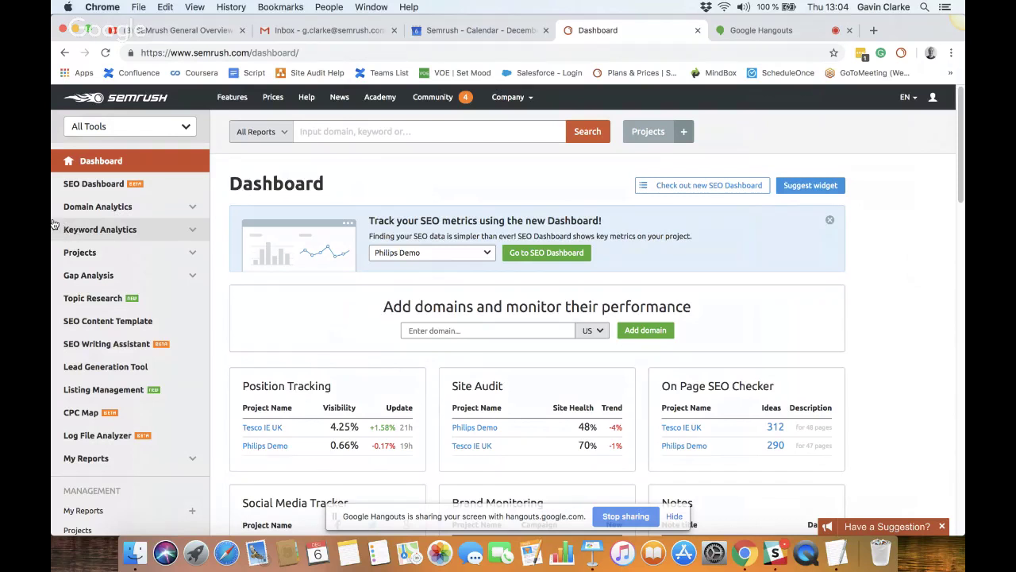
{"action": "left_click", "coordinate": [184, 128]}
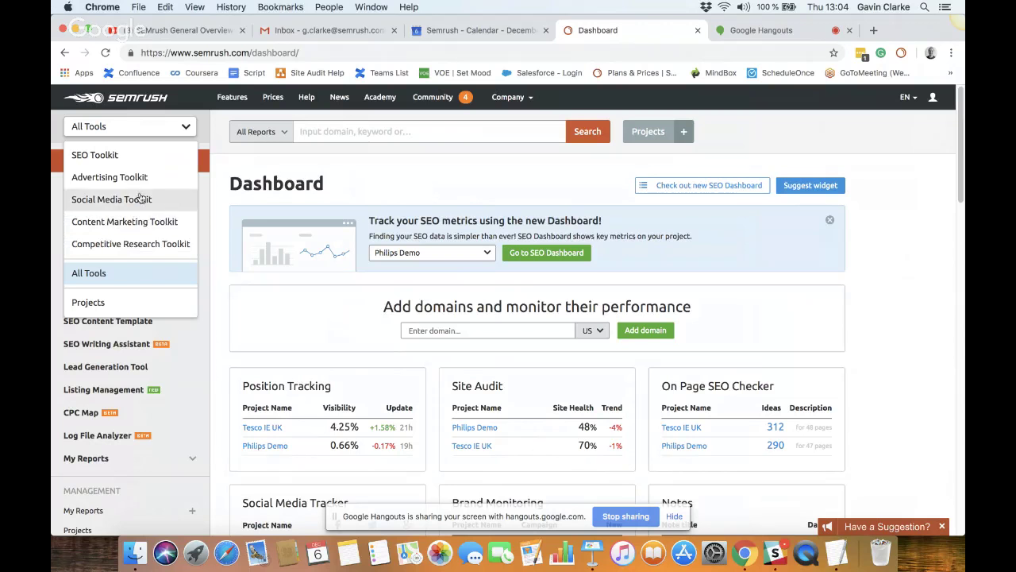
{"action": "left_click", "coordinate": [929, 308]}
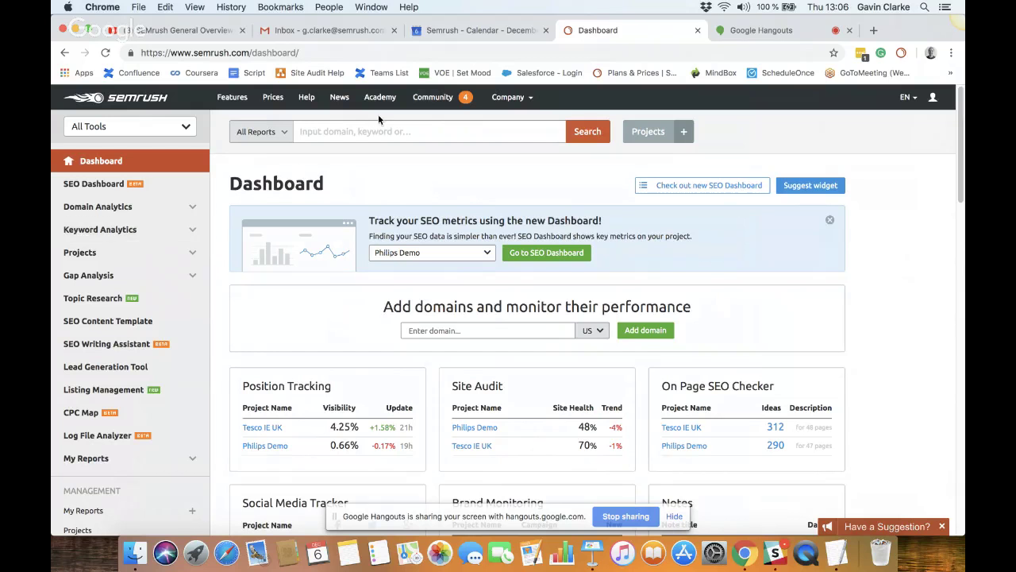
Step: Search for the domain philips.com across all reports to load its Domain Overview
{"action": "left_click", "coordinate": [394, 131]}
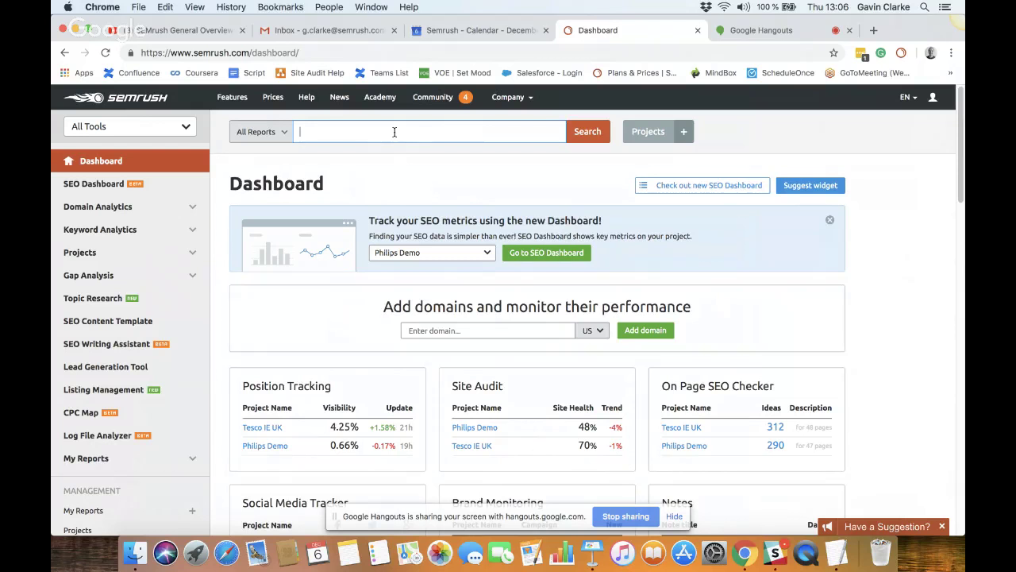
{"action": "type", "text": "philips."}
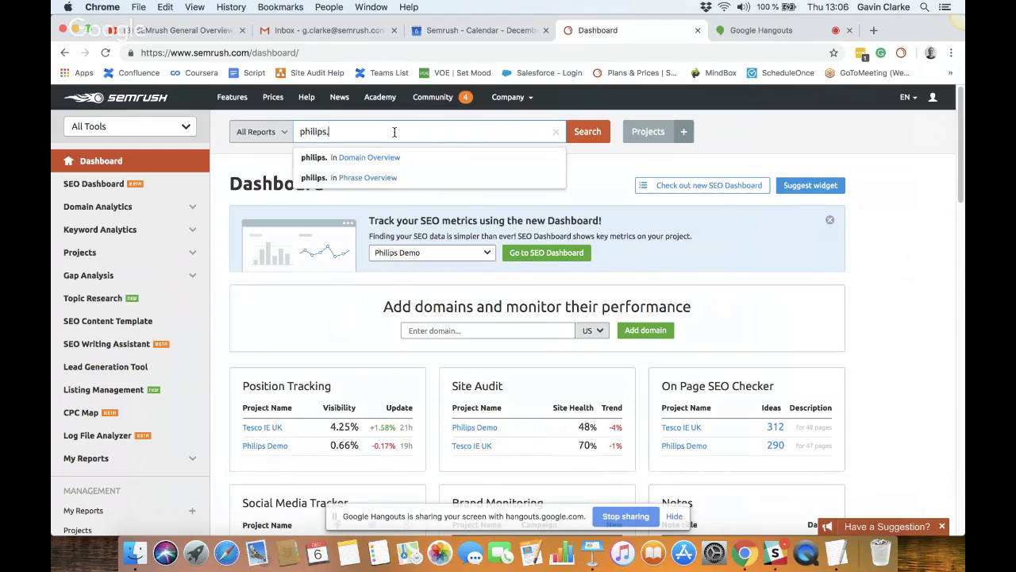
{"action": "type", "text": "com"}
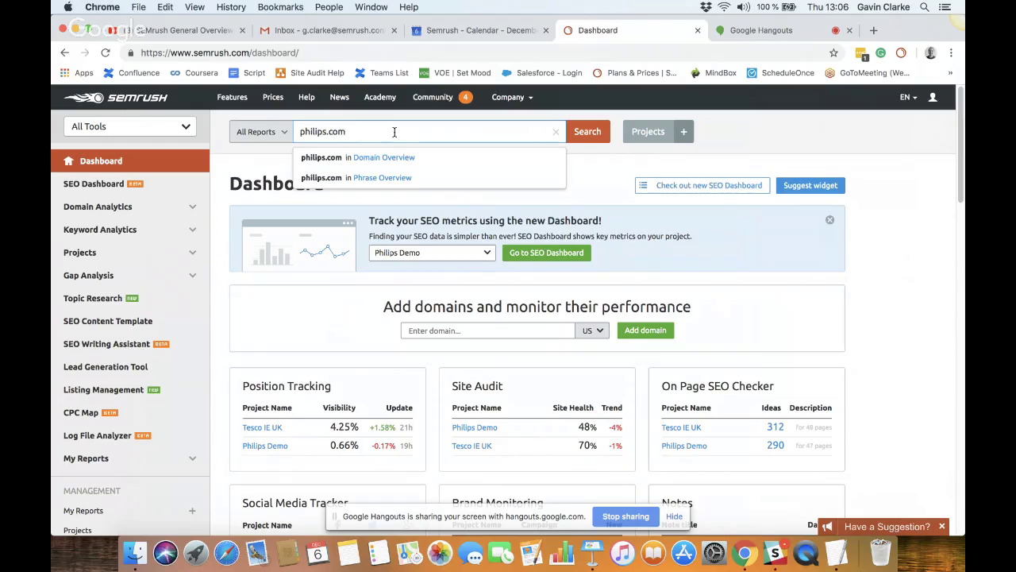
{"action": "key", "text": "Return"}
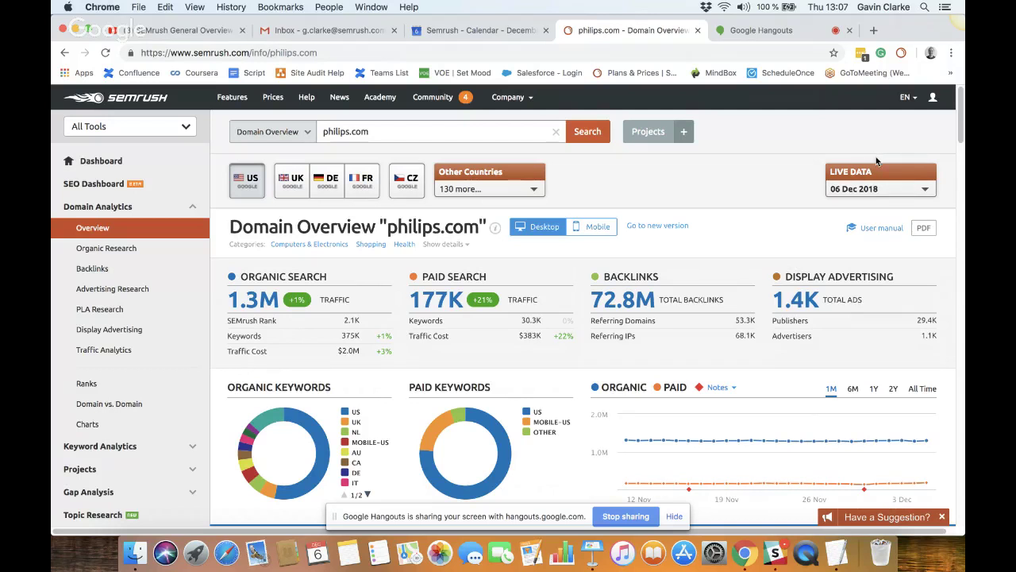
Step: Check which historical data dates are available for the philips.com overview, leaving the live date selected
{"action": "left_click", "coordinate": [900, 195]}
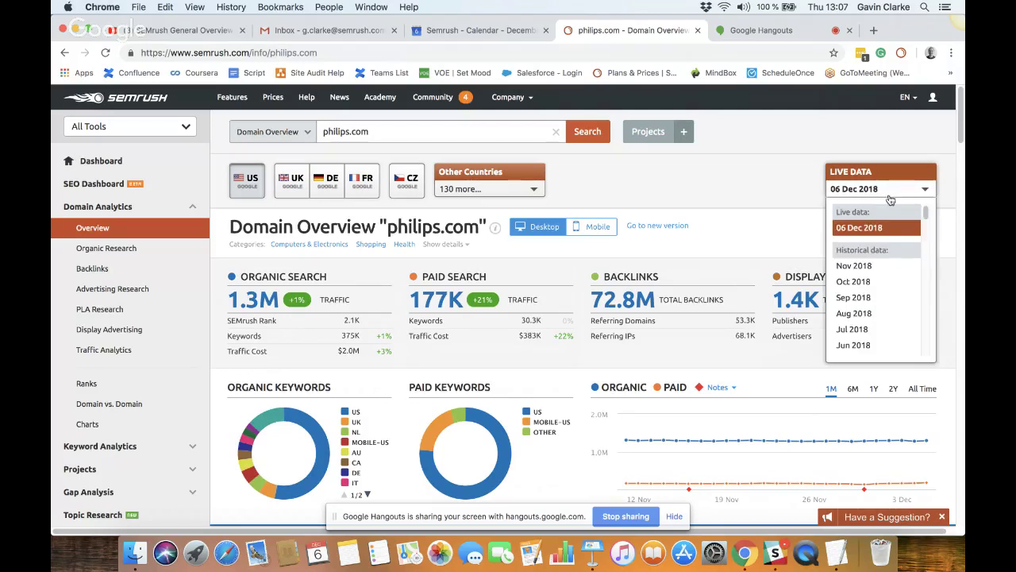
{"action": "scroll", "coordinate": [878, 290], "scroll_direction": "down", "scroll_amount": 10}
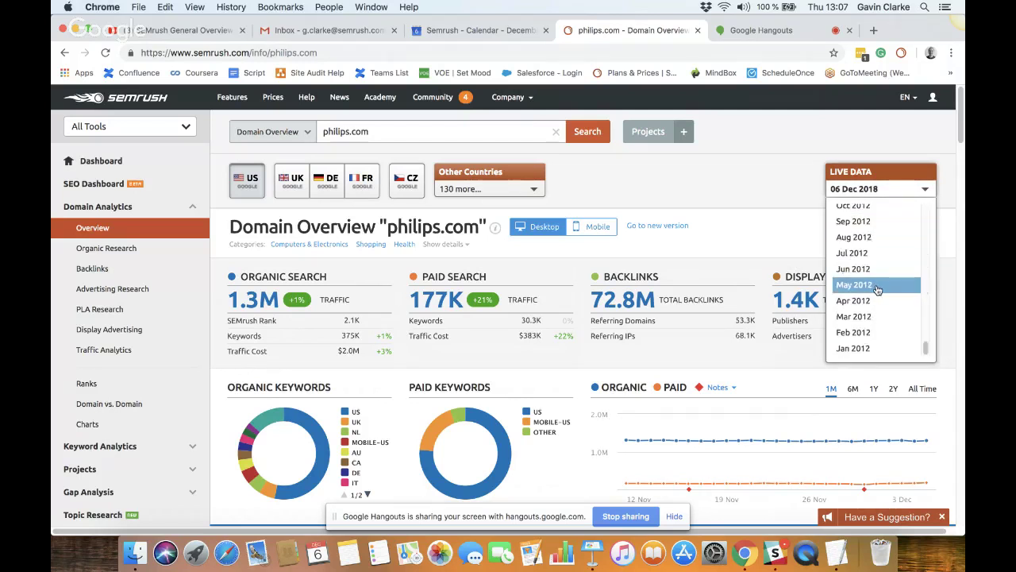
{"action": "scroll", "coordinate": [878, 292], "scroll_direction": "up", "scroll_amount": 10}
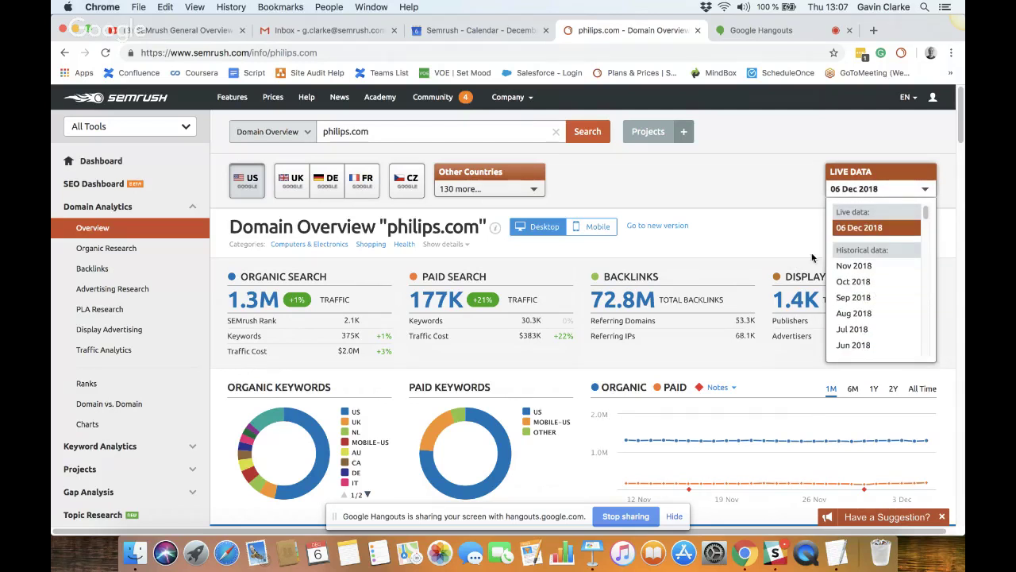
{"action": "left_click", "coordinate": [770, 174]}
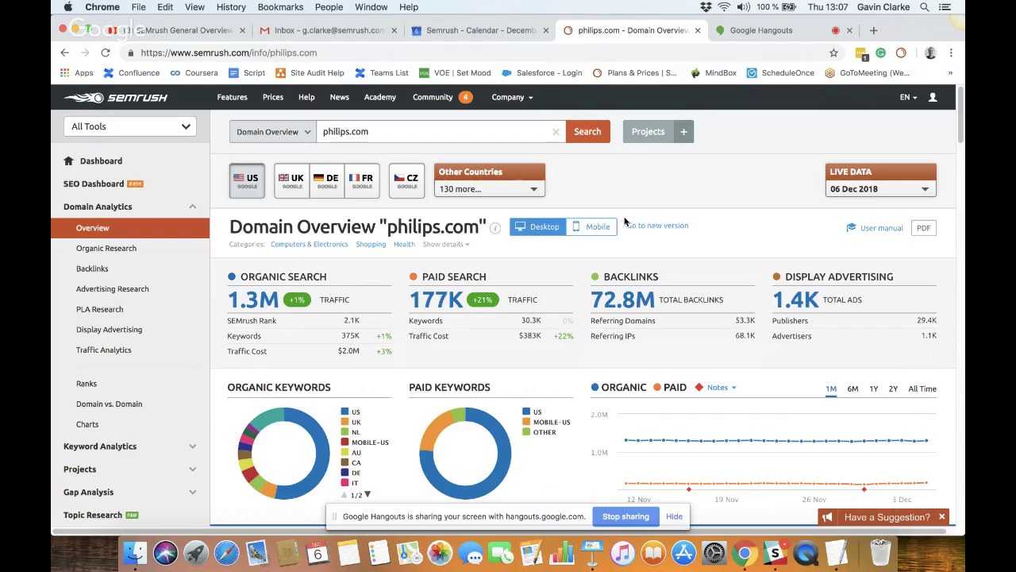
Step: Examine the Domain Overview sections for philips.com, from the organic and paid keywords through the sample ads and backlinks
{"action": "scroll", "coordinate": [618, 229], "scroll_direction": "down", "scroll_amount": 3}
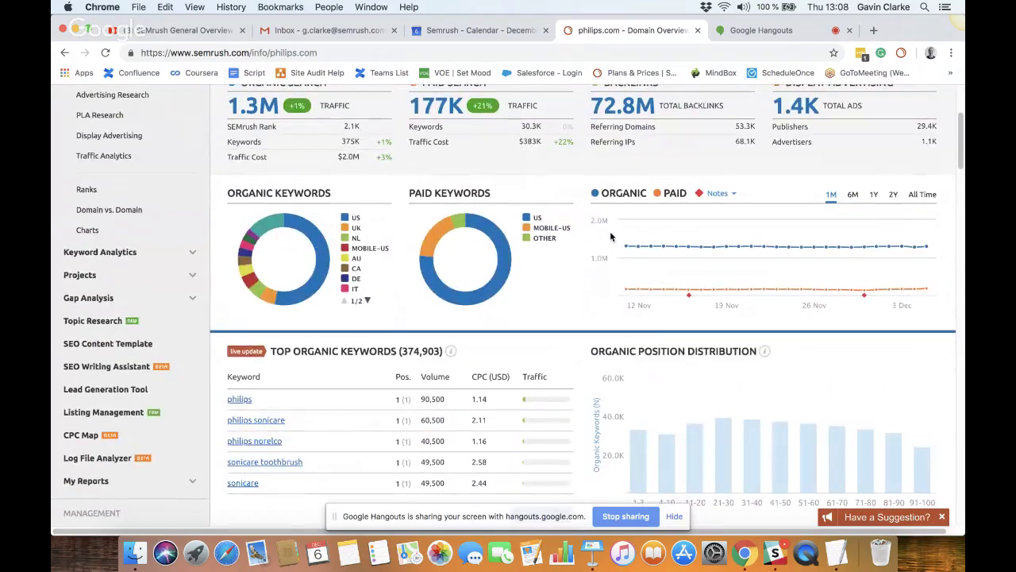
{"action": "scroll", "coordinate": [611, 233], "scroll_direction": "down", "scroll_amount": 10}
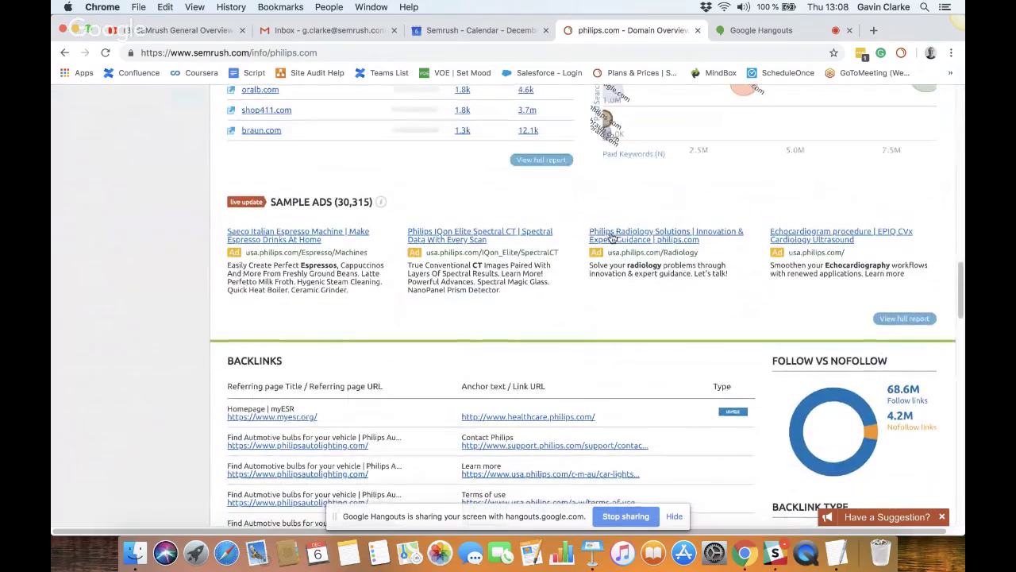
{"action": "scroll", "coordinate": [612, 237], "scroll_direction": "up", "scroll_amount": 1}
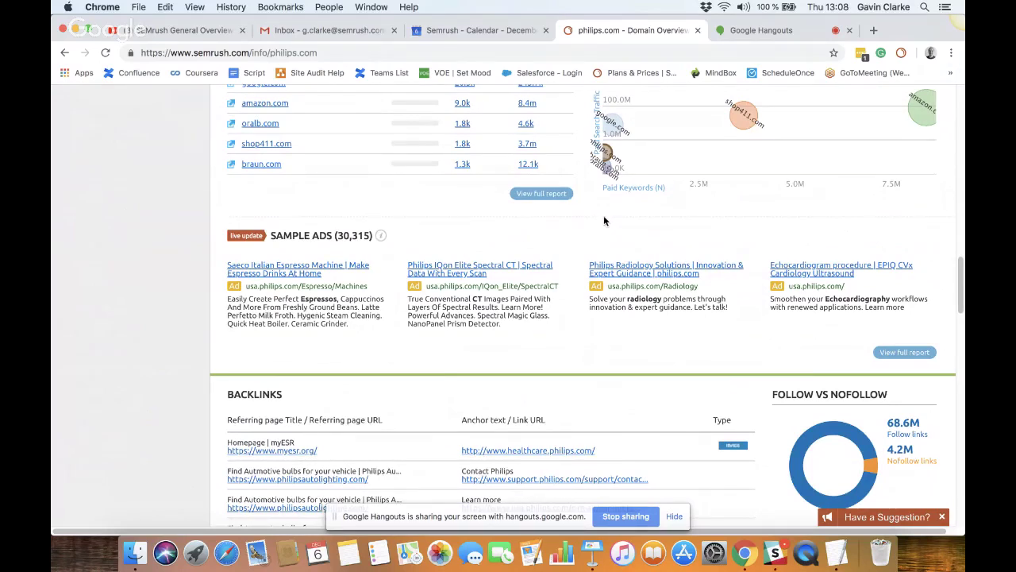
{"action": "scroll", "coordinate": [597, 217], "scroll_direction": "up", "scroll_amount": 15}
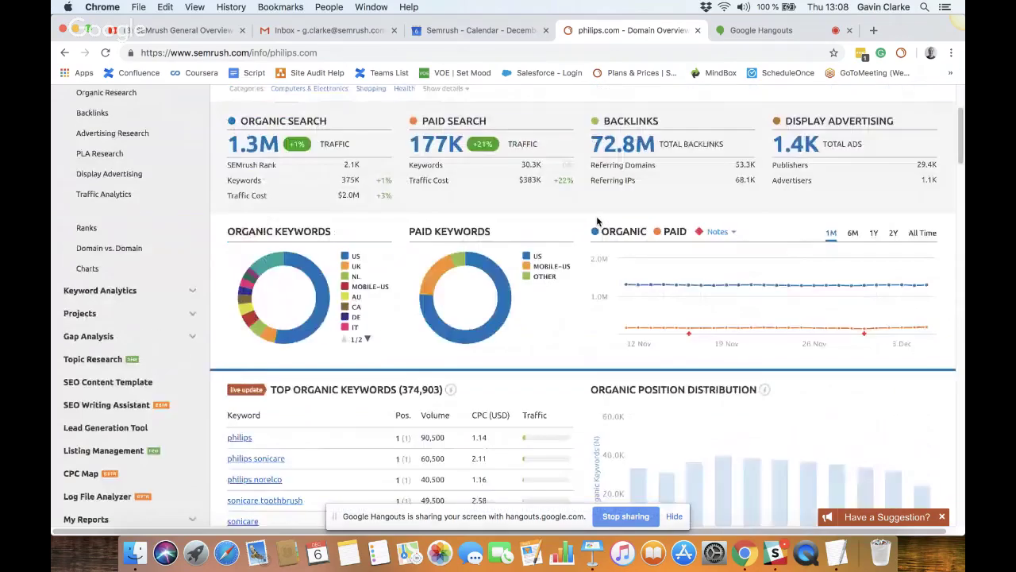
{"action": "scroll", "coordinate": [596, 222], "scroll_direction": "up", "scroll_amount": 3}
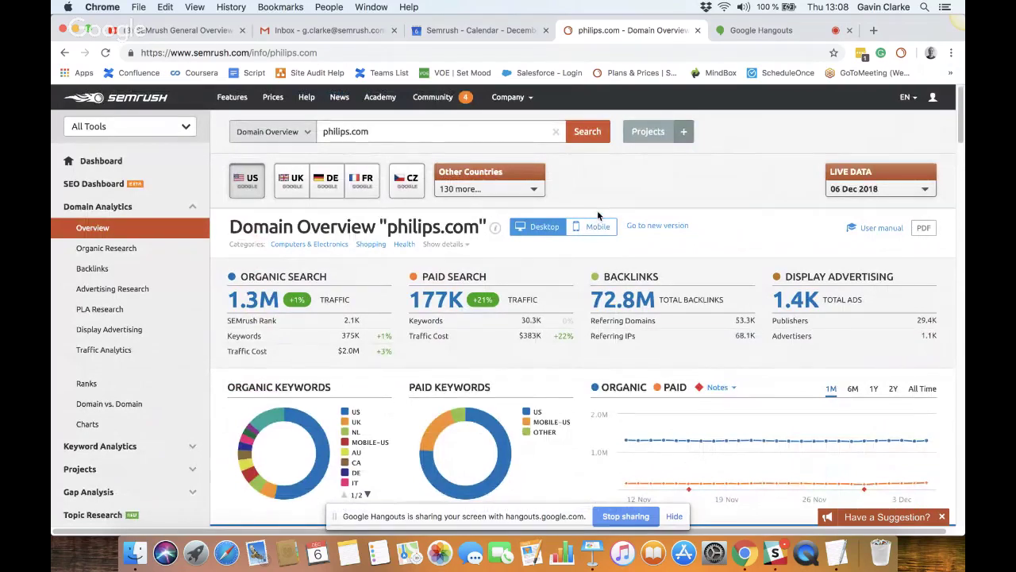
Step: Open the Organic Research positions report for philips.com and dismiss its Organic Traffic Insights banner and new-version notice
{"action": "left_click", "coordinate": [149, 254]}
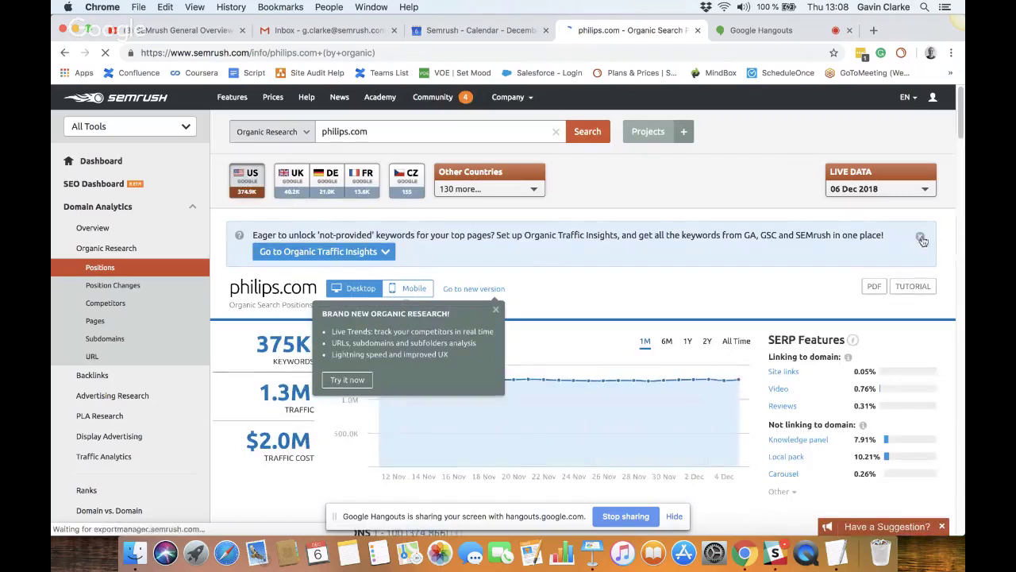
{"action": "left_click", "coordinate": [920, 236]}
{"action": "left_click", "coordinate": [497, 250]}
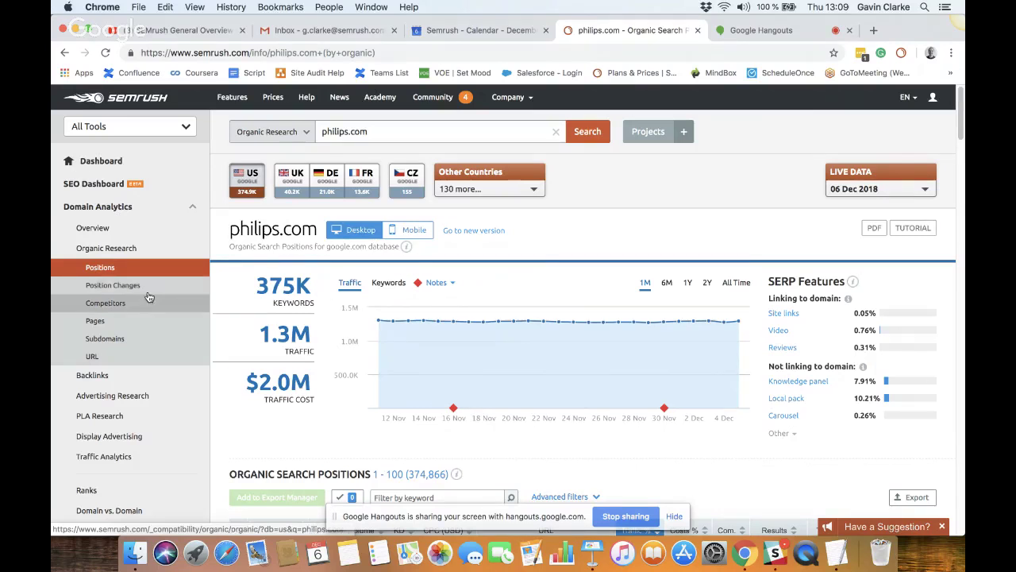
Step: Switch Organic Research to its new version and examine the positions metrics, traffic trend and organic search positions for philips.com
{"action": "mouse_move", "coordinate": [277, 284]}
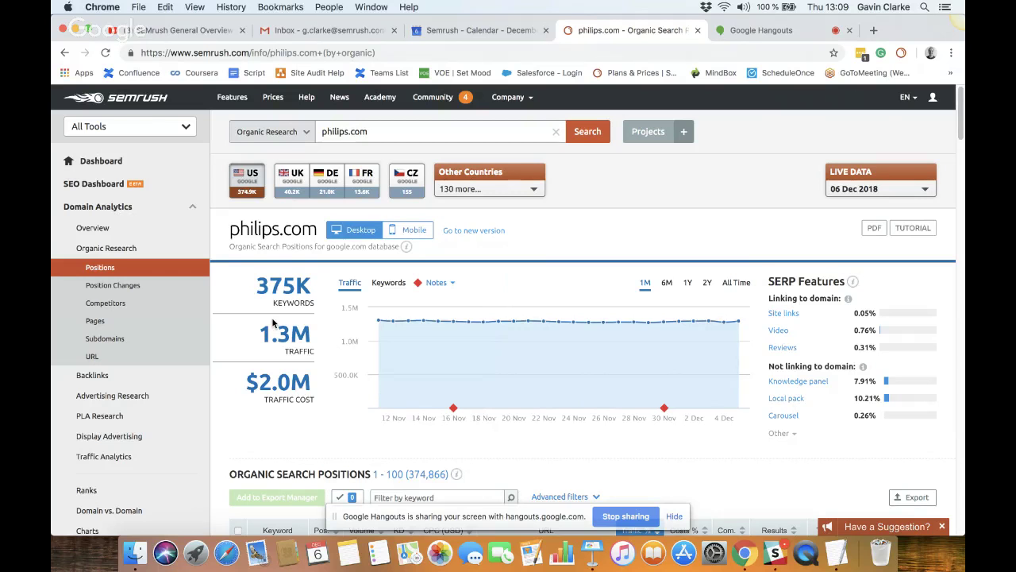
{"action": "left_click", "coordinate": [491, 235]}
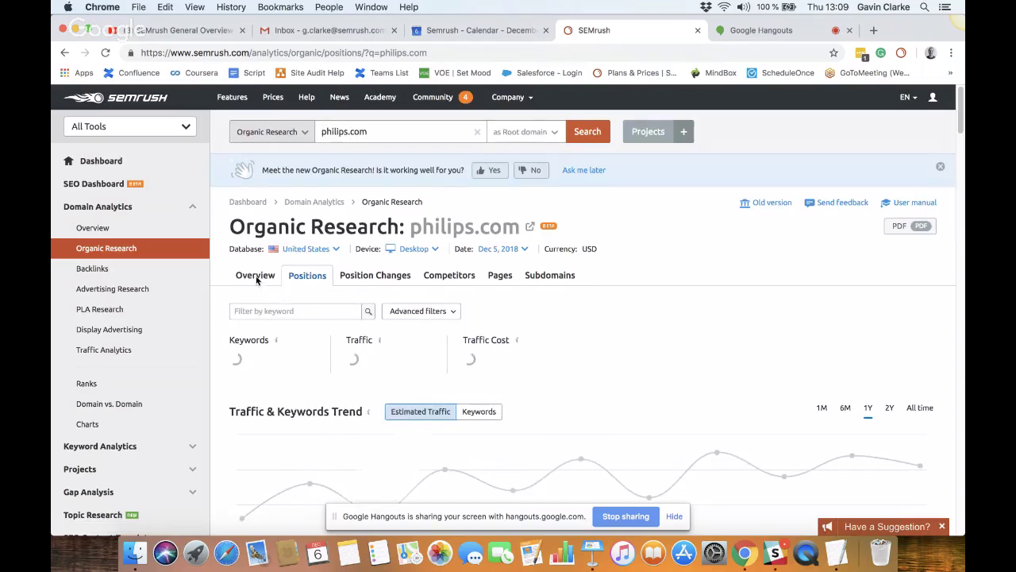
{"action": "scroll", "coordinate": [567, 279], "scroll_direction": "down", "scroll_amount": 3}
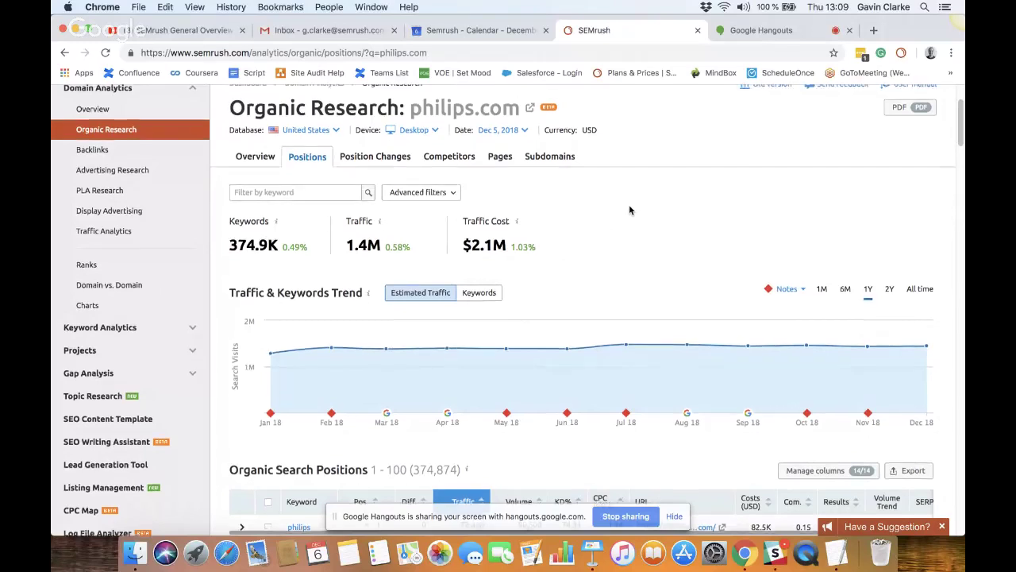
{"action": "scroll", "coordinate": [629, 208], "scroll_direction": "up", "scroll_amount": 1}
{"action": "scroll", "coordinate": [629, 211], "scroll_direction": "down", "scroll_amount": 5}
{"action": "scroll", "coordinate": [629, 211], "scroll_direction": "up", "scroll_amount": 3}
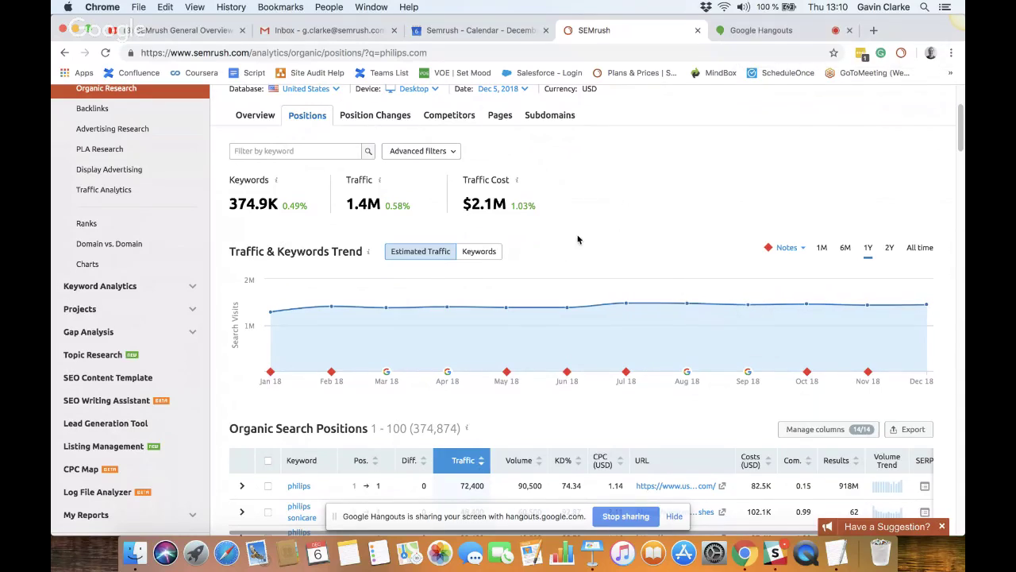
{"action": "scroll", "coordinate": [578, 239], "scroll_direction": "down", "scroll_amount": 1}
{"action": "scroll", "coordinate": [270, 174], "scroll_direction": "up", "scroll_amount": 5}
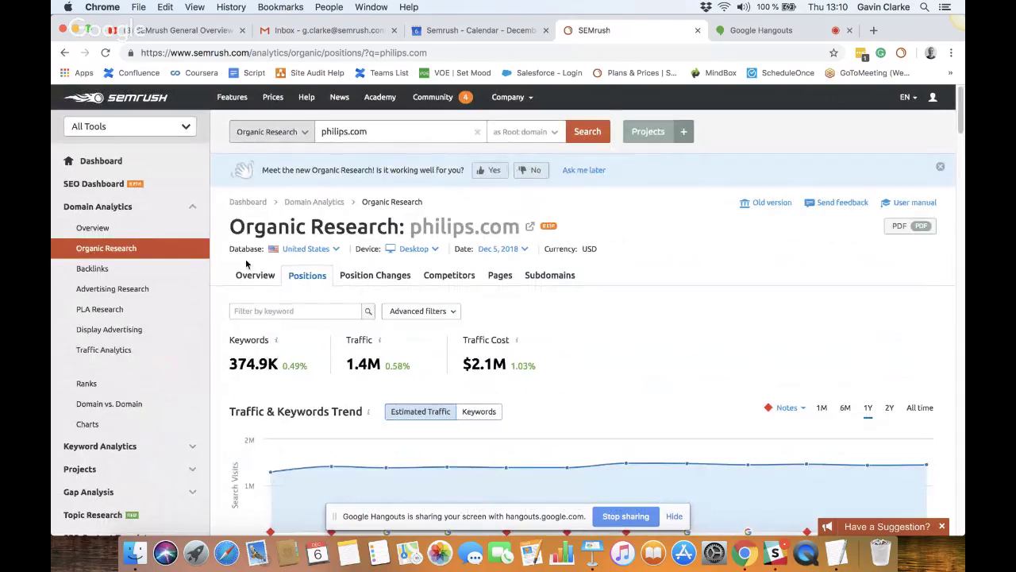
Step: Open the new Organic Research overview for philips.com and examine its estimated traffic, keyword trends and SERP features
{"action": "left_click", "coordinate": [255, 278]}
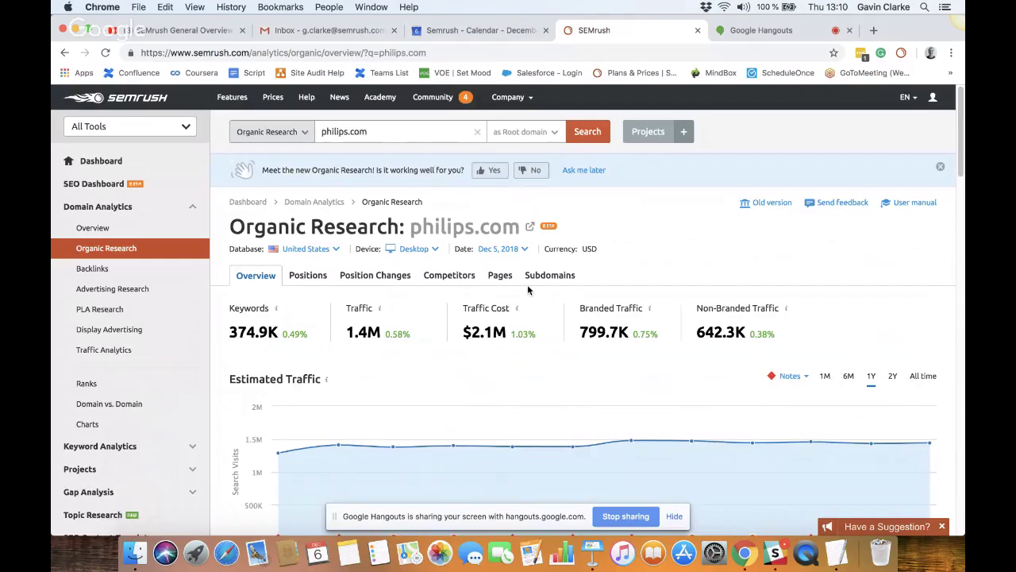
{"action": "scroll", "coordinate": [763, 306], "scroll_direction": "down", "scroll_amount": 3}
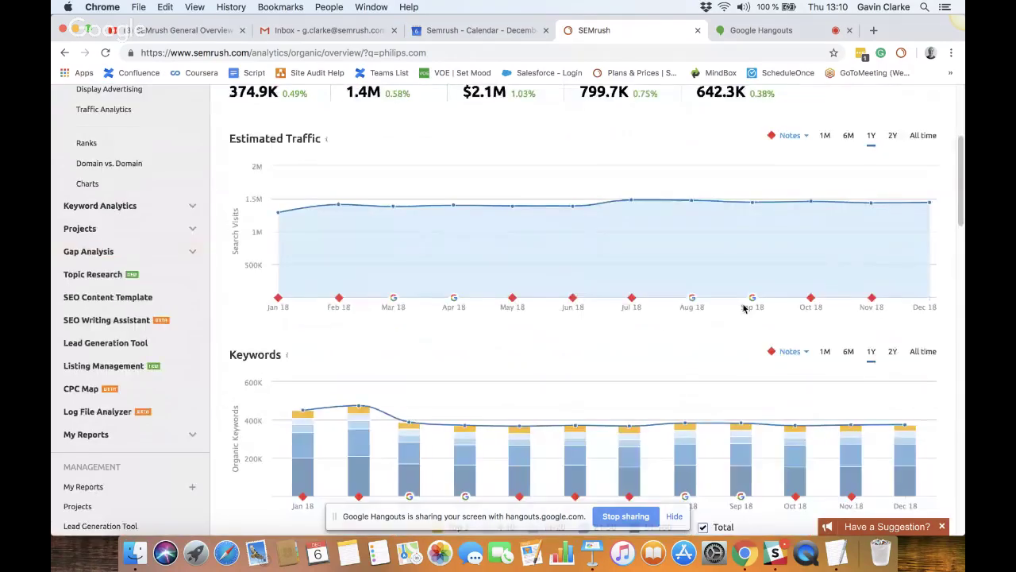
{"action": "scroll", "coordinate": [745, 306], "scroll_direction": "up", "scroll_amount": 3}
{"action": "scroll", "coordinate": [744, 300], "scroll_direction": "down", "scroll_amount": 17}
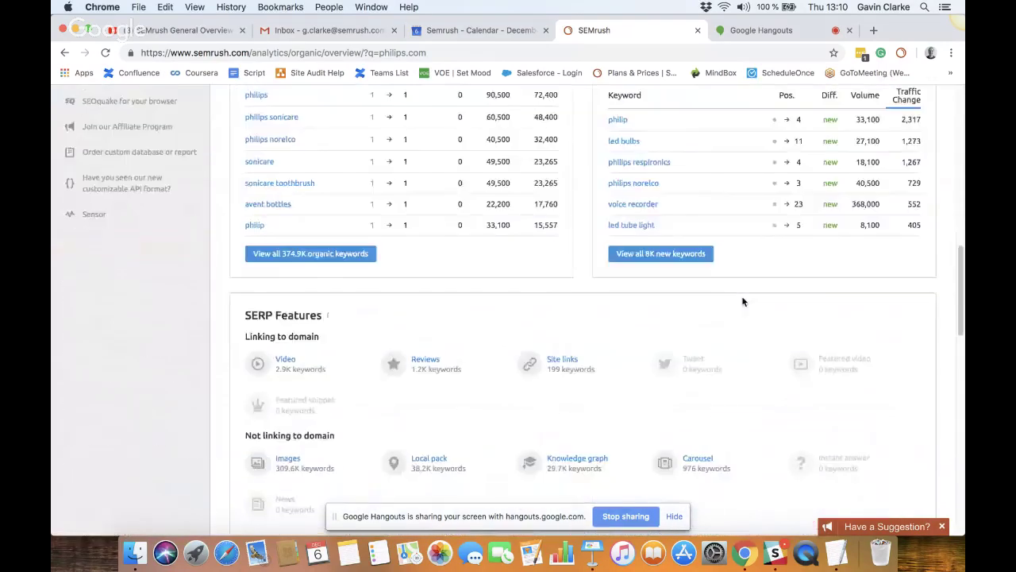
{"action": "scroll", "coordinate": [744, 301], "scroll_direction": "up", "scroll_amount": 14}
{"action": "scroll", "coordinate": [744, 300], "scroll_direction": "up", "scroll_amount": 4}
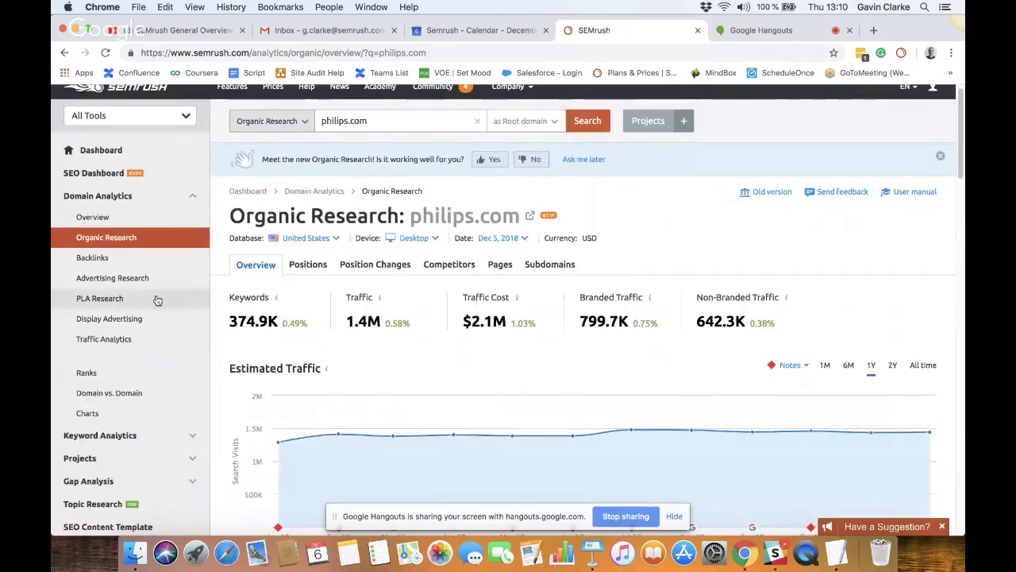
Step: Return to the Positions report and switch Organic Research back to the old version
{"action": "left_click", "coordinate": [317, 266]}
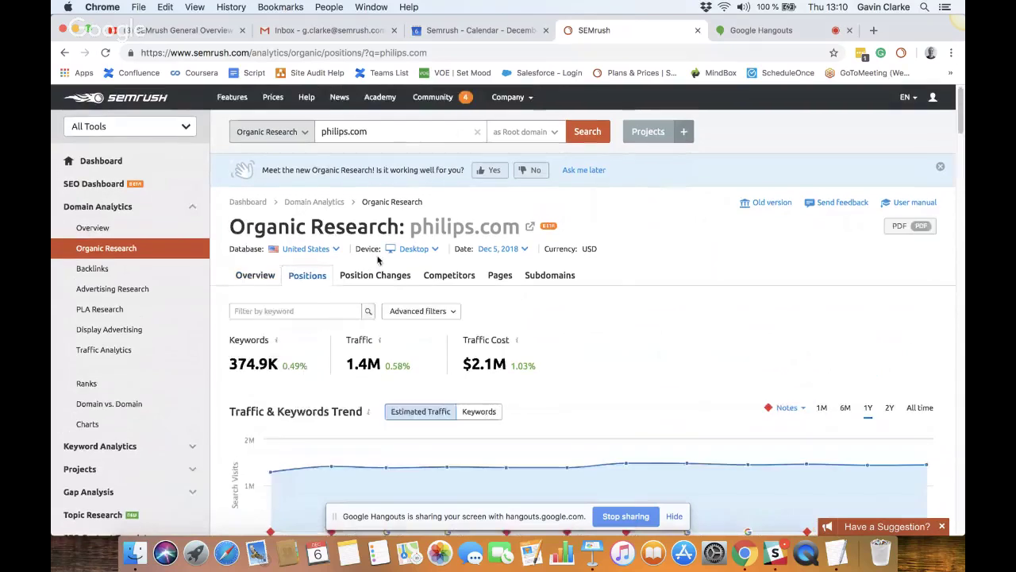
{"action": "scroll", "coordinate": [379, 248], "scroll_direction": "down", "scroll_amount": 2}
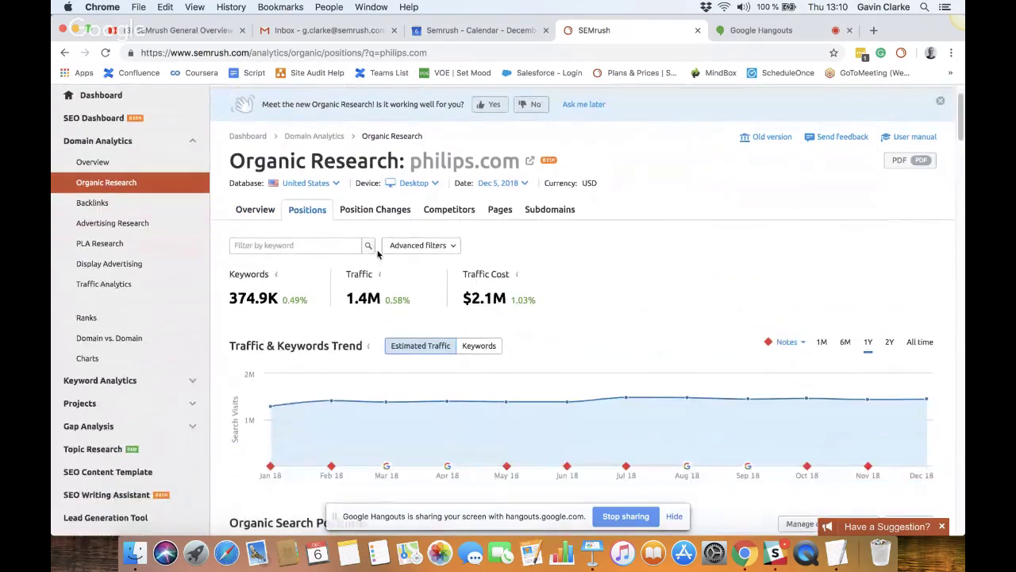
{"action": "scroll", "coordinate": [378, 255], "scroll_direction": "up", "scroll_amount": 1}
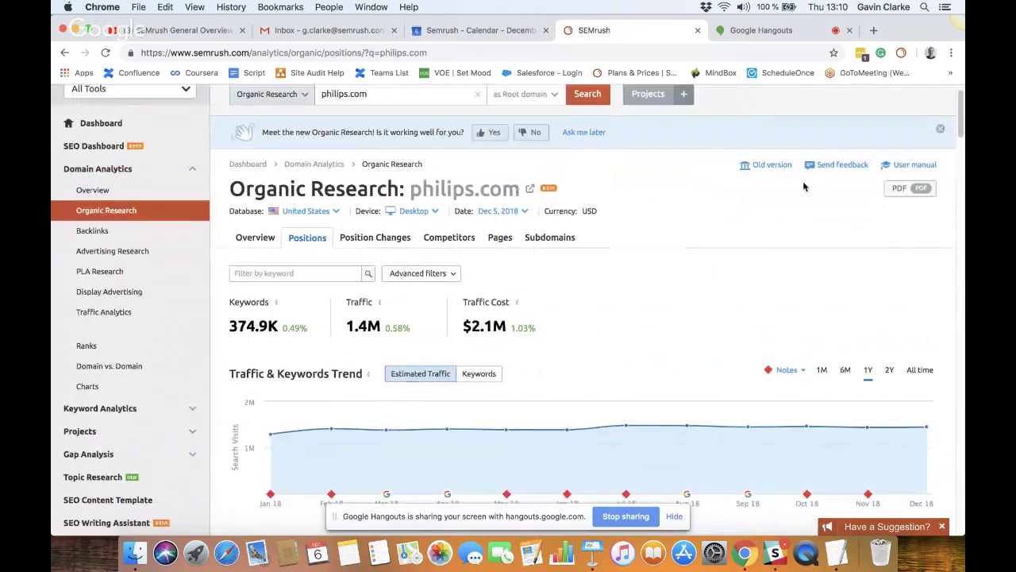
{"action": "left_click", "coordinate": [781, 166]}
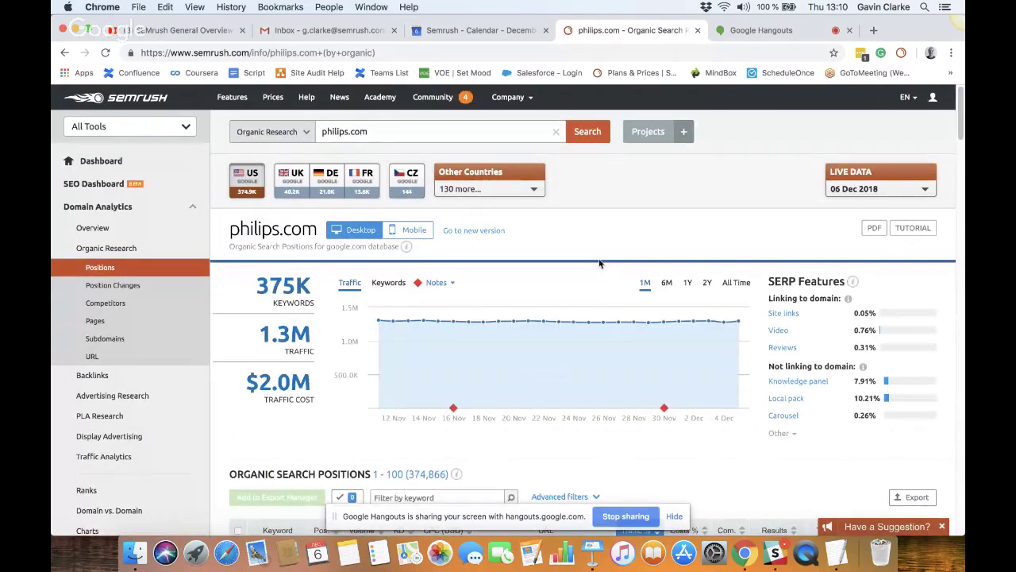
Step: View the notes management options for the traffic chart, and read the note marked at 16 Nov
{"action": "scroll", "coordinate": [516, 264], "scroll_direction": "down", "scroll_amount": 1}
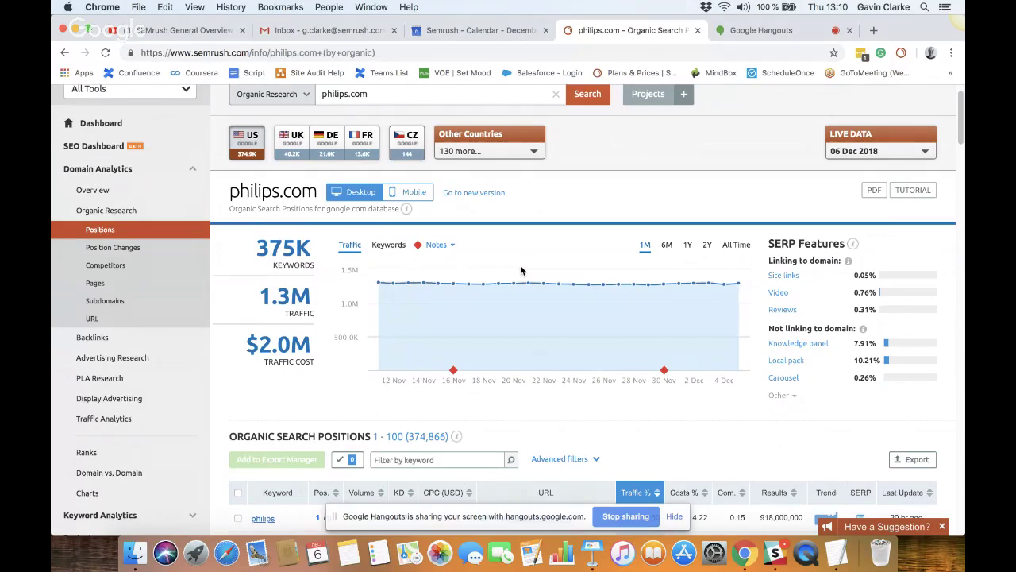
{"action": "left_click", "coordinate": [448, 247]}
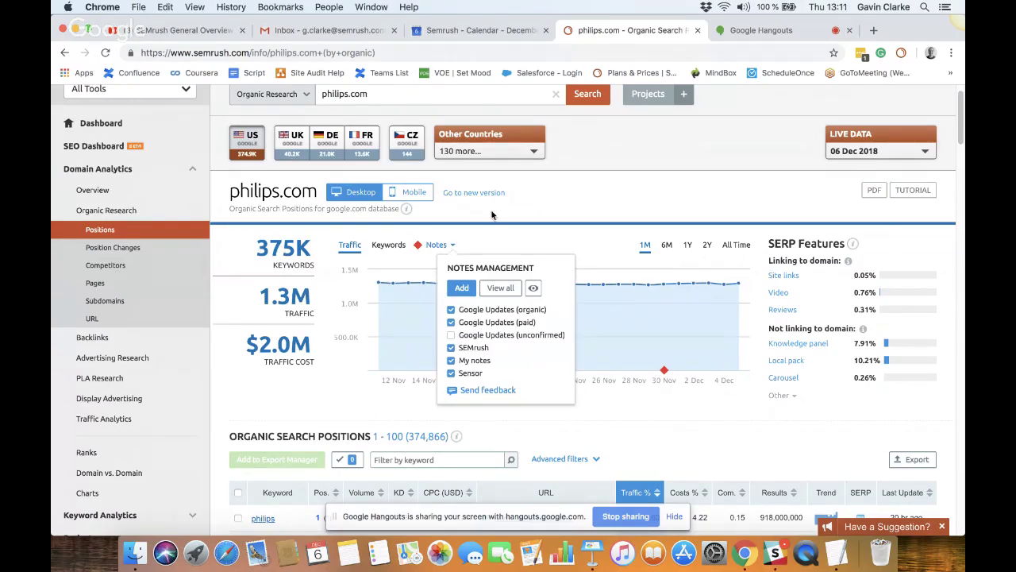
{"action": "left_click", "coordinate": [444, 248]}
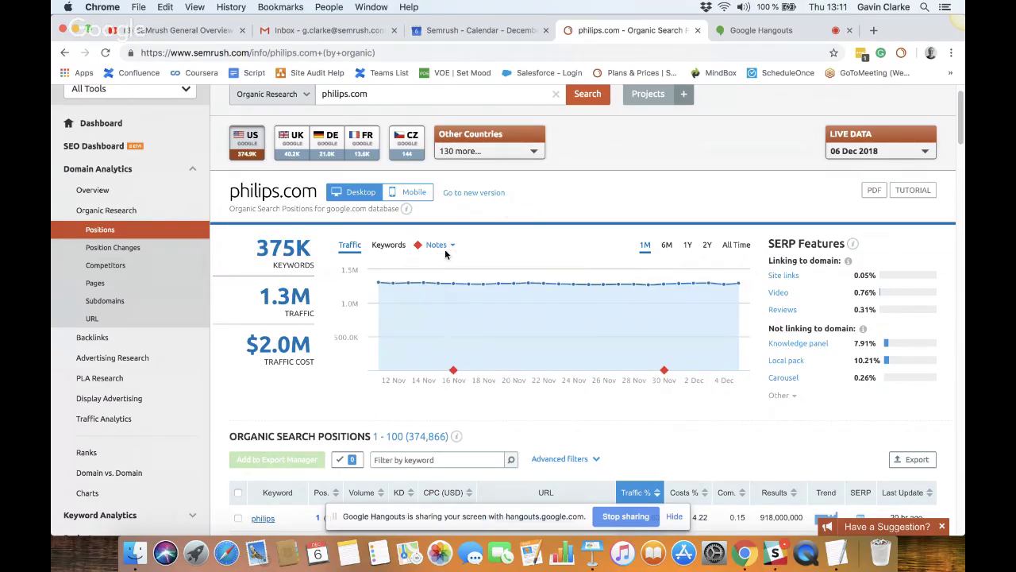
{"action": "left_click", "coordinate": [453, 373]}
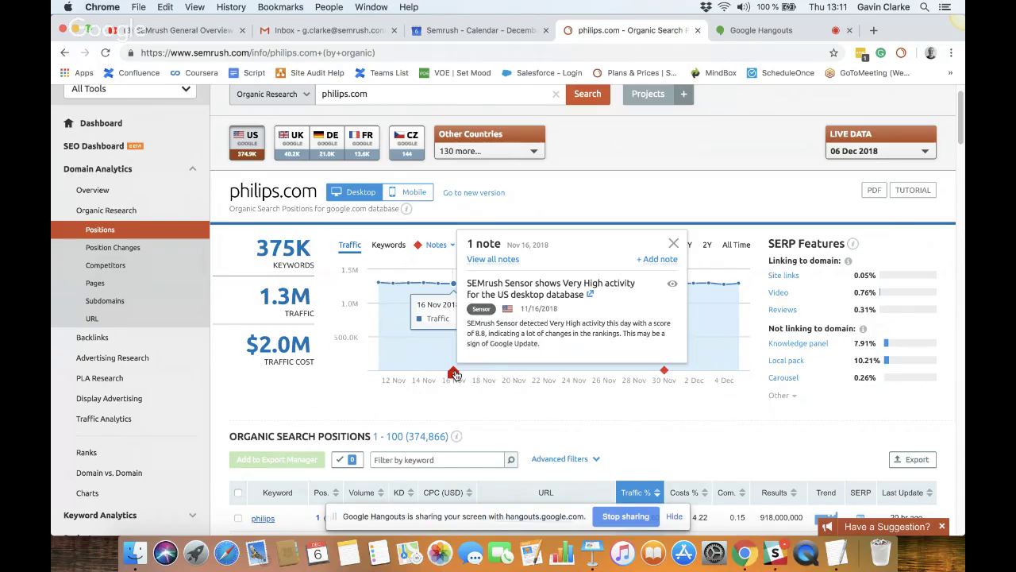
{"action": "left_click", "coordinate": [455, 374]}
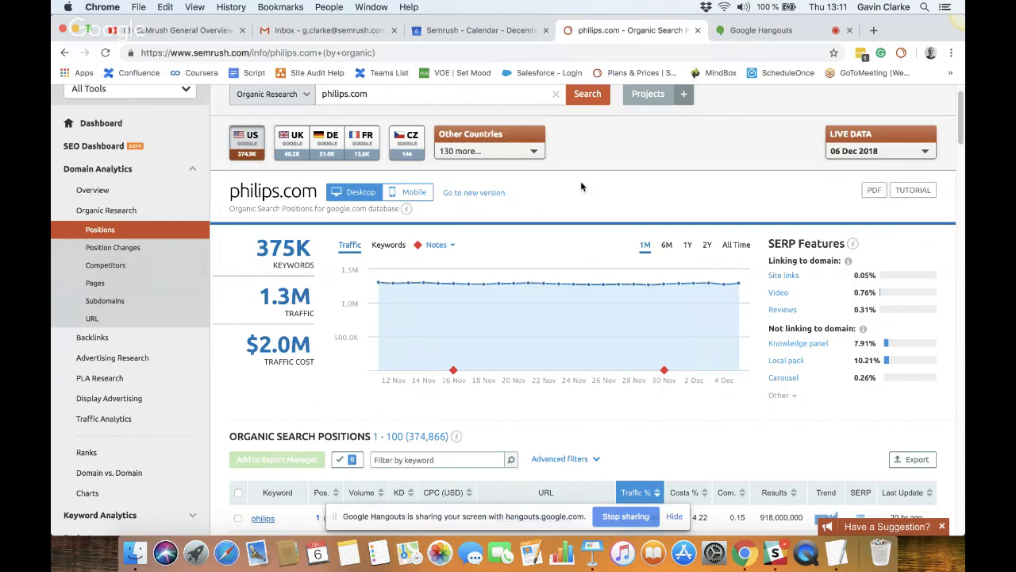
Step: Switch Organic Research to its new version and examine the Overview report's keyword lists and SERP features for philips.com
{"action": "left_click", "coordinate": [489, 194]}
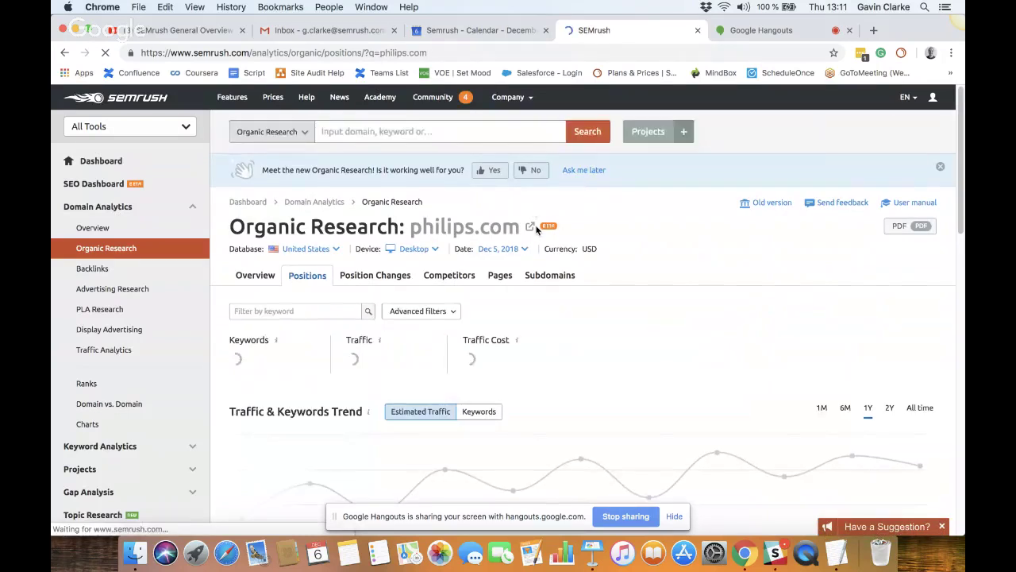
{"action": "scroll", "coordinate": [537, 231], "scroll_direction": "down", "scroll_amount": 7}
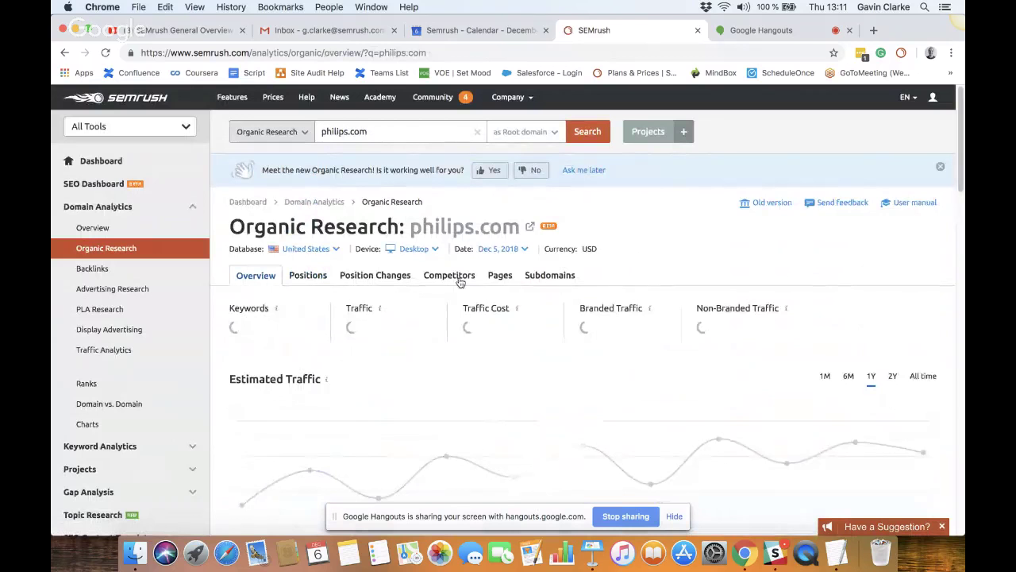
{"action": "scroll", "coordinate": [460, 278], "scroll_direction": "down", "scroll_amount": 10}
{"action": "scroll", "coordinate": [459, 281], "scroll_direction": "down", "scroll_amount": 1}
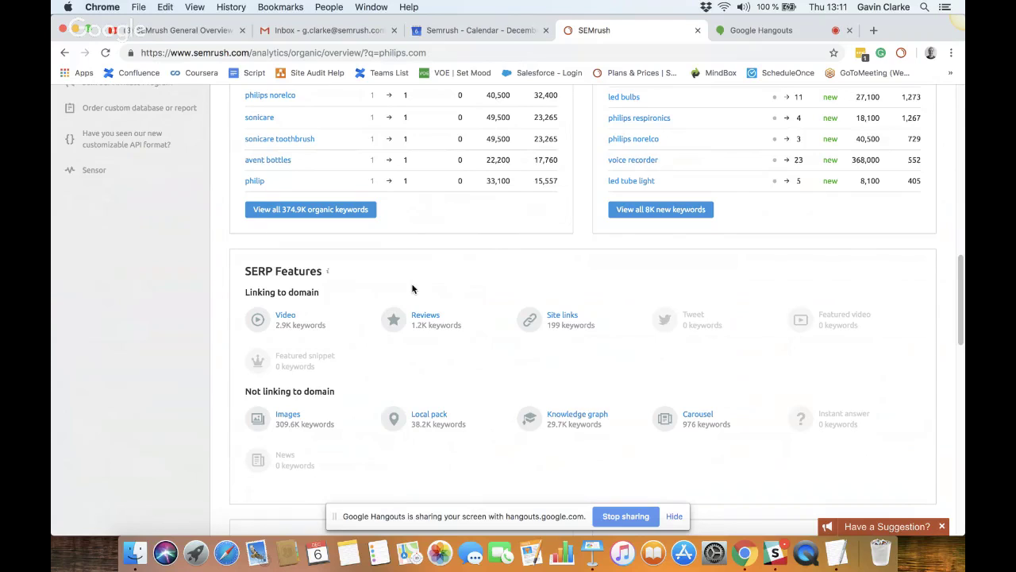
{"action": "scroll", "coordinate": [412, 288], "scroll_direction": "up", "scroll_amount": 15}
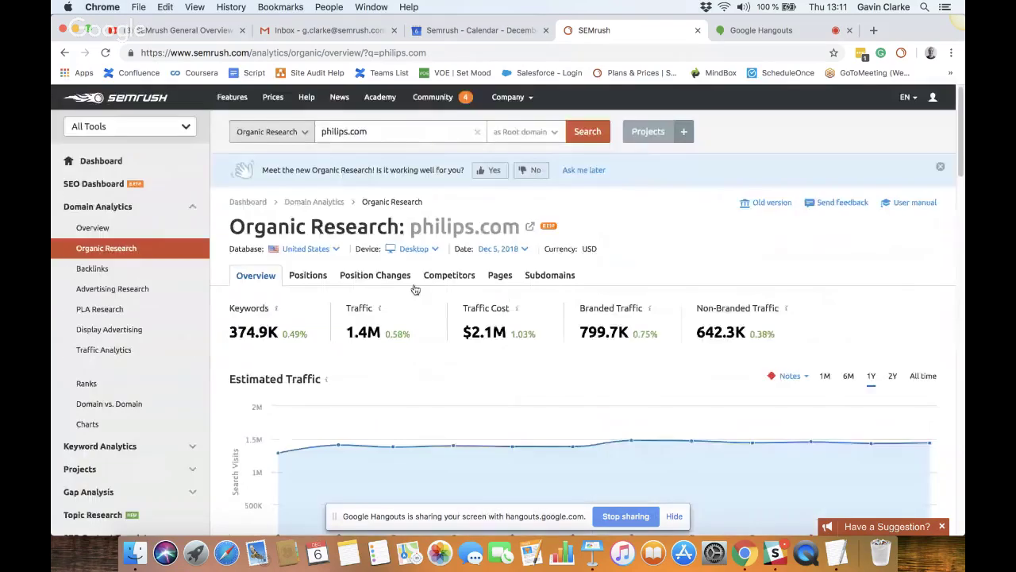
Step: Open the Positions report for philips.com and sort the organic search positions table first by difference, and finally by position
{"action": "left_click", "coordinate": [290, 278]}
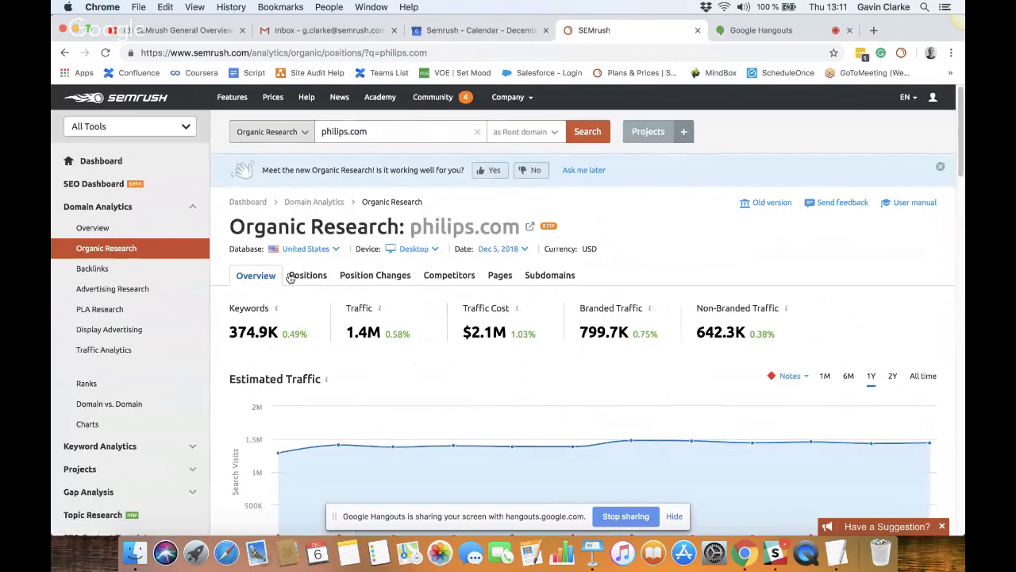
{"action": "scroll", "coordinate": [289, 255], "scroll_direction": "down", "scroll_amount": 4}
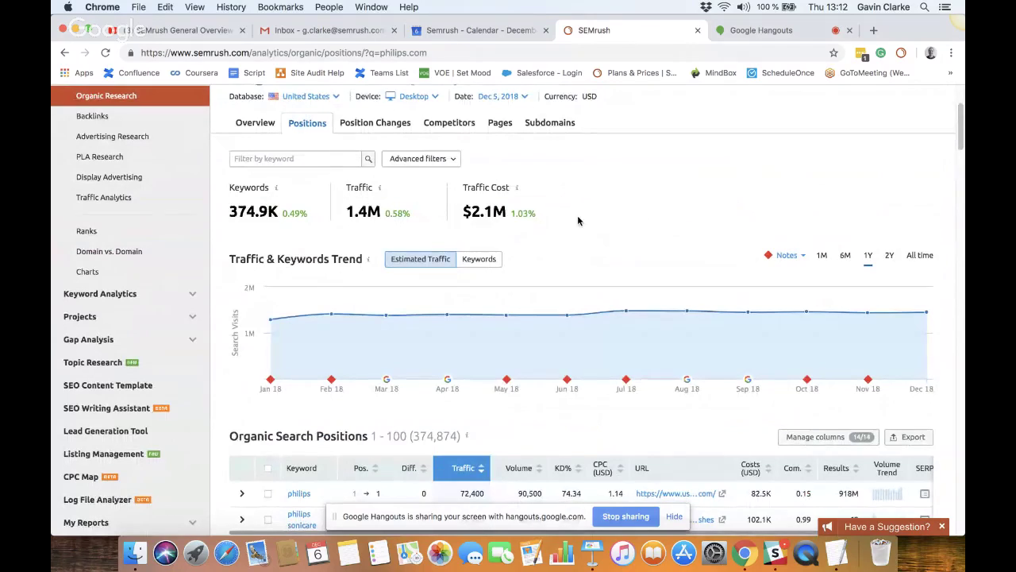
{"action": "scroll", "coordinate": [580, 220], "scroll_direction": "down", "scroll_amount": 5}
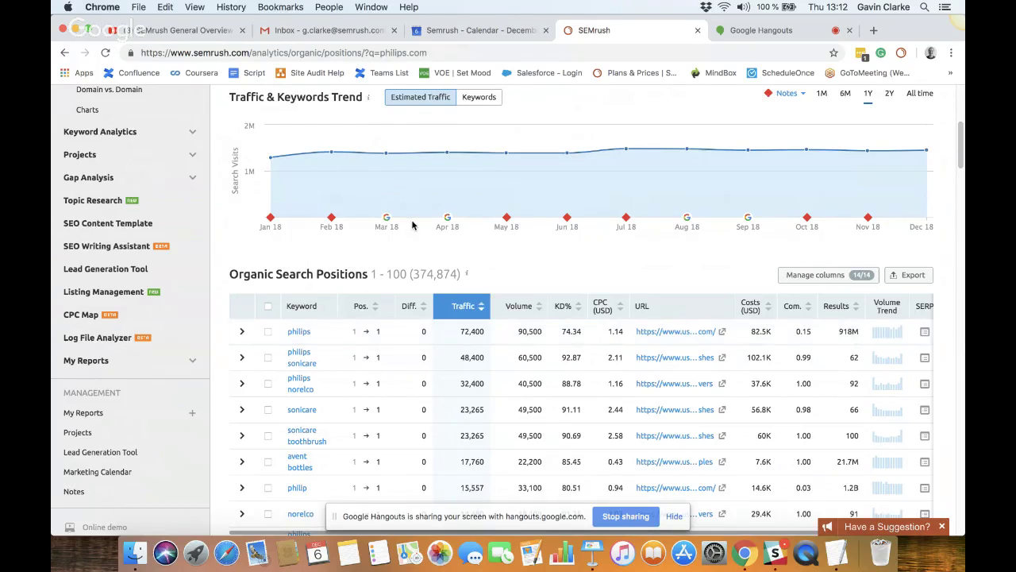
{"action": "left_click", "coordinate": [411, 312]}
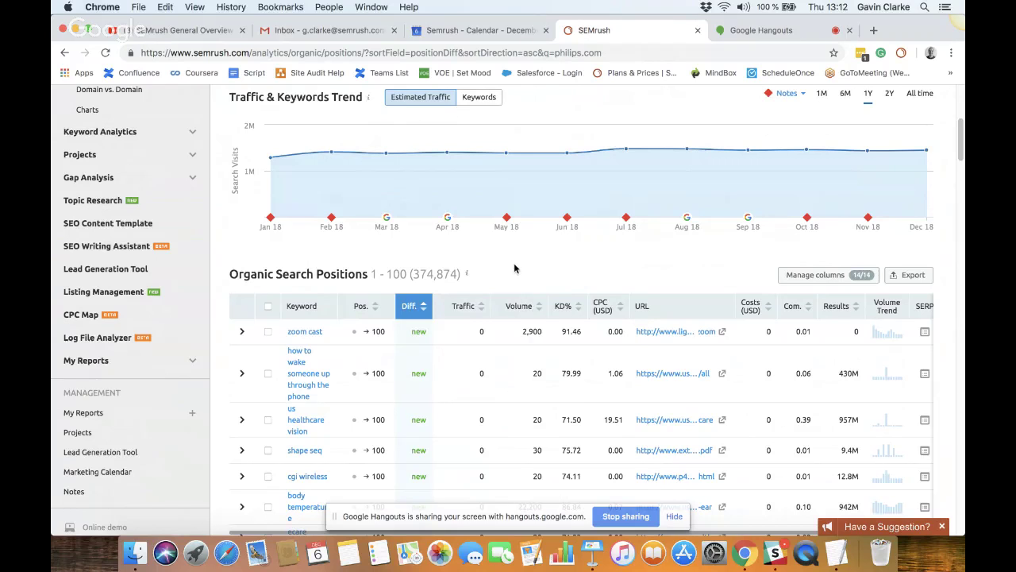
{"action": "left_click", "coordinate": [359, 305]}
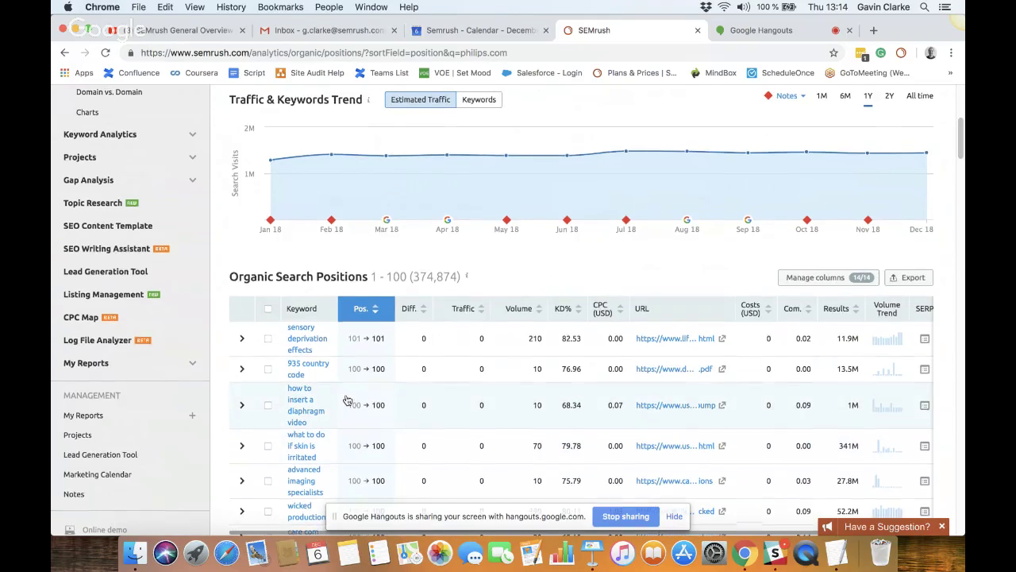
Step: View the Position Changes report, and examine the competitive positioning map and organic competitors list in the Competitors report
{"action": "scroll", "coordinate": [347, 399], "scroll_direction": "up", "scroll_amount": 5}
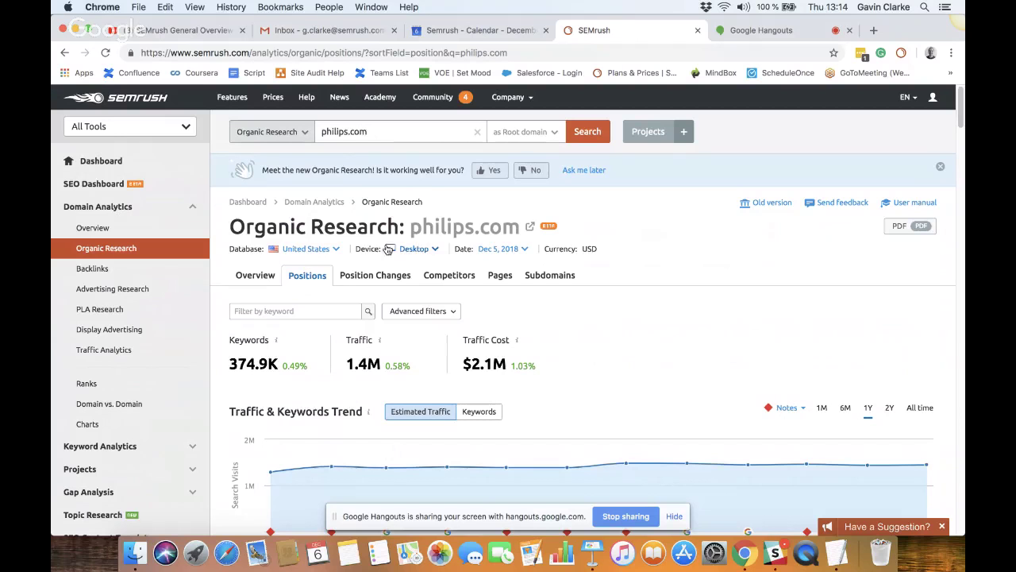
{"action": "left_click", "coordinate": [387, 275]}
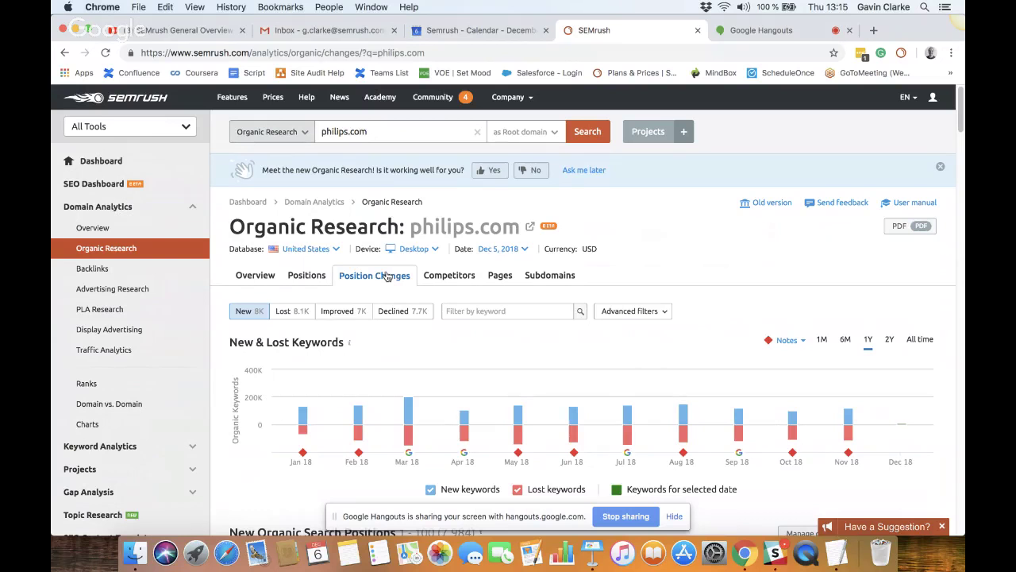
{"action": "left_click", "coordinate": [449, 274]}
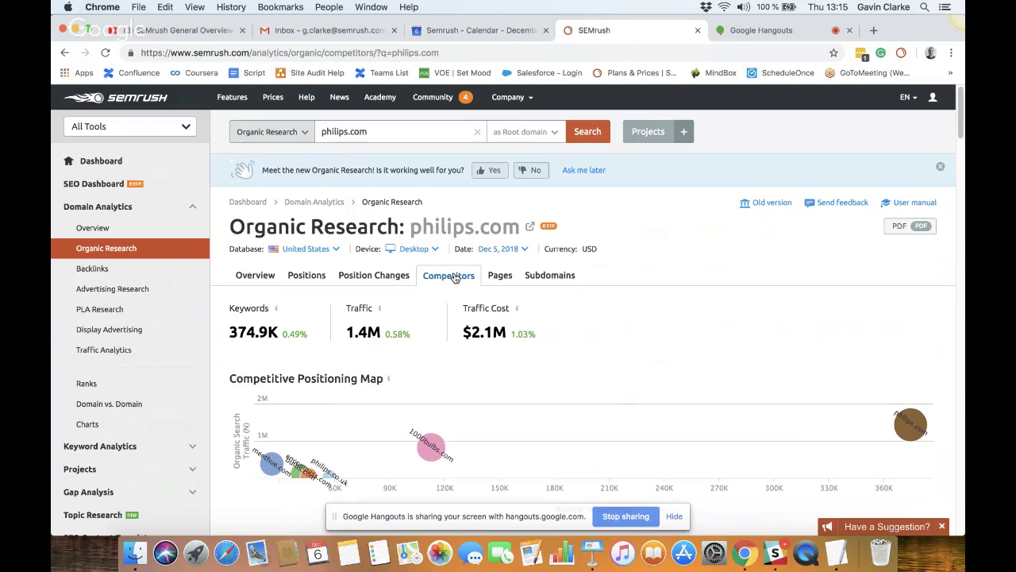
{"action": "scroll", "coordinate": [524, 276], "scroll_direction": "down", "scroll_amount": 1}
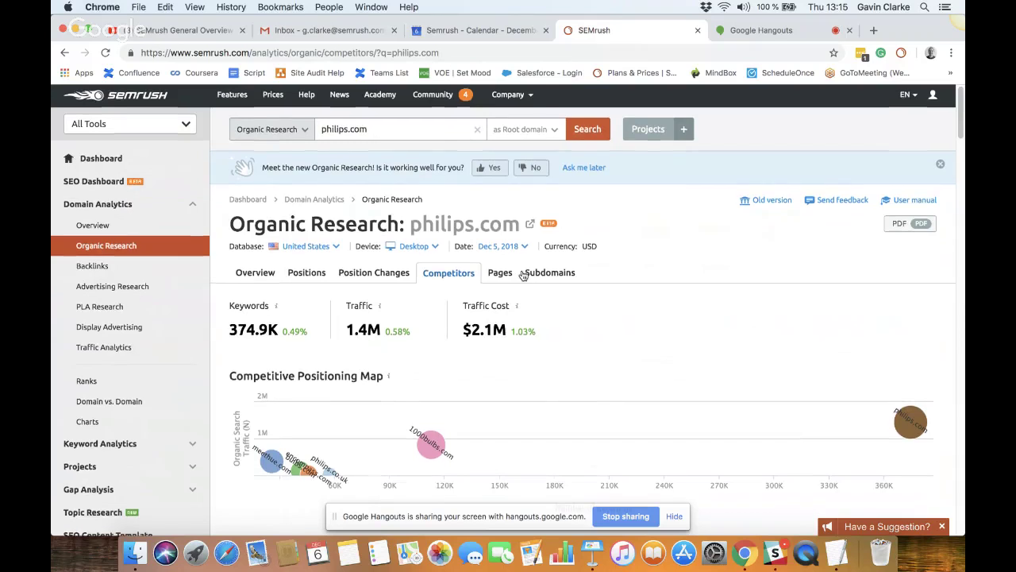
{"action": "scroll", "coordinate": [522, 275], "scroll_direction": "down", "scroll_amount": 5}
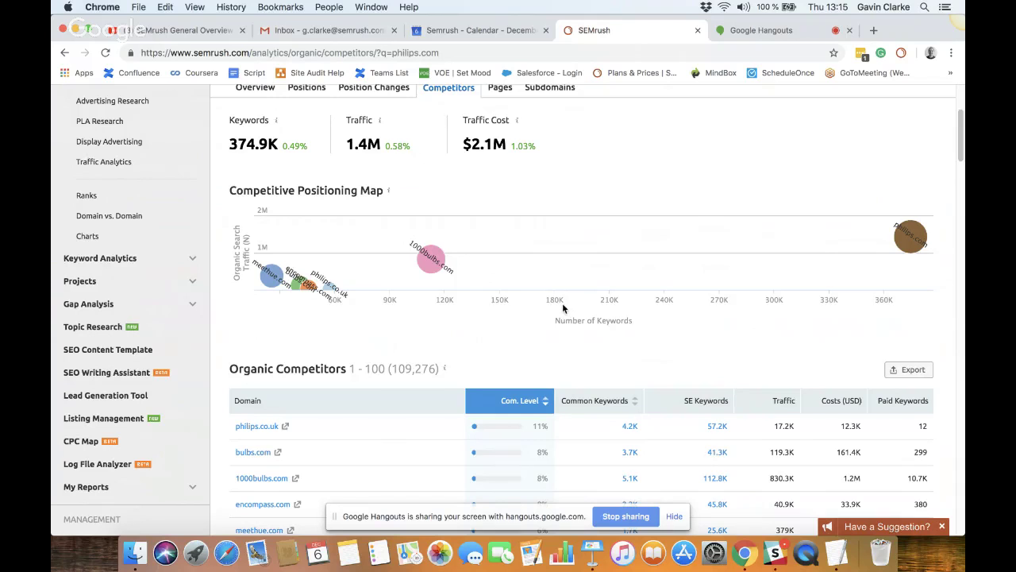
Step: Open the keywords philips.com shares with philips.co.uk in Keyword Gap, and view the intersection and keyword type options, keeping Common Keywords
{"action": "left_click", "coordinate": [630, 426]}
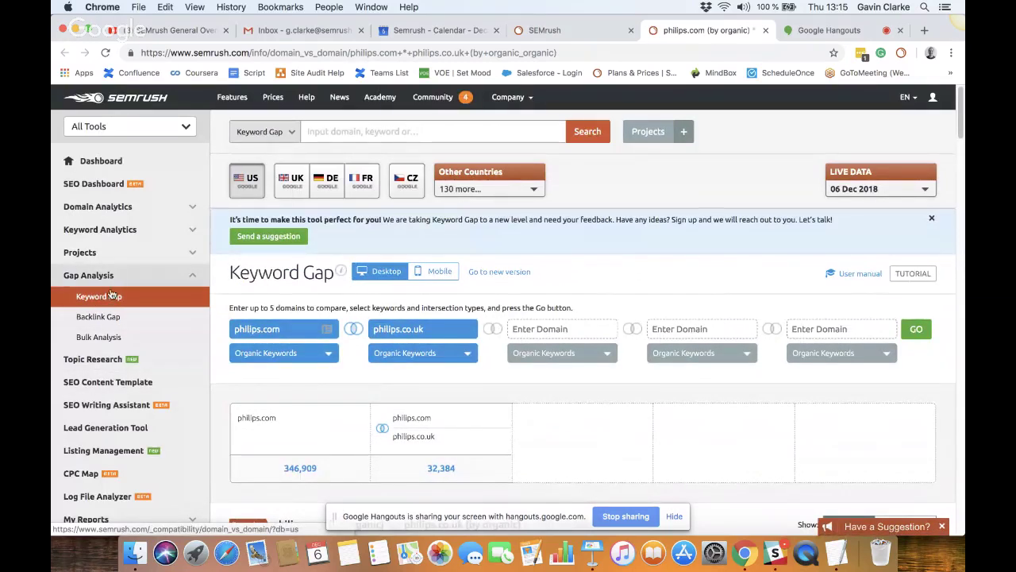
{"action": "left_click", "coordinate": [353, 329]}
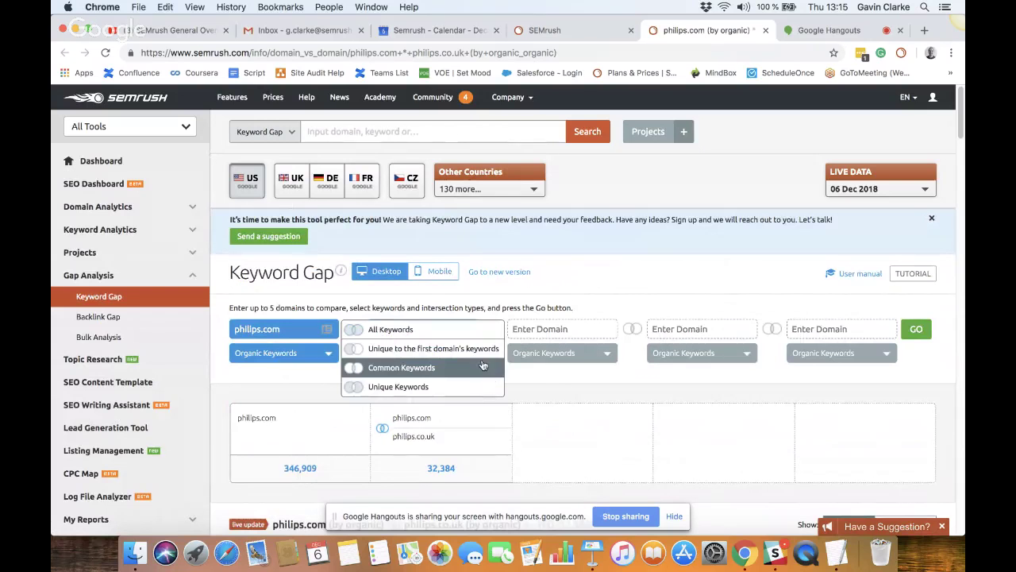
{"action": "left_click", "coordinate": [481, 367]}
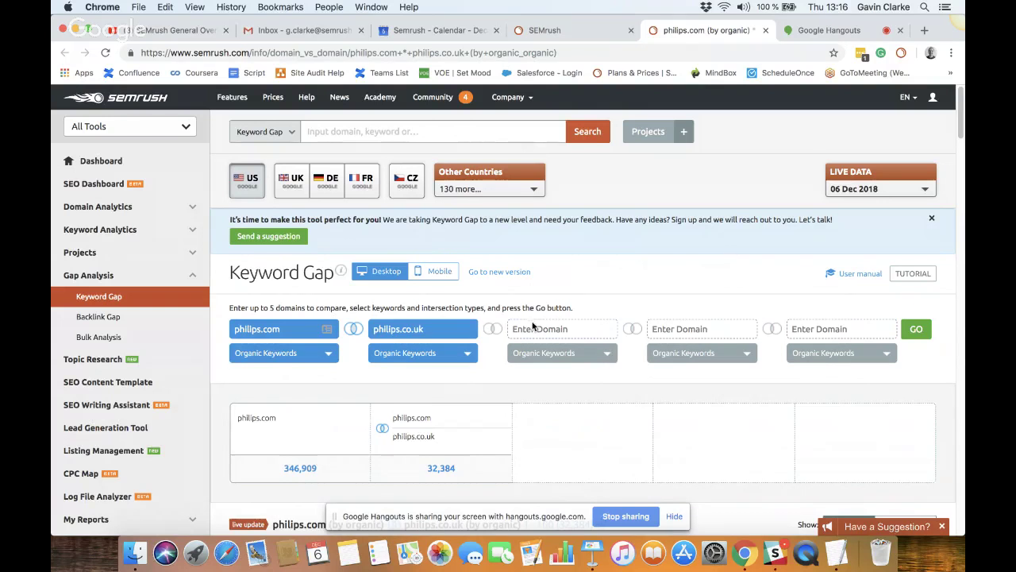
{"action": "left_click", "coordinate": [705, 328]}
{"action": "left_click", "coordinate": [323, 353]}
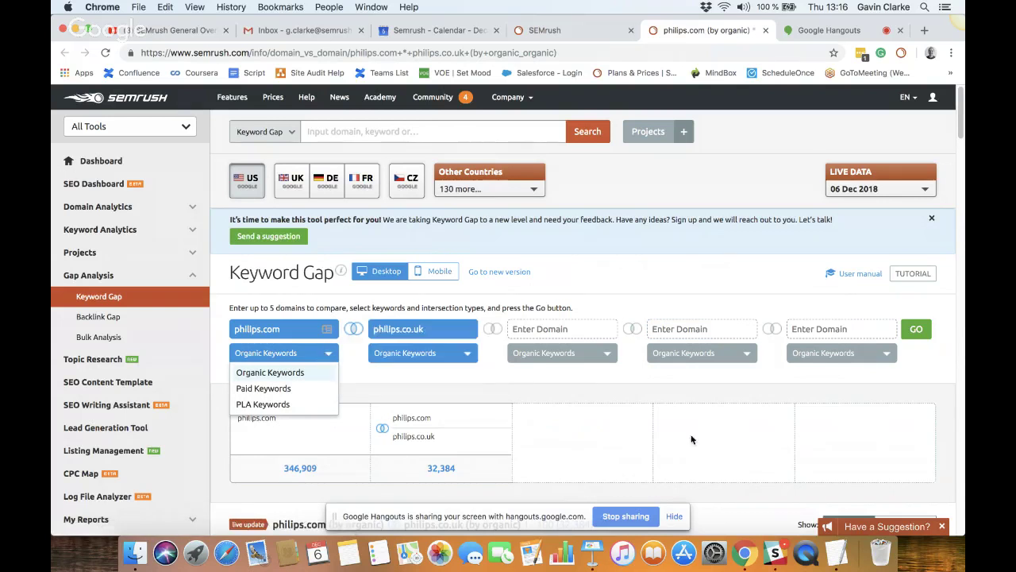
{"action": "left_click", "coordinate": [637, 385]}
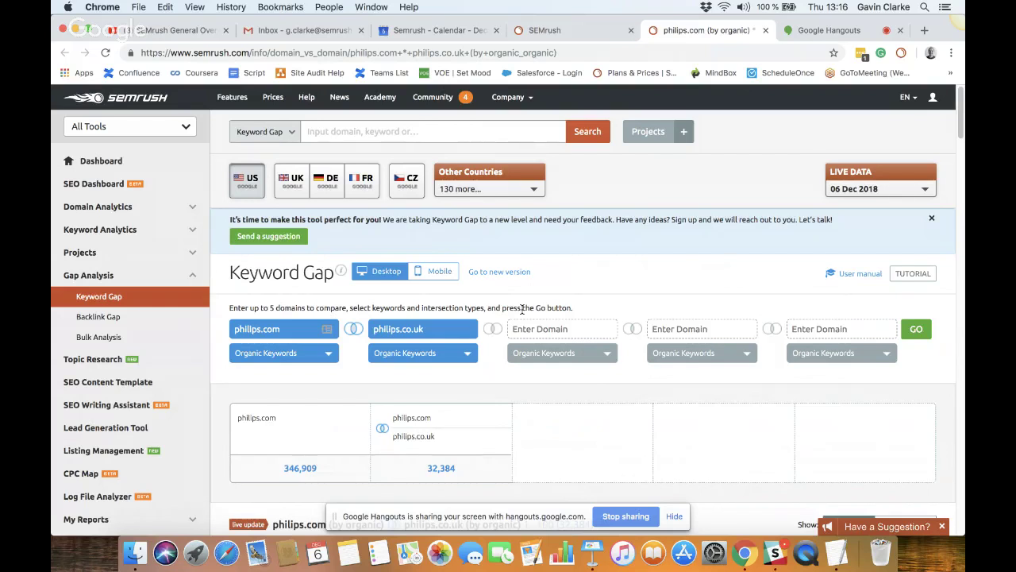
Step: Review the common keywords table, and rerun the comparison with the intersection set to Unique to the first domain's keywords
{"action": "scroll", "coordinate": [521, 310], "scroll_direction": "down", "scroll_amount": 8}
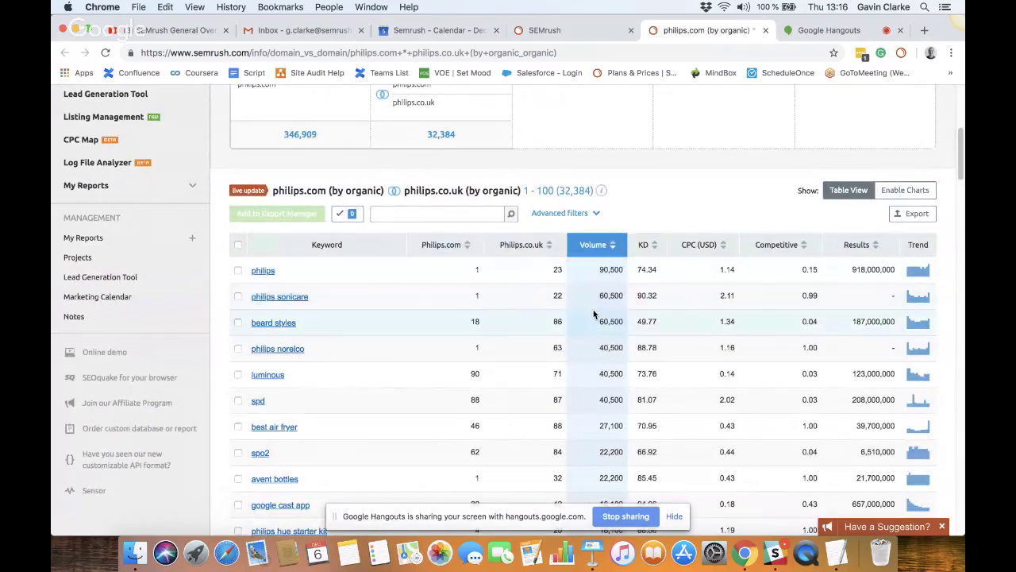
{"action": "scroll", "coordinate": [594, 314], "scroll_direction": "up", "scroll_amount": 5}
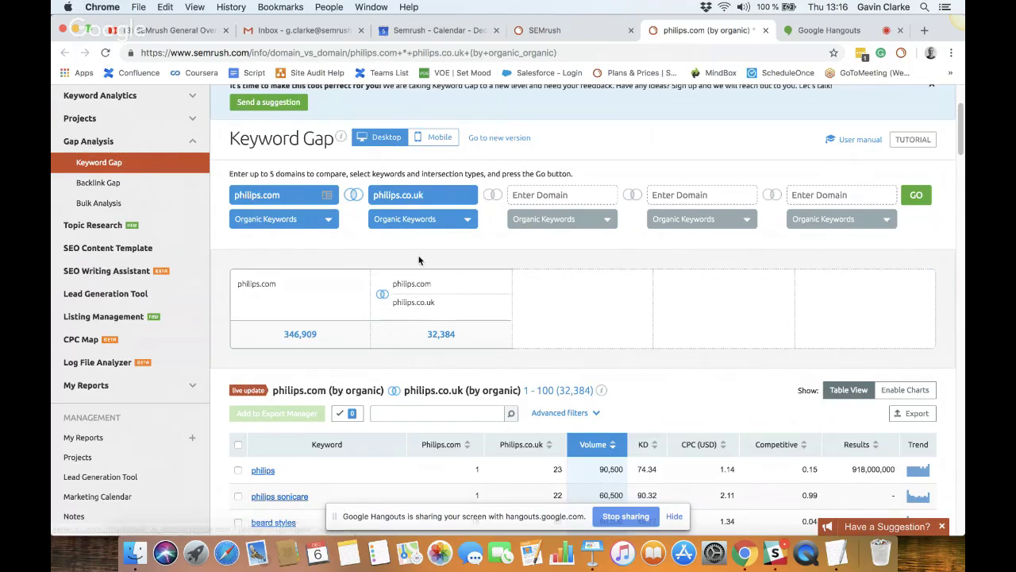
{"action": "left_click", "coordinate": [353, 195]}
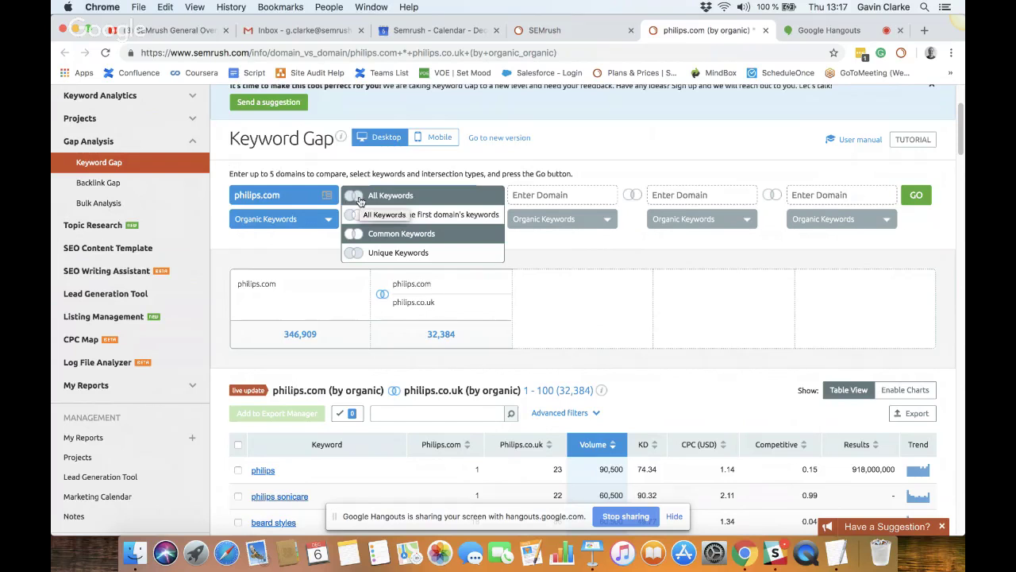
{"action": "left_click", "coordinate": [425, 221]}
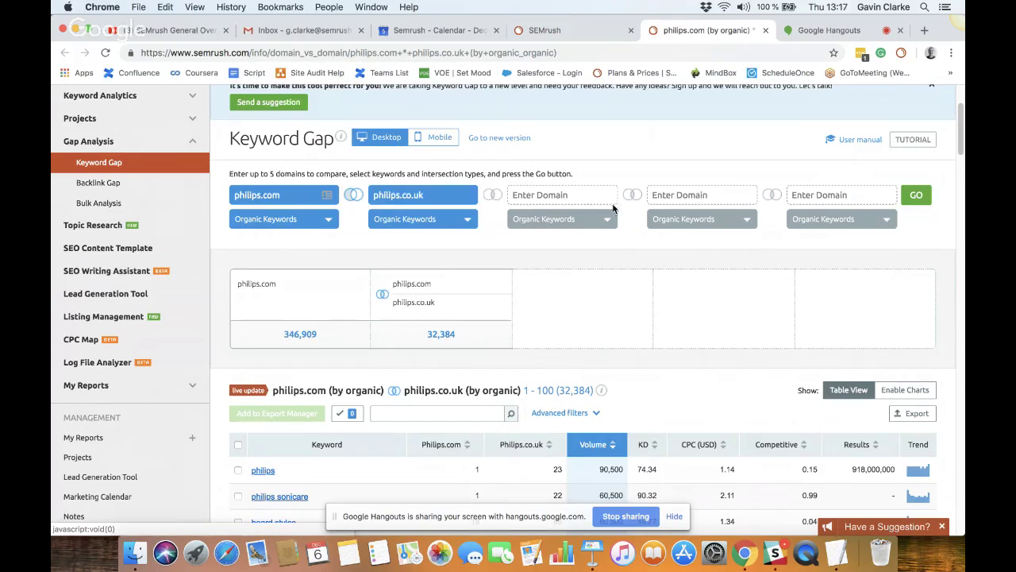
{"action": "left_click", "coordinate": [917, 195]}
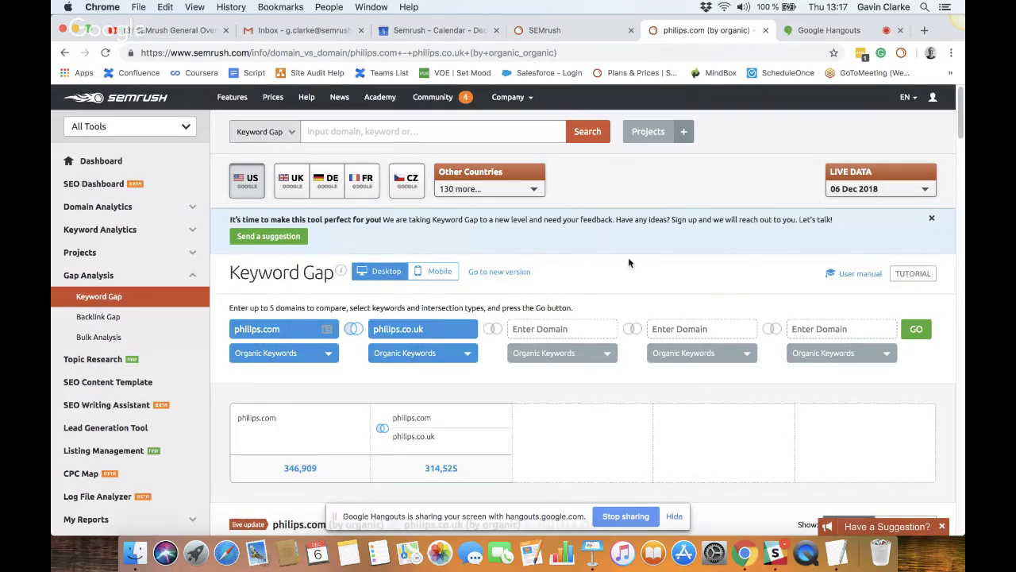
Step: Open the Keyword Analytics overview and look up the keyword "things"
{"action": "left_click", "coordinate": [131, 231]}
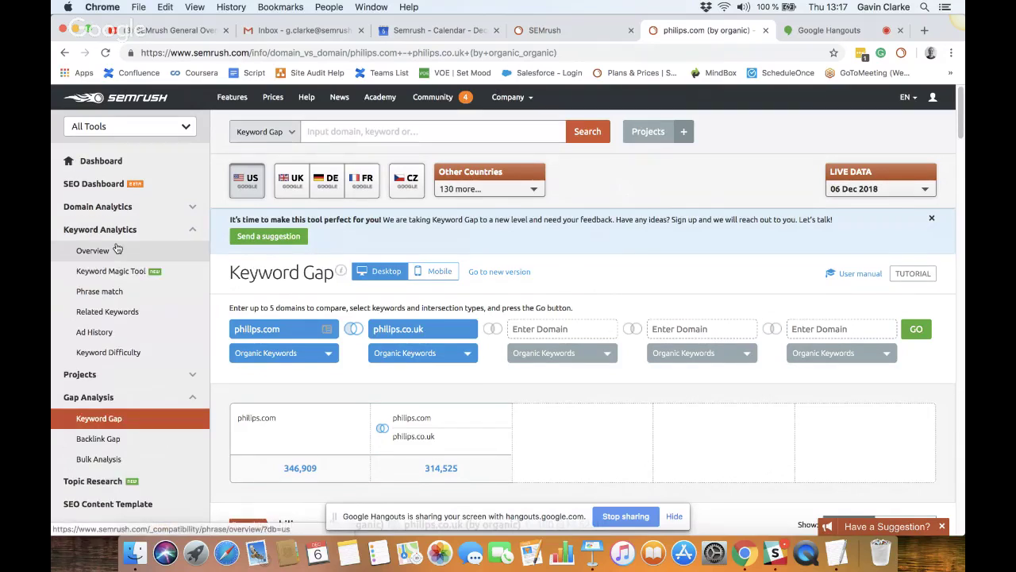
{"action": "left_click", "coordinate": [117, 250]}
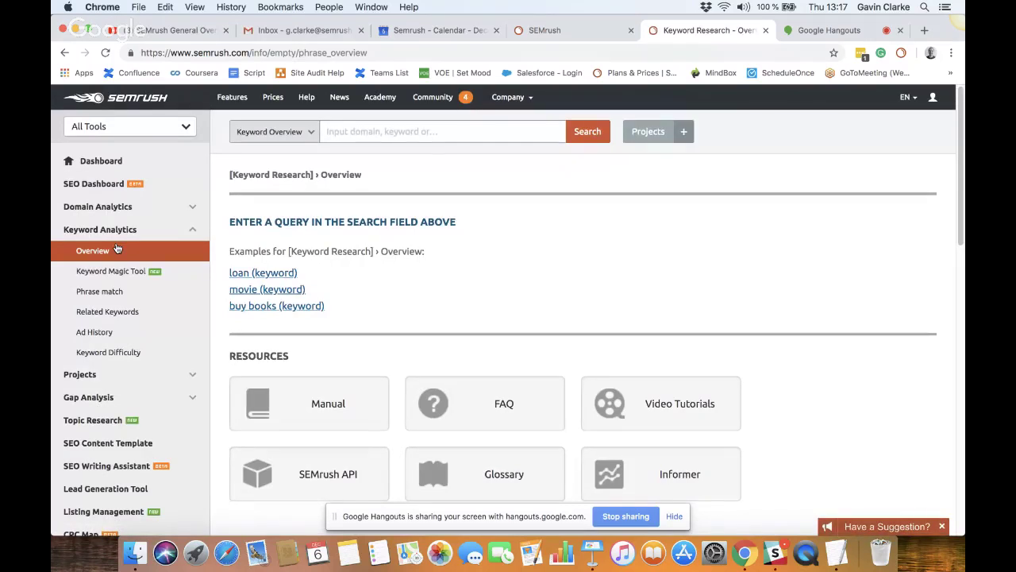
{"action": "left_click", "coordinate": [351, 134]}
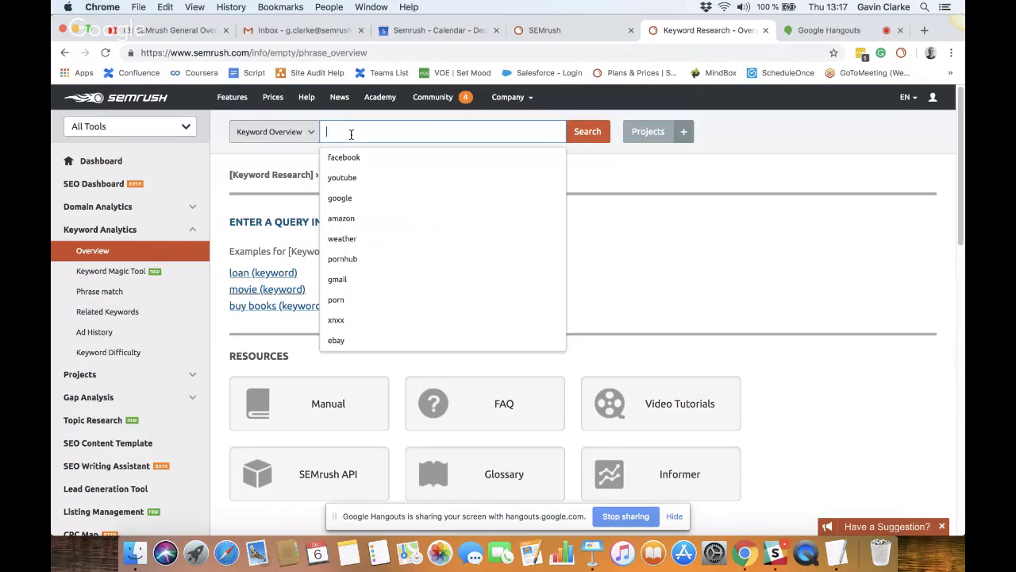
{"action": "type", "text": "things"}
{"action": "key", "text": "Return"}
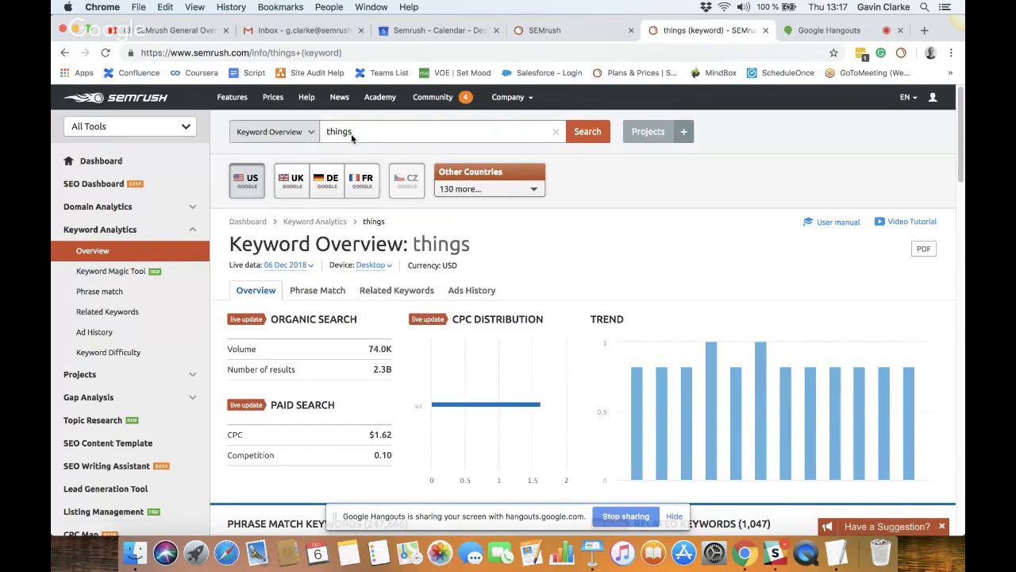
Step: Compare the difficulty of the keywords "things" and "stuff" in the Keyword Difficulty tool, and examine their volume and SERP features
{"action": "scroll", "coordinate": [316, 160], "scroll_direction": "down", "scroll_amount": 3}
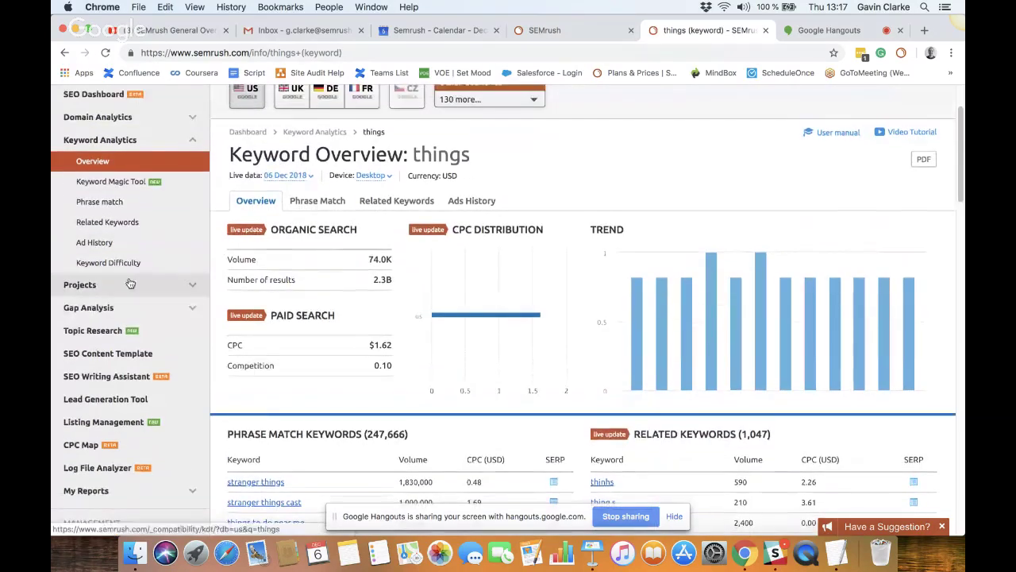
{"action": "left_click", "coordinate": [121, 263]}
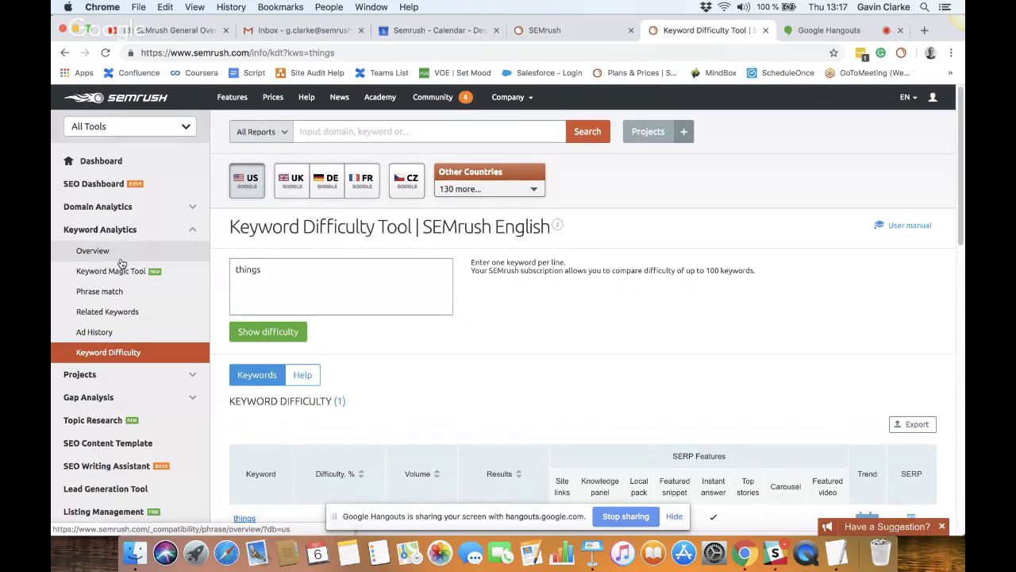
{"action": "left_click", "coordinate": [302, 270]}
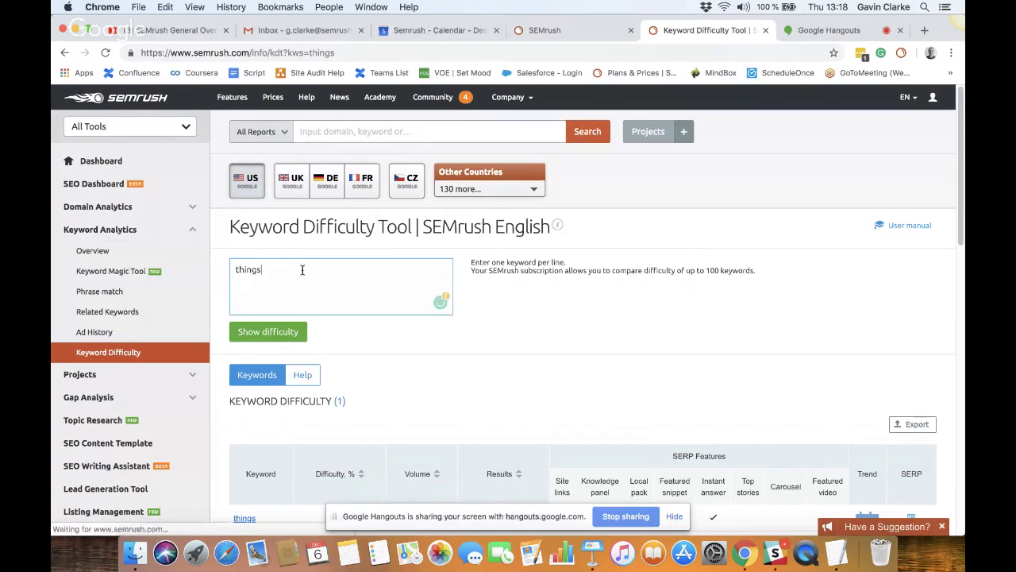
{"action": "type", "text": "stuff"}
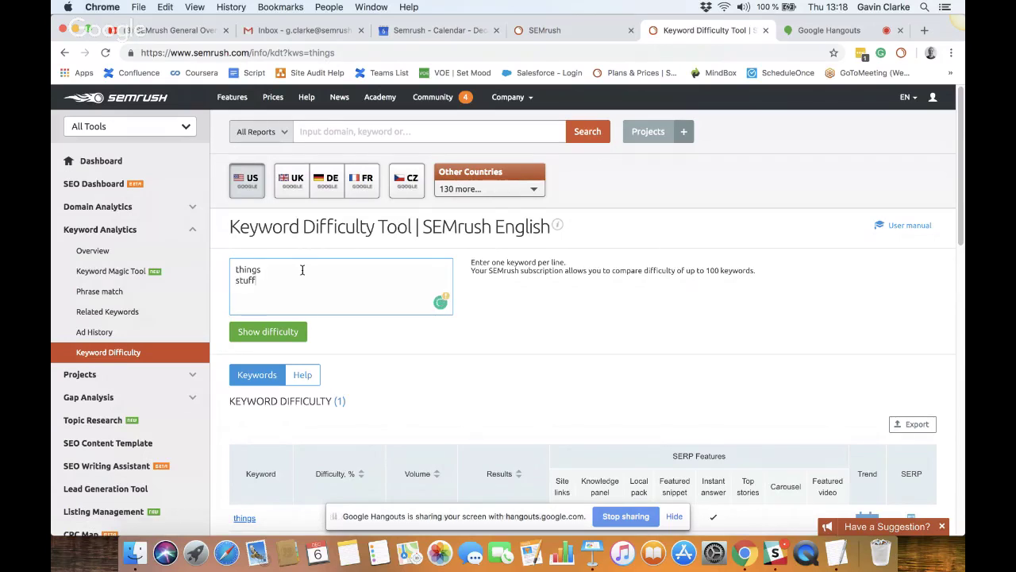
{"action": "left_click", "coordinate": [258, 339]}
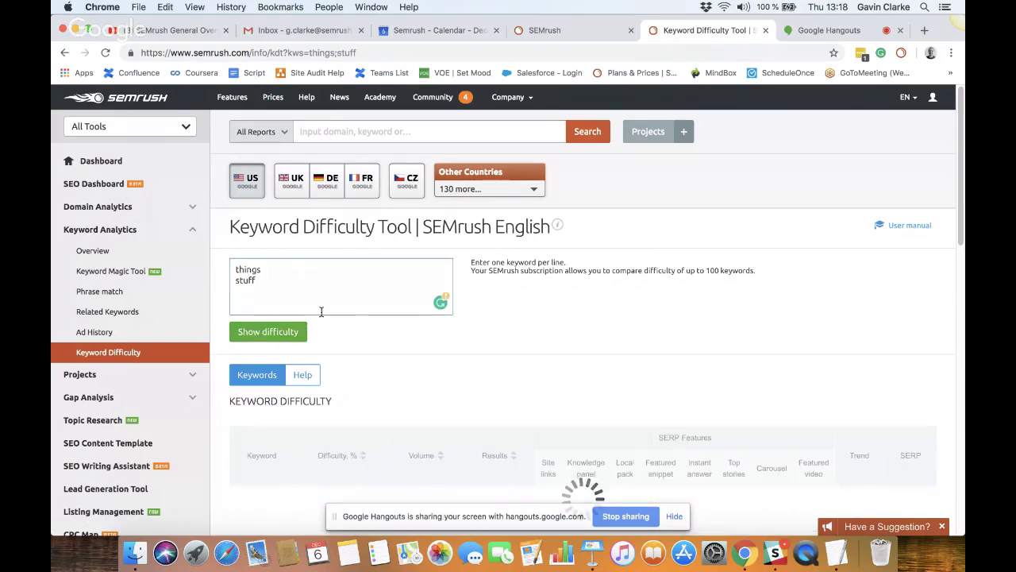
{"action": "scroll", "coordinate": [432, 308], "scroll_direction": "down", "scroll_amount": 5}
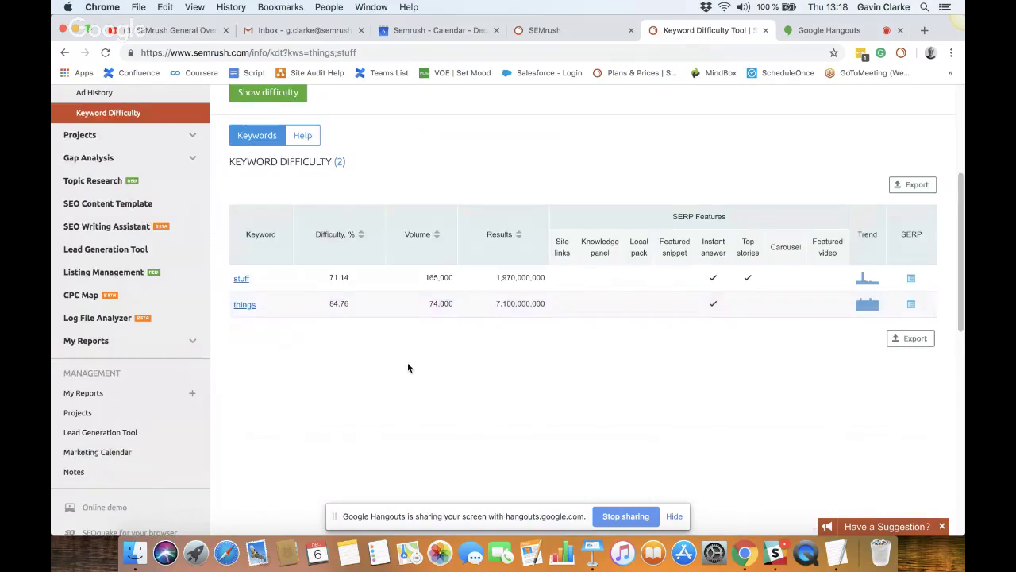
{"action": "scroll", "coordinate": [410, 361], "scroll_direction": "up", "scroll_amount": 1}
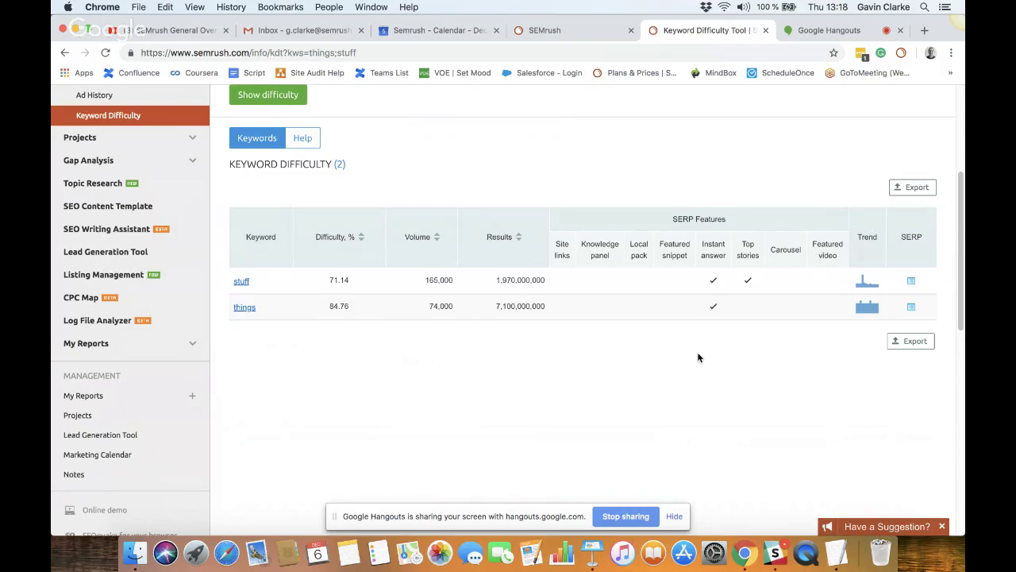
Step: Open the Keyword Magic Tool and, from the saved lists, open List 2 for the keyword "marketing"
{"action": "scroll", "coordinate": [124, 304], "scroll_direction": "up", "scroll_amount": 1}
{"action": "scroll", "coordinate": [125, 305], "scroll_direction": "up", "scroll_amount": 5}
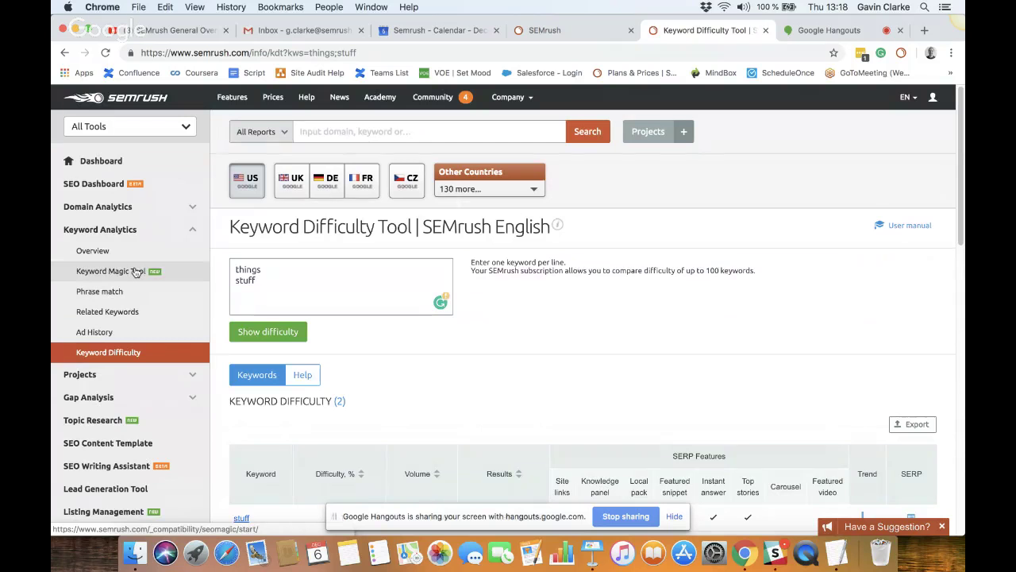
{"action": "left_click", "coordinate": [137, 273]}
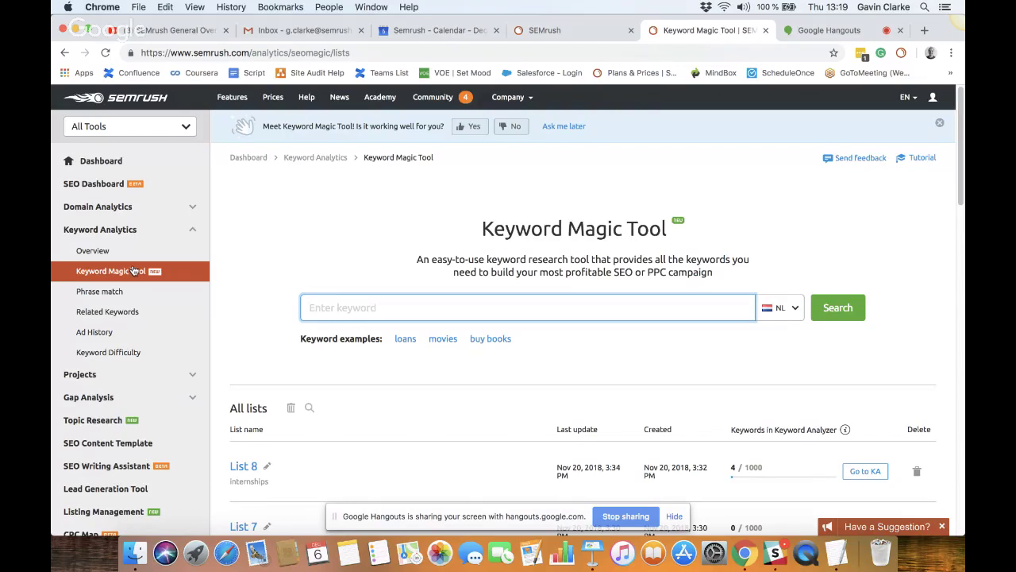
{"action": "scroll", "coordinate": [132, 268], "scroll_direction": "down", "scroll_amount": 5}
{"action": "scroll", "coordinate": [123, 274], "scroll_direction": "up", "scroll_amount": 5}
{"action": "scroll", "coordinate": [121, 276], "scroll_direction": "down", "scroll_amount": 5}
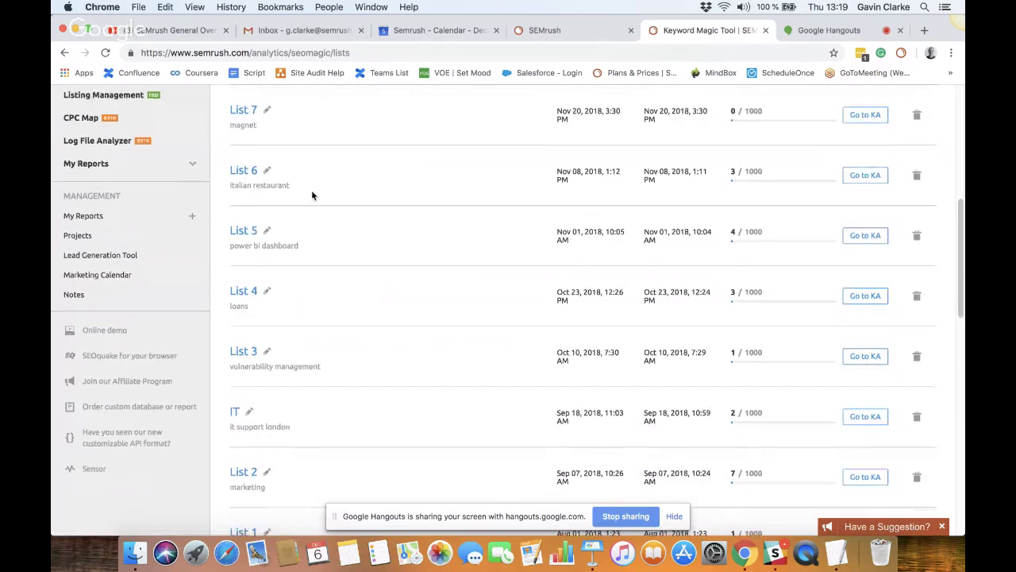
{"action": "scroll", "coordinate": [350, 374], "scroll_direction": "down", "scroll_amount": 2}
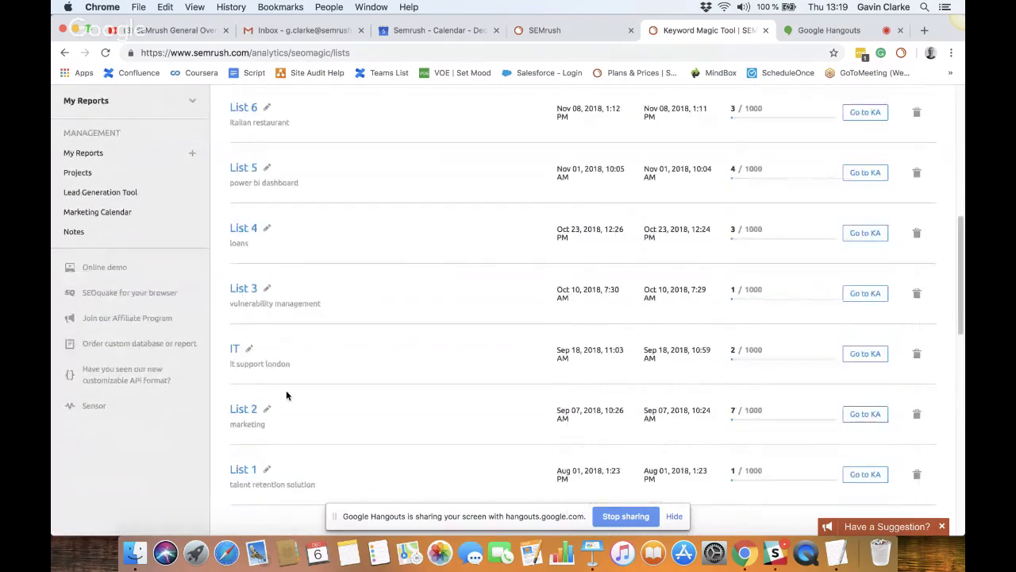
{"action": "left_click", "coordinate": [245, 412]}
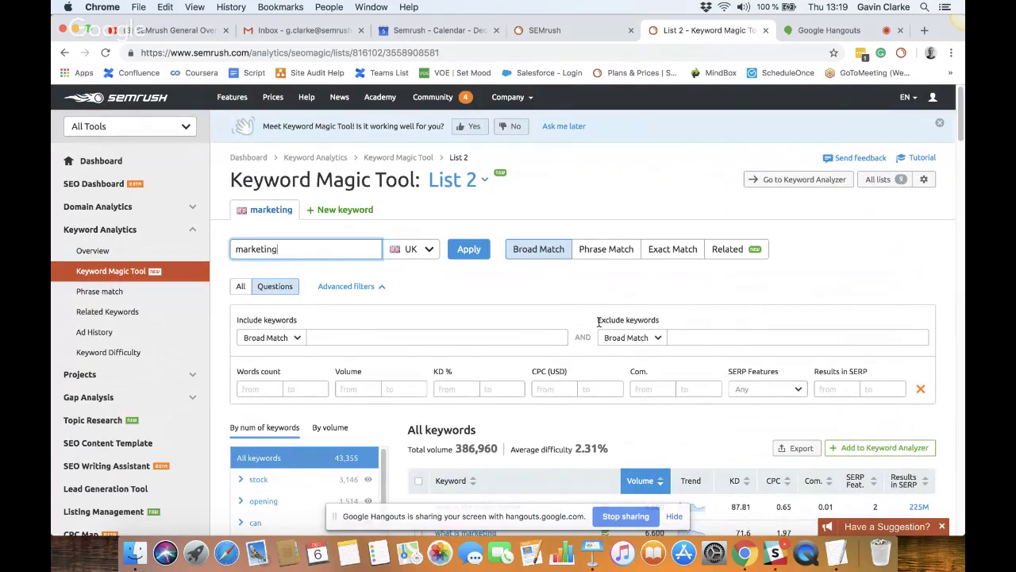
Step: Review the question keywords for "marketing" and narrow them to the stock > crash > 1929 group
{"action": "scroll", "coordinate": [599, 321], "scroll_direction": "down", "scroll_amount": 5}
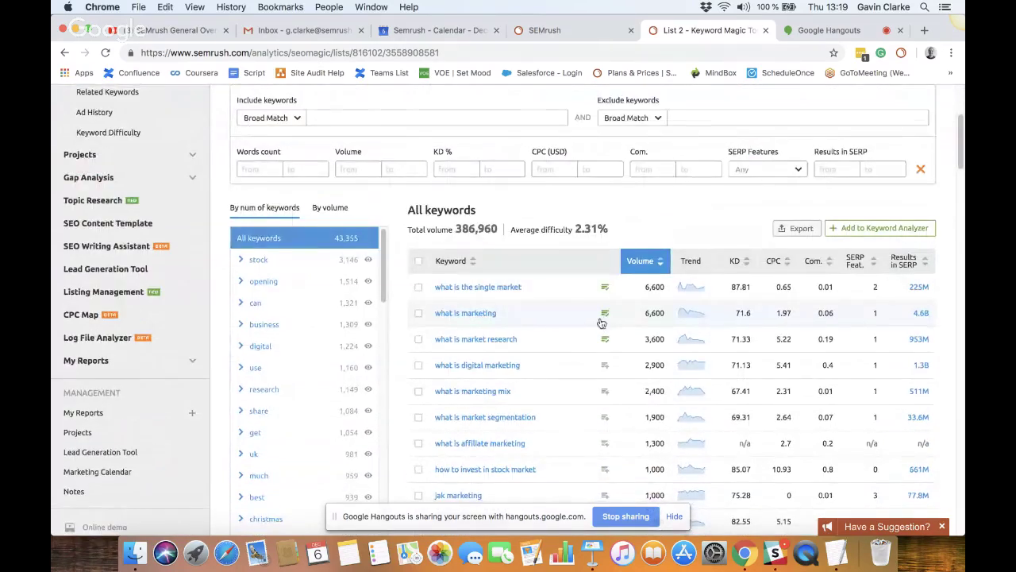
{"action": "scroll", "coordinate": [569, 271], "scroll_direction": "up", "scroll_amount": 2}
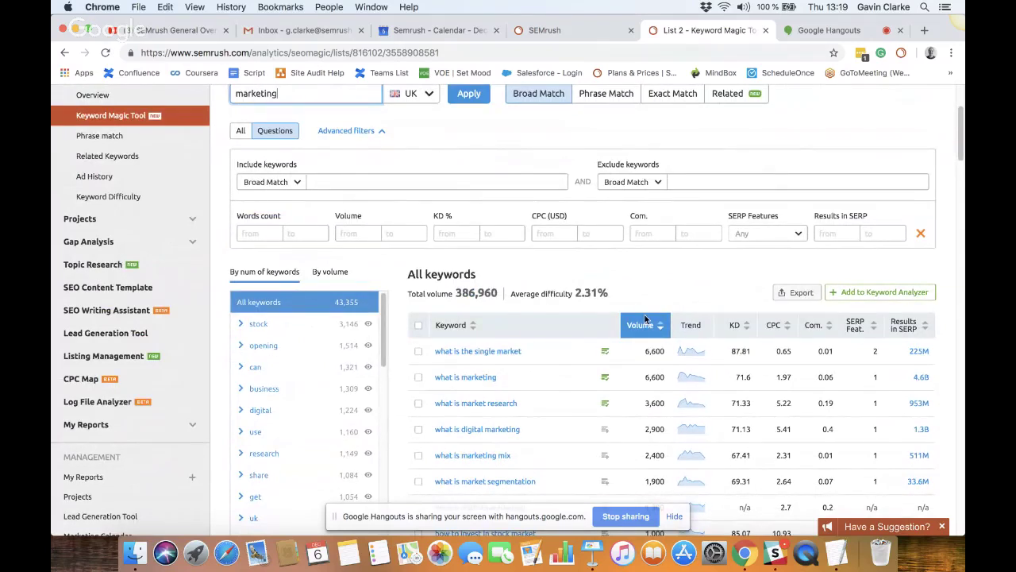
{"action": "scroll", "coordinate": [705, 141], "scroll_direction": "down", "scroll_amount": 5}
{"action": "scroll", "coordinate": [532, 273], "scroll_direction": "down", "scroll_amount": 10}
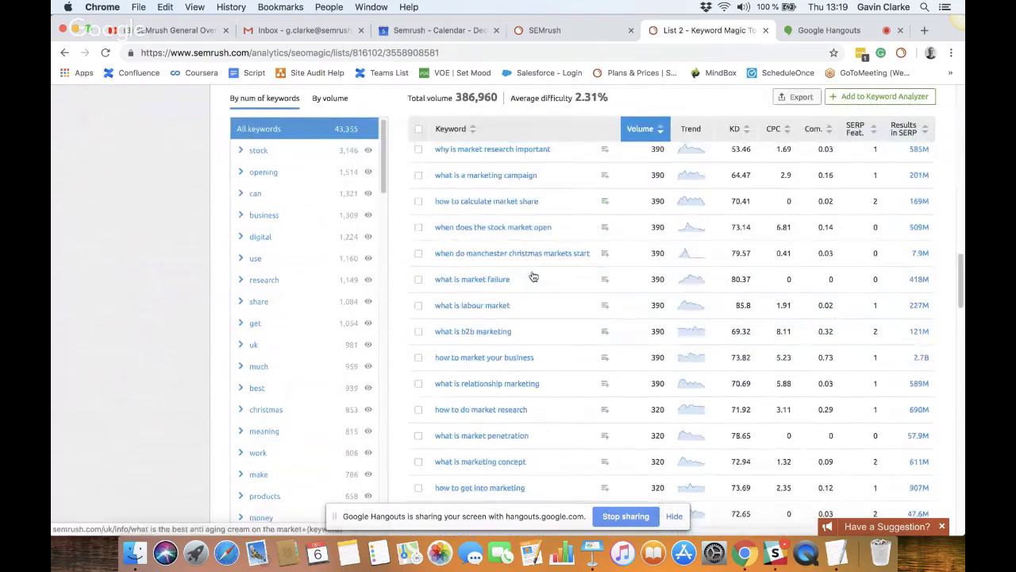
{"action": "scroll", "coordinate": [532, 273], "scroll_direction": "up", "scroll_amount": 10}
{"action": "scroll", "coordinate": [532, 274], "scroll_direction": "up", "scroll_amount": 1}
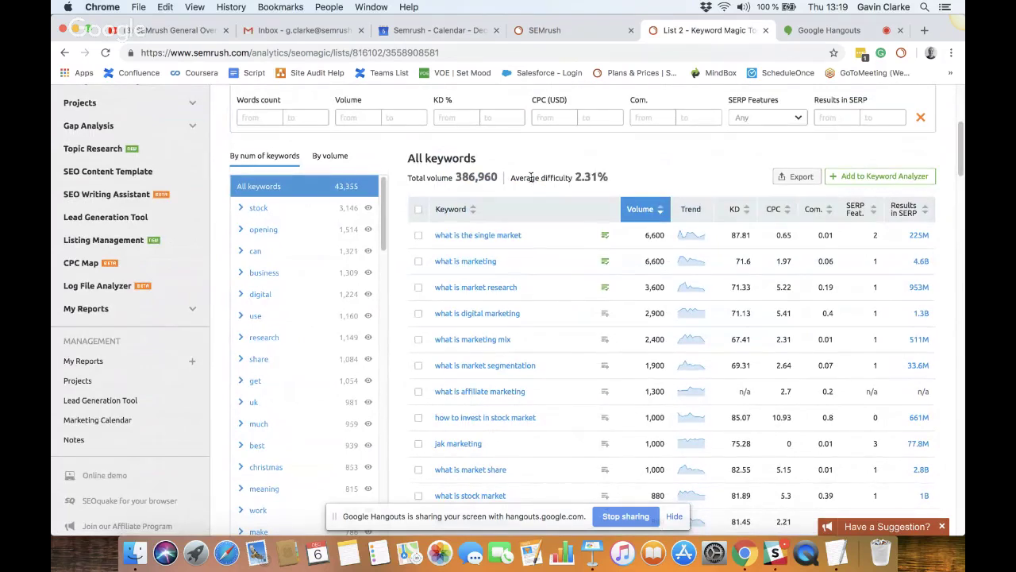
{"action": "left_click", "coordinate": [241, 209]}
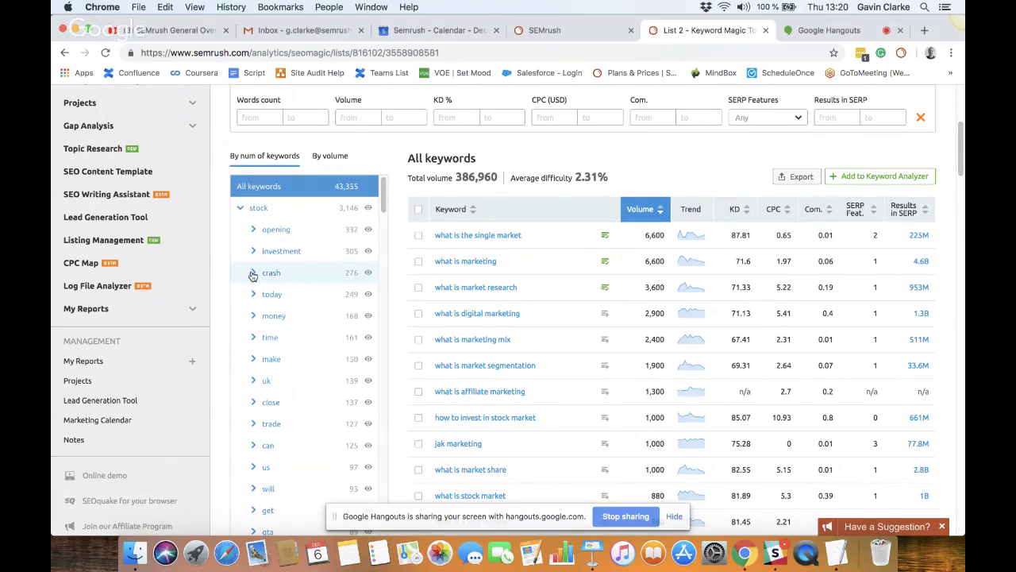
{"action": "left_click", "coordinate": [252, 273]}
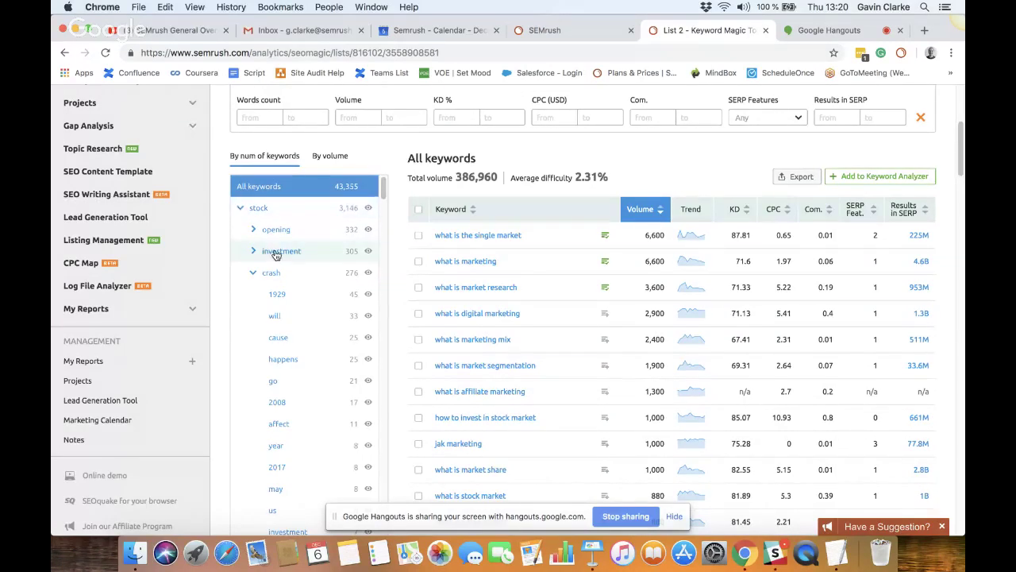
{"action": "left_click", "coordinate": [278, 295]}
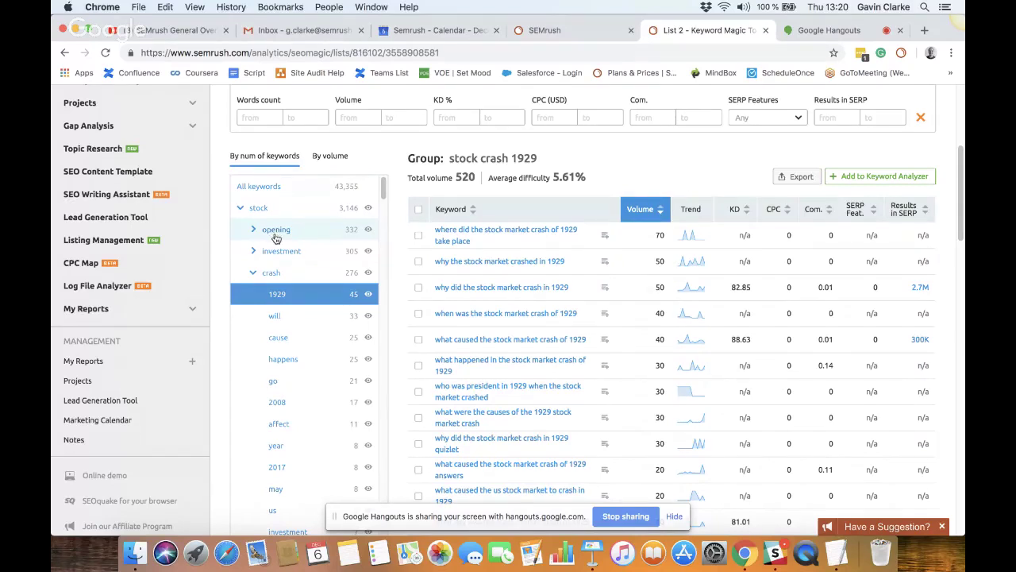
Step: Switch the match type of the "marketing" question keywords to Phrase Match
{"action": "scroll", "coordinate": [383, 251], "scroll_direction": "up", "scroll_amount": 1}
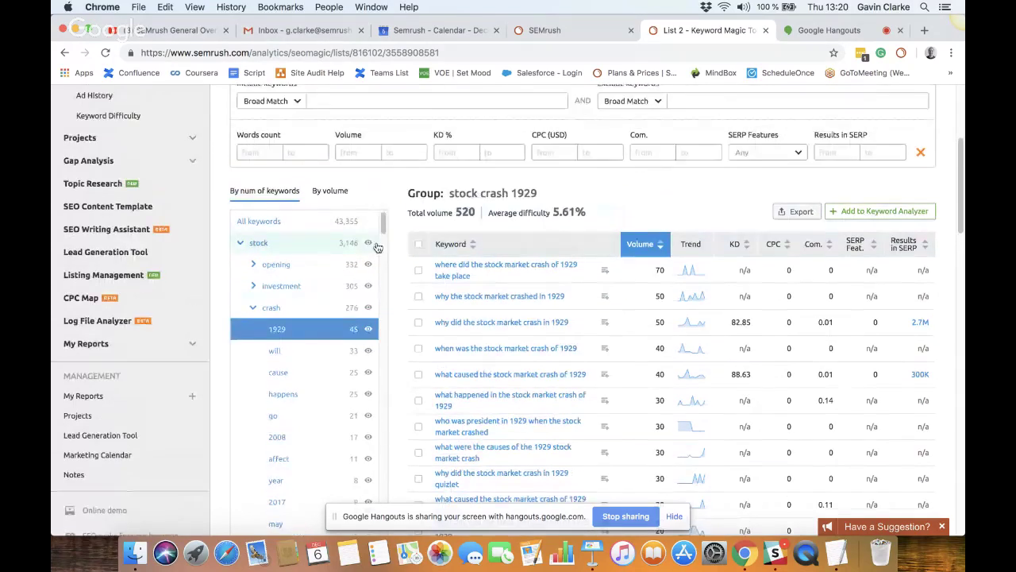
{"action": "scroll", "coordinate": [383, 251], "scroll_direction": "up", "scroll_amount": 5}
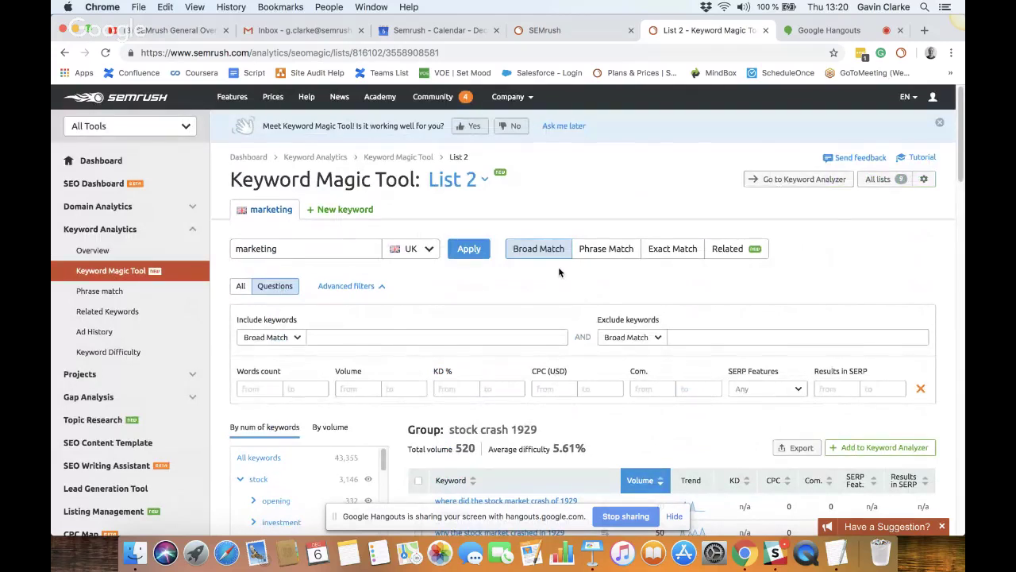
{"action": "scroll", "coordinate": [559, 273], "scroll_direction": "down", "scroll_amount": 1}
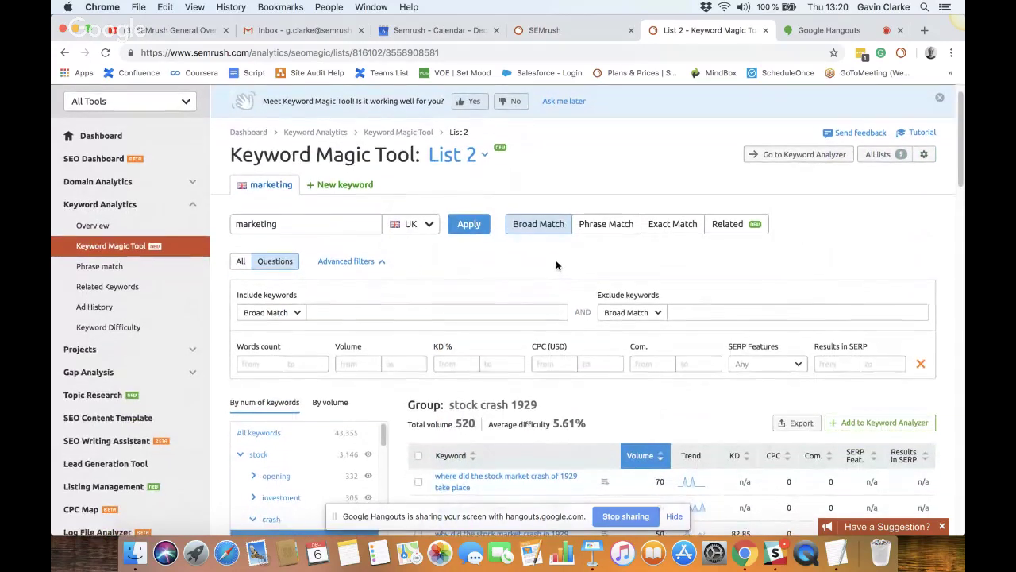
{"action": "scroll", "coordinate": [557, 263], "scroll_direction": "down", "scroll_amount": 4}
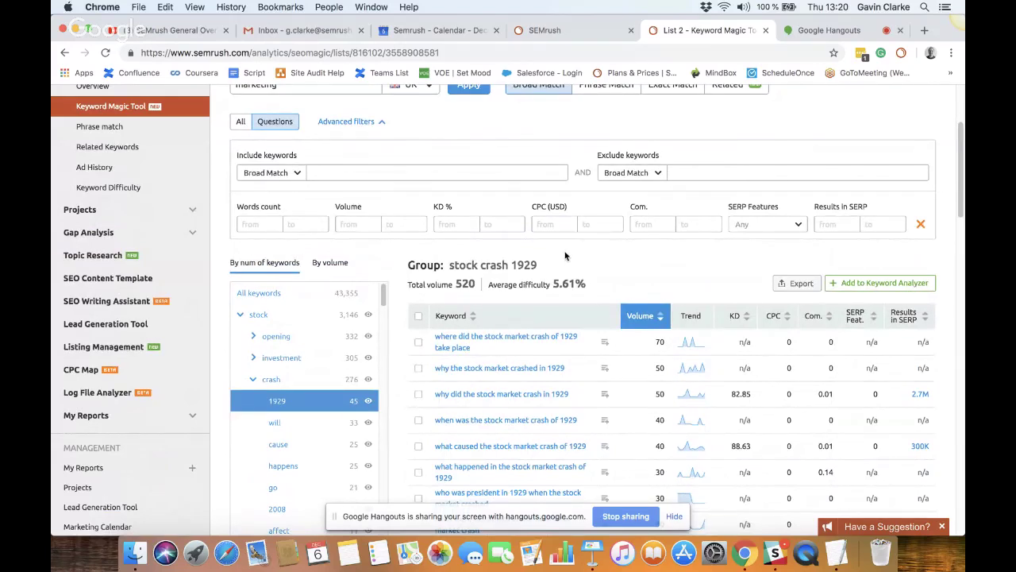
{"action": "scroll", "coordinate": [566, 255], "scroll_direction": "up", "scroll_amount": 5}
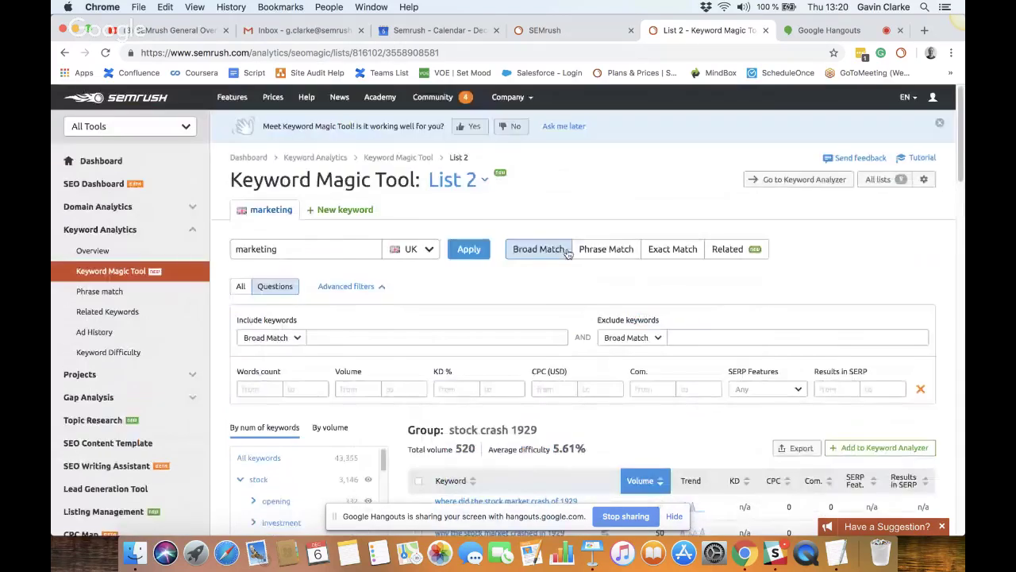
{"action": "left_click", "coordinate": [587, 250]}
{"action": "scroll", "coordinate": [569, 282], "scroll_direction": "down", "scroll_amount": 3}
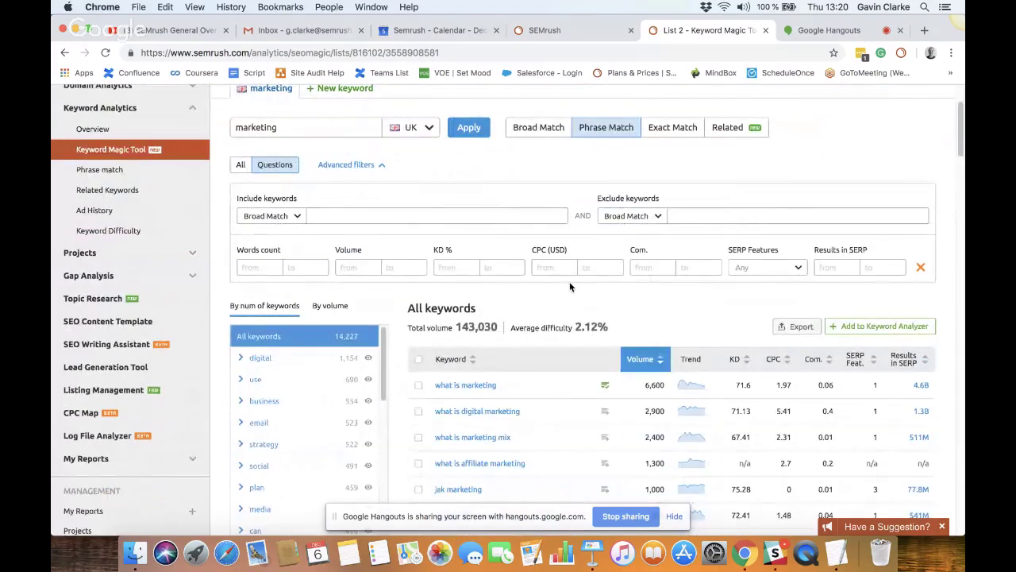
Step: Narrow the phrase-match keywords to the campaign > email > make group and review the keywords in it
{"action": "scroll", "coordinate": [262, 365], "scroll_direction": "down", "scroll_amount": 10}
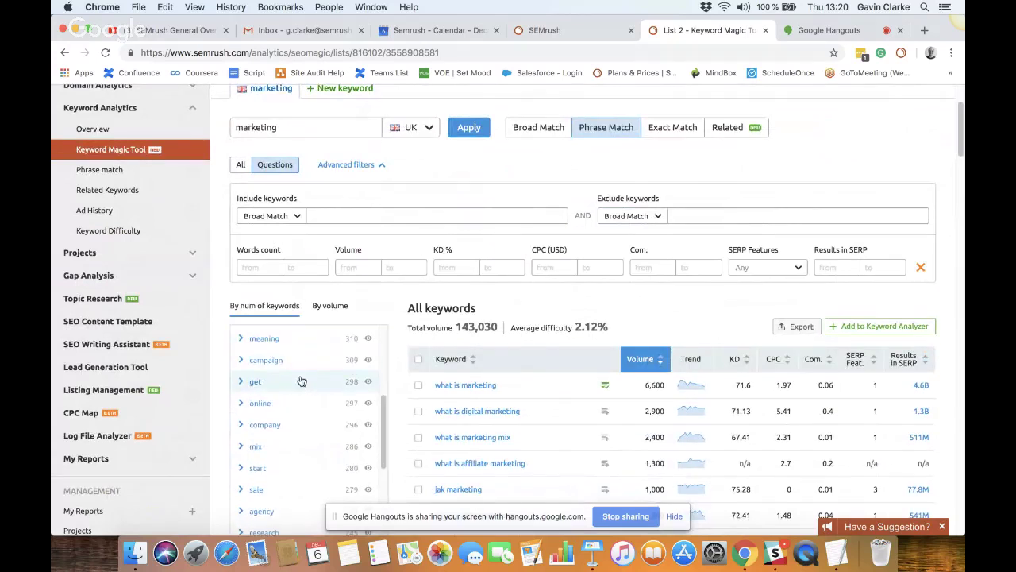
{"action": "left_click", "coordinate": [245, 363]}
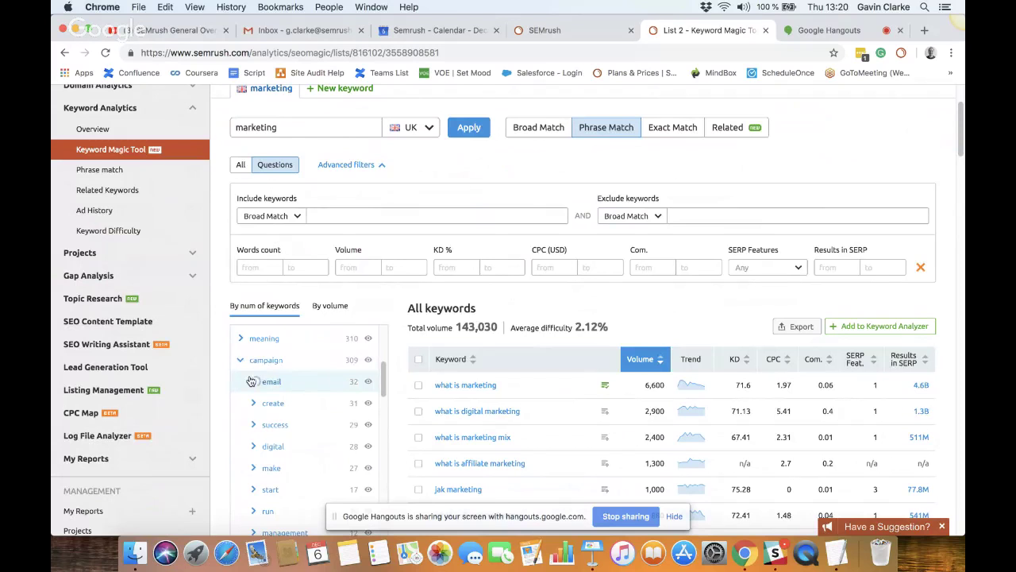
{"action": "left_click", "coordinate": [252, 381]}
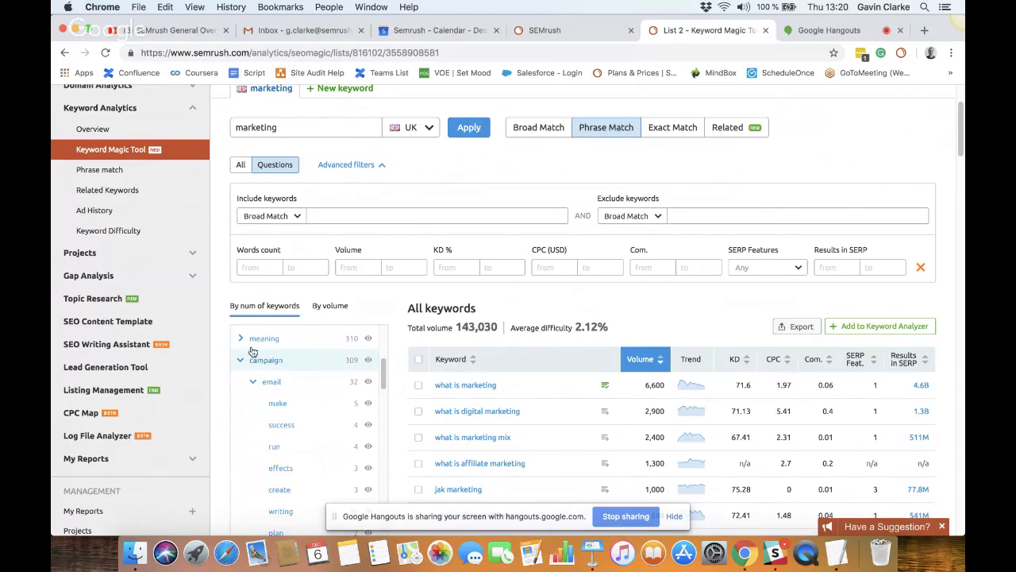
{"action": "left_click", "coordinate": [288, 401]}
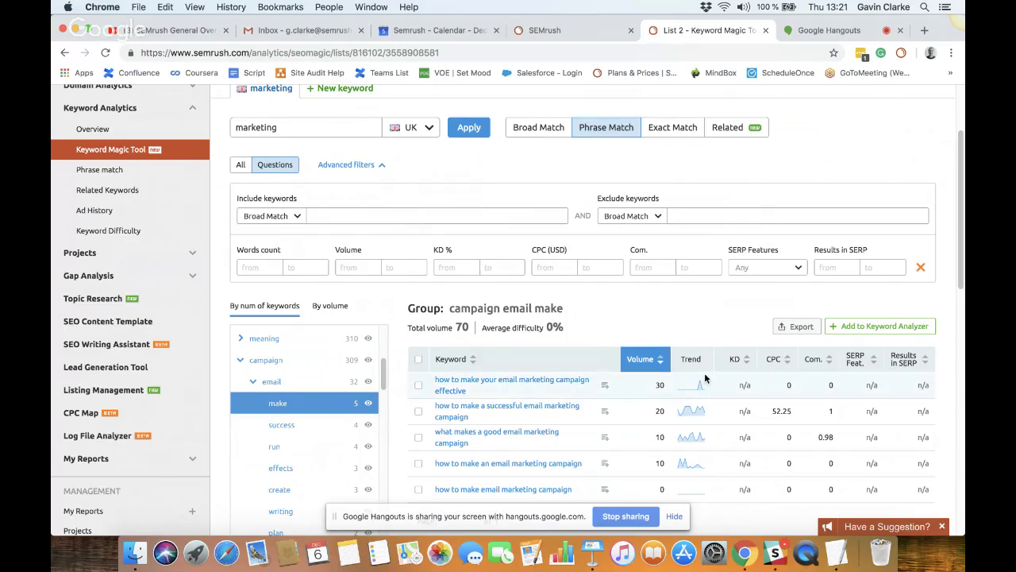
{"action": "mouse_move", "coordinate": [688, 361]}
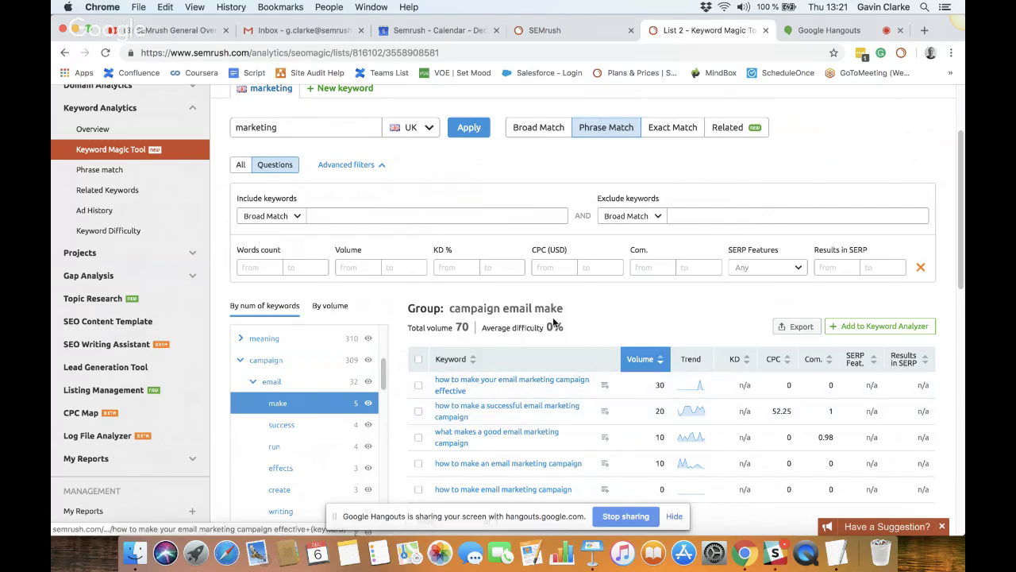
{"action": "scroll", "coordinate": [562, 308], "scroll_direction": "down", "scroll_amount": 5}
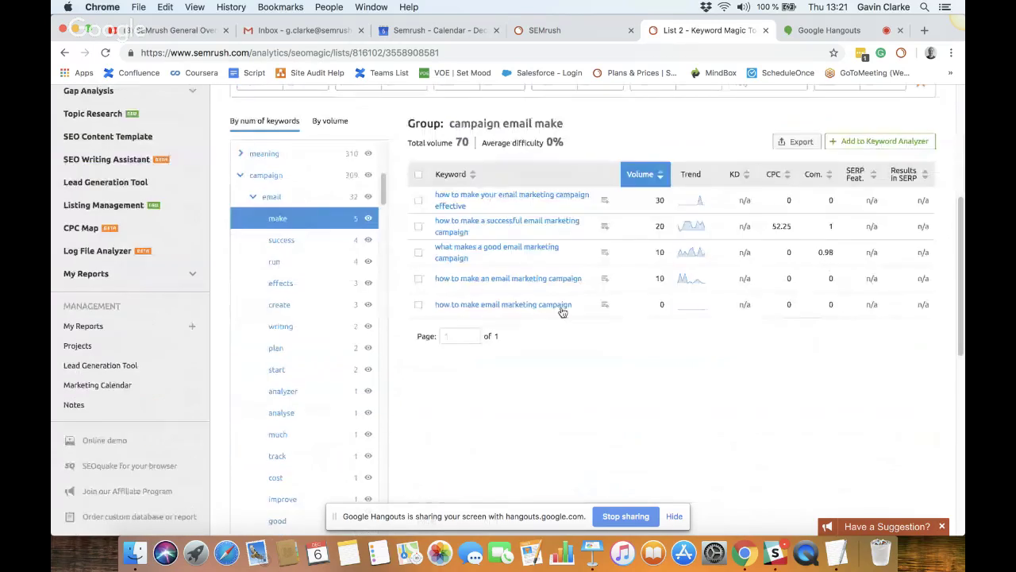
{"action": "scroll", "coordinate": [564, 305], "scroll_direction": "up", "scroll_amount": 5}
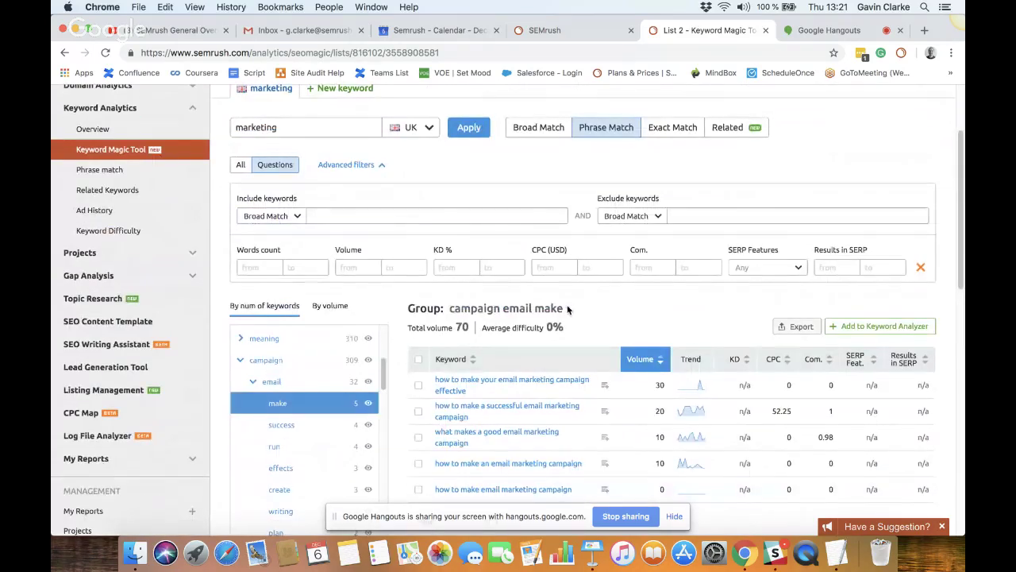
{"action": "scroll", "coordinate": [568, 310], "scroll_direction": "down", "scroll_amount": 1}
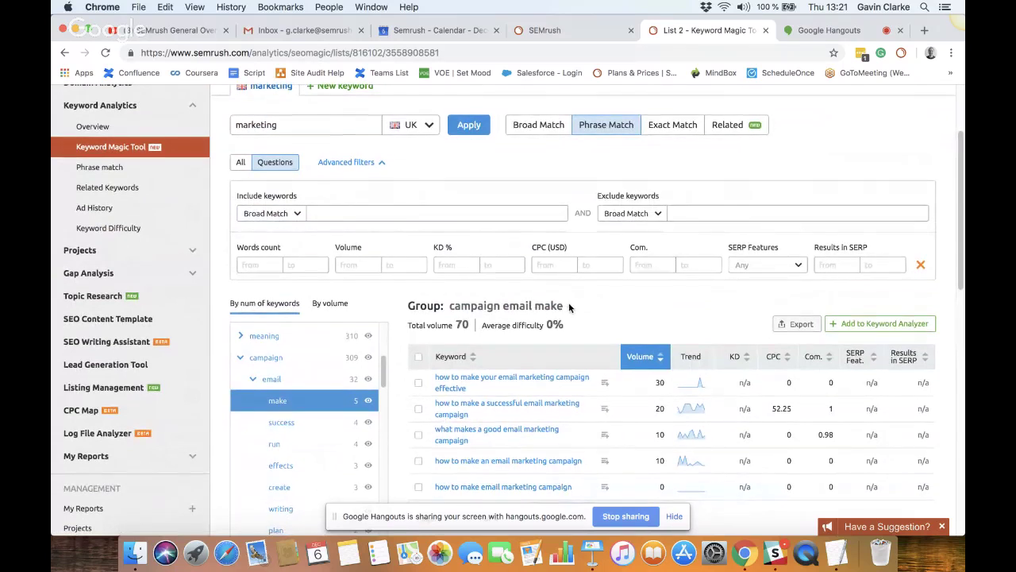
Step: Add the group's first two email campaign keywords to Keyword Analyzer and select "what makes a good email marketing campaign"
{"action": "left_click", "coordinate": [605, 385]}
{"action": "left_click", "coordinate": [606, 409]}
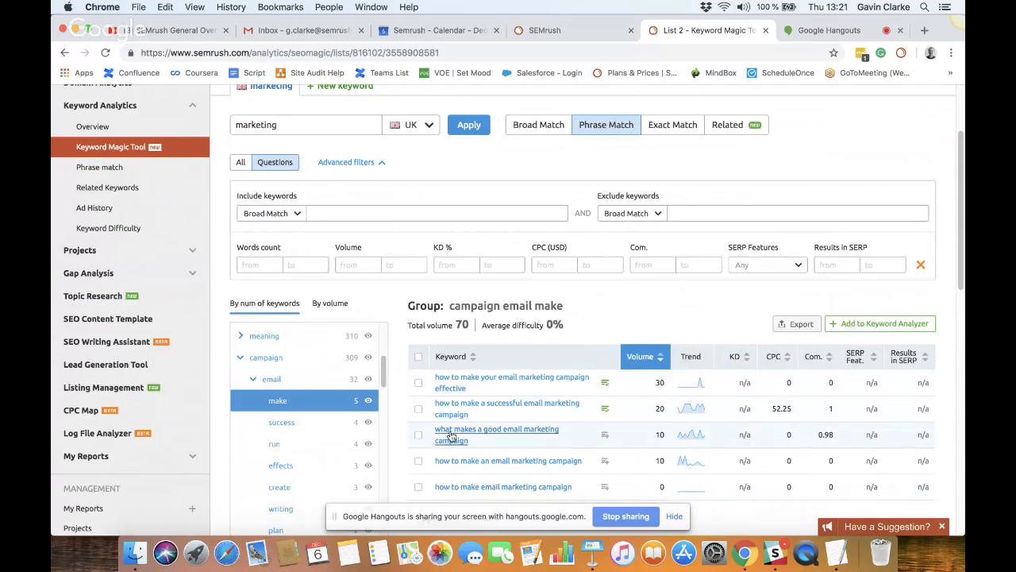
{"action": "left_click", "coordinate": [419, 434]}
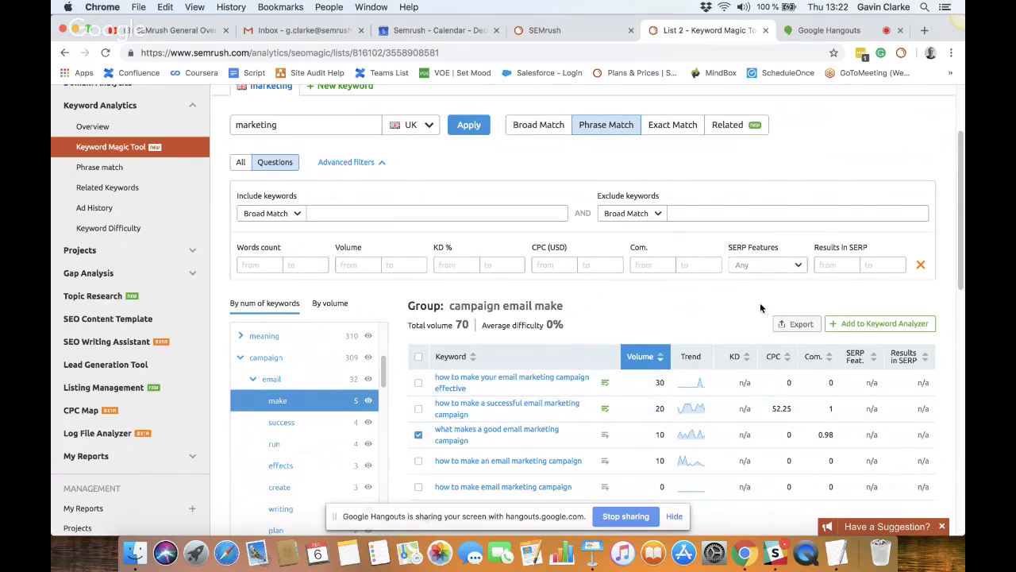
Step: Open List 2 in Keyword Analyzer, view the options for updating metrics and sending keywords to other tools, and review the keyword table
{"action": "scroll", "coordinate": [749, 316], "scroll_direction": "up", "scroll_amount": 3}
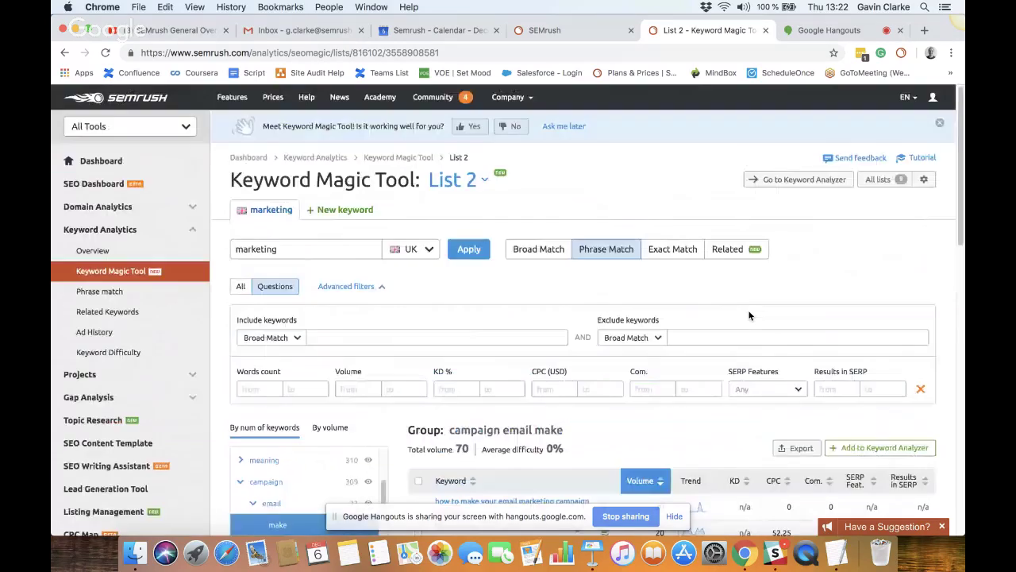
{"action": "left_click", "coordinate": [810, 181]}
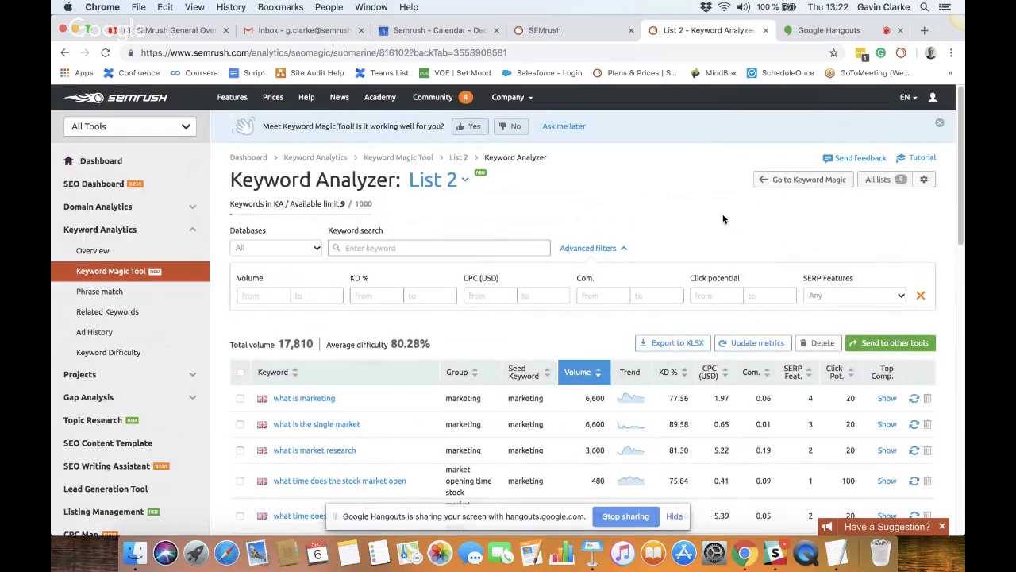
{"action": "scroll", "coordinate": [719, 208], "scroll_direction": "down", "scroll_amount": 1}
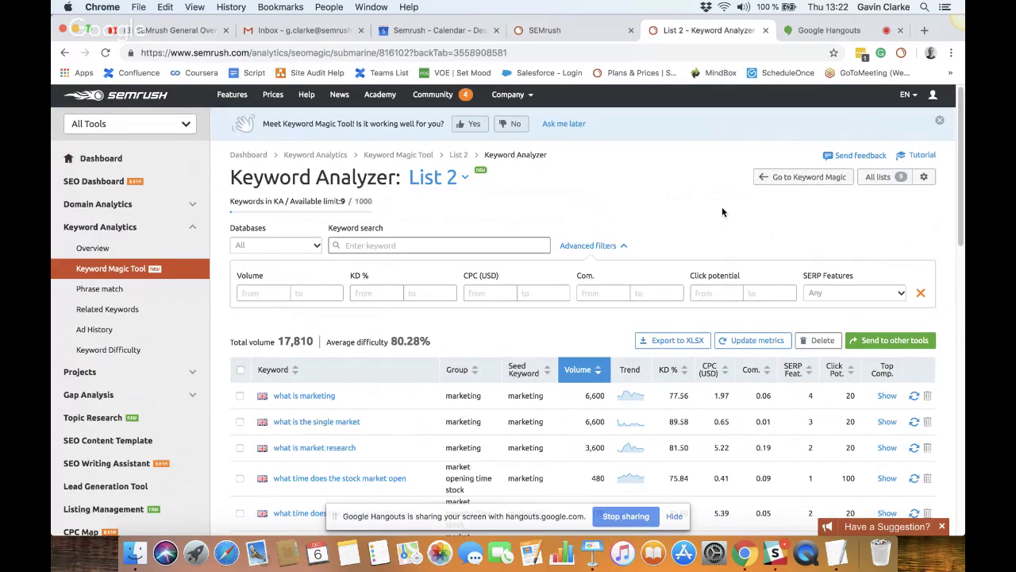
{"action": "scroll", "coordinate": [721, 211], "scroll_direction": "down", "scroll_amount": 1}
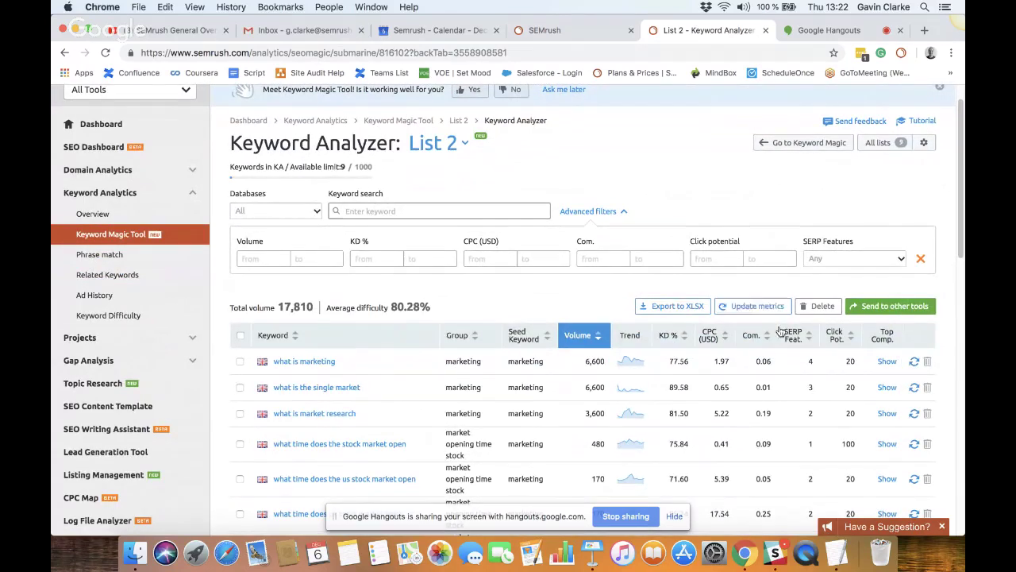
{"action": "left_click", "coordinate": [760, 308]}
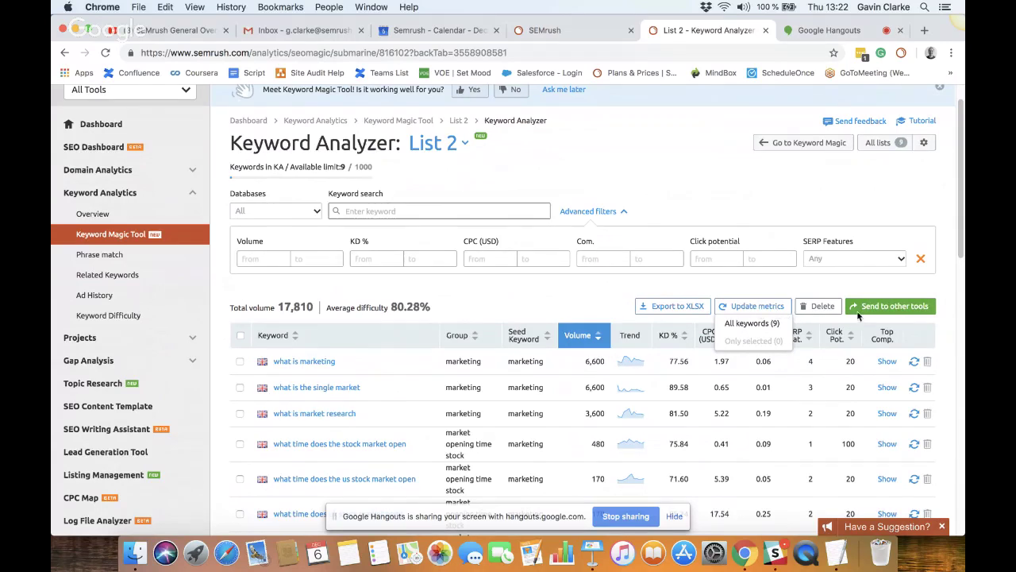
{"action": "mouse_move", "coordinate": [868, 311]}
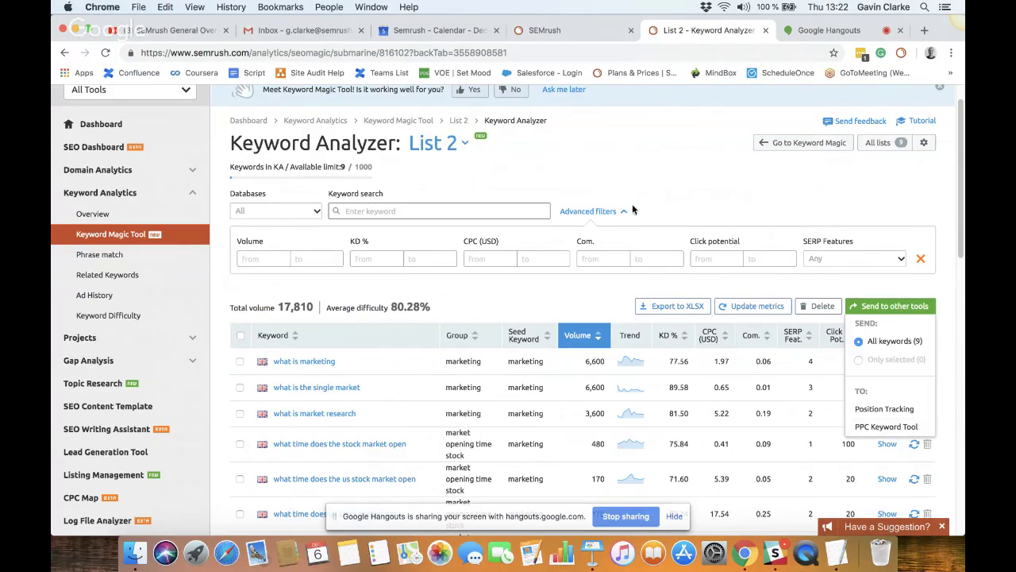
{"action": "scroll", "coordinate": [80, 333], "scroll_direction": "down", "scroll_amount": 10}
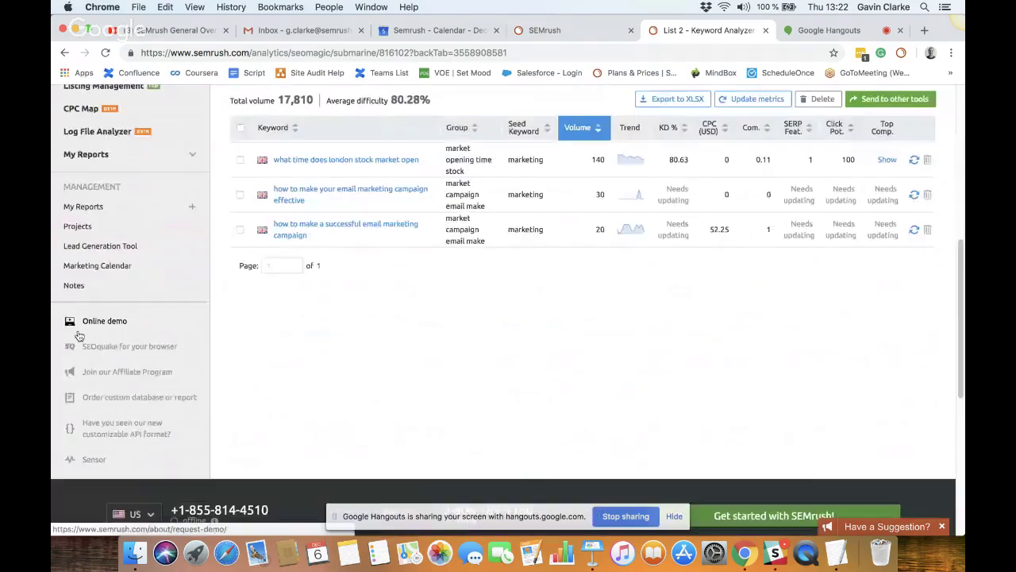
Step: Go to the projects list, open the Philips Demo project and open its Position Tracking report
{"action": "scroll", "coordinate": [79, 333], "scroll_direction": "up", "scroll_amount": 15}
{"action": "left_click", "coordinate": [83, 374]}
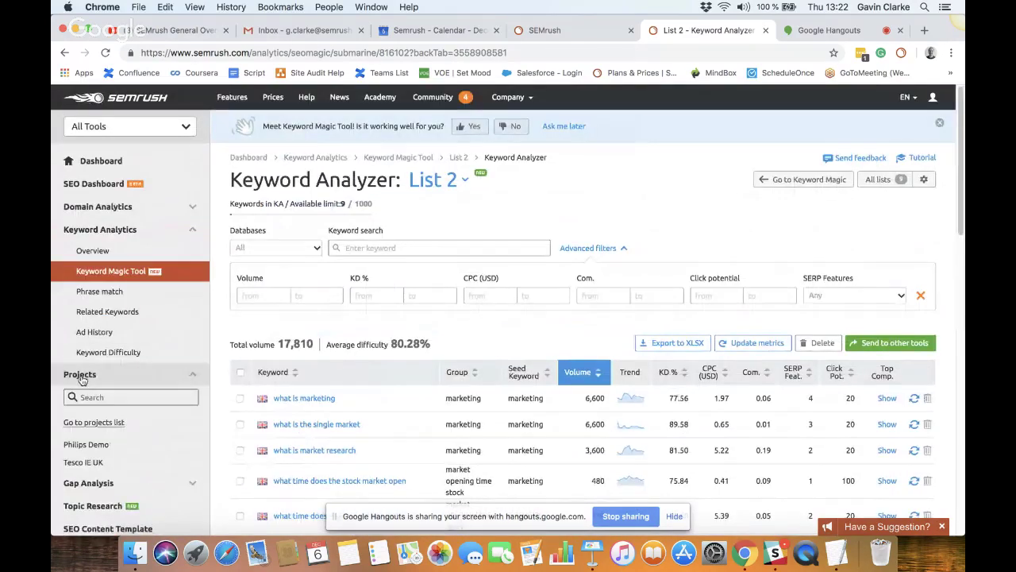
{"action": "left_click", "coordinate": [96, 425]}
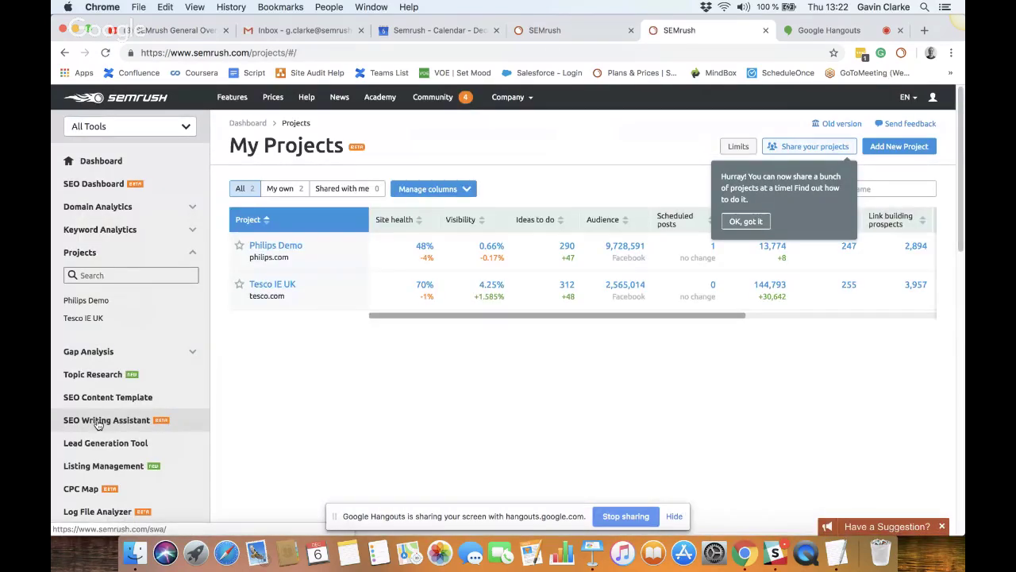
{"action": "left_click", "coordinate": [290, 246]}
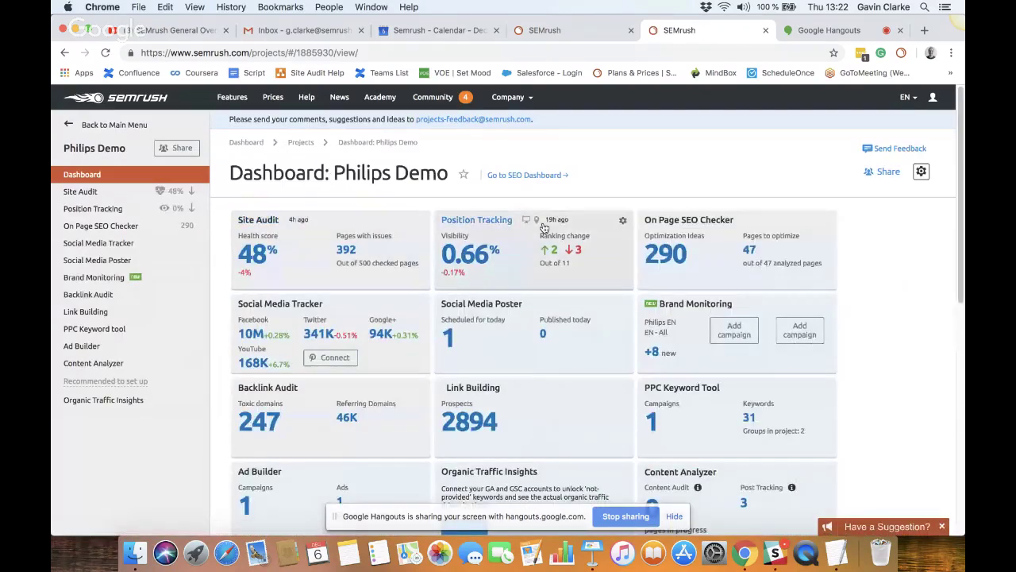
{"action": "left_click", "coordinate": [489, 236]}
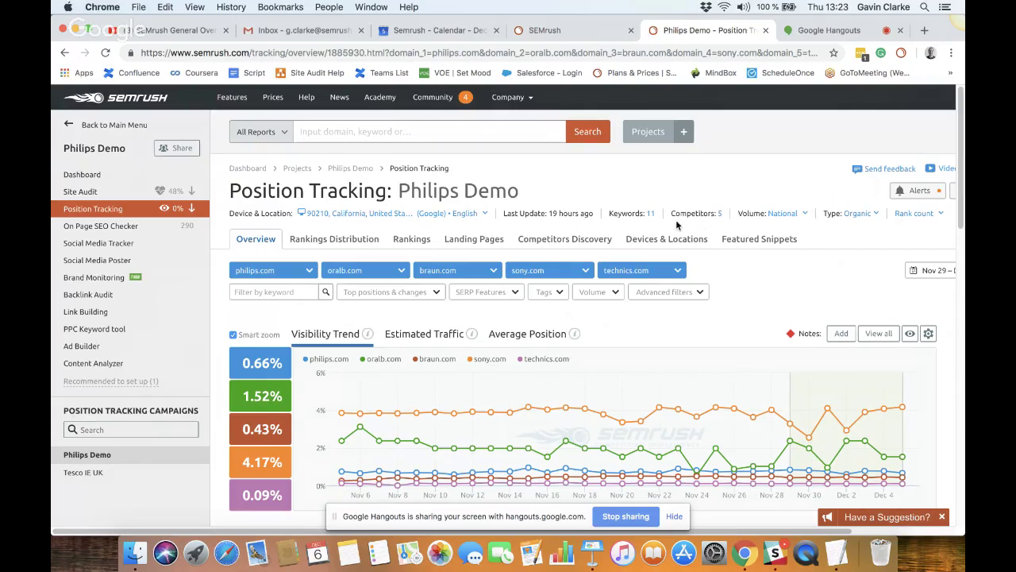
Step: Replace the competitor sony.com with jvc.com in the domain comparison and review the Visibility Trend
{"action": "left_click", "coordinate": [566, 274]}
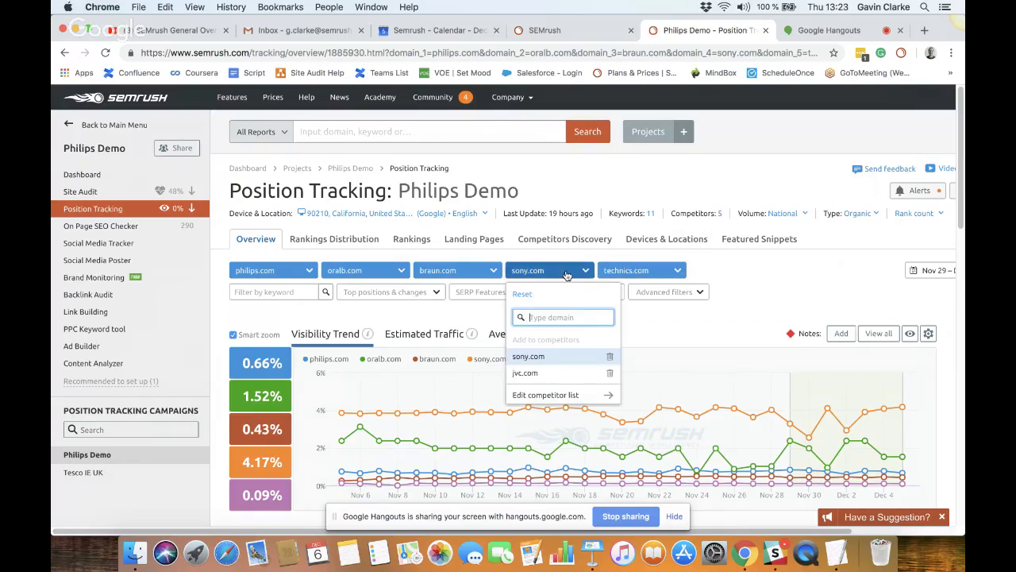
{"action": "left_click", "coordinate": [551, 378]}
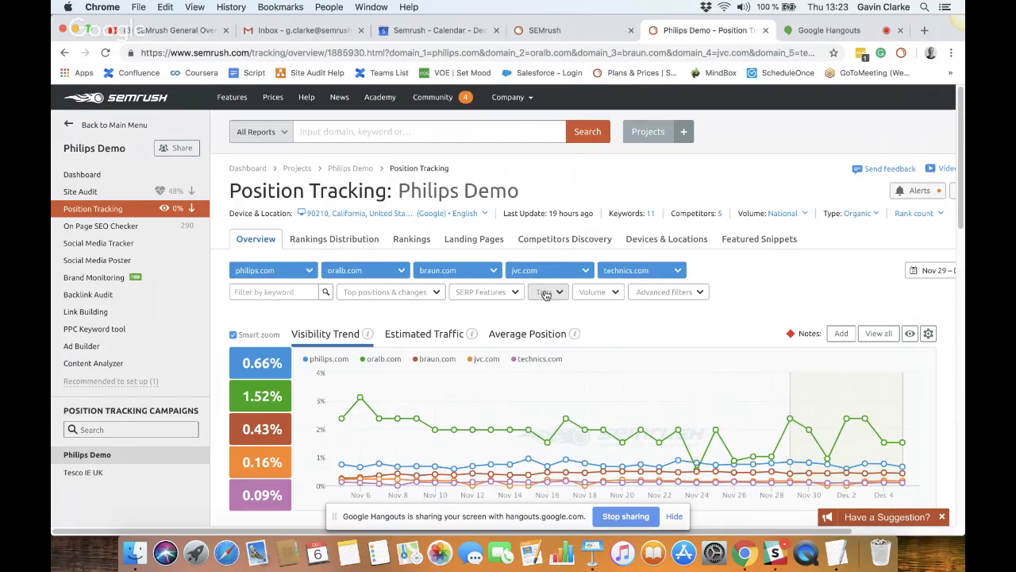
{"action": "scroll", "coordinate": [495, 236], "scroll_direction": "down", "scroll_amount": 1}
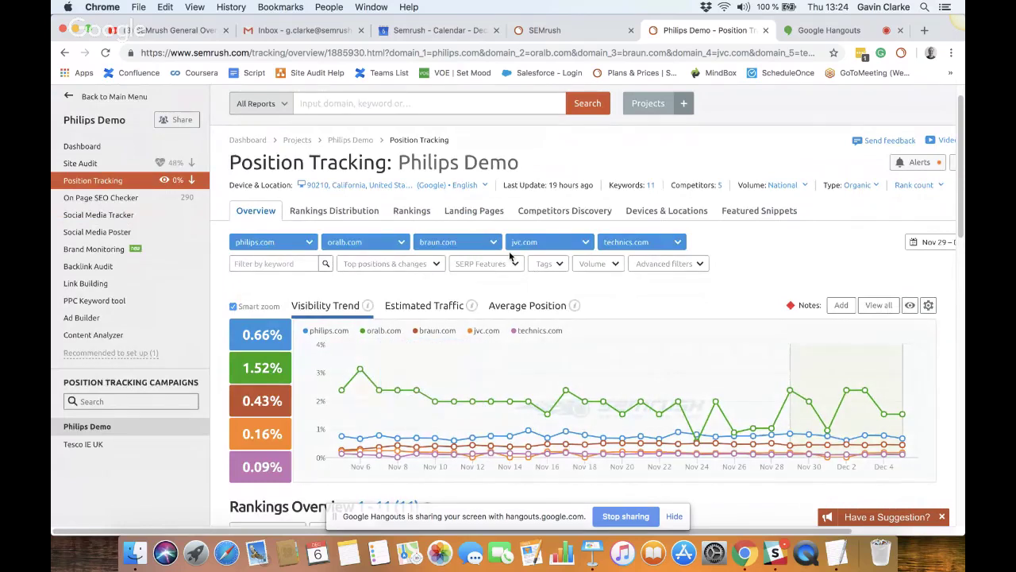
{"action": "mouse_move", "coordinate": [246, 347]}
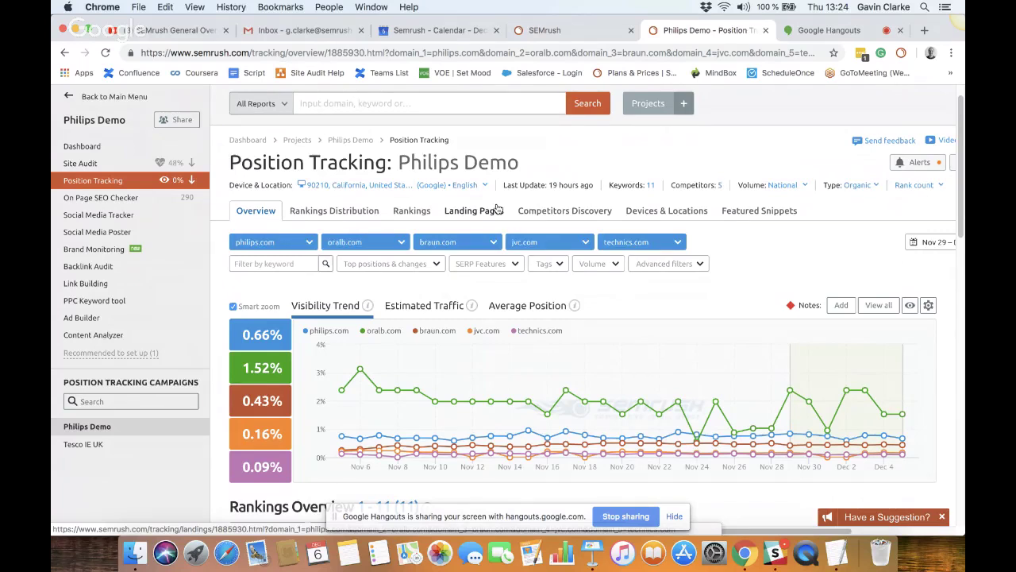
Step: Open the full editor for adding tracked keywords, view the SEMrush and Google Analytics import options, and close it without adding any
{"action": "scroll", "coordinate": [498, 208], "scroll_direction": "down", "scroll_amount": 1}
{"action": "scroll", "coordinate": [491, 229], "scroll_direction": "down", "scroll_amount": 1}
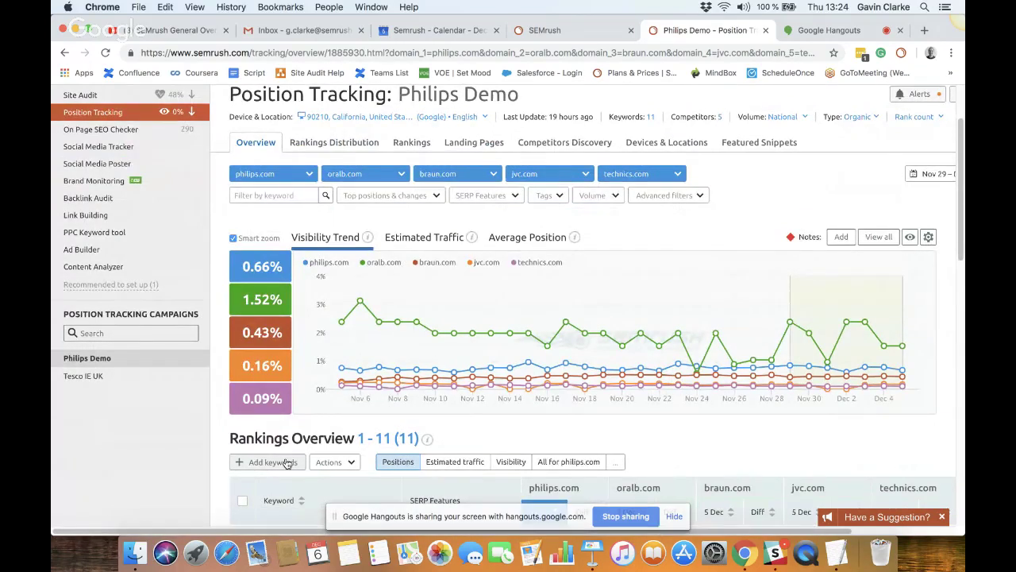
{"action": "left_click", "coordinate": [285, 463]}
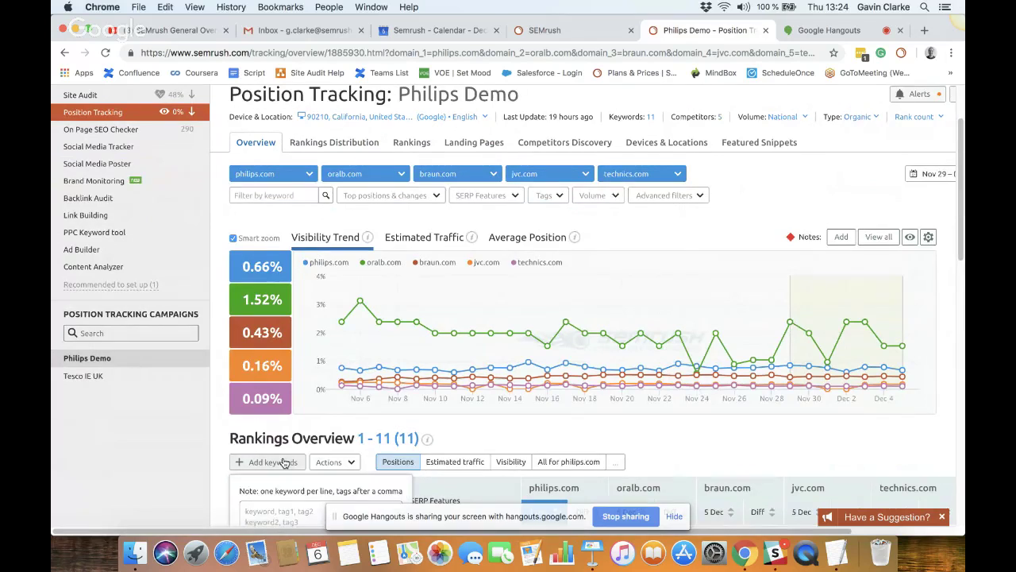
{"action": "scroll", "coordinate": [285, 463], "scroll_direction": "down", "scroll_amount": 5}
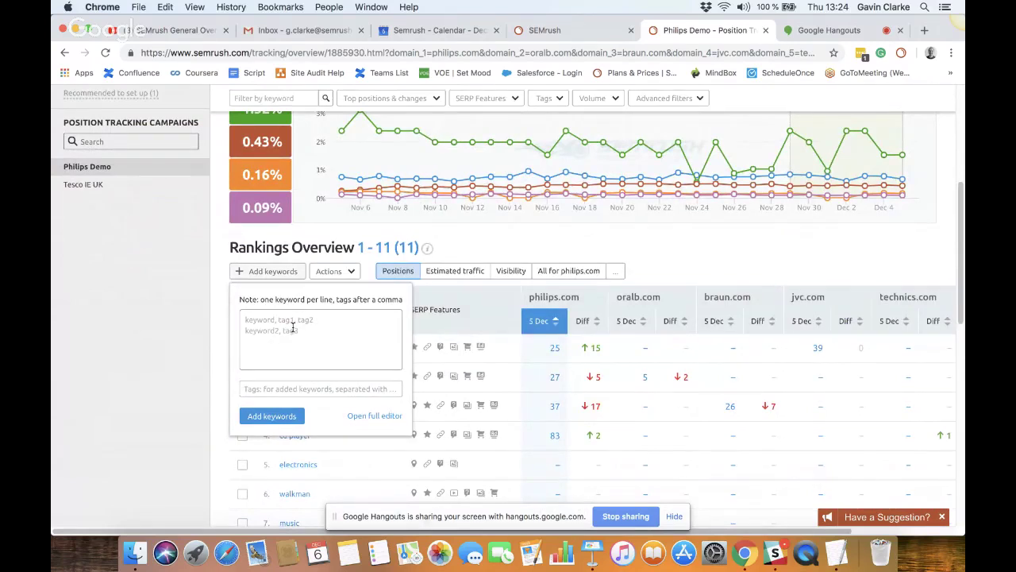
{"action": "left_click", "coordinate": [373, 418]}
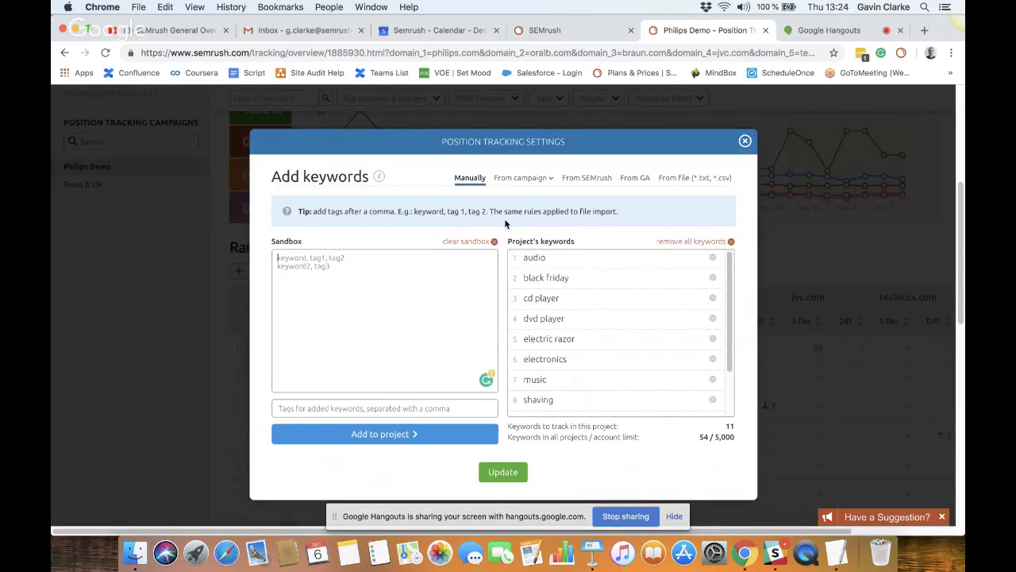
{"action": "left_click", "coordinate": [581, 179]}
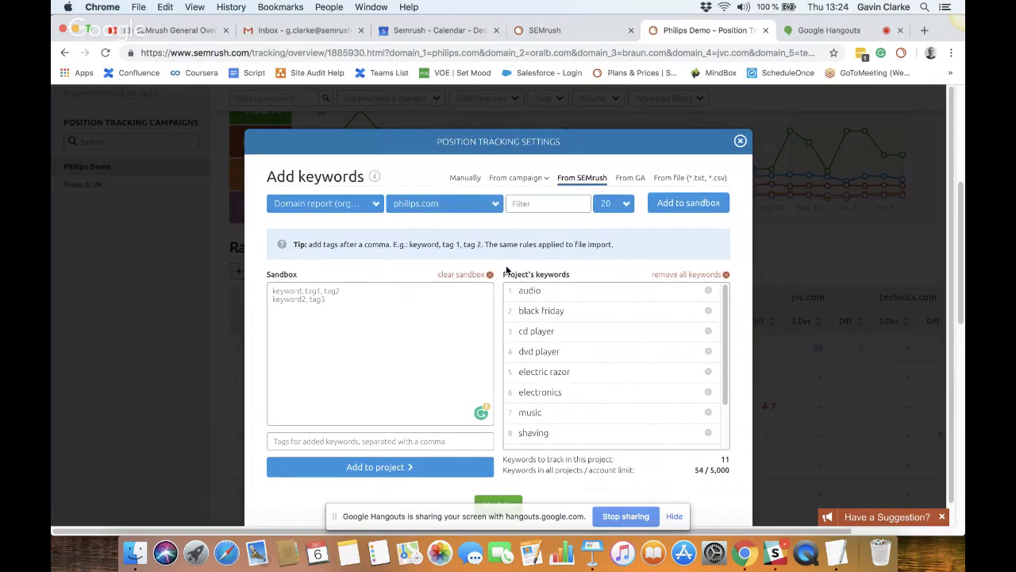
{"action": "left_click", "coordinate": [632, 179]}
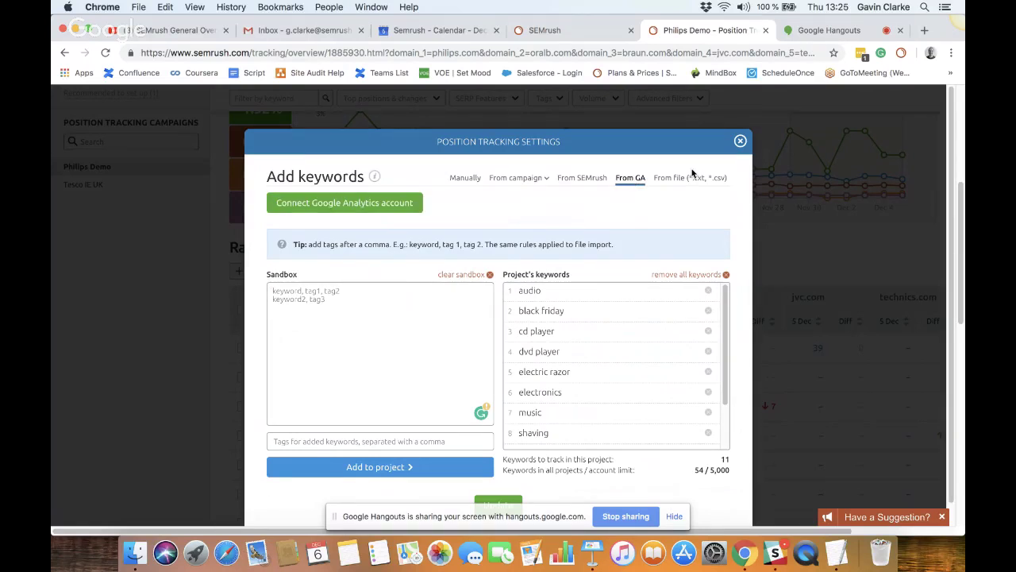
{"action": "left_click", "coordinate": [740, 140]}
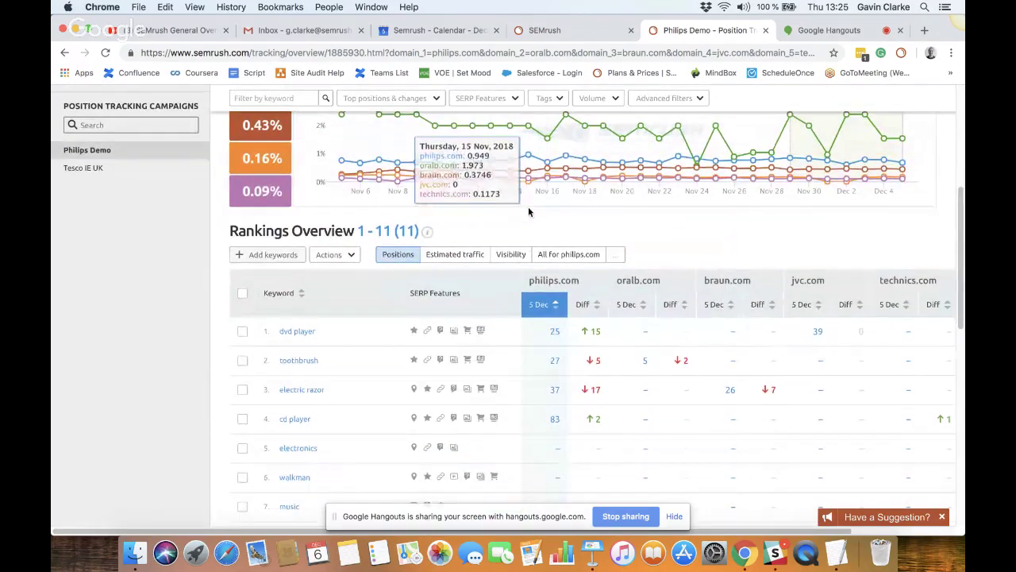
Step: Review each domain's keyword positions and changes in the Rankings Overview table, including the CPC and volume columns
{"action": "scroll", "coordinate": [528, 208], "scroll_direction": "down", "scroll_amount": 3}
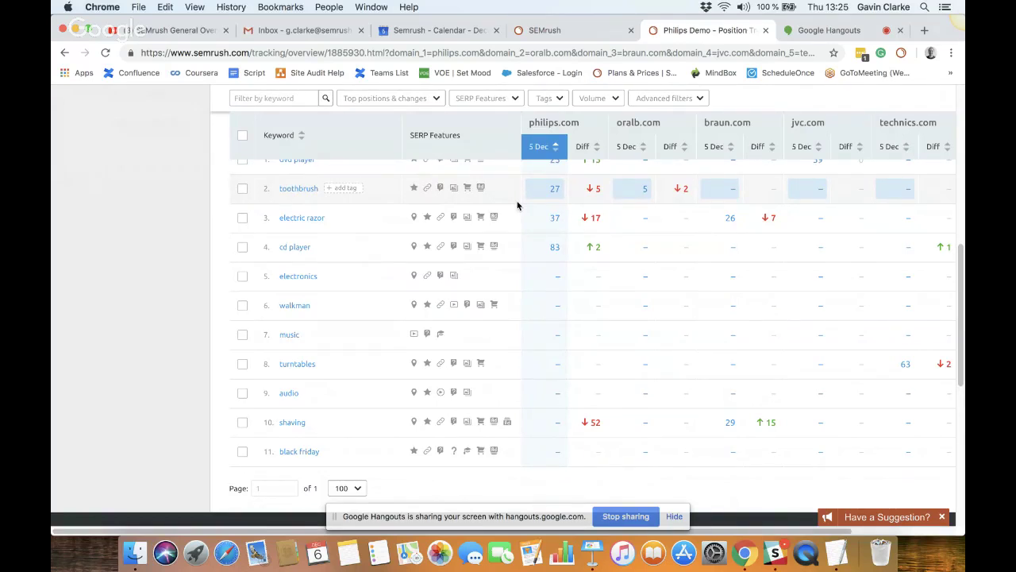
{"action": "scroll", "coordinate": [709, 186], "scroll_direction": "up", "scroll_amount": 1}
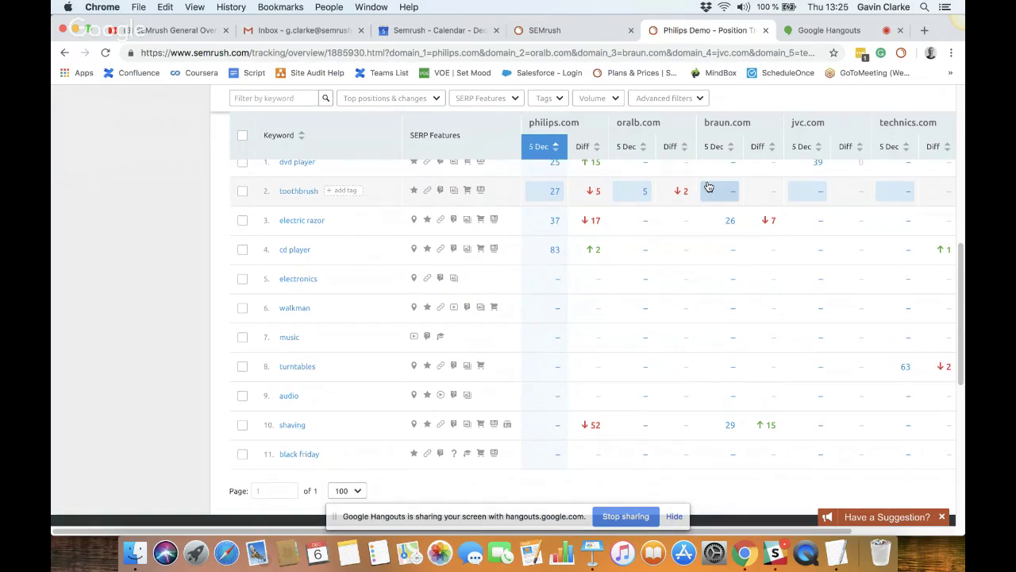
{"action": "scroll", "coordinate": [709, 186], "scroll_direction": "up", "scroll_amount": 2}
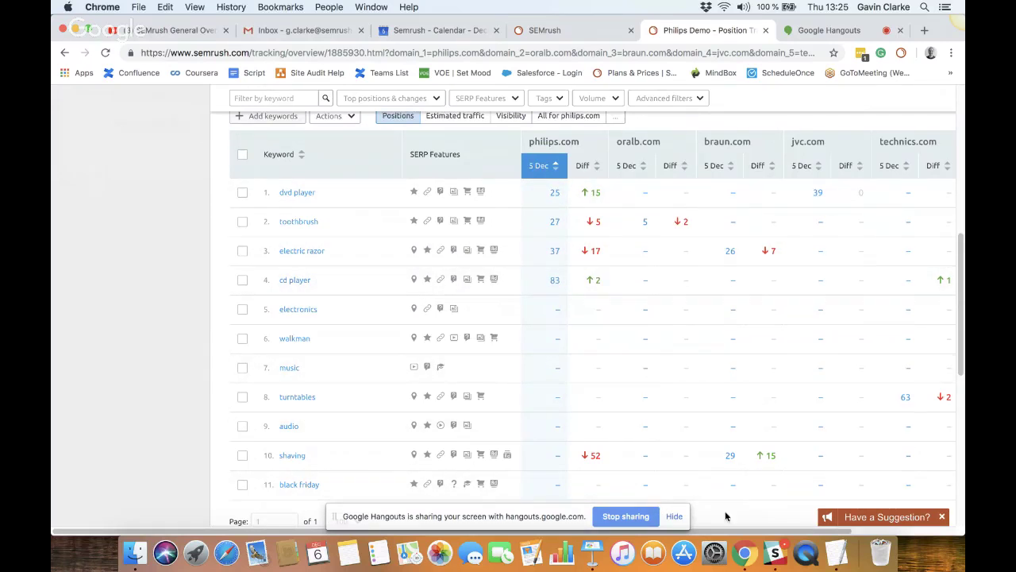
{"action": "left_click_drag", "start_coordinate": [775, 532], "coordinate": [900, 533]}
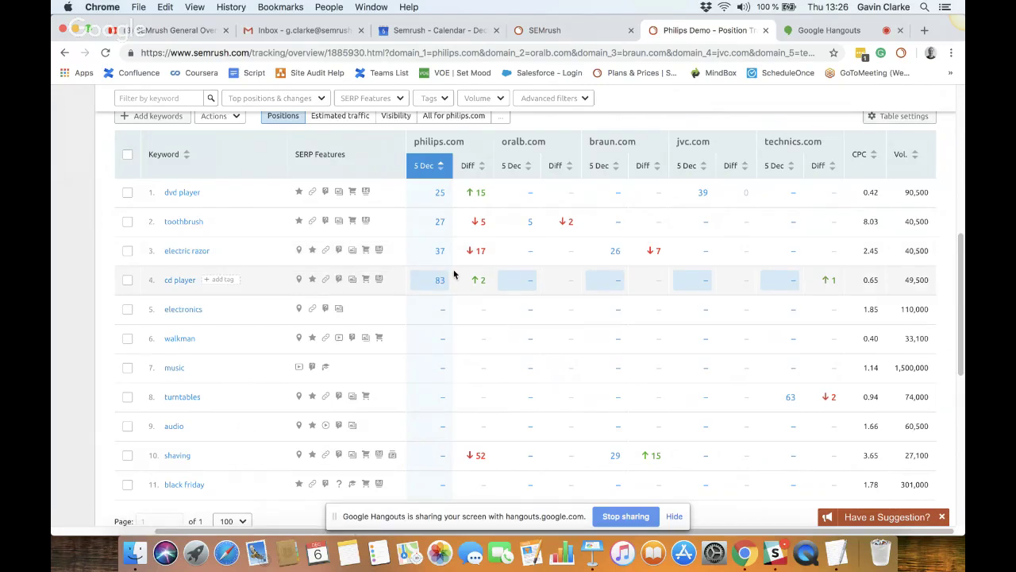
Step: View the campaign's result type, rank count and volume options without changing them
{"action": "scroll", "coordinate": [454, 274], "scroll_direction": "up", "scroll_amount": 10}
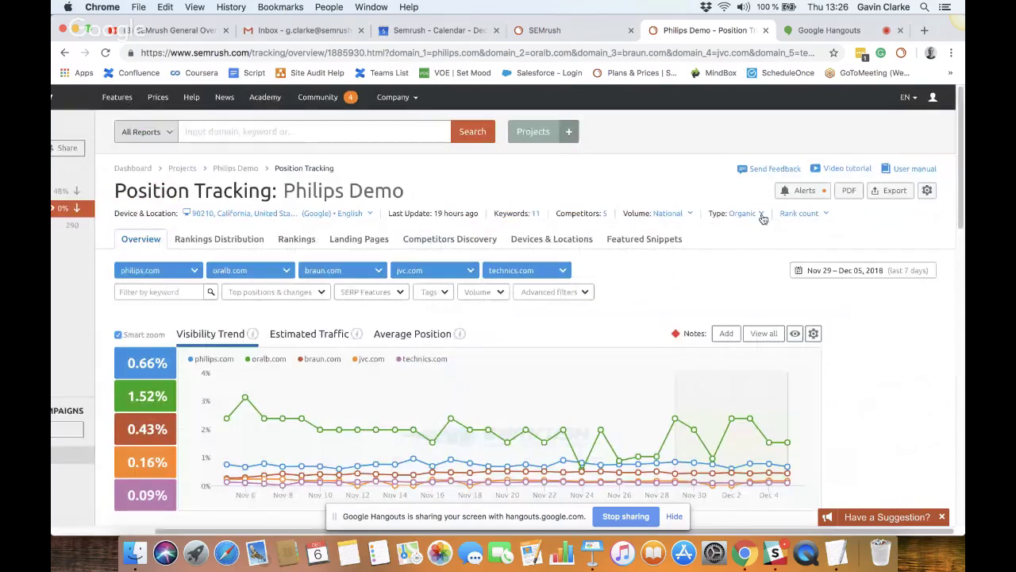
{"action": "left_click", "coordinate": [762, 214]}
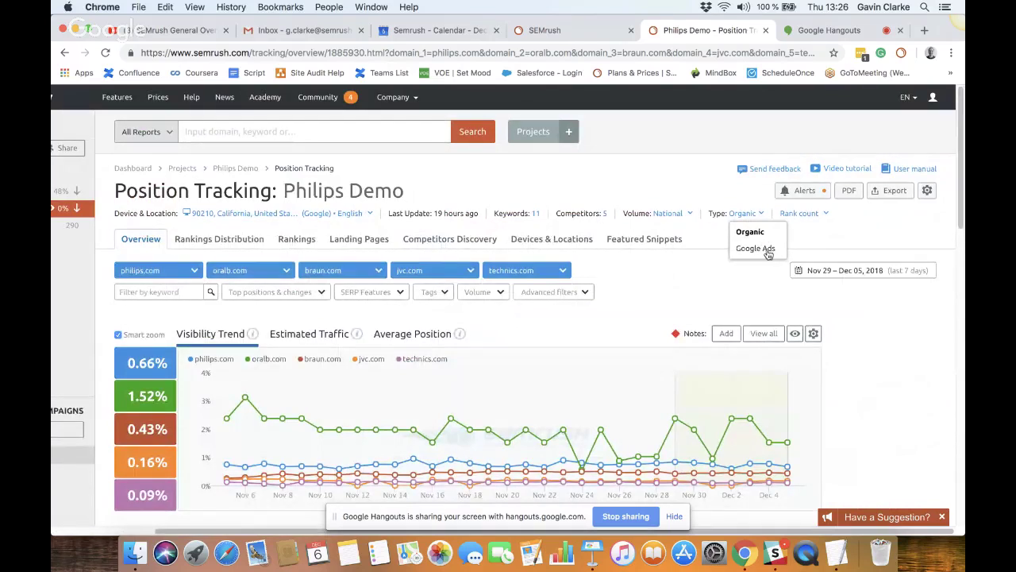
{"action": "left_click", "coordinate": [823, 215]}
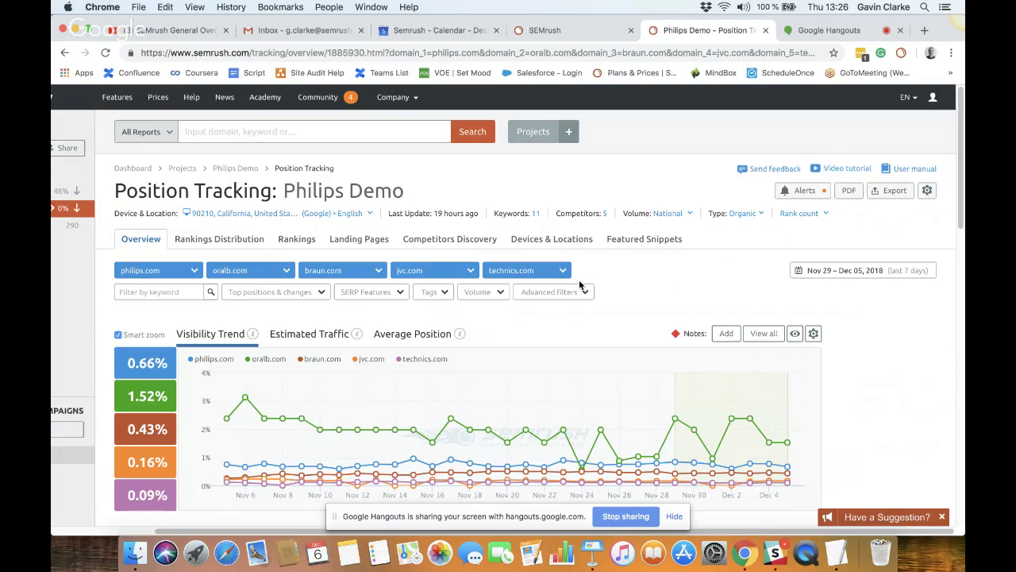
{"action": "left_click", "coordinate": [667, 213]}
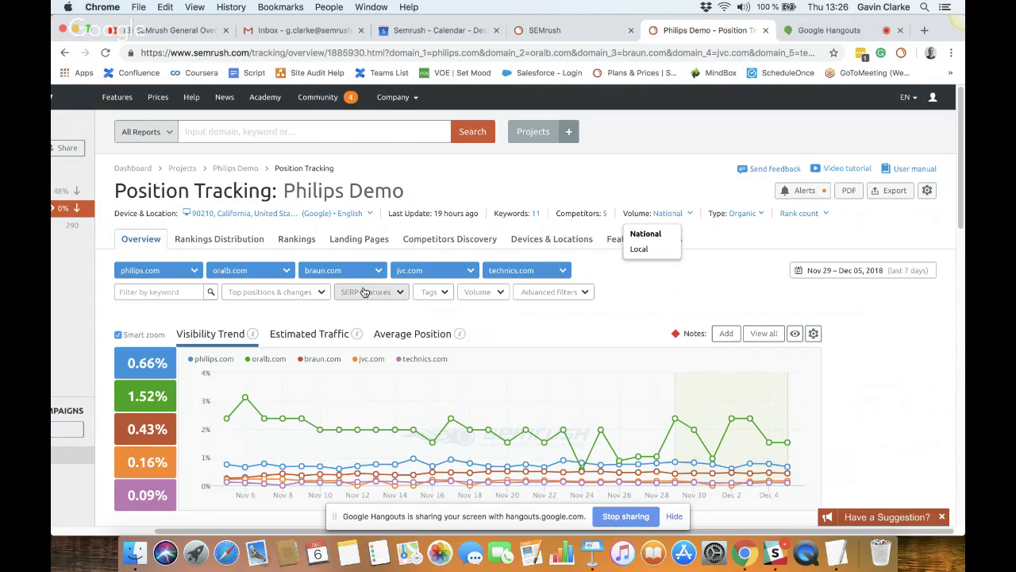
{"action": "left_click", "coordinate": [250, 228]}
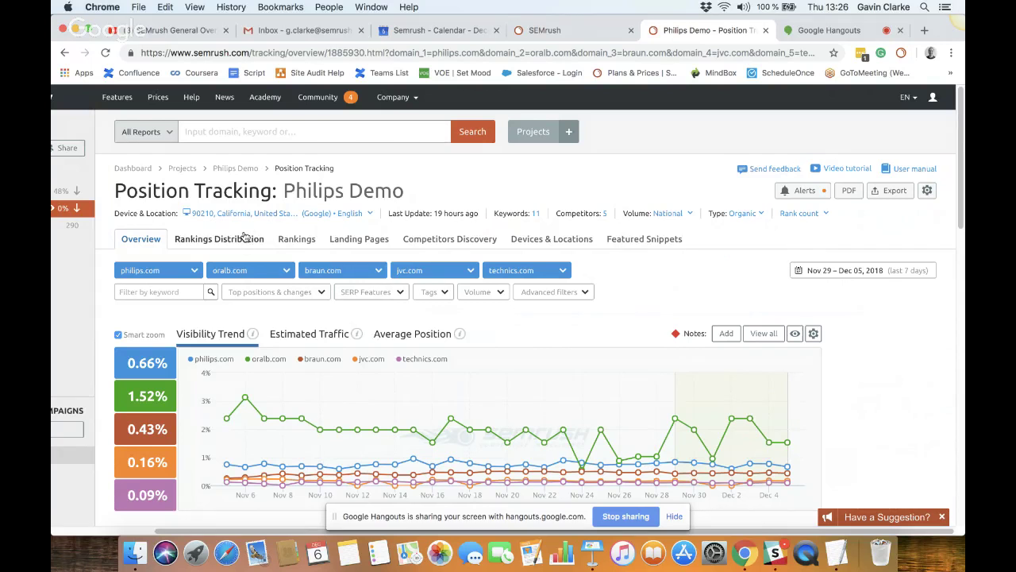
Step: Open the Rankings Distribution report and review the domains' visibility and their Top 3 and Top 10 rankings
{"action": "left_click", "coordinate": [242, 240]}
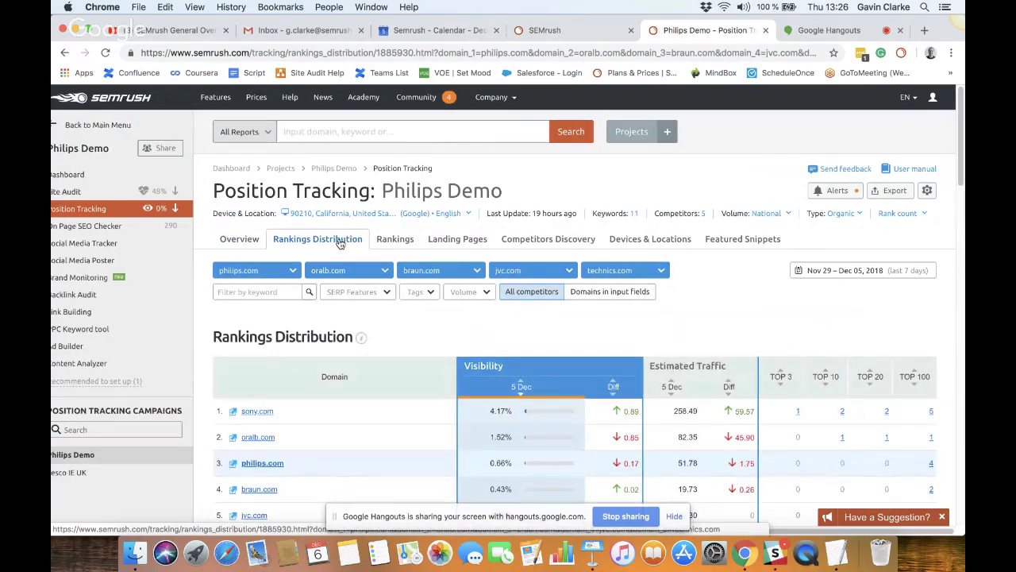
{"action": "mouse_move", "coordinate": [541, 373]}
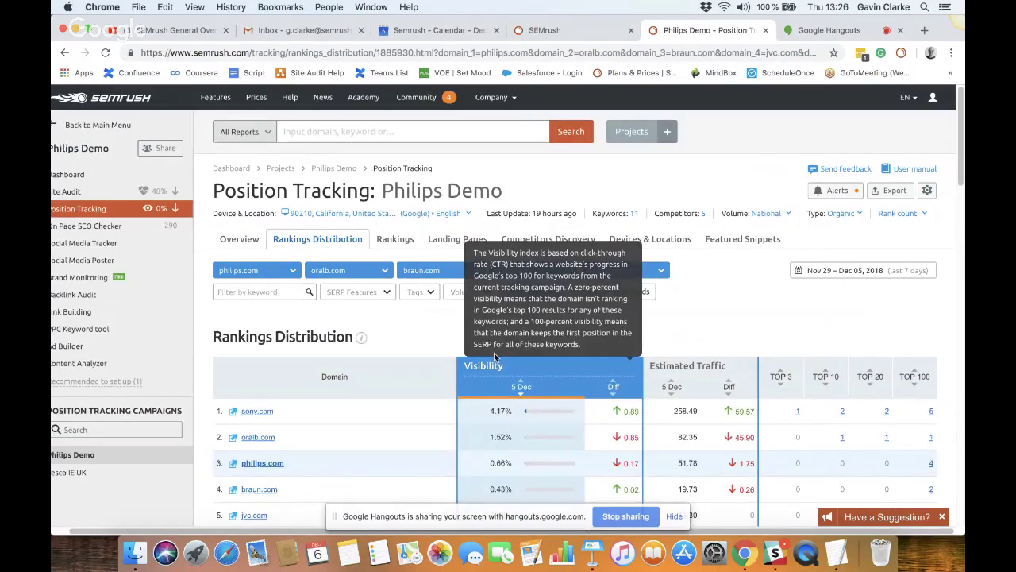
{"action": "scroll", "coordinate": [494, 353], "scroll_direction": "down", "scroll_amount": 3}
{"action": "scroll", "coordinate": [493, 355], "scroll_direction": "down", "scroll_amount": 3}
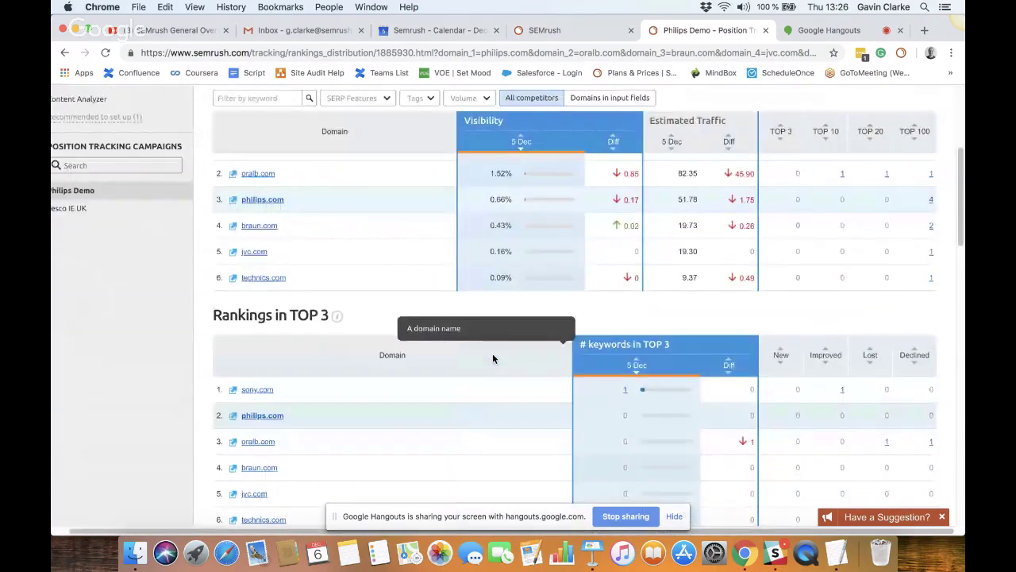
{"action": "scroll", "coordinate": [492, 353], "scroll_direction": "down", "scroll_amount": 10}
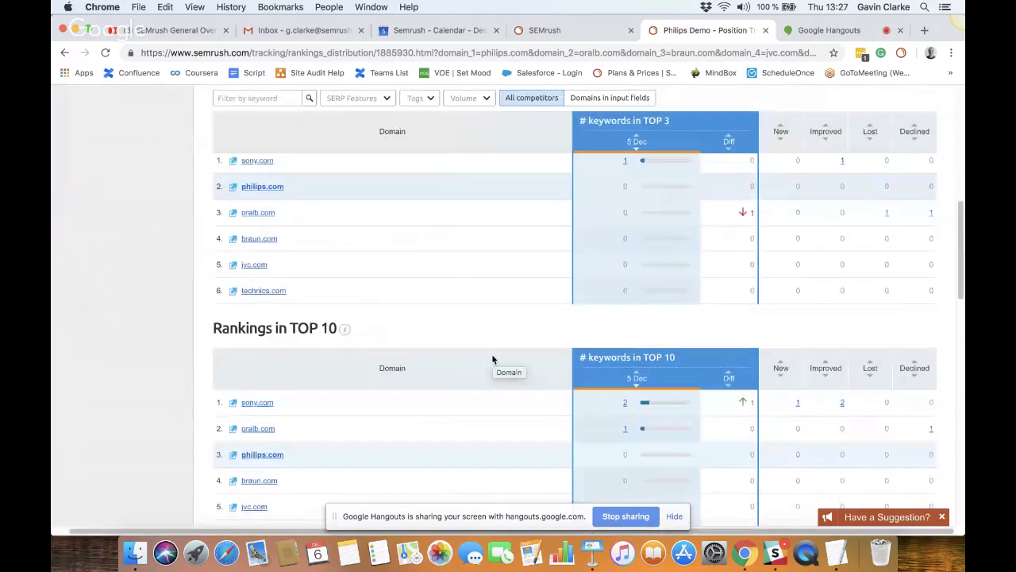
{"action": "scroll", "coordinate": [492, 353], "scroll_direction": "up", "scroll_amount": 15}
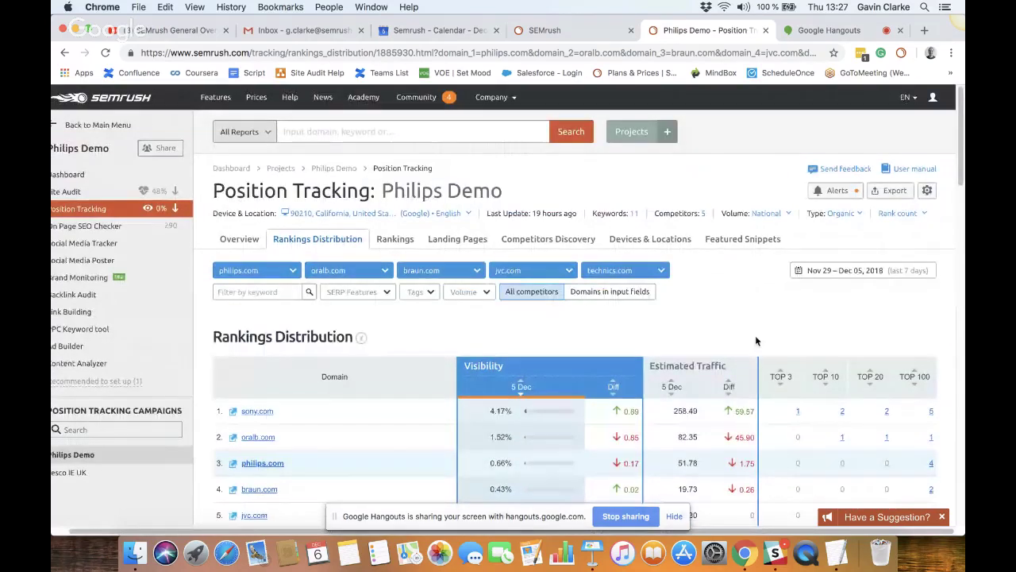
Step: View the position alert setup for the Philips Demo campaign and close it without adding a trigger
{"action": "scroll", "coordinate": [753, 335], "scroll_direction": "down", "scroll_amount": 1}
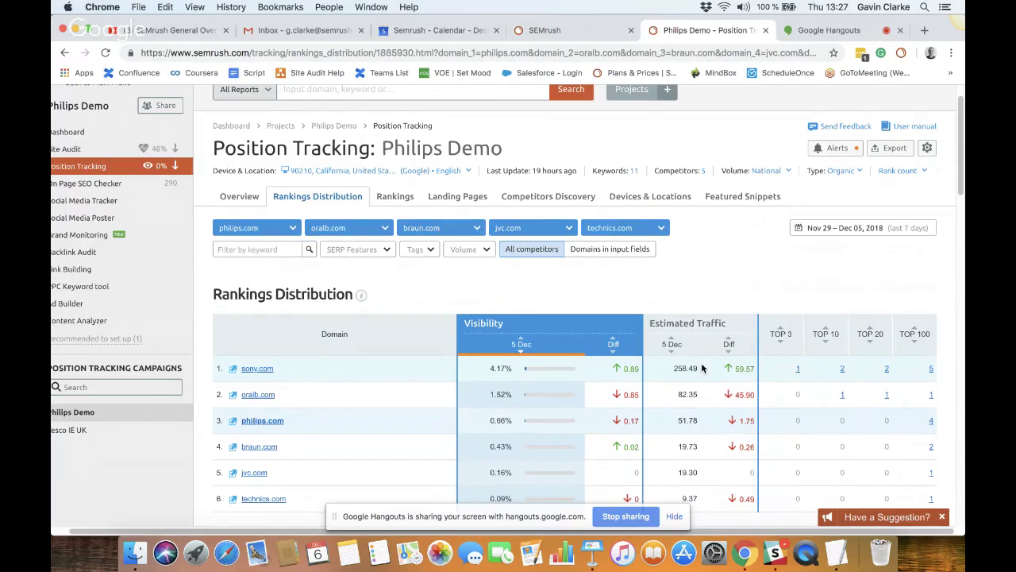
{"action": "left_click", "coordinate": [837, 150]}
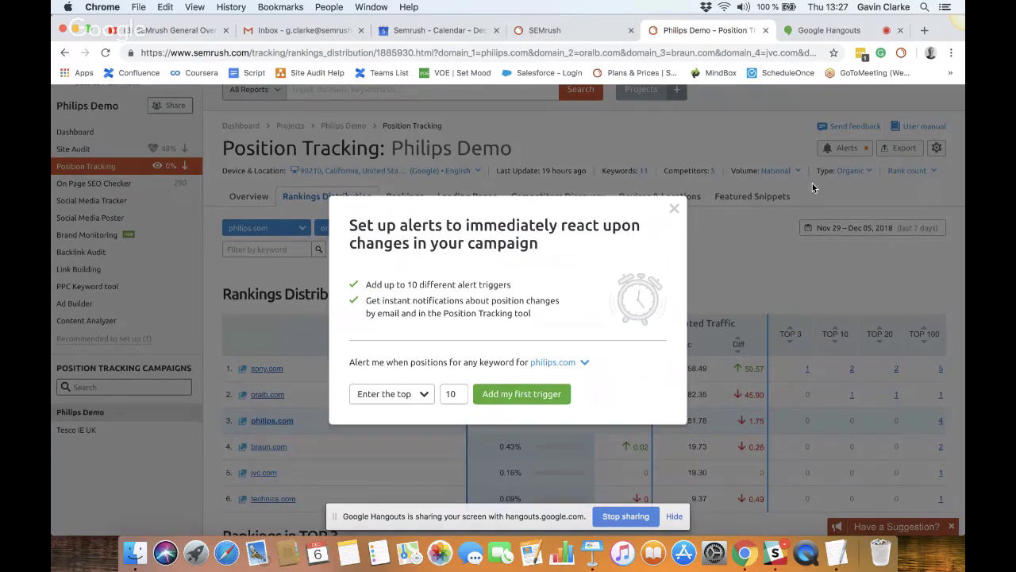
{"action": "left_click", "coordinate": [674, 211]}
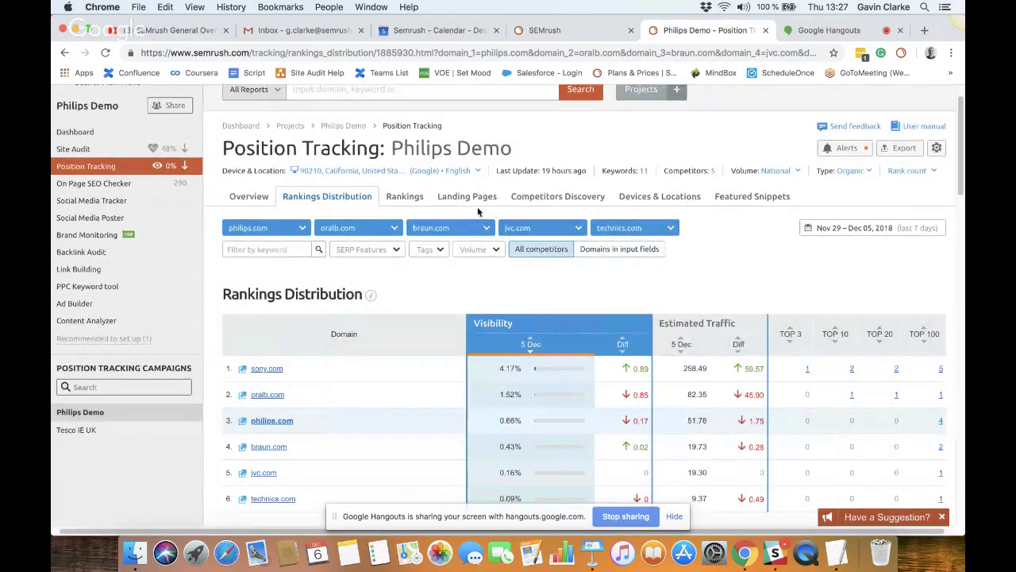
Step: View the Landing Pages report for philips.com, followed by its Featured Snippets report
{"action": "left_click", "coordinate": [472, 198]}
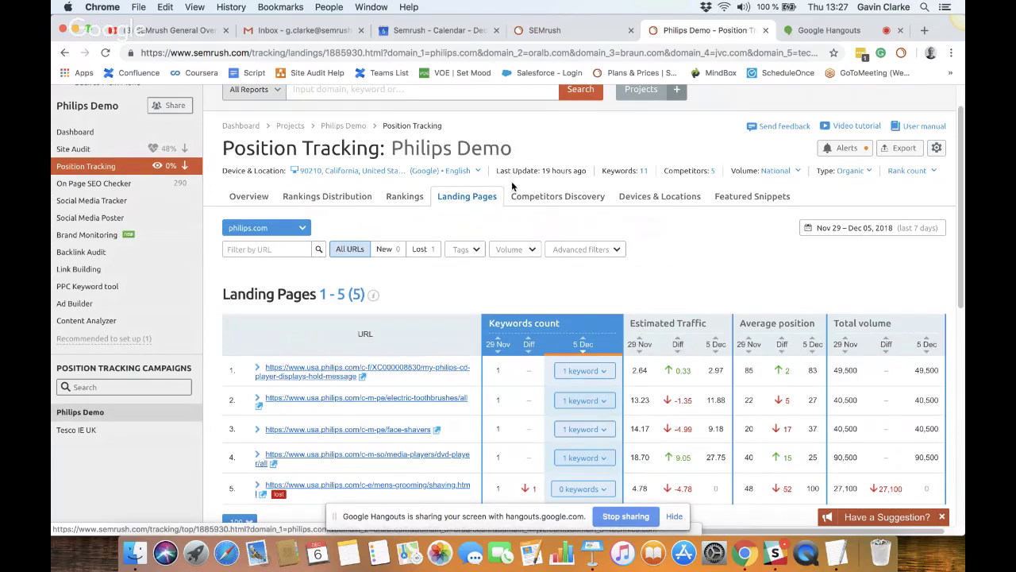
{"action": "left_click", "coordinate": [736, 199]}
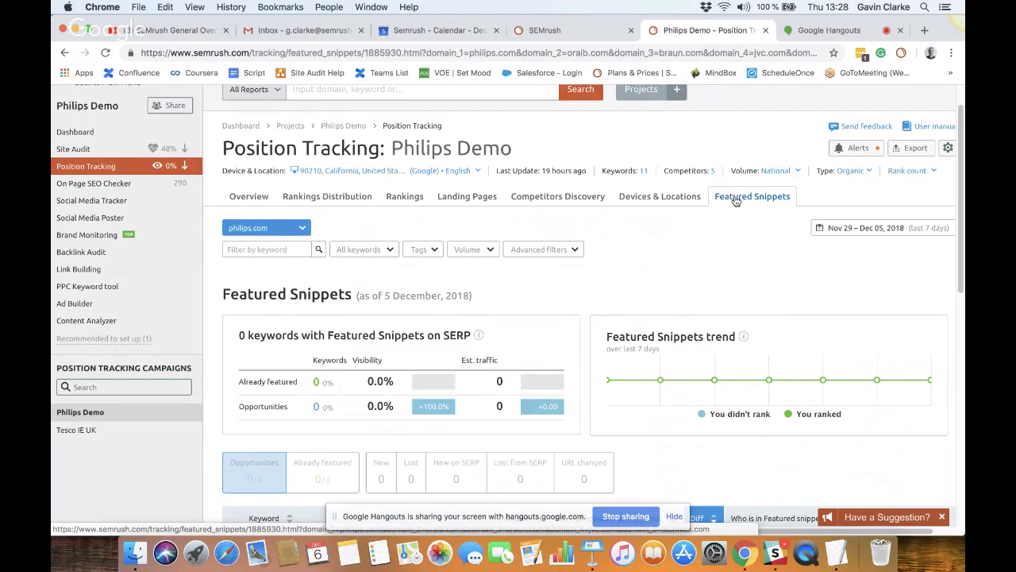
{"action": "scroll", "coordinate": [713, 240], "scroll_direction": "down", "scroll_amount": 1}
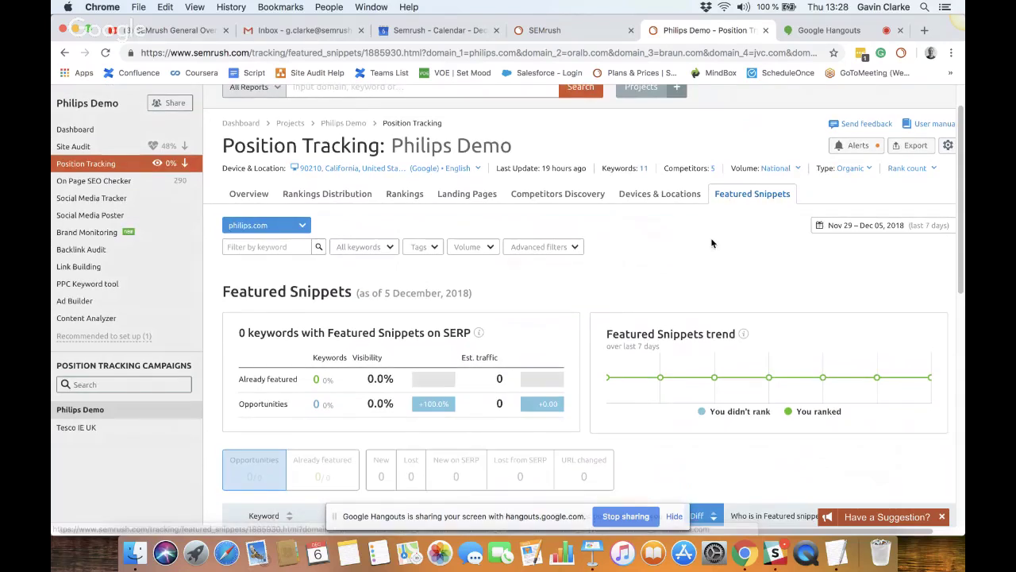
Step: Look through the Featured Snippets report and open the On Page SEO Checker for the Philips Demo project
{"action": "scroll", "coordinate": [710, 234], "scroll_direction": "down", "scroll_amount": 10}
{"action": "scroll", "coordinate": [709, 230], "scroll_direction": "up", "scroll_amount": 10}
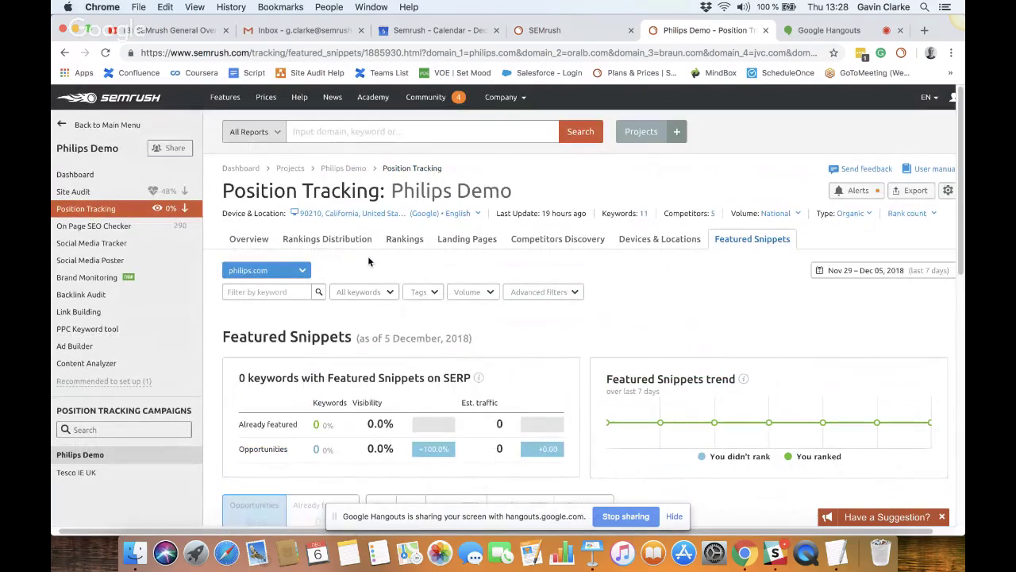
{"action": "left_click", "coordinate": [101, 229]}
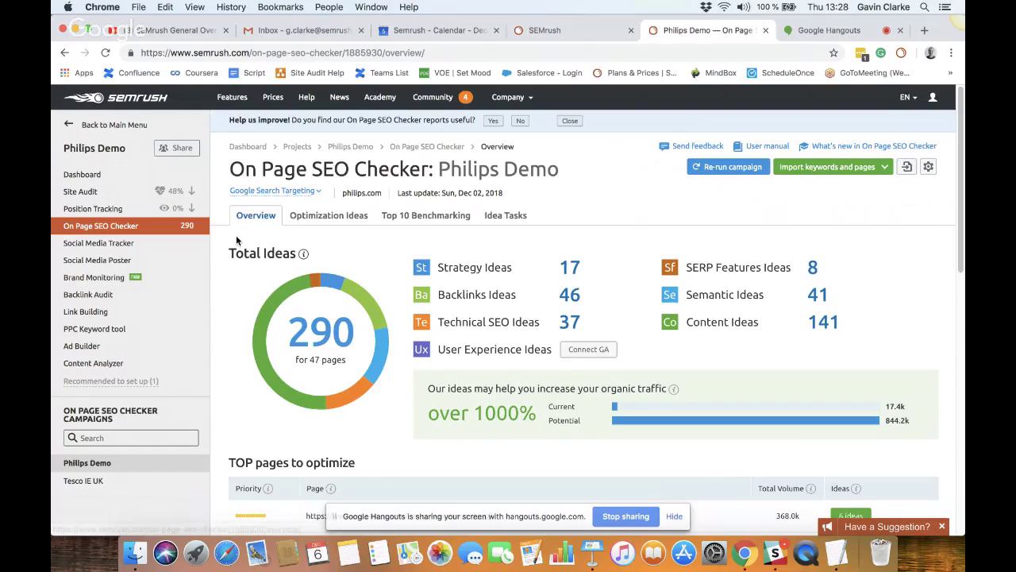
Step: Examine the total ideas by category and the top pages to optimize in the On Page SEO Checker overview
{"action": "scroll", "coordinate": [429, 263], "scroll_direction": "down", "scroll_amount": 5}
{"action": "scroll", "coordinate": [433, 250], "scroll_direction": "down", "scroll_amount": 6}
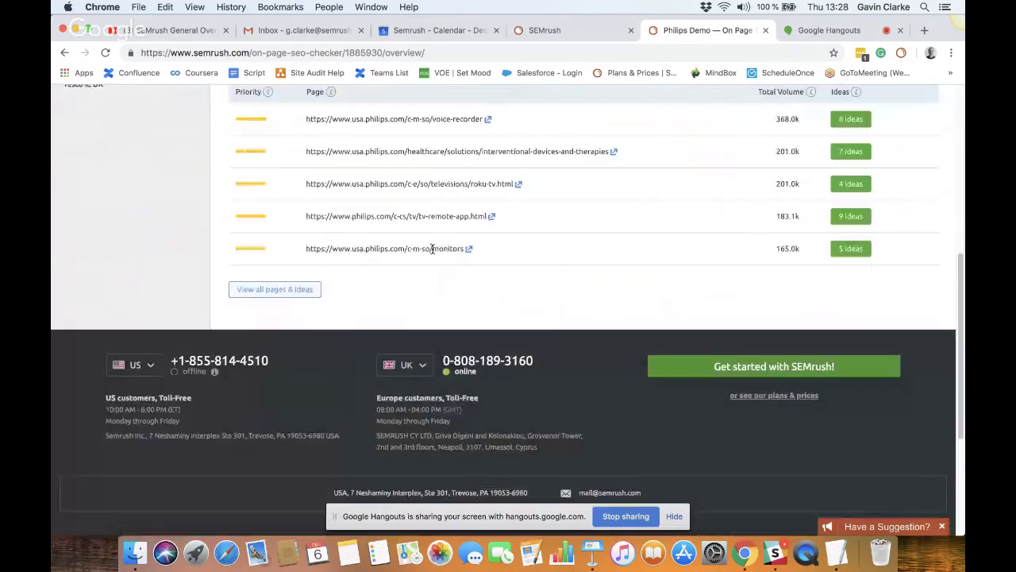
{"action": "scroll", "coordinate": [432, 250], "scroll_direction": "up", "scroll_amount": 10}
{"action": "scroll", "coordinate": [432, 250], "scroll_direction": "down", "scroll_amount": 12}
{"action": "scroll", "coordinate": [432, 250], "scroll_direction": "up", "scroll_amount": 5}
{"action": "scroll", "coordinate": [433, 252], "scroll_direction": "up", "scroll_amount": 2}
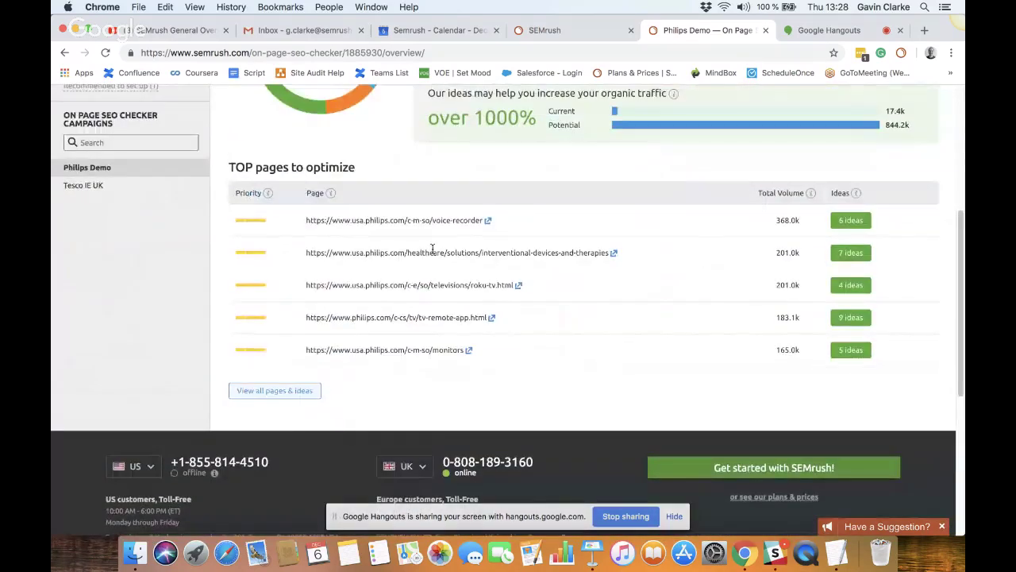
{"action": "scroll", "coordinate": [420, 182], "scroll_direction": "up", "scroll_amount": 3}
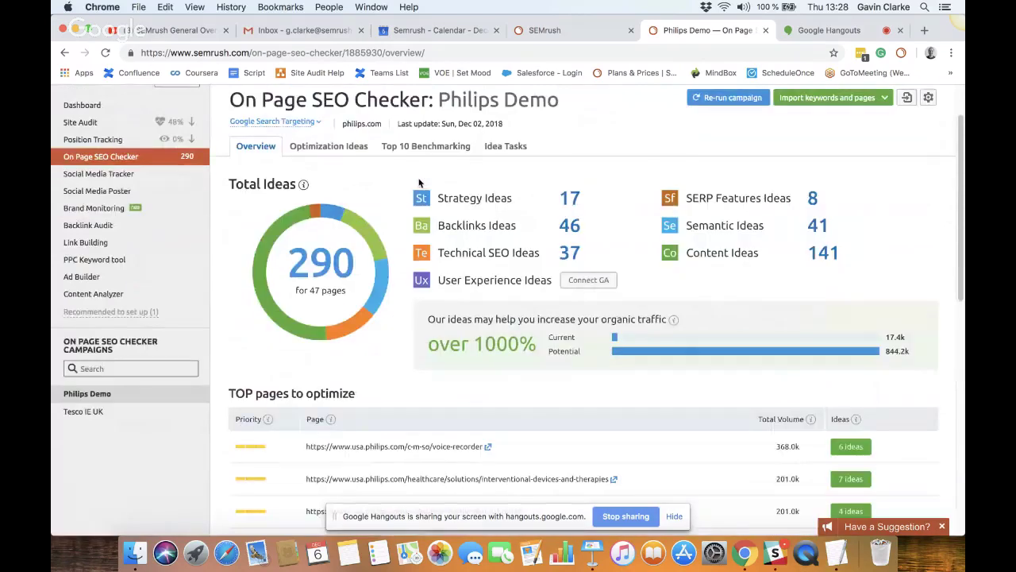
{"action": "scroll", "coordinate": [419, 182], "scroll_direction": "down", "scroll_amount": 5}
{"action": "scroll", "coordinate": [431, 290], "scroll_direction": "up", "scroll_amount": 6}
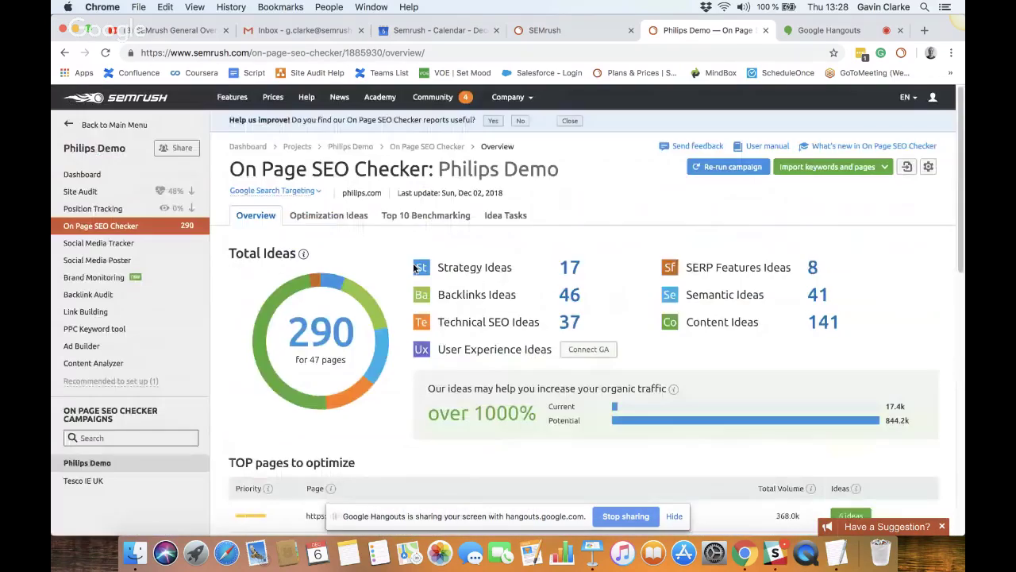
Step: Open the Optimization Ideas list and view the ideas for the philips.com tv-remote-app.html landing page
{"action": "left_click", "coordinate": [321, 215]}
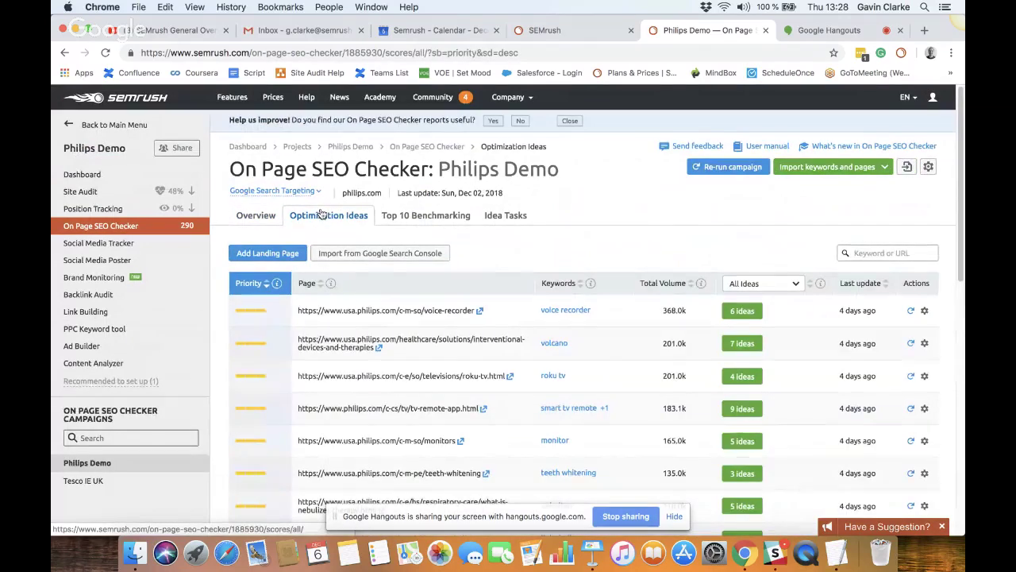
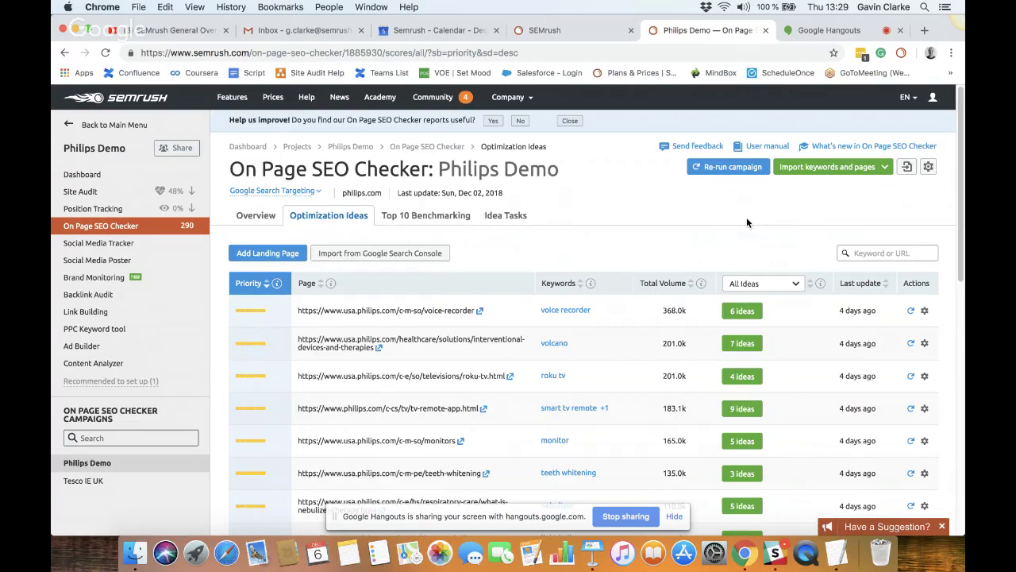
{"action": "scroll", "coordinate": [743, 220], "scroll_direction": "down", "scroll_amount": 2}
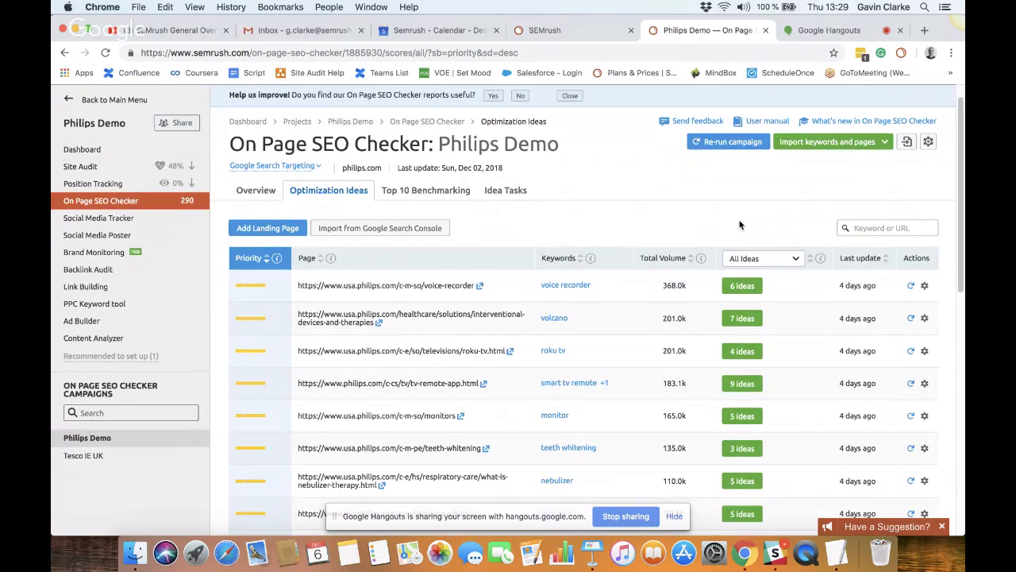
{"action": "left_click", "coordinate": [751, 386]}
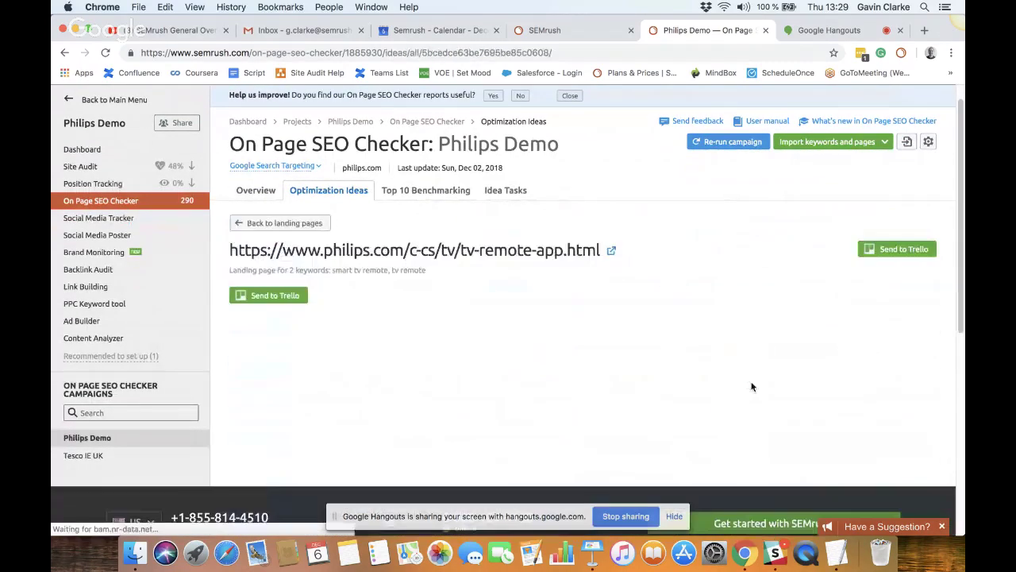
{"action": "scroll", "coordinate": [438, 240], "scroll_direction": "down", "scroll_amount": 3}
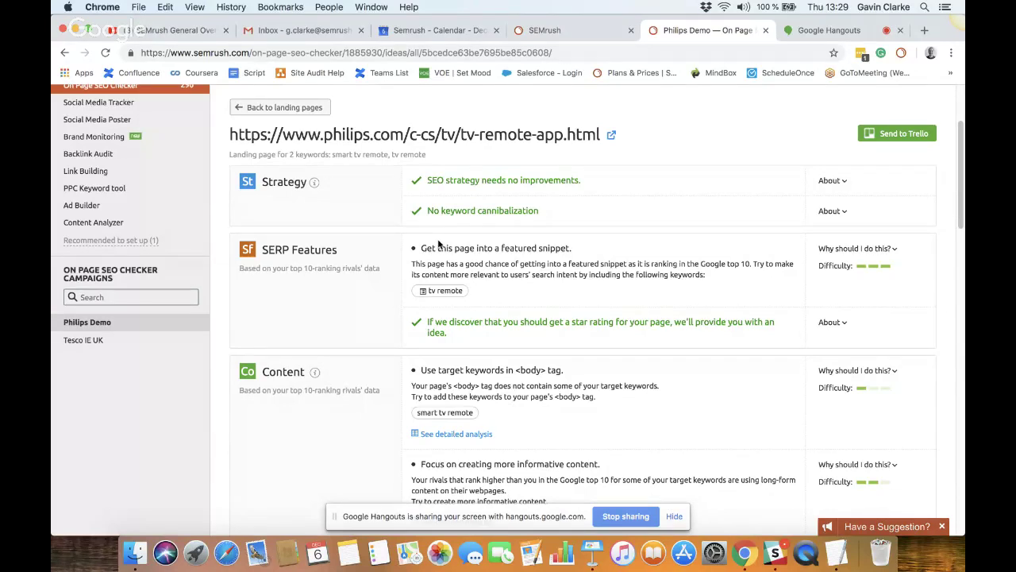
{"action": "scroll", "coordinate": [417, 240], "scroll_direction": "down", "scroll_amount": 1}
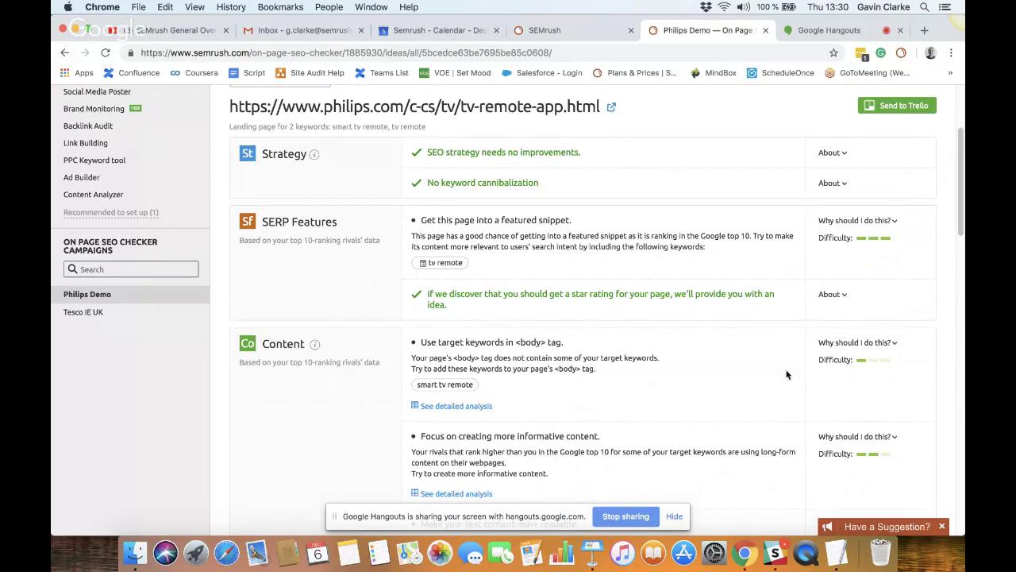
Step: Read why target keywords should be used in the <body> tag, close the explanation and return to the start of the page's ideas
{"action": "left_click", "coordinate": [890, 345]}
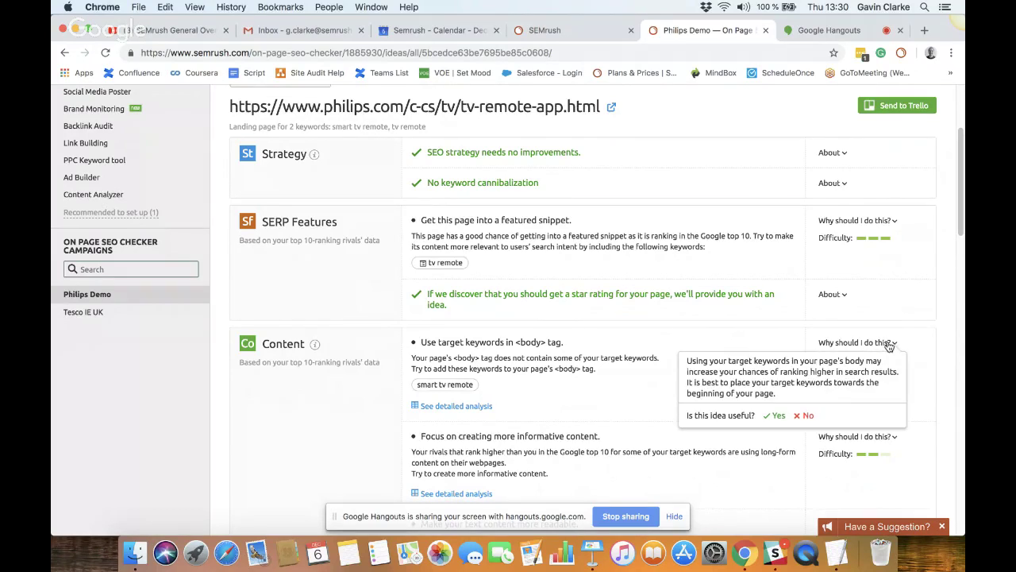
{"action": "left_click", "coordinate": [889, 344]}
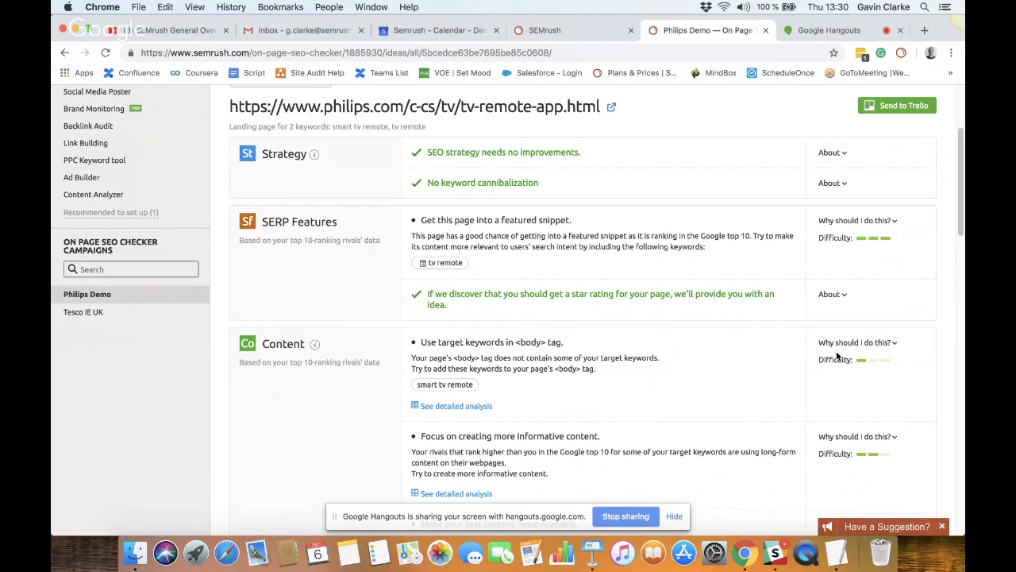
{"action": "scroll", "coordinate": [837, 355], "scroll_direction": "up", "scroll_amount": 5}
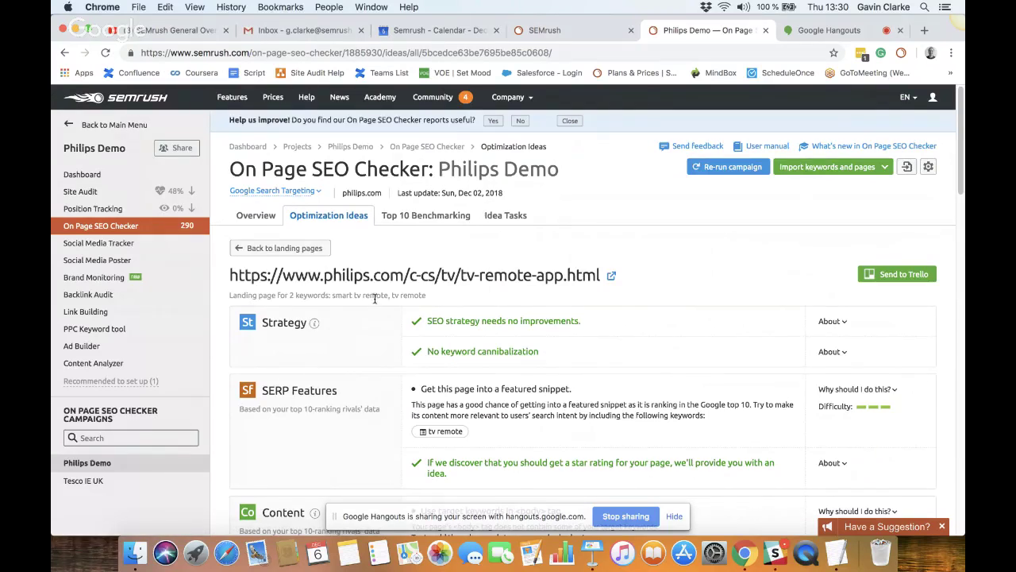
Step: Open the Philips Demo Site Audit and review its overview of total score, errors, warnings, notices and thematic reports
{"action": "left_click", "coordinate": [107, 197]}
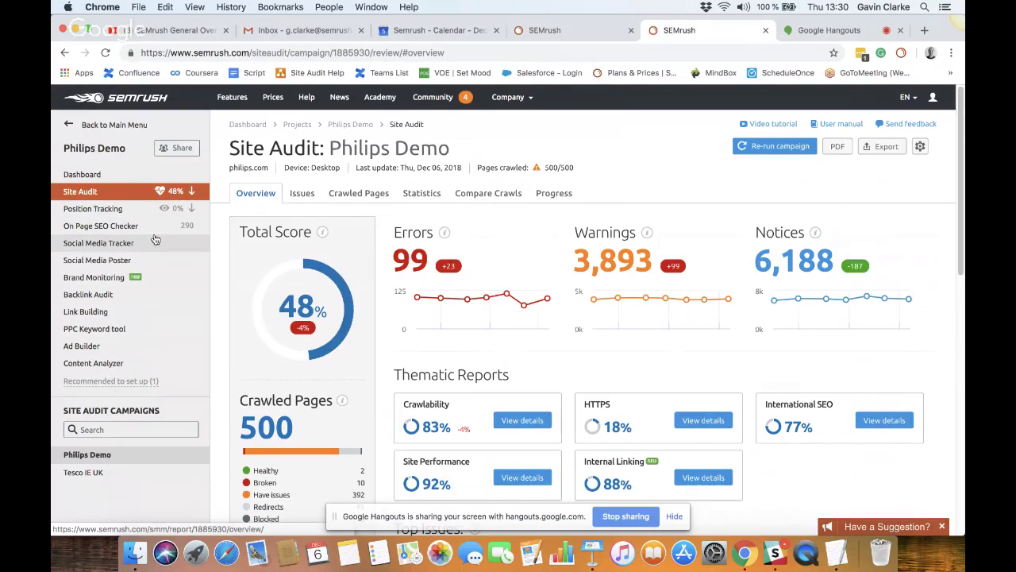
{"action": "scroll", "coordinate": [152, 238], "scroll_direction": "down", "scroll_amount": 1}
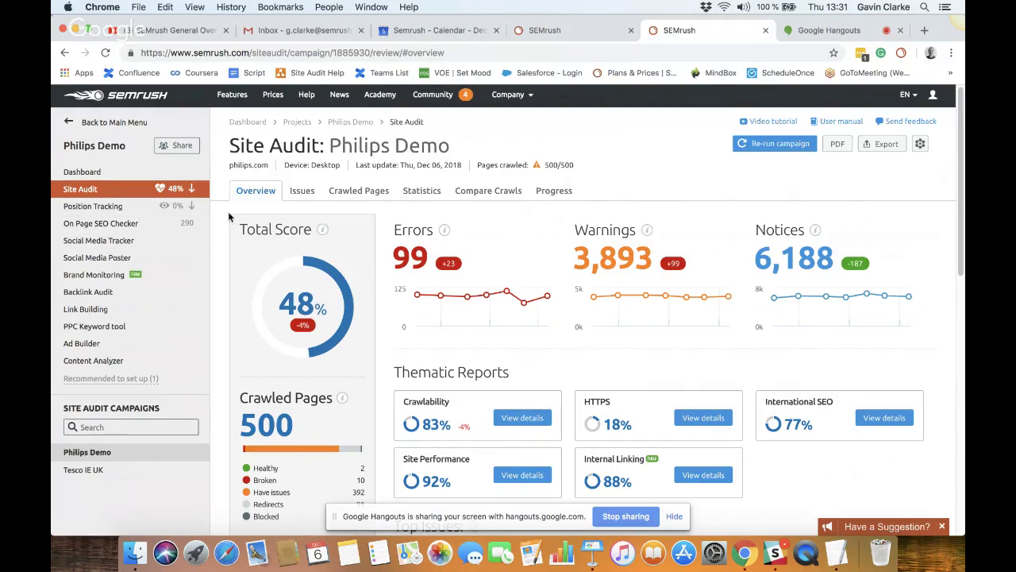
{"action": "scroll", "coordinate": [263, 235], "scroll_direction": "down", "scroll_amount": 1}
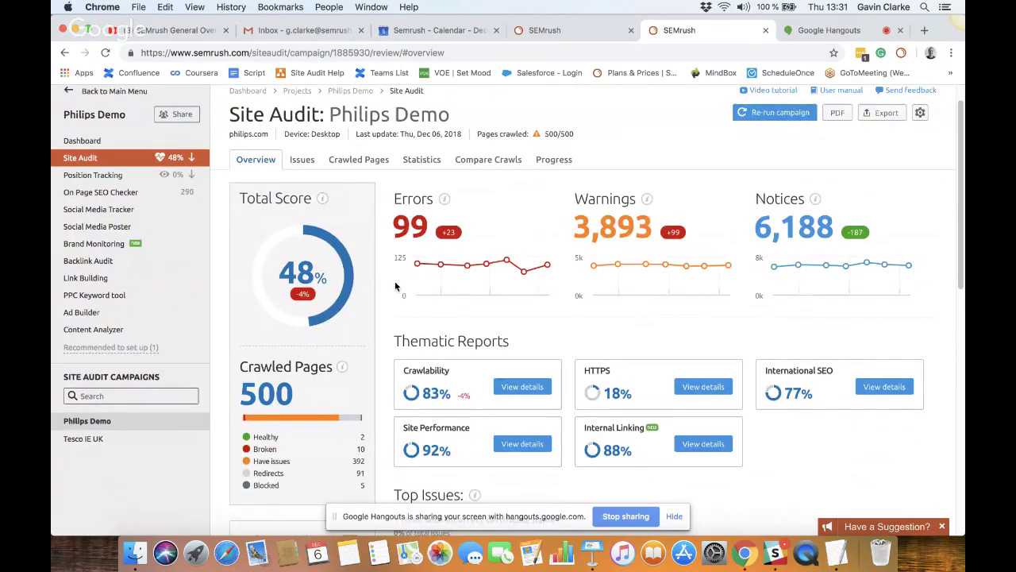
{"action": "scroll", "coordinate": [413, 292], "scroll_direction": "up", "scroll_amount": 1}
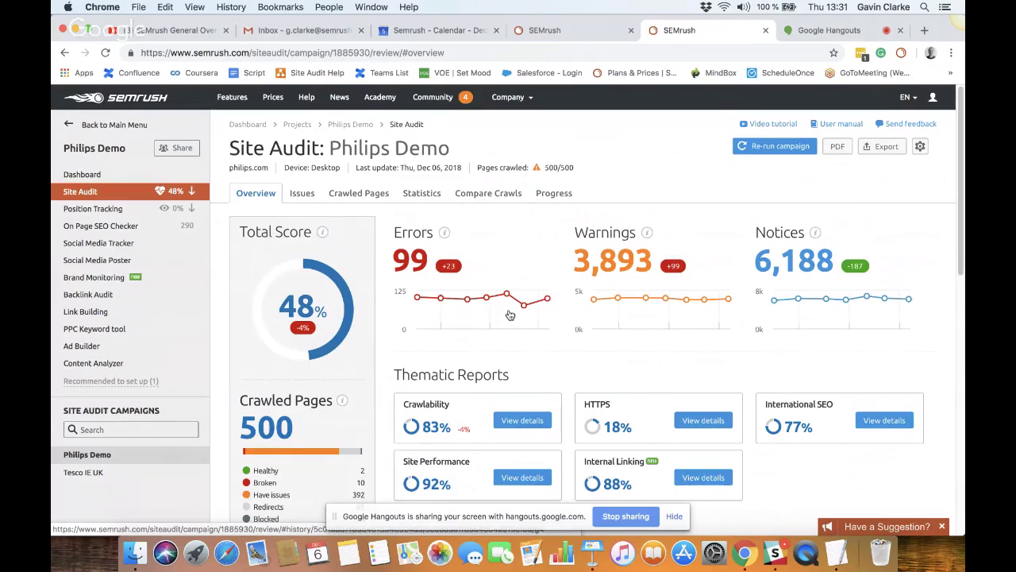
{"action": "mouse_move", "coordinate": [918, 156]}
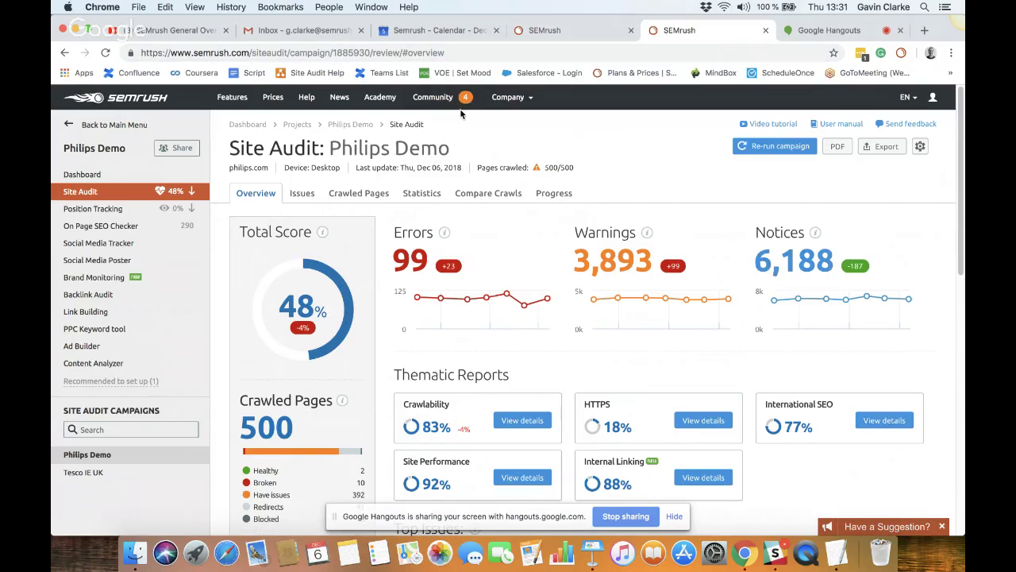
Step: Open the Site Audit issues and look through the list of pages with duplicate meta descriptions
{"action": "left_click", "coordinate": [301, 197]}
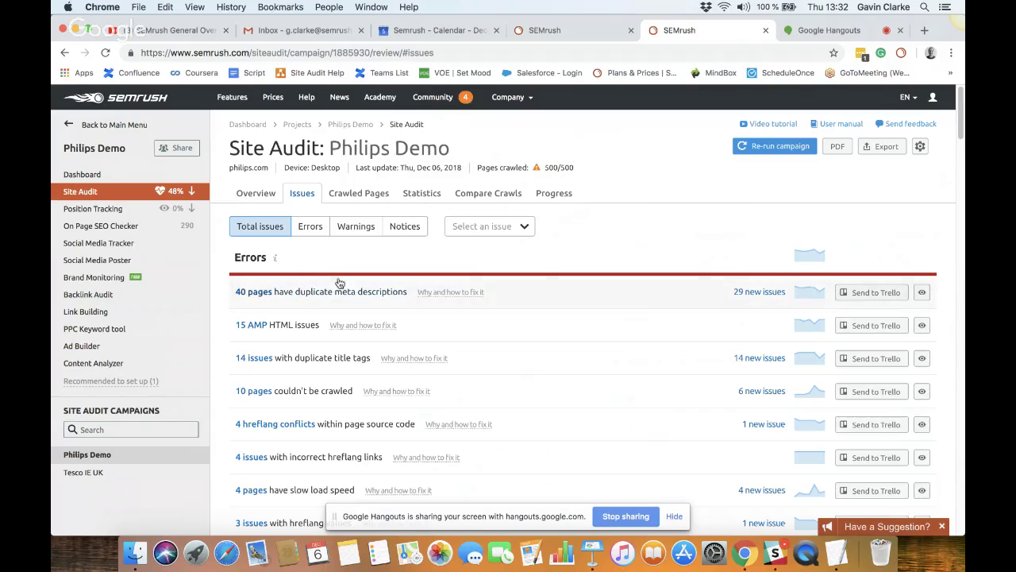
{"action": "mouse_move", "coordinate": [475, 293]}
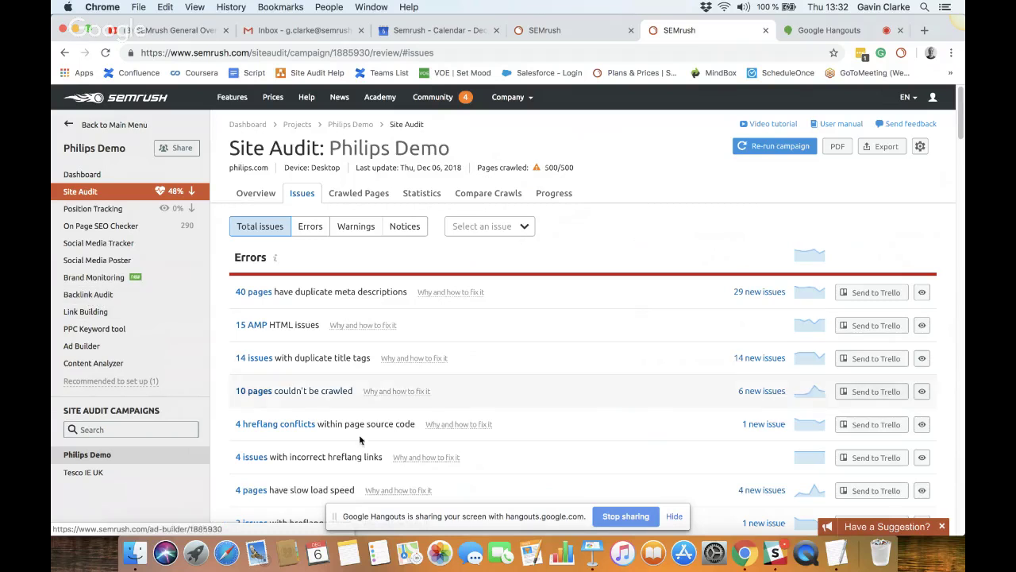
{"action": "left_click", "coordinate": [255, 292]}
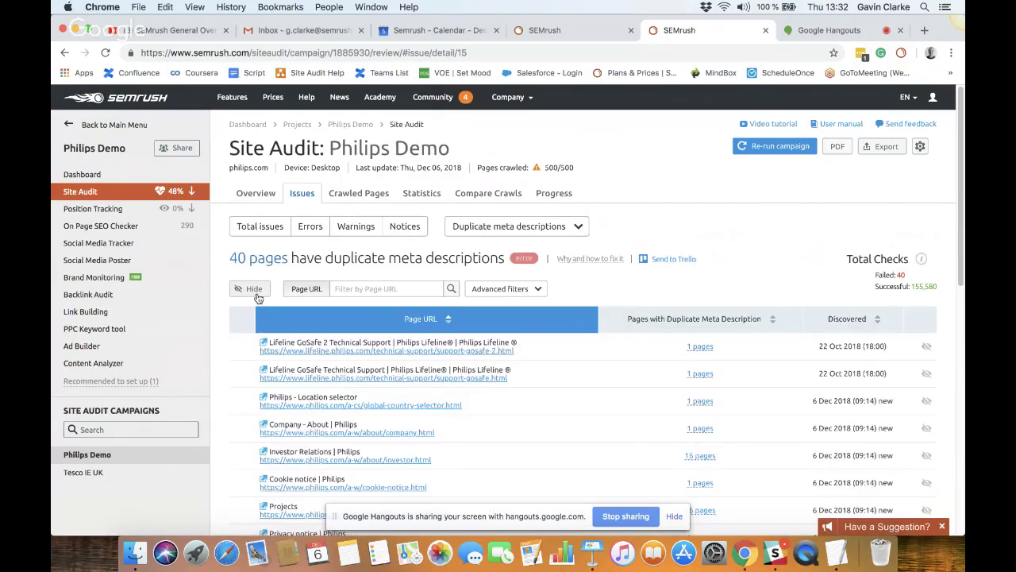
{"action": "scroll", "coordinate": [699, 262], "scroll_direction": "down", "scroll_amount": 2}
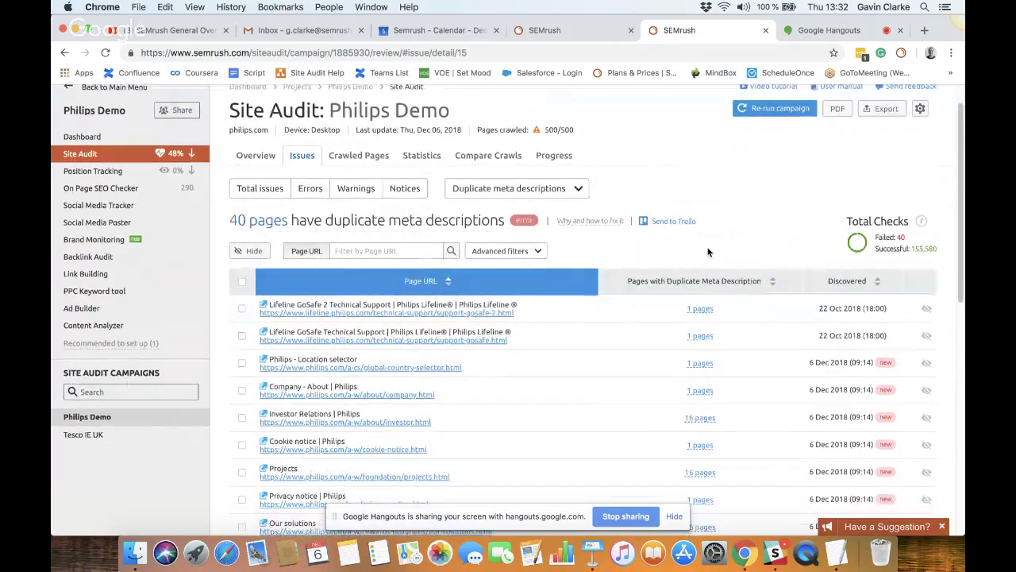
{"action": "scroll", "coordinate": [690, 266], "scroll_direction": "down", "scroll_amount": 10}
{"action": "scroll", "coordinate": [689, 266], "scroll_direction": "up", "scroll_amount": 12}
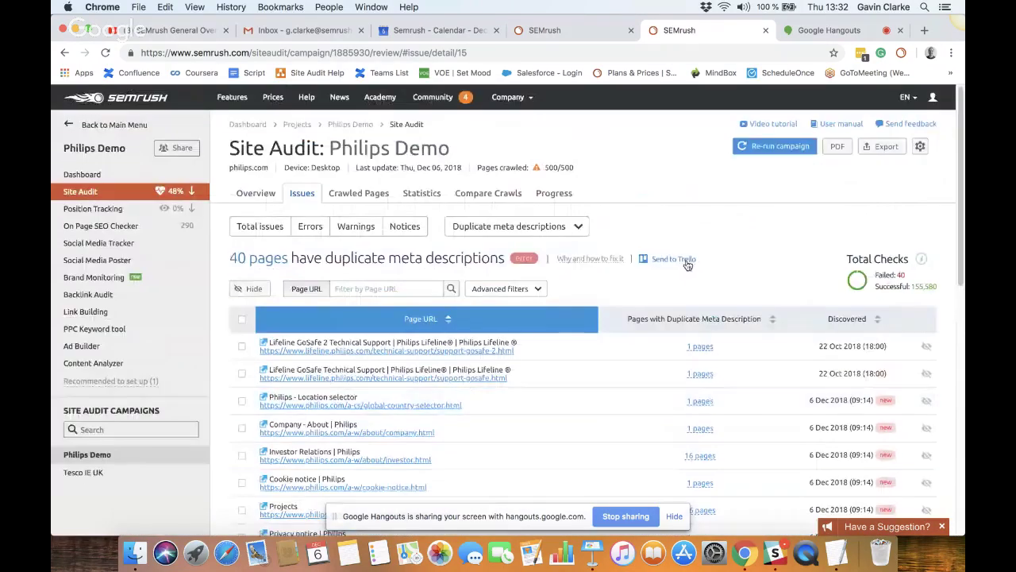
Step: View the Crawled Pages report as a list of pages, followed by its Site Structure view
{"action": "left_click", "coordinate": [353, 201]}
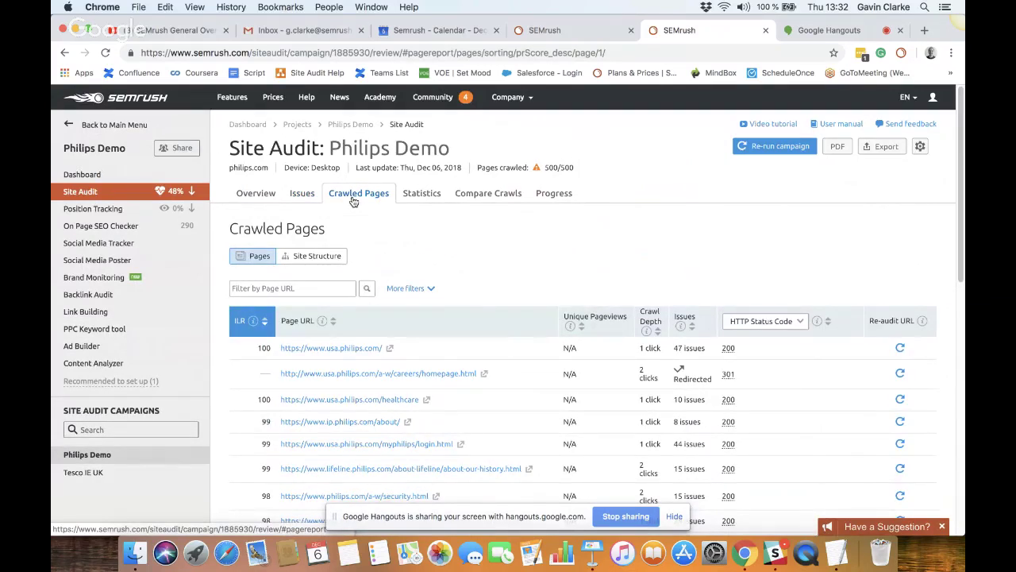
{"action": "scroll", "coordinate": [438, 280], "scroll_direction": "down", "scroll_amount": 5}
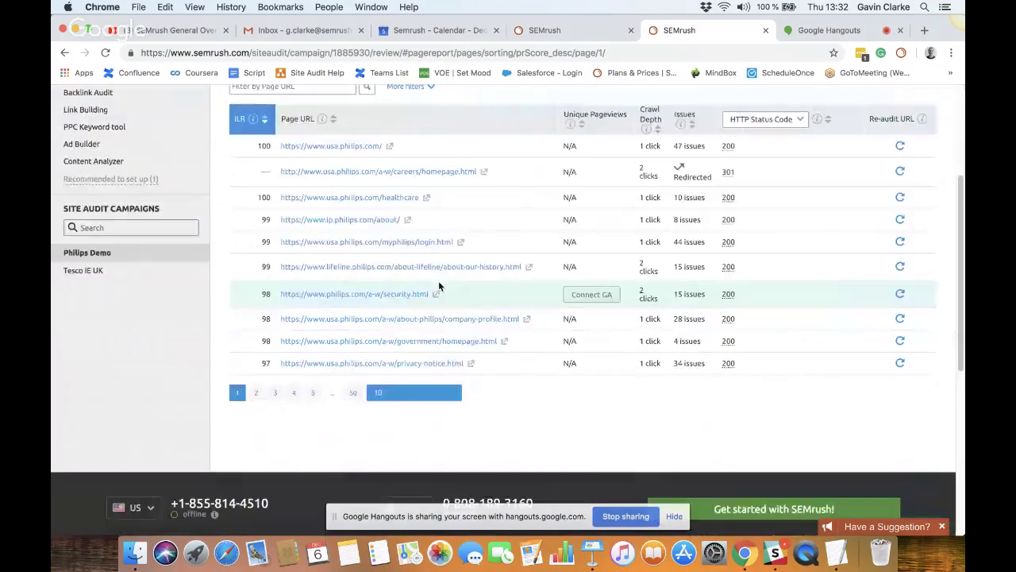
{"action": "scroll", "coordinate": [438, 280], "scroll_direction": "up", "scroll_amount": 5}
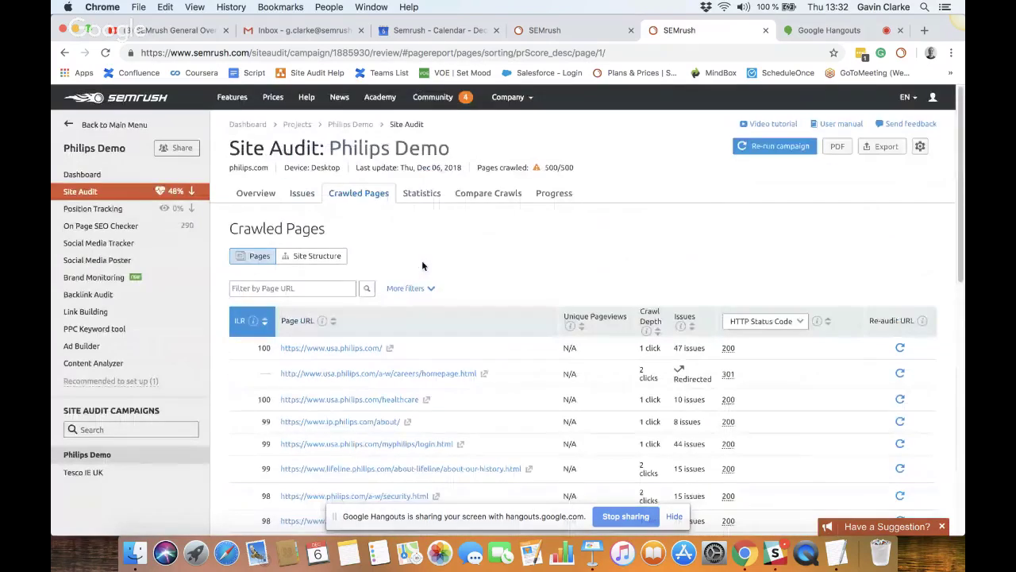
{"action": "left_click", "coordinate": [316, 256]}
{"action": "scroll", "coordinate": [438, 293], "scroll_direction": "down", "scroll_amount": 5}
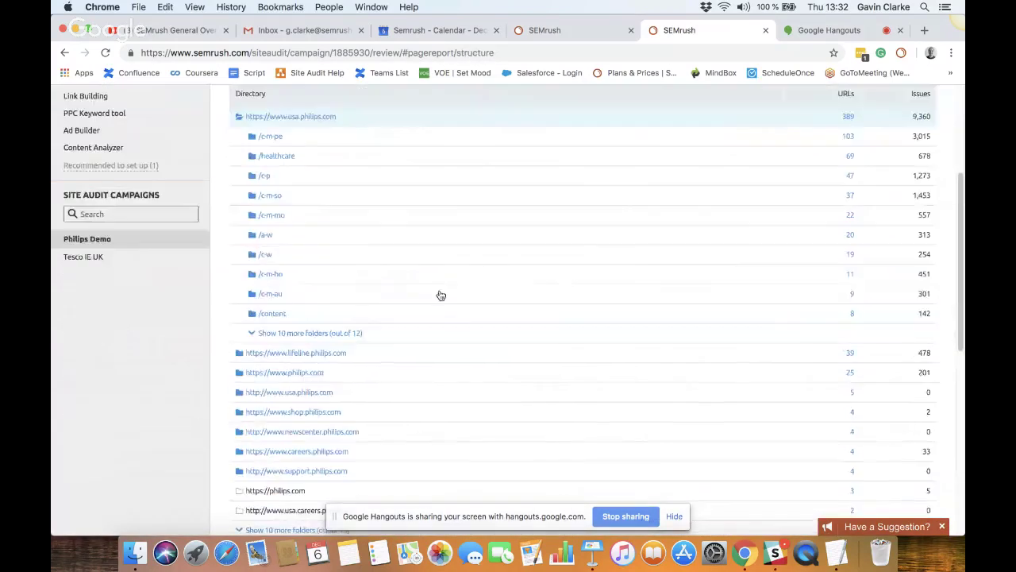
{"action": "scroll", "coordinate": [441, 295], "scroll_direction": "up", "scroll_amount": 3}
{"action": "scroll", "coordinate": [441, 296], "scroll_direction": "up", "scroll_amount": 3}
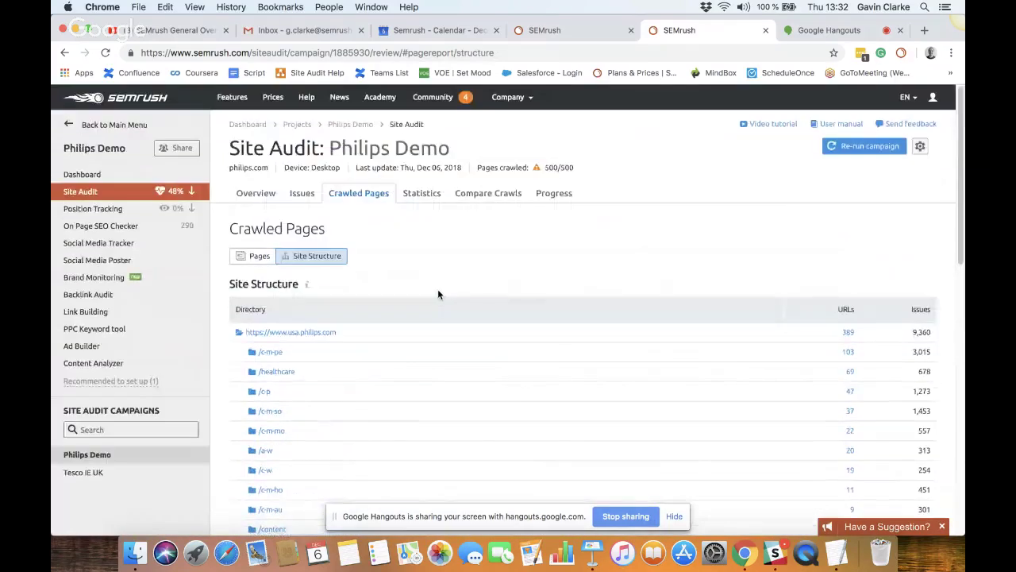
Step: Open the Site Audit Statistics, read why markup is important and show the statistics as graphs
{"action": "left_click", "coordinate": [422, 193]}
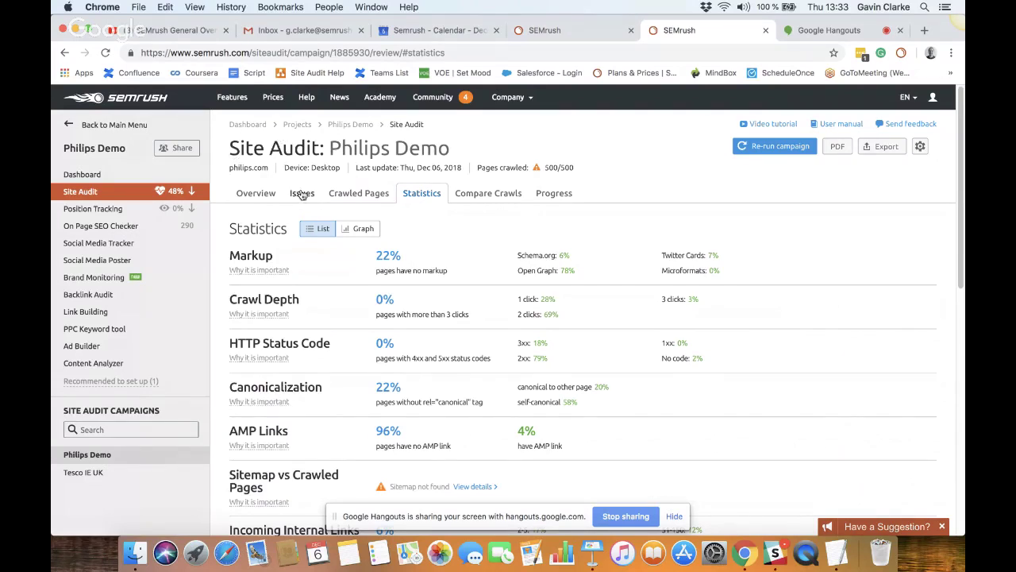
{"action": "mouse_move", "coordinate": [252, 273]}
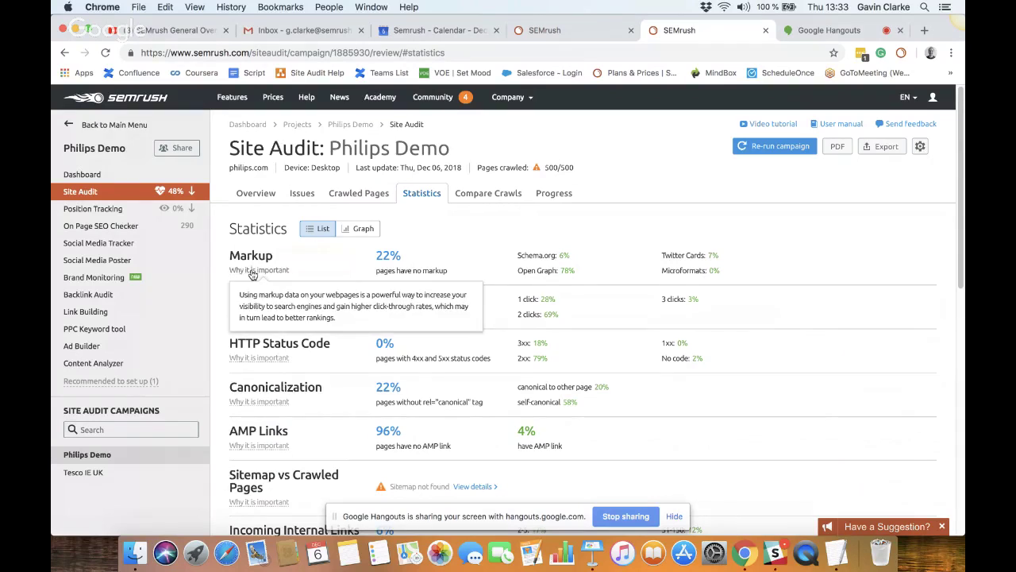
{"action": "left_click", "coordinate": [370, 235]}
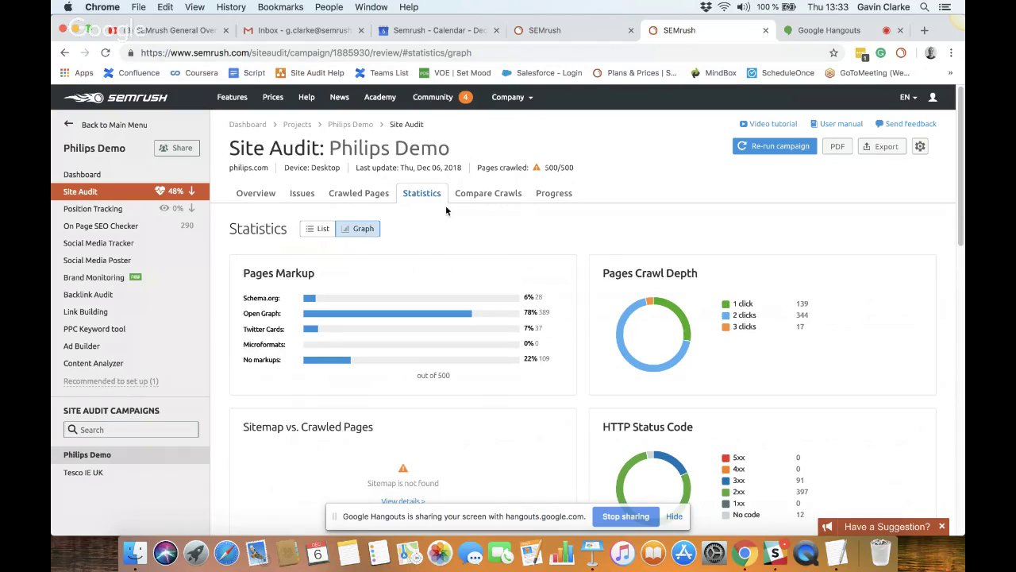
Step: View the Compare Crawls report for the Philips Demo audit and return to the main dashboard
{"action": "left_click", "coordinate": [472, 199]}
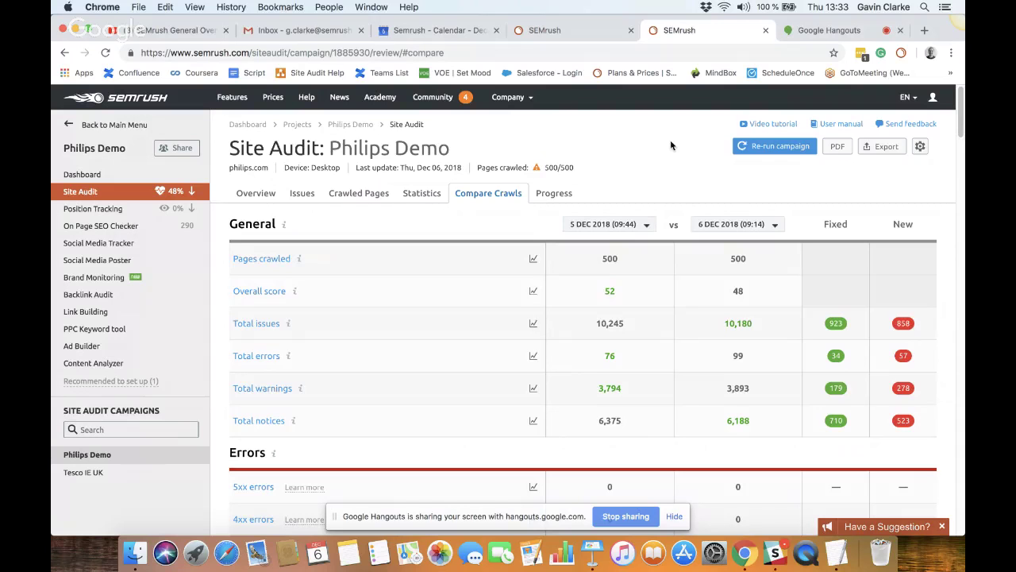
{"action": "left_click", "coordinate": [920, 147]}
{"action": "left_click", "coordinate": [148, 107]}
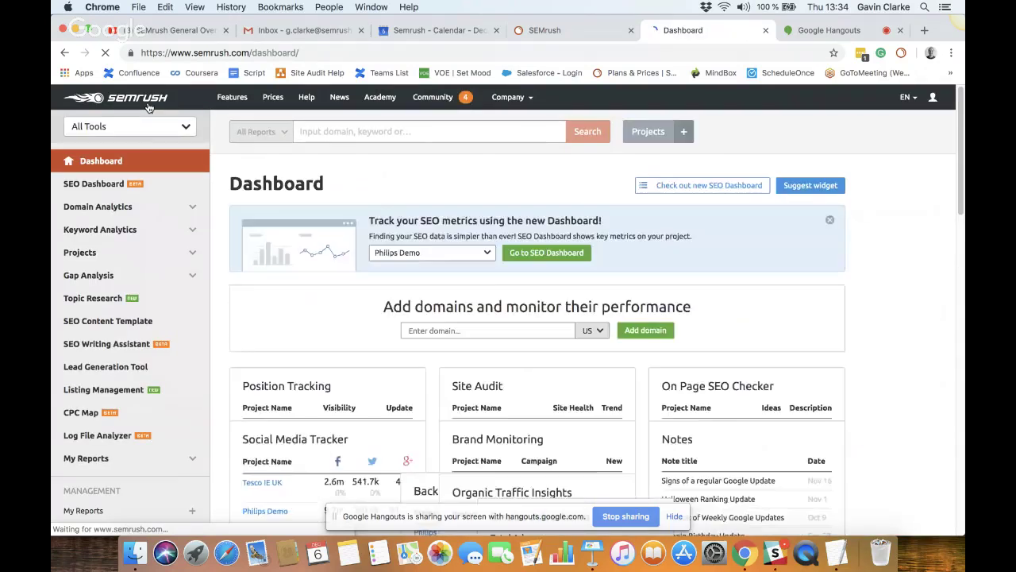
Step: Run a Backlink Analytics check on philips.com and review the overview report
{"action": "left_click", "coordinate": [90, 212]}
{"action": "left_click", "coordinate": [99, 268]}
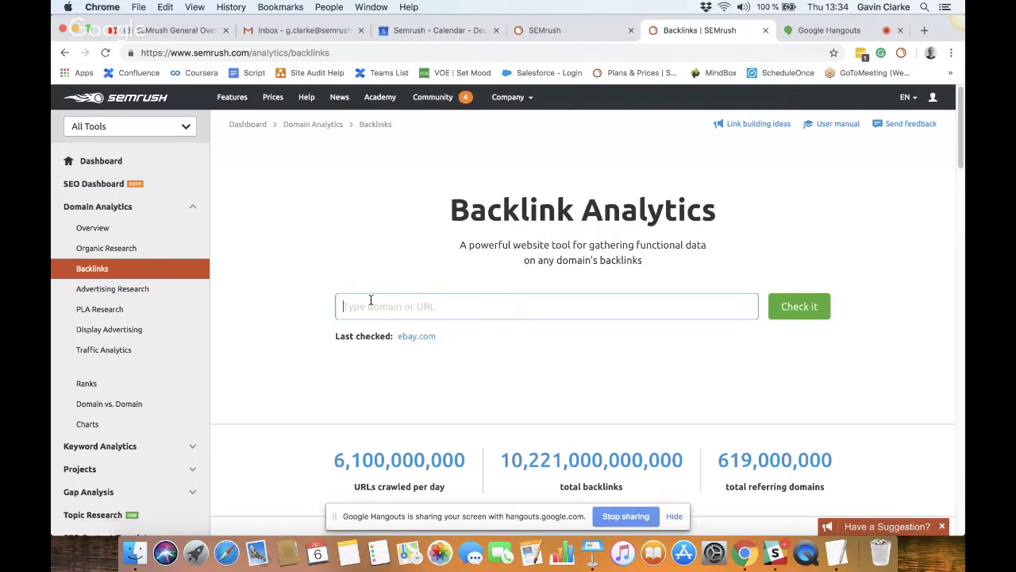
{"action": "type", "text": "philips.com"}
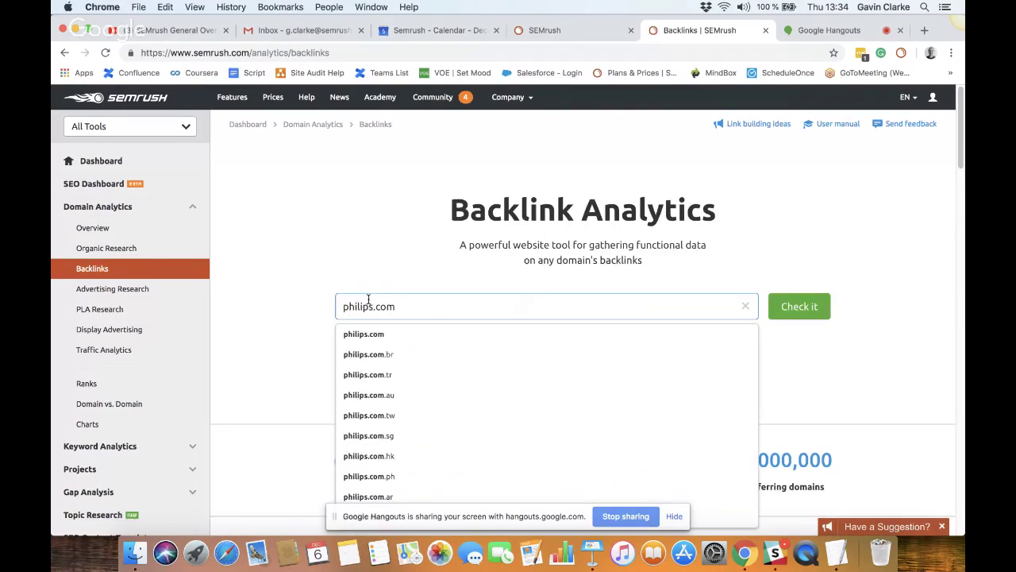
{"action": "key", "text": "Return"}
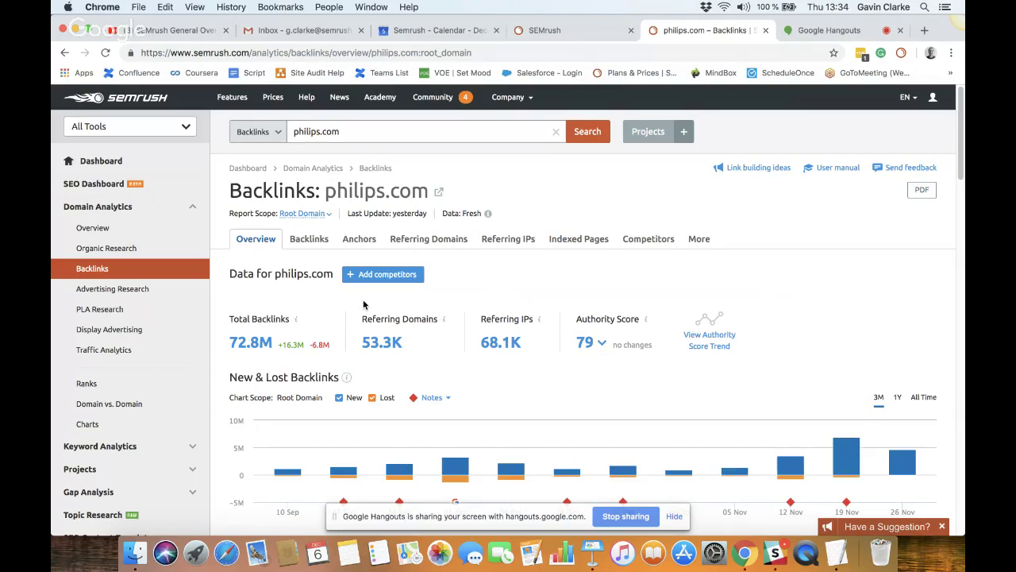
{"action": "scroll", "coordinate": [357, 299], "scroll_direction": "down", "scroll_amount": 1}
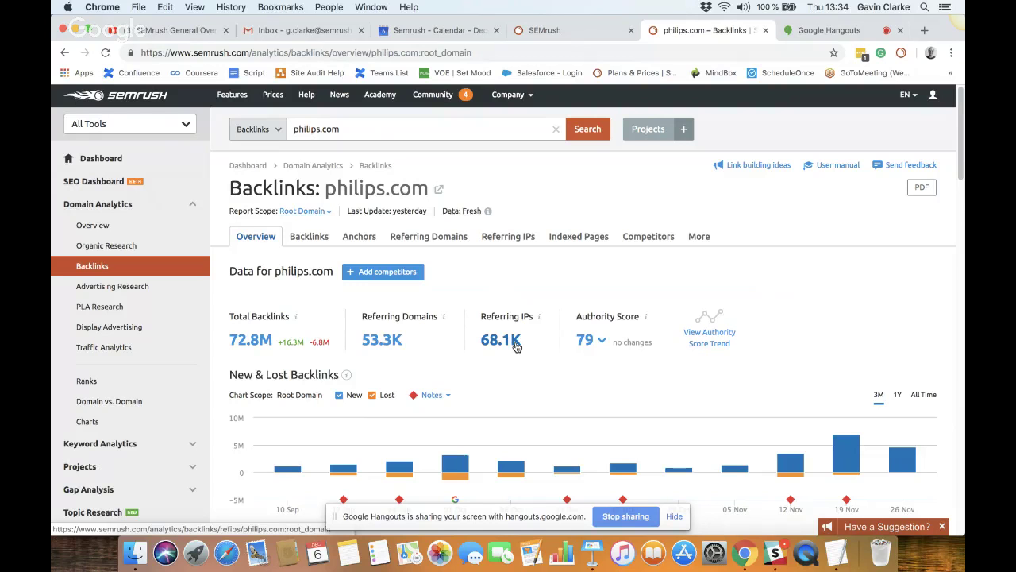
{"action": "scroll", "coordinate": [501, 355], "scroll_direction": "down", "scroll_amount": 1}
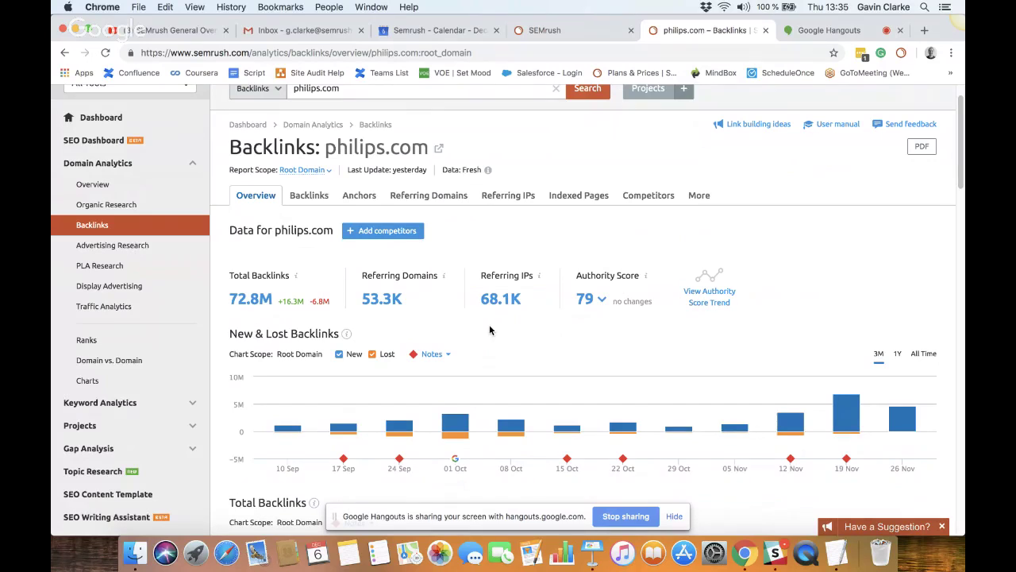
Step: Open the detailed backlinks report for philips.com and look over backlink types, follow versus nofollow links and the backlink list
{"action": "left_click", "coordinate": [323, 196]}
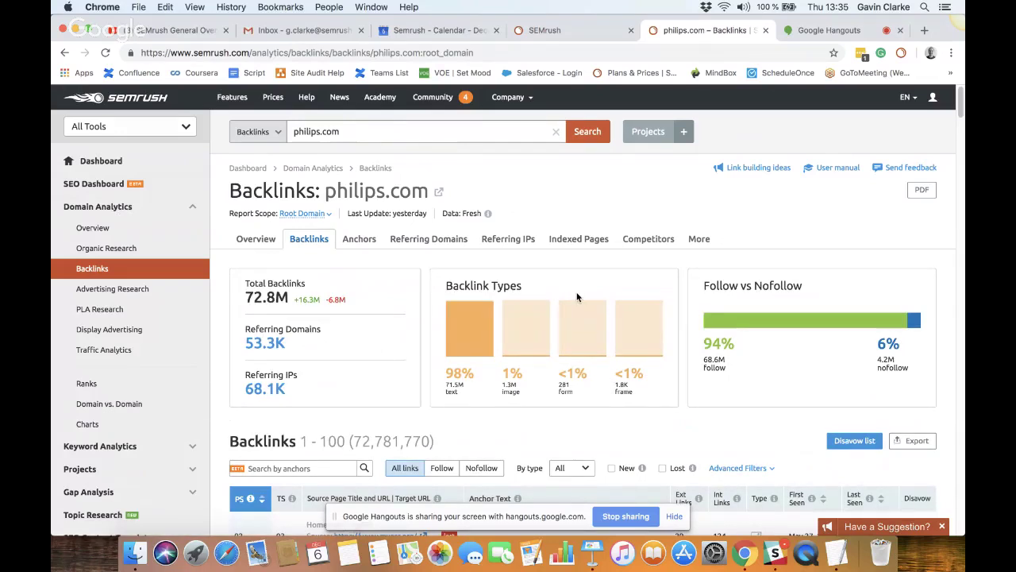
{"action": "scroll", "coordinate": [571, 298], "scroll_direction": "down", "scroll_amount": 3}
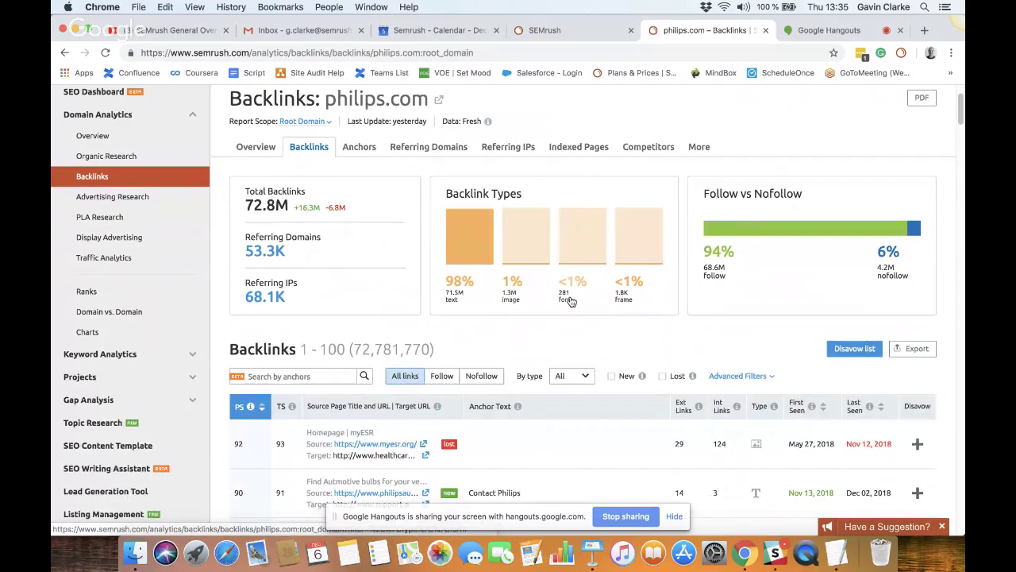
{"action": "scroll", "coordinate": [602, 296], "scroll_direction": "down", "scroll_amount": 1}
{"action": "scroll", "coordinate": [602, 295], "scroll_direction": "up", "scroll_amount": 1}
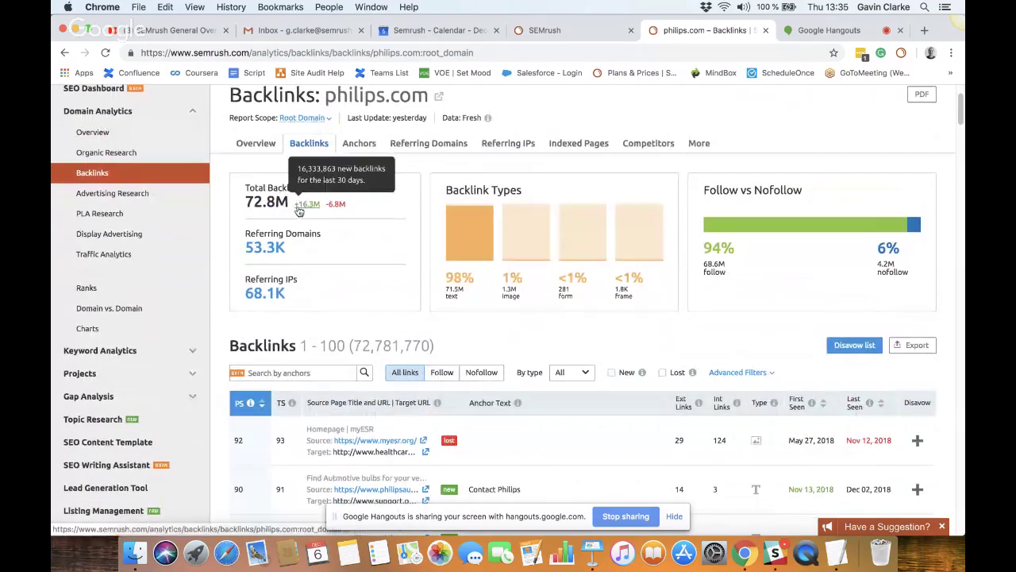
Step: Filter the philips.com backlinks to new ones from the last 30 days and view the available export formats
{"action": "left_click", "coordinate": [299, 209]}
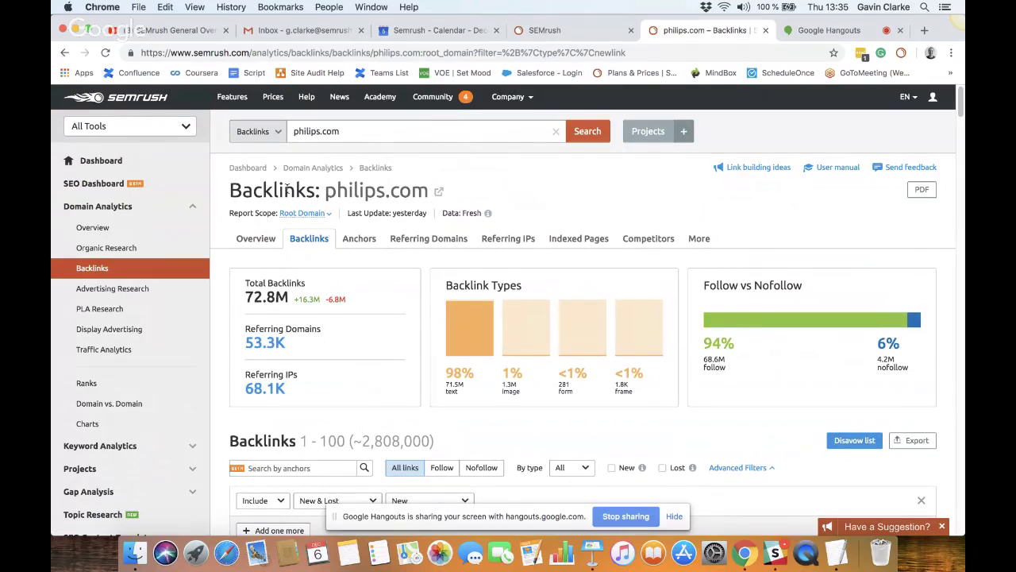
{"action": "scroll", "coordinate": [302, 243], "scroll_direction": "down", "scroll_amount": 3}
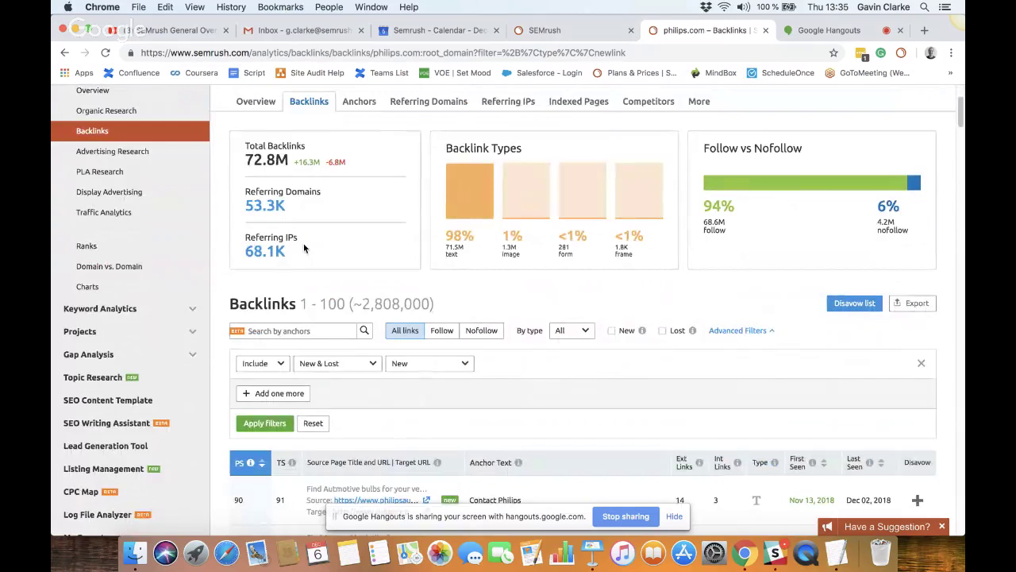
{"action": "scroll", "coordinate": [300, 236], "scroll_direction": "down", "scroll_amount": 1}
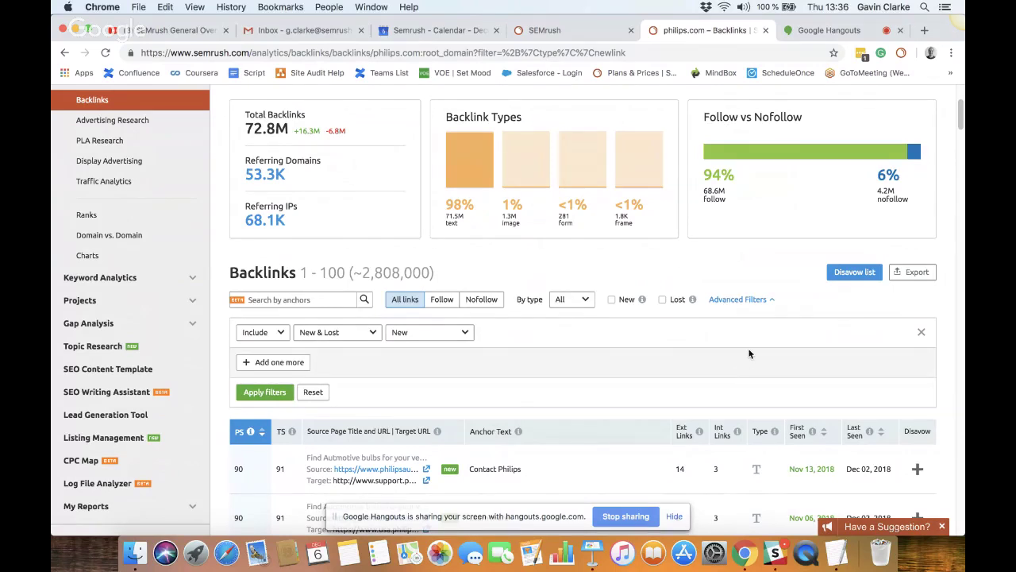
{"action": "scroll", "coordinate": [747, 353], "scroll_direction": "up", "scroll_amount": 3}
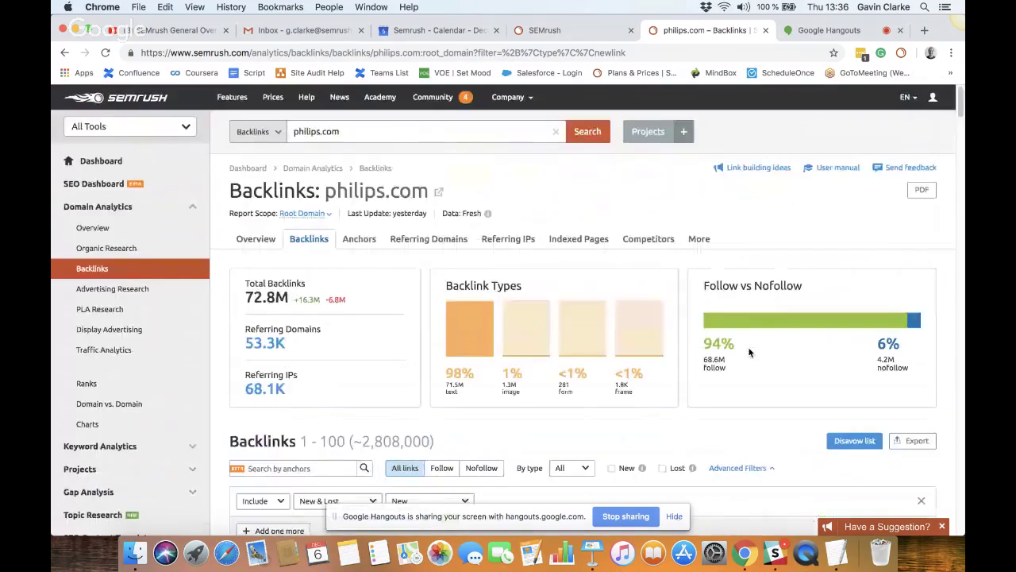
{"action": "left_click", "coordinate": [918, 440]}
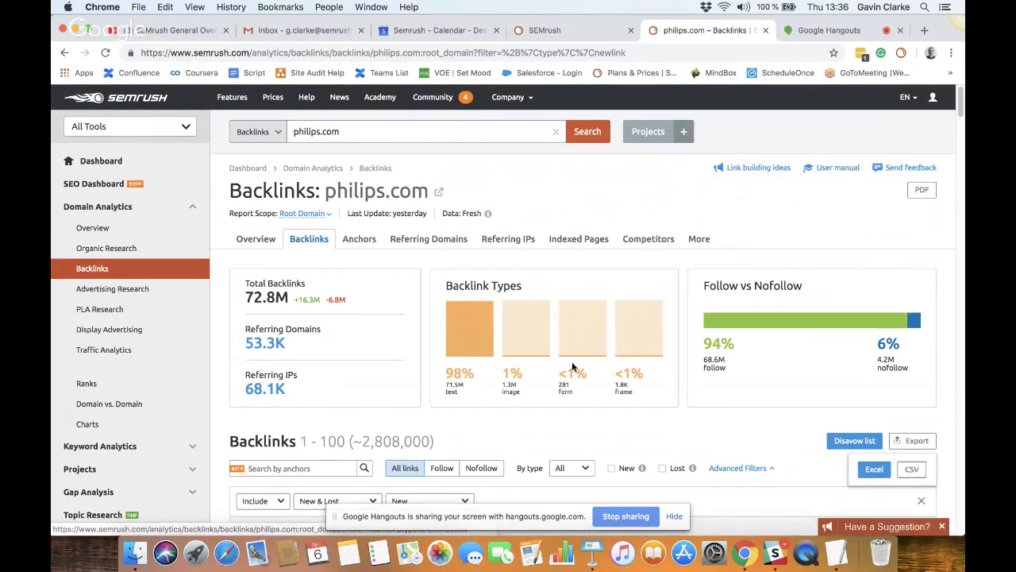
{"action": "left_click", "coordinate": [575, 441]}
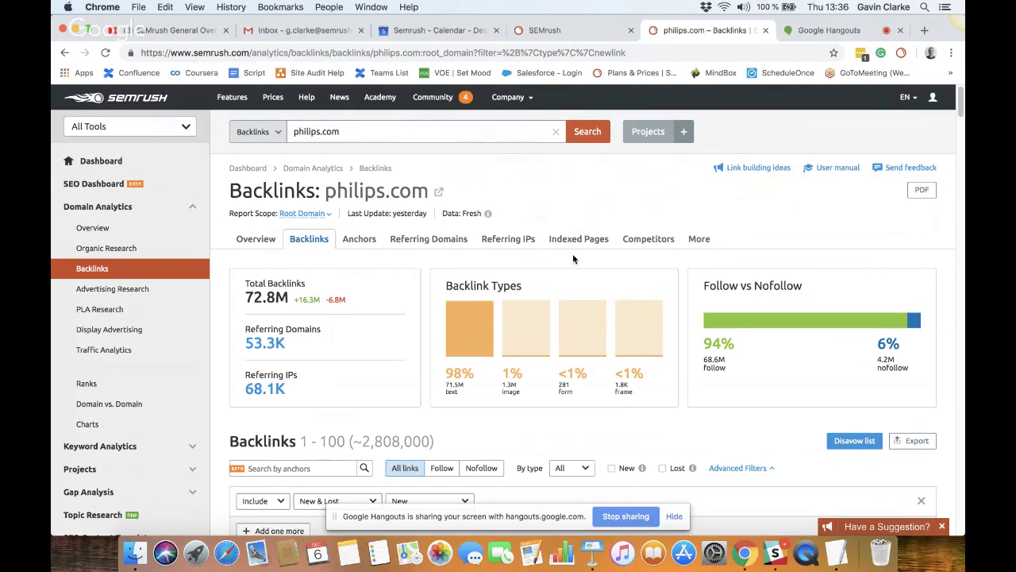
Step: Compare philips.com with panasonic.com in Backlink Gap and review the total backlinks chart and the referring domains table
{"action": "left_click", "coordinate": [102, 497]}
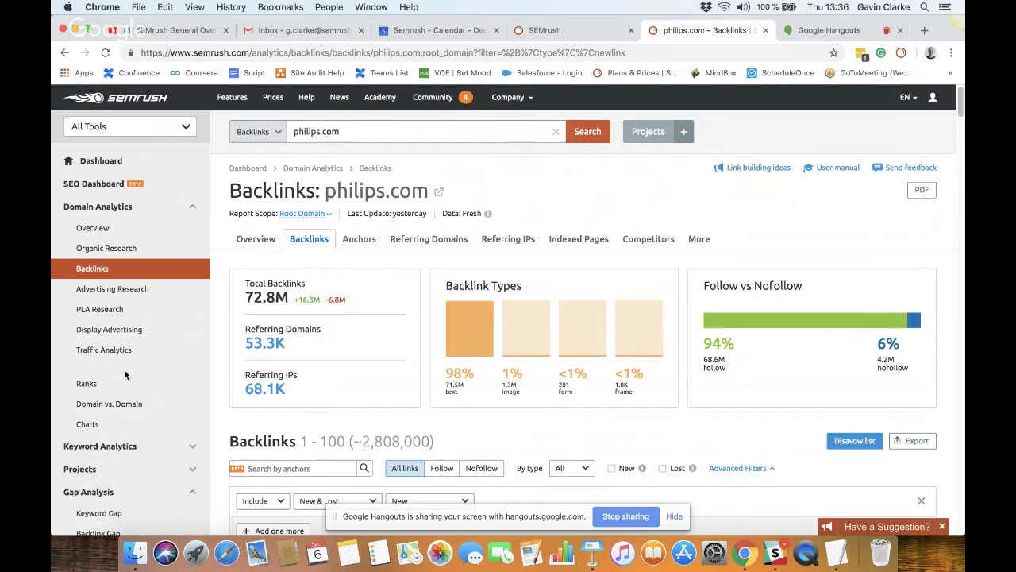
{"action": "scroll", "coordinate": [111, 477], "scroll_direction": "down", "scroll_amount": 3}
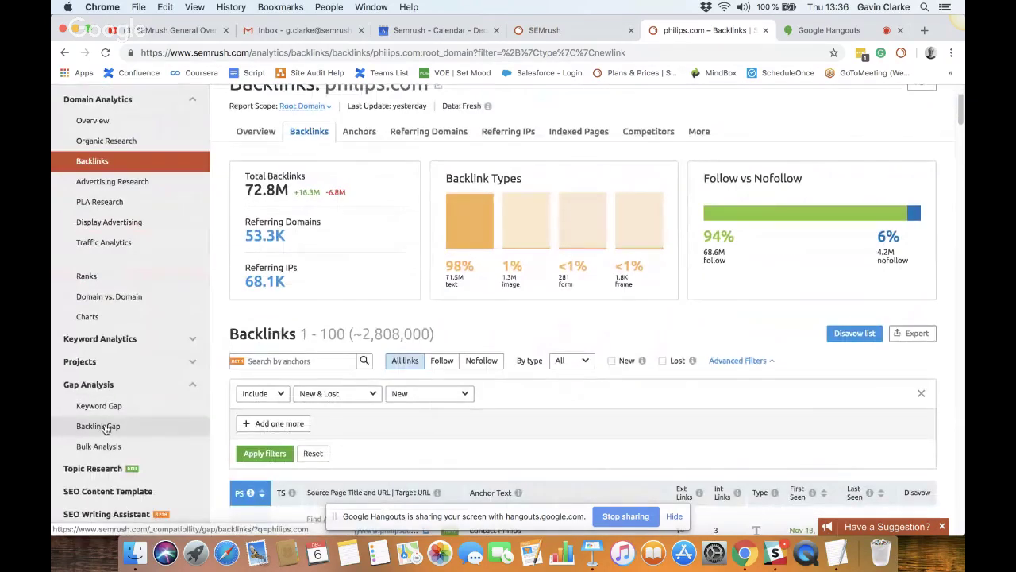
{"action": "left_click", "coordinate": [106, 428]}
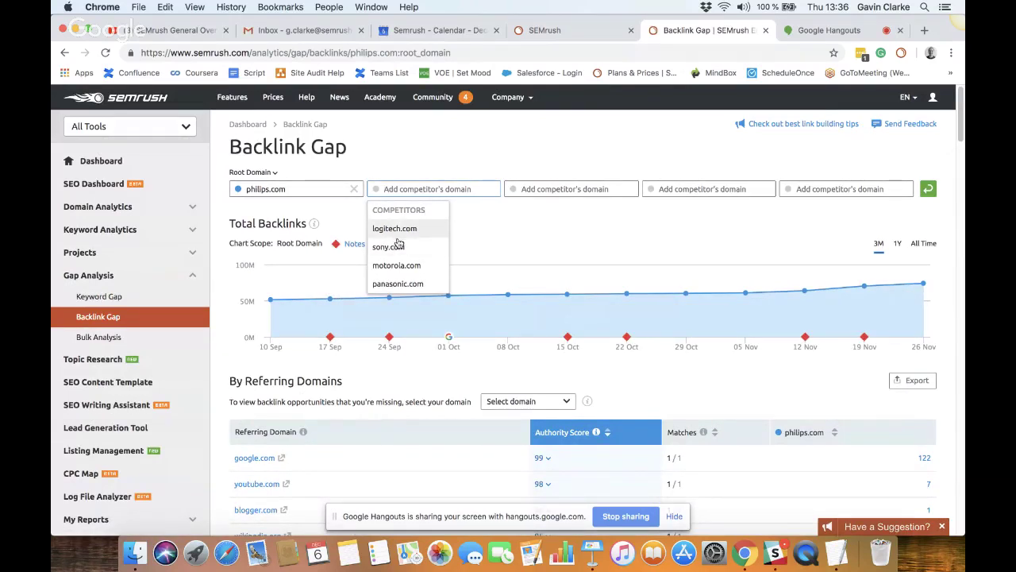
{"action": "left_click", "coordinate": [405, 284]}
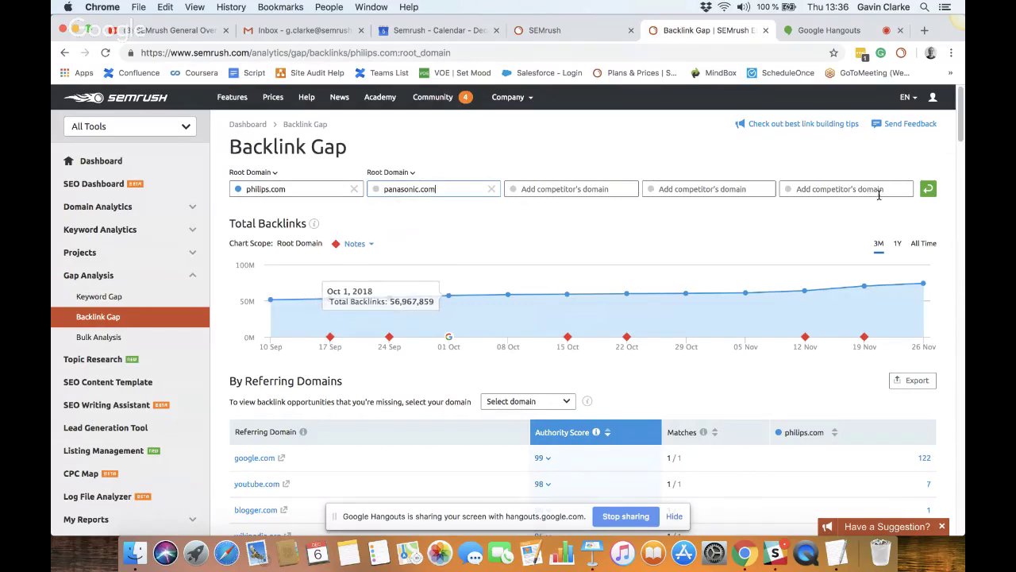
{"action": "left_click", "coordinate": [928, 193]}
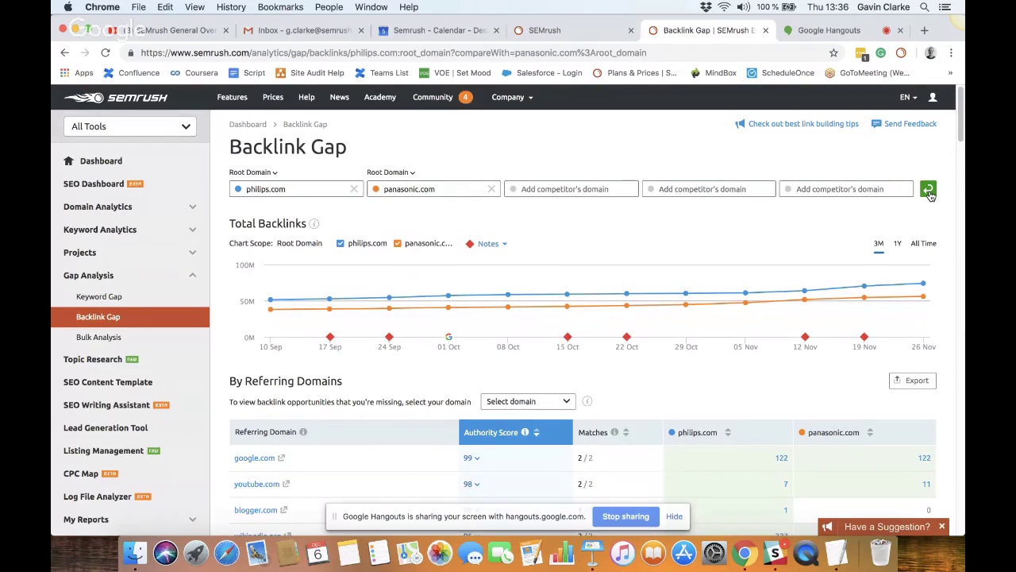
{"action": "mouse_move", "coordinate": [716, 271]}
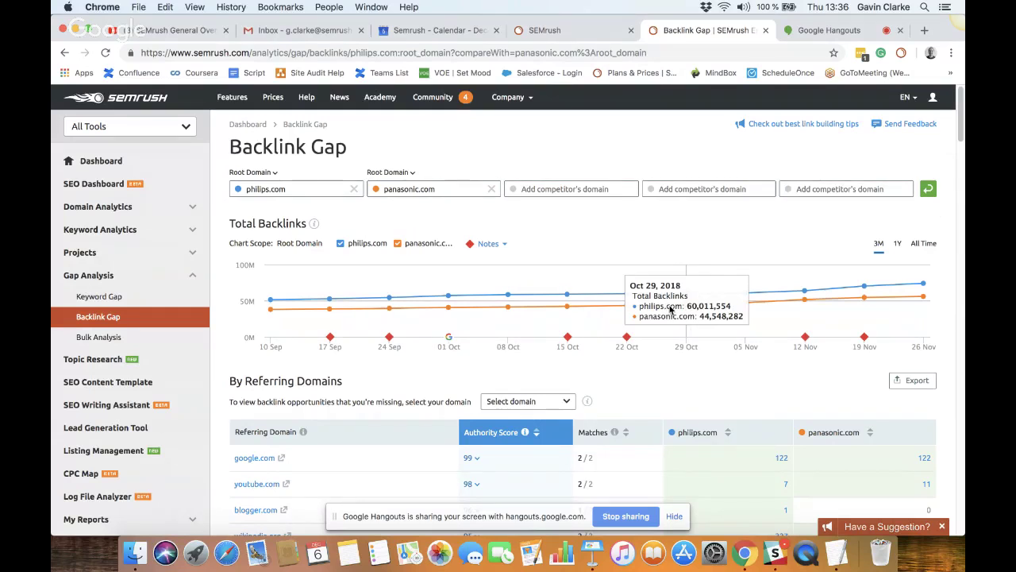
{"action": "scroll", "coordinate": [667, 310], "scroll_direction": "down", "scroll_amount": 4}
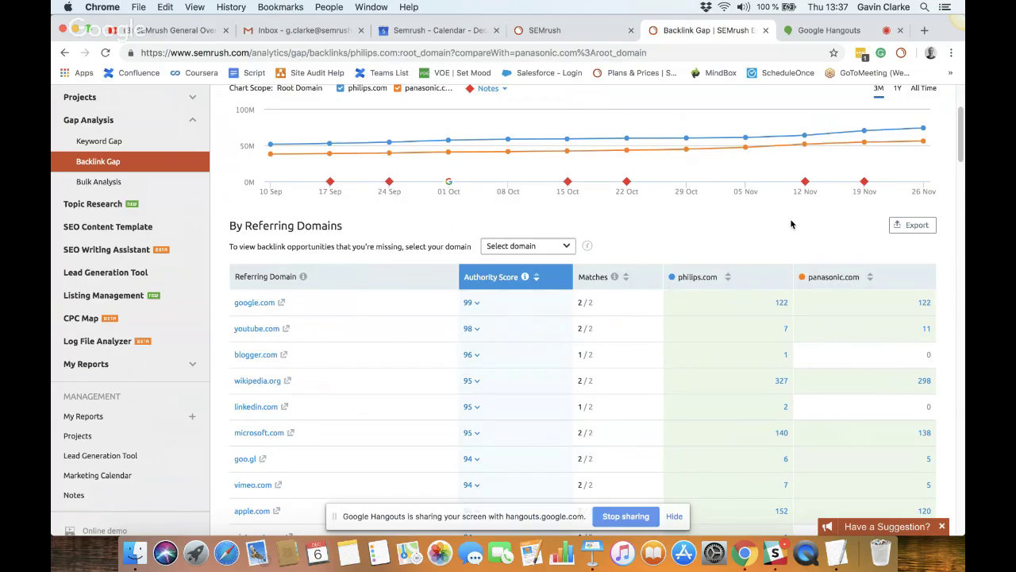
{"action": "scroll", "coordinate": [792, 223], "scroll_direction": "up", "scroll_amount": 4}
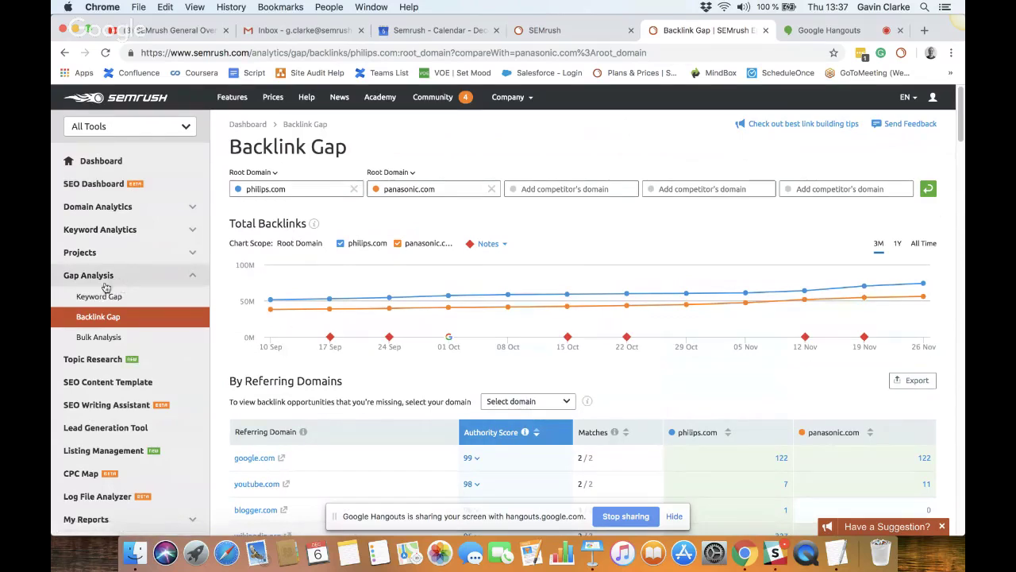
Step: Open the Philips Demo project's Backlink Audit and bring up its list of backlinks for review
{"action": "scroll", "coordinate": [115, 330], "scroll_direction": "down", "scroll_amount": 1}
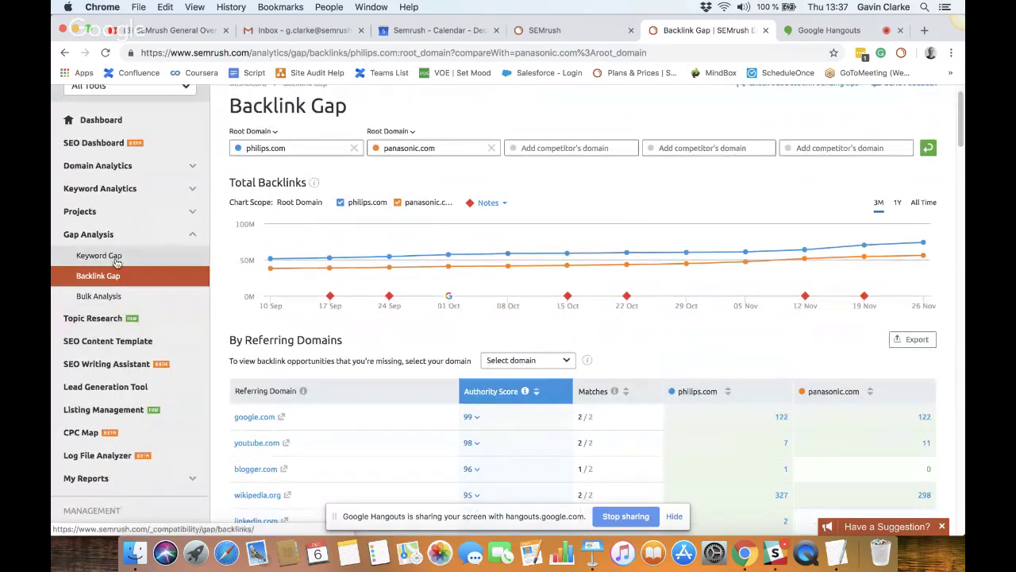
{"action": "left_click", "coordinate": [110, 211]}
{"action": "left_click", "coordinate": [118, 282]}
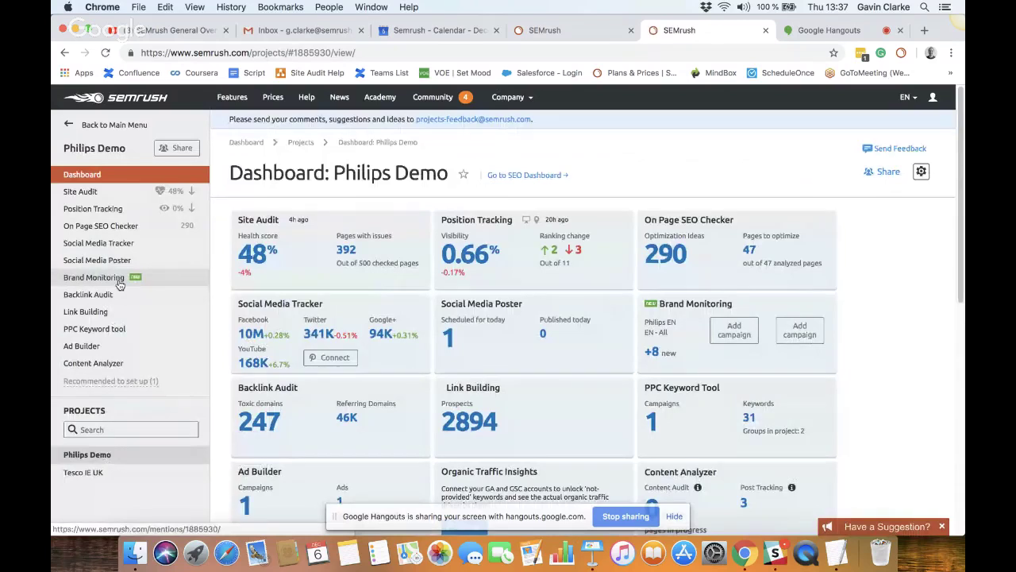
{"action": "left_click", "coordinate": [320, 420]}
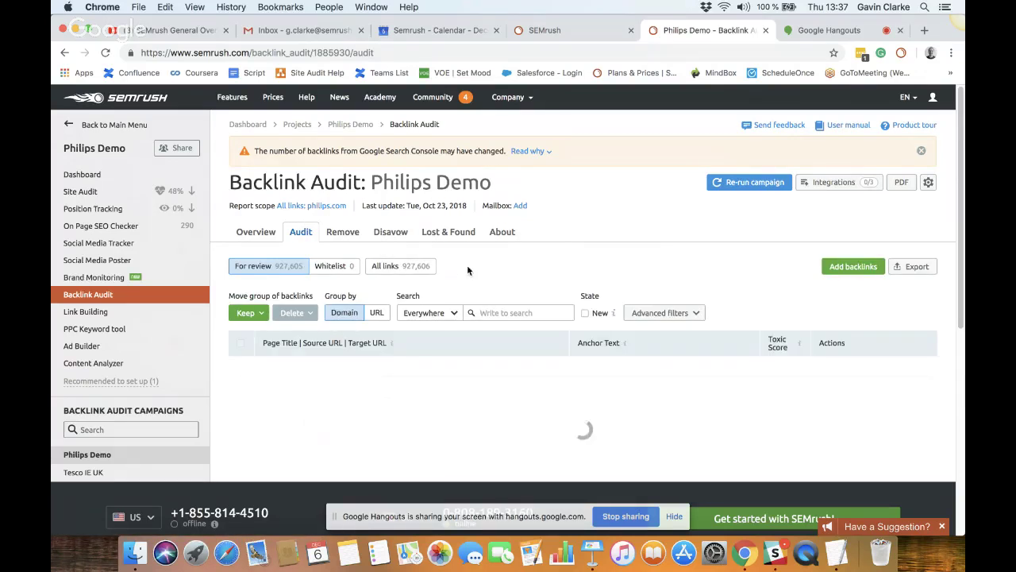
{"action": "scroll", "coordinate": [559, 206], "scroll_direction": "down", "scroll_amount": 3}
{"action": "scroll", "coordinate": [559, 206], "scroll_direction": "up", "scroll_amount": 1}
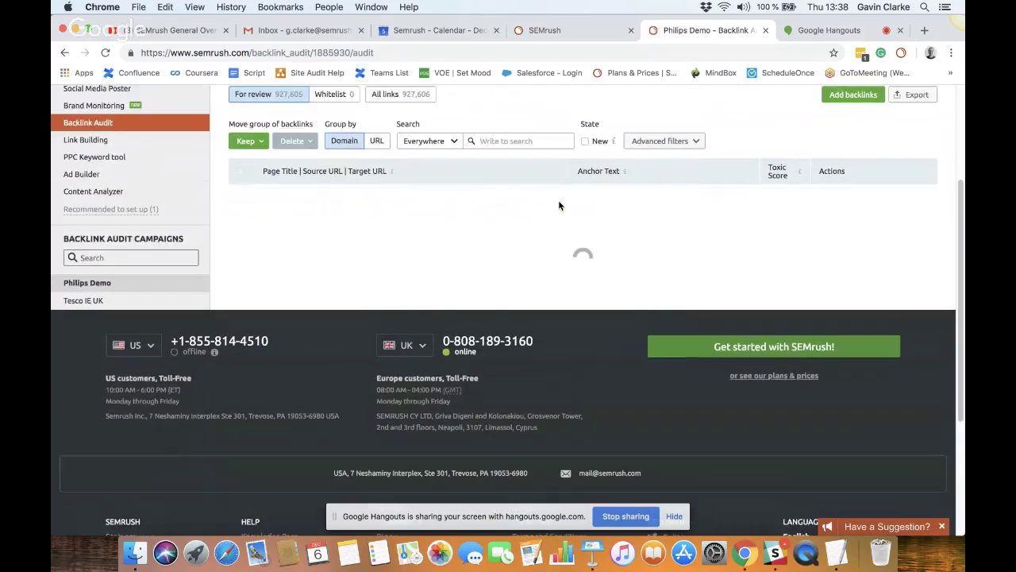
{"action": "scroll", "coordinate": [559, 206], "scroll_direction": "up", "scroll_amount": 3}
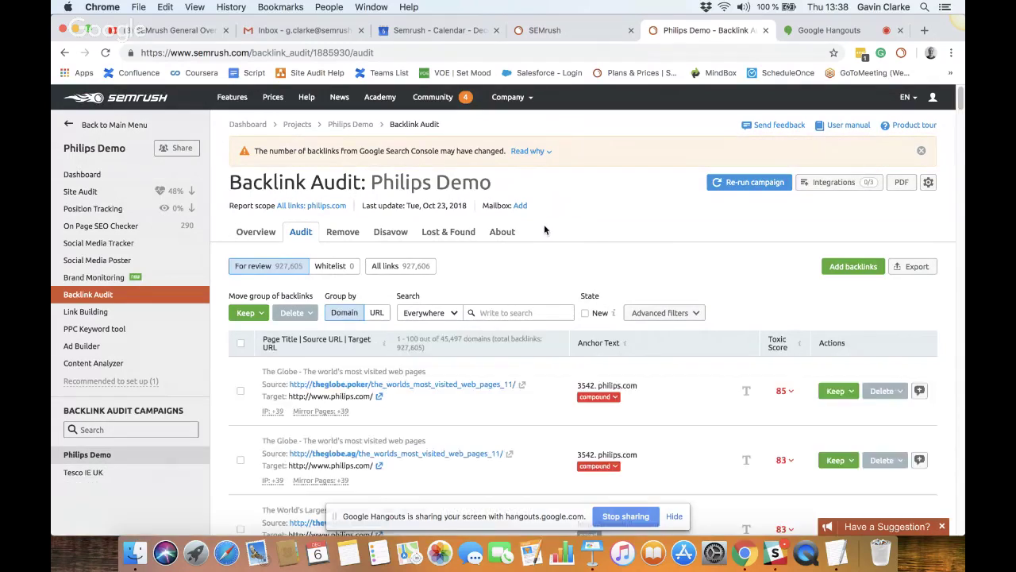
Step: Examine the first audited backlink's toxic score and its remove or disavow choices, plus the audit's available integrations
{"action": "scroll", "coordinate": [542, 223], "scroll_direction": "down", "scroll_amount": 1}
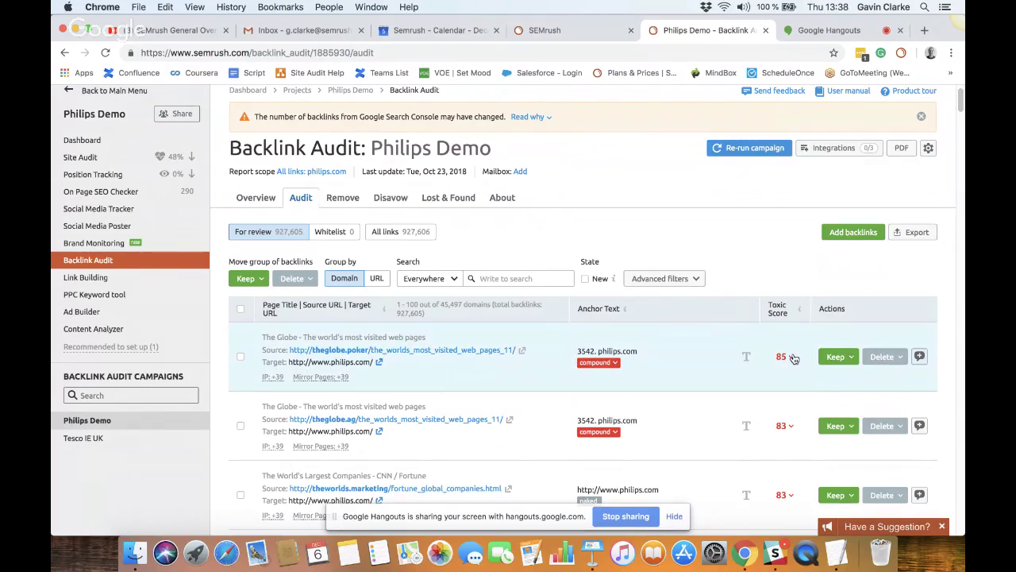
{"action": "mouse_move", "coordinate": [789, 364]}
{"action": "scroll", "coordinate": [786, 376], "scroll_direction": "down", "scroll_amount": 1}
{"action": "scroll", "coordinate": [739, 395], "scroll_direction": "down", "scroll_amount": 1}
{"action": "scroll", "coordinate": [740, 389], "scroll_direction": "up", "scroll_amount": 1}
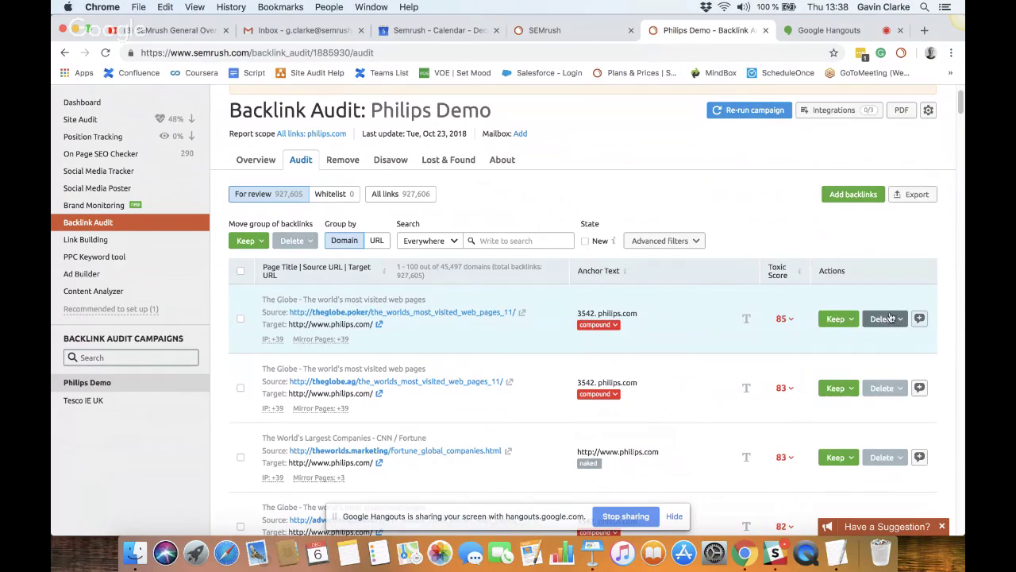
{"action": "left_click", "coordinate": [850, 319]}
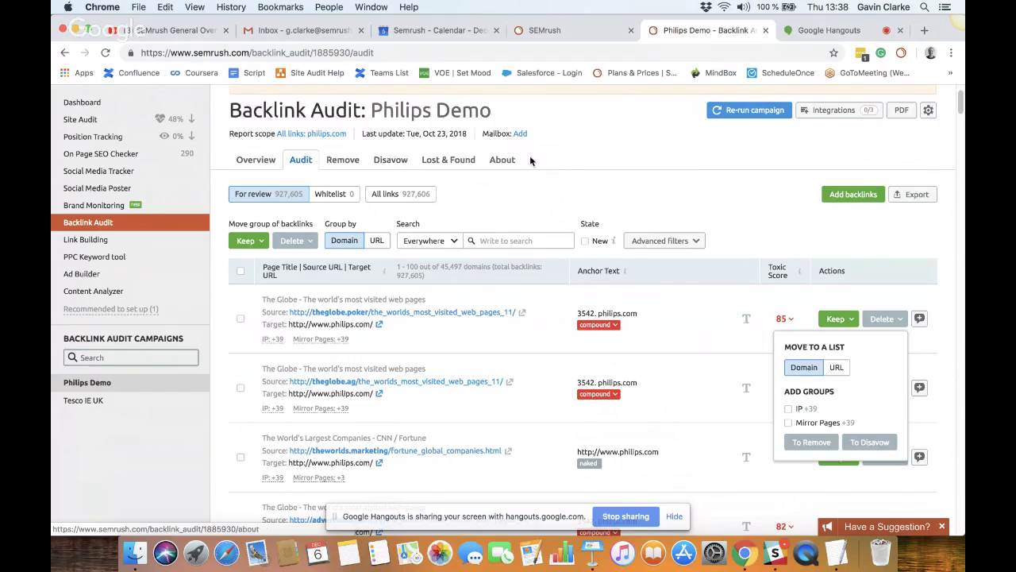
{"action": "left_click", "coordinate": [563, 155]}
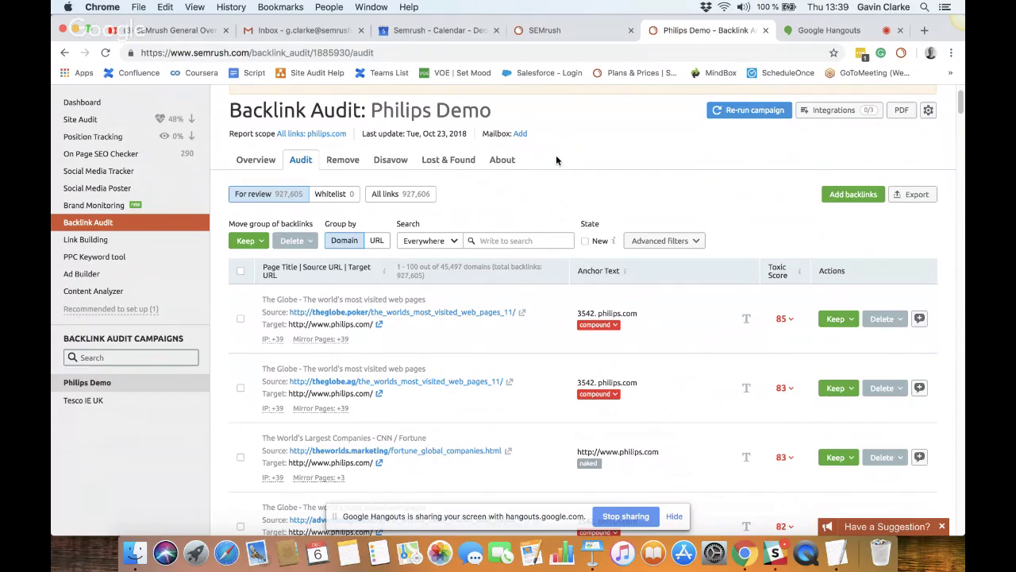
{"action": "left_click", "coordinate": [846, 116]}
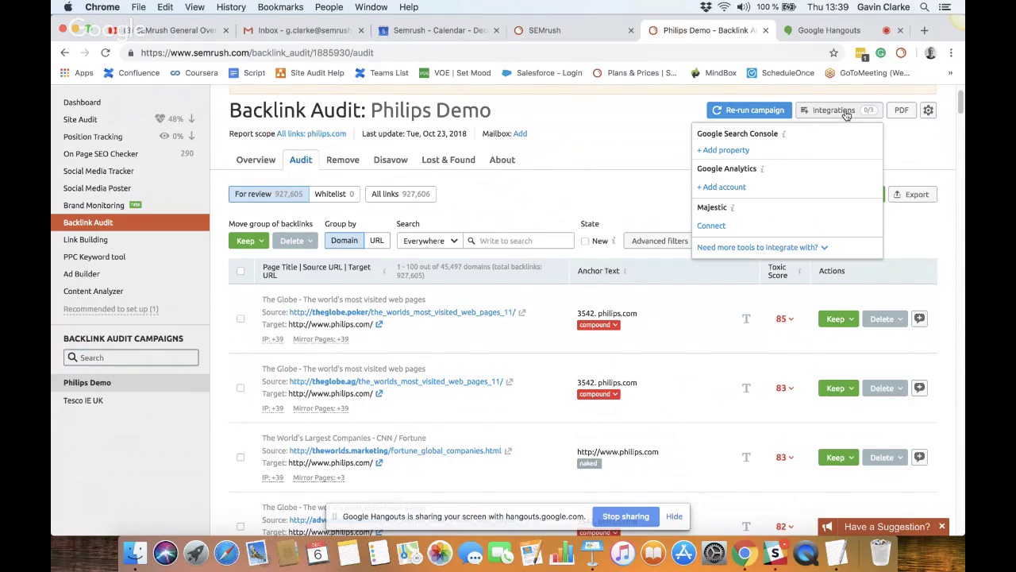
{"action": "left_click", "coordinate": [603, 144]}
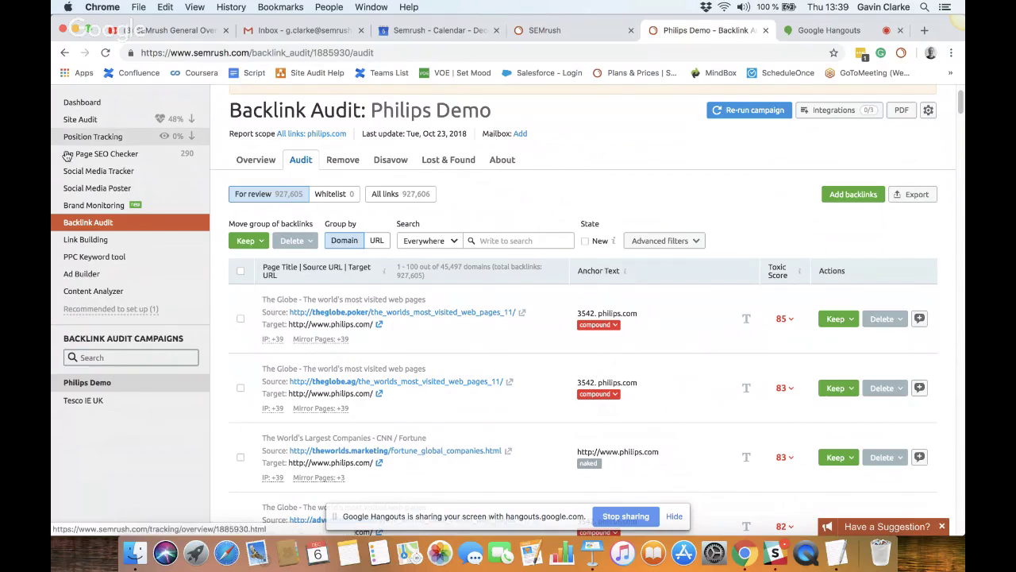
Step: Open the Link Building tool for Philips Demo and view its domain prospects
{"action": "left_click", "coordinate": [90, 241]}
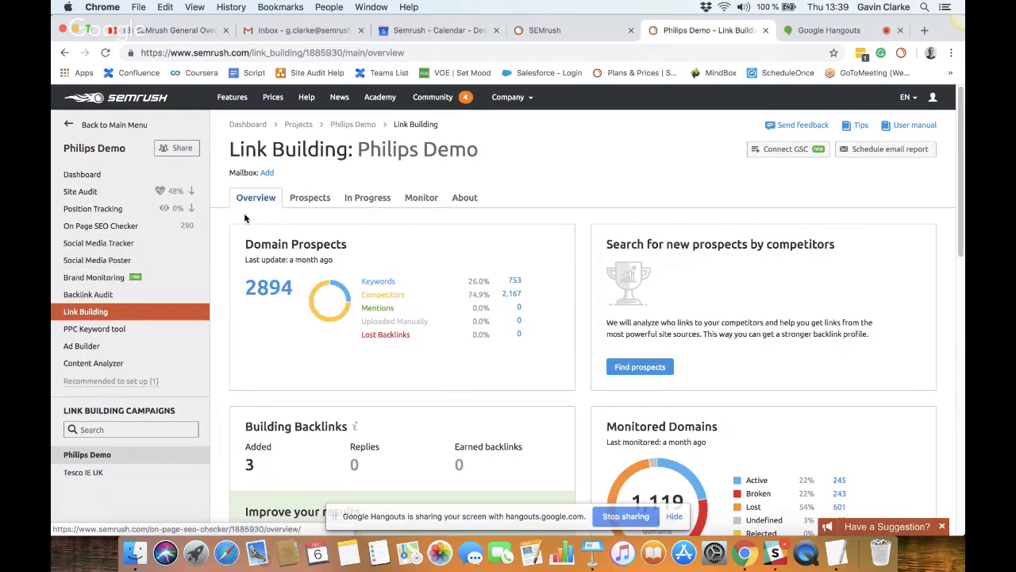
{"action": "left_click", "coordinate": [308, 202]}
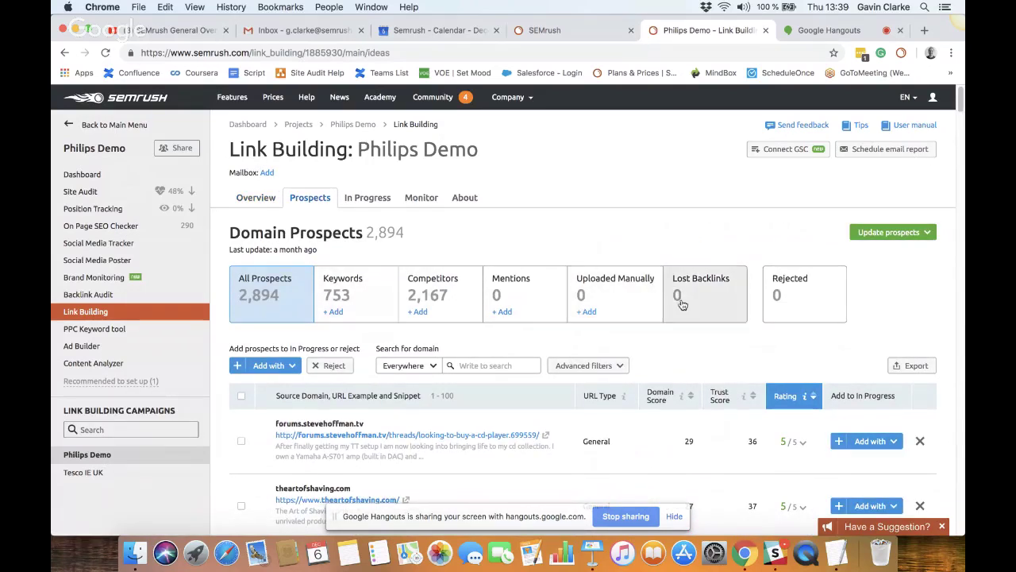
Step: Review the Philips Demo domain prospects and view the outreach strategies available for adding forums.stevehoffman.tv to In Progress
{"action": "scroll", "coordinate": [561, 296], "scroll_direction": "down", "scroll_amount": 5}
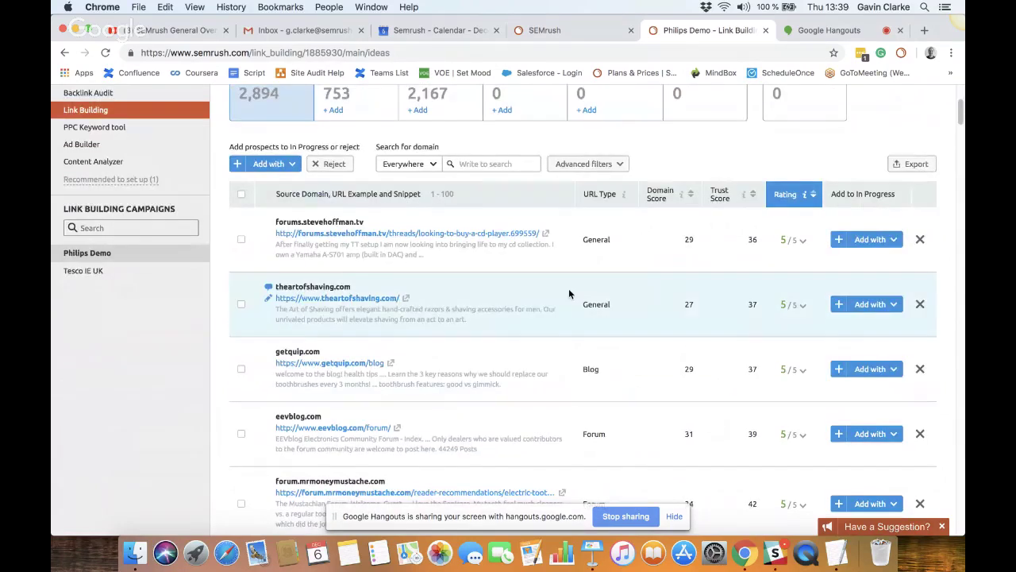
{"action": "scroll", "coordinate": [569, 288], "scroll_direction": "up", "scroll_amount": 1}
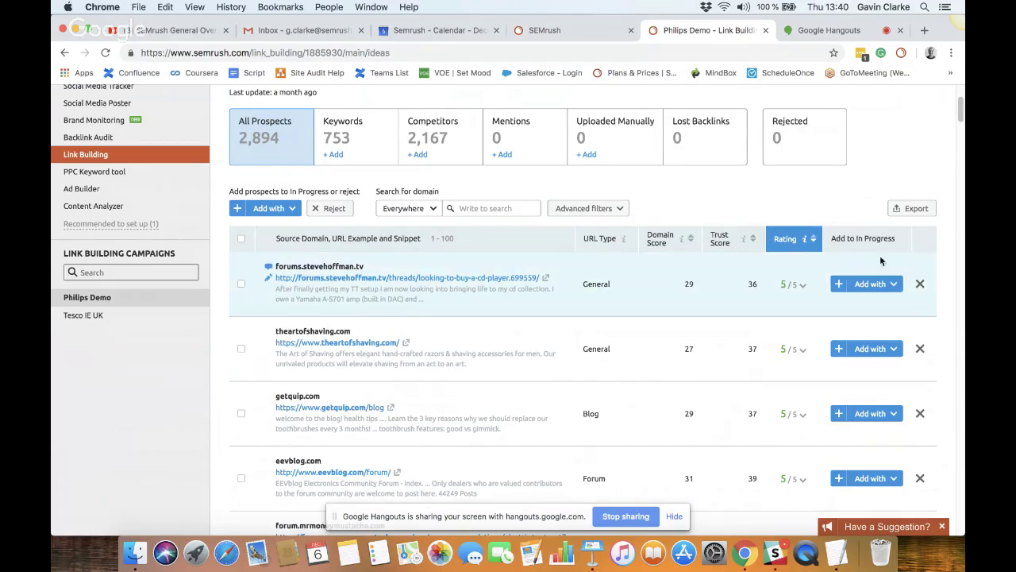
{"action": "left_click", "coordinate": [880, 283]}
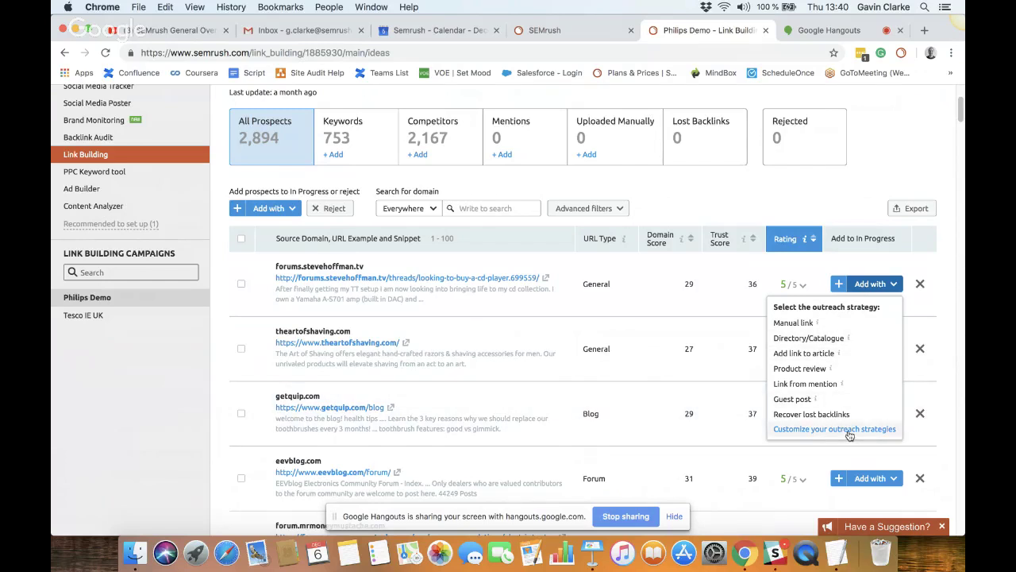
{"action": "left_click", "coordinate": [822, 215]}
{"action": "scroll", "coordinate": [820, 217], "scroll_direction": "up", "scroll_amount": 3}
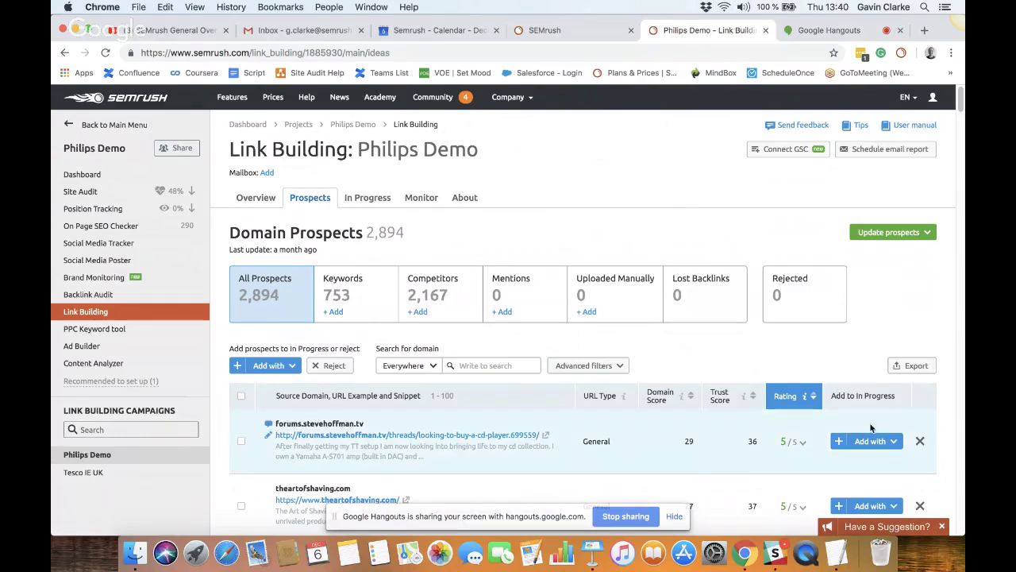
{"action": "left_click", "coordinate": [881, 442]}
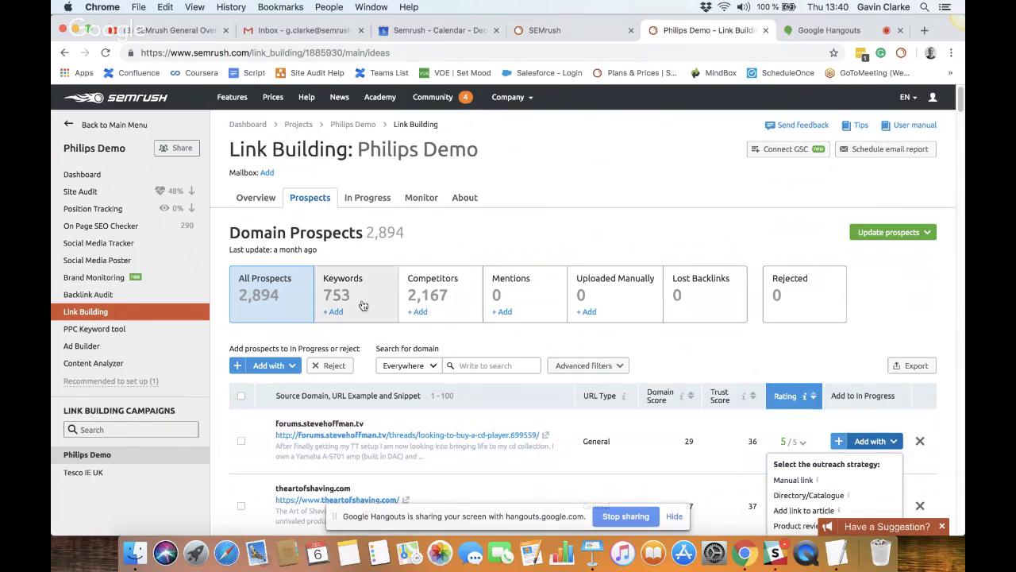
Step: Examine the outreach email form for the in-progress prospect shaverguru.com, and view the campaign's monitored domains
{"action": "left_click", "coordinate": [373, 198]}
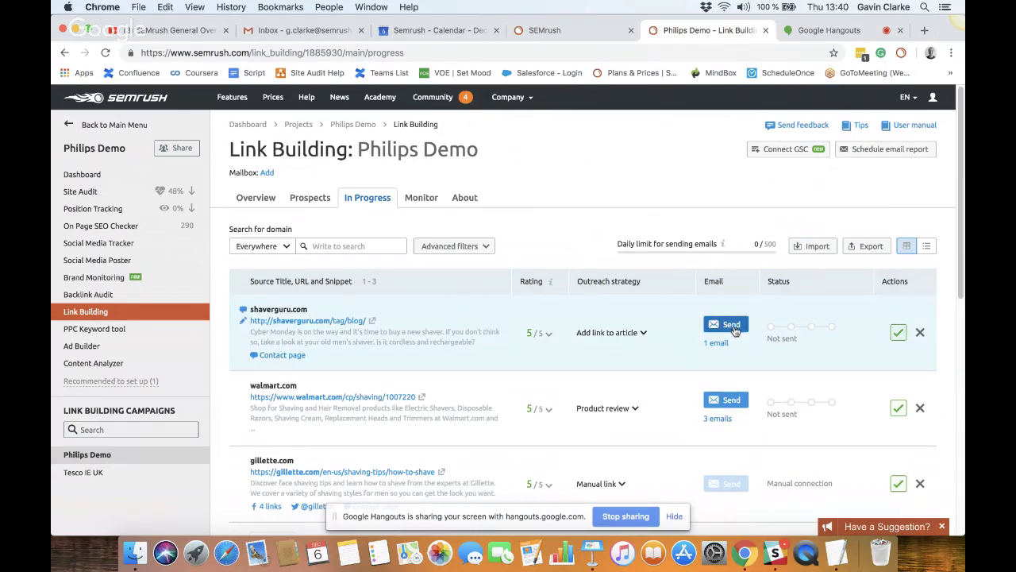
{"action": "left_click", "coordinate": [731, 325]}
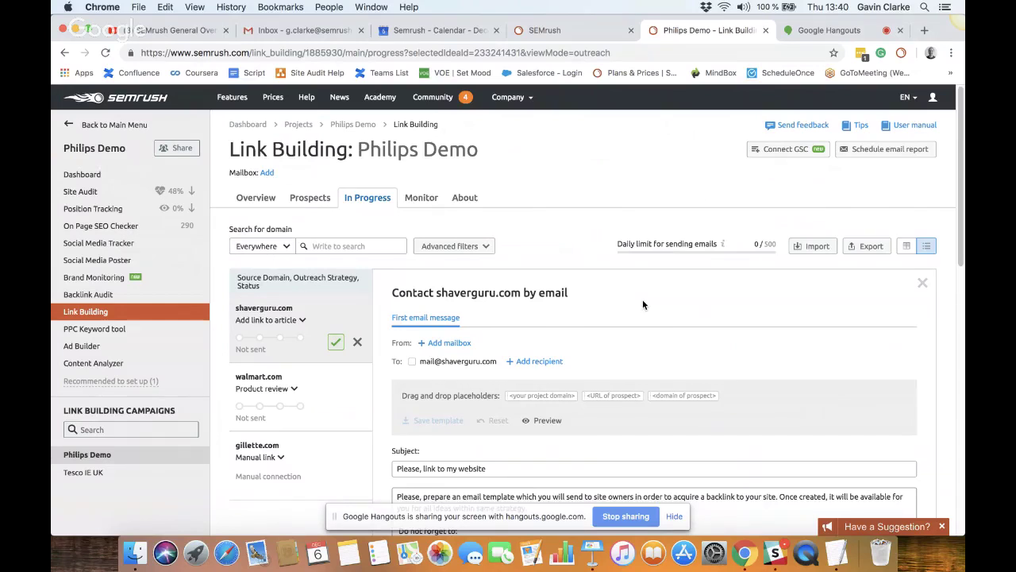
{"action": "scroll", "coordinate": [644, 300], "scroll_direction": "down", "scroll_amount": 1}
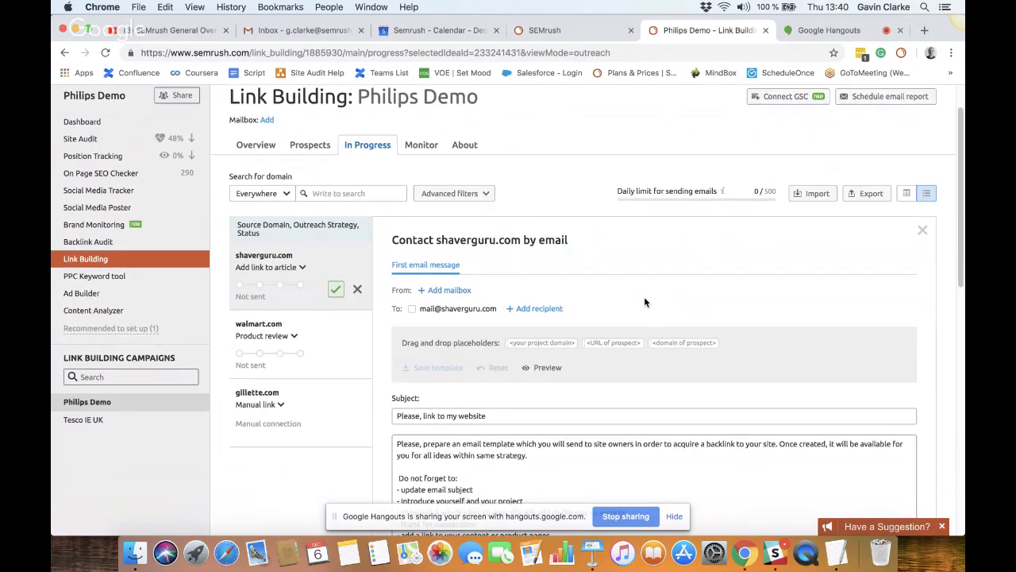
{"action": "scroll", "coordinate": [644, 301], "scroll_direction": "up", "scroll_amount": 1}
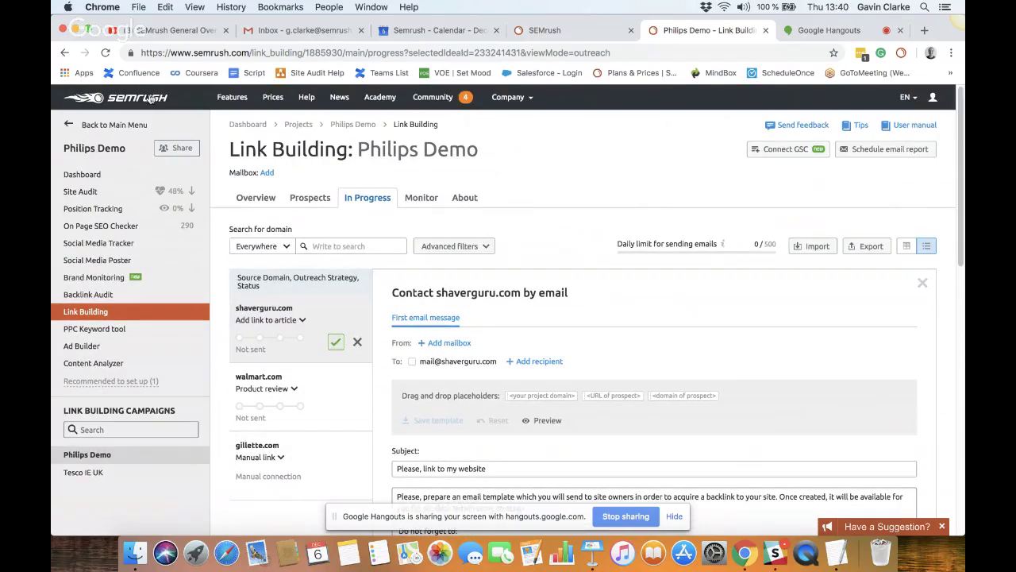
{"action": "left_click", "coordinate": [67, 53]}
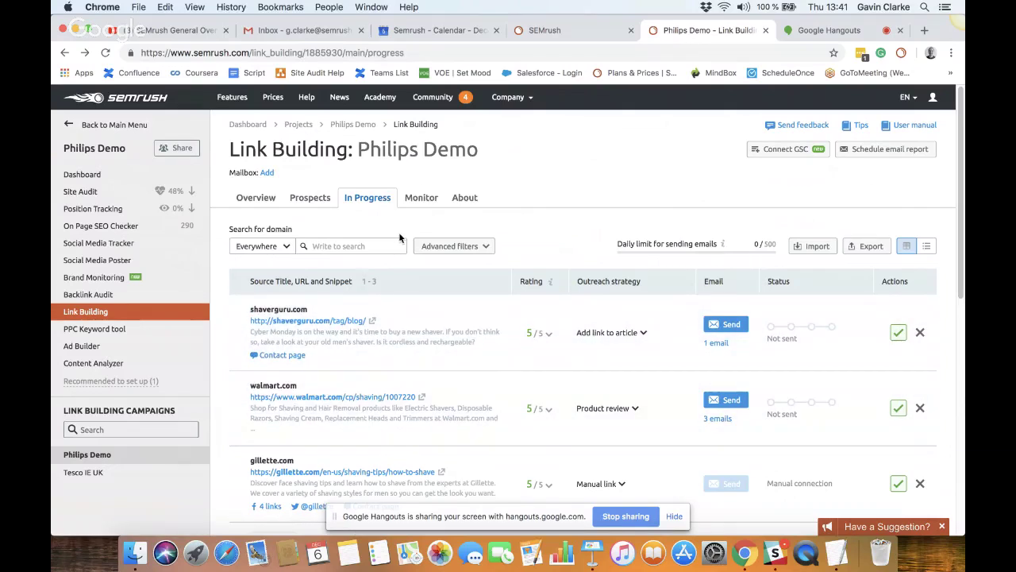
{"action": "left_click", "coordinate": [421, 203]}
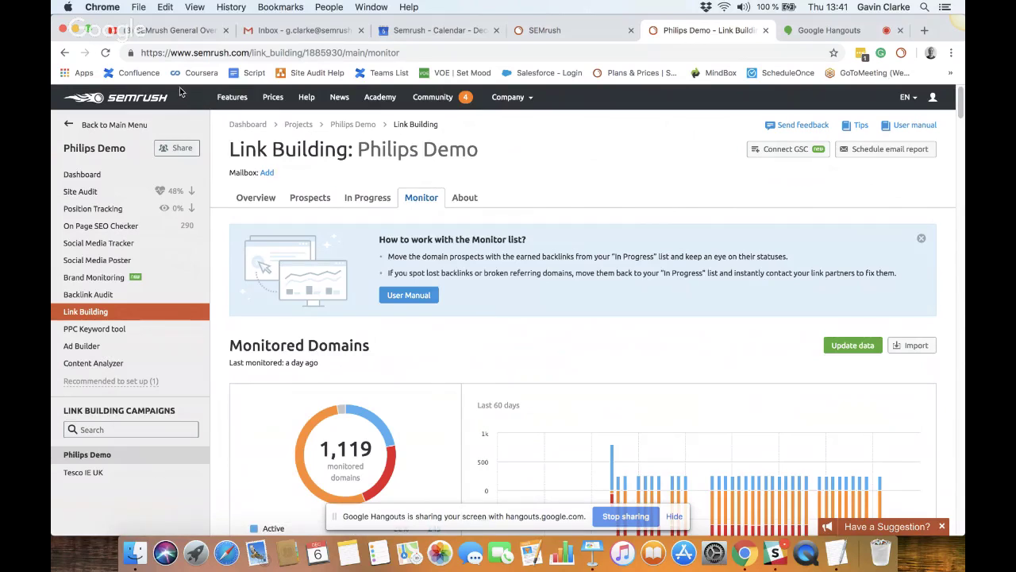
Step: Return to the main dashboard, open Advertising Research under Domain Analytics and look up the domain philip.com
{"action": "left_click", "coordinate": [131, 104]}
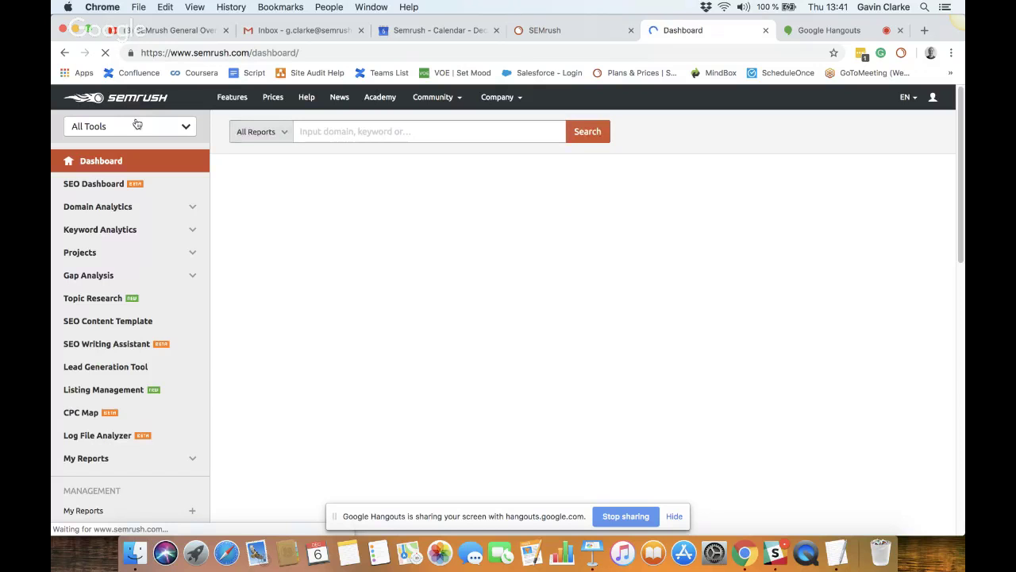
{"action": "left_click", "coordinate": [144, 207]}
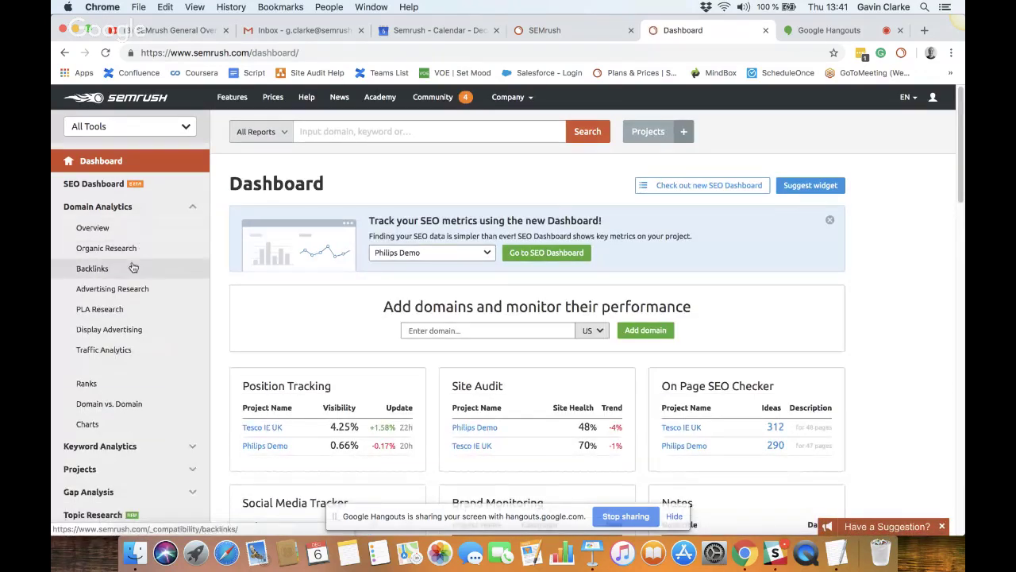
{"action": "left_click", "coordinate": [139, 288]}
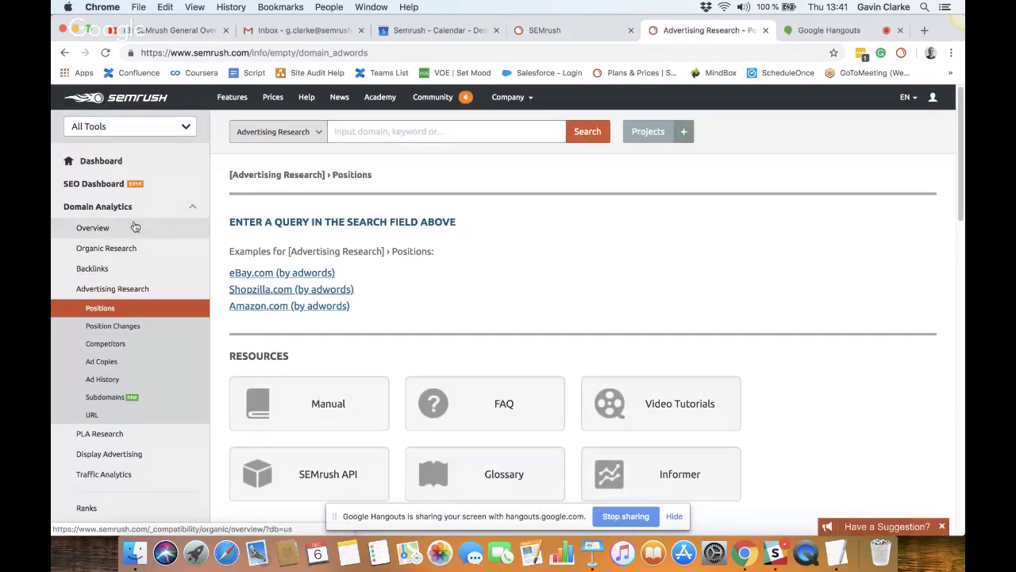
{"action": "left_click", "coordinate": [363, 131]}
{"action": "type", "text": "philip.com"}
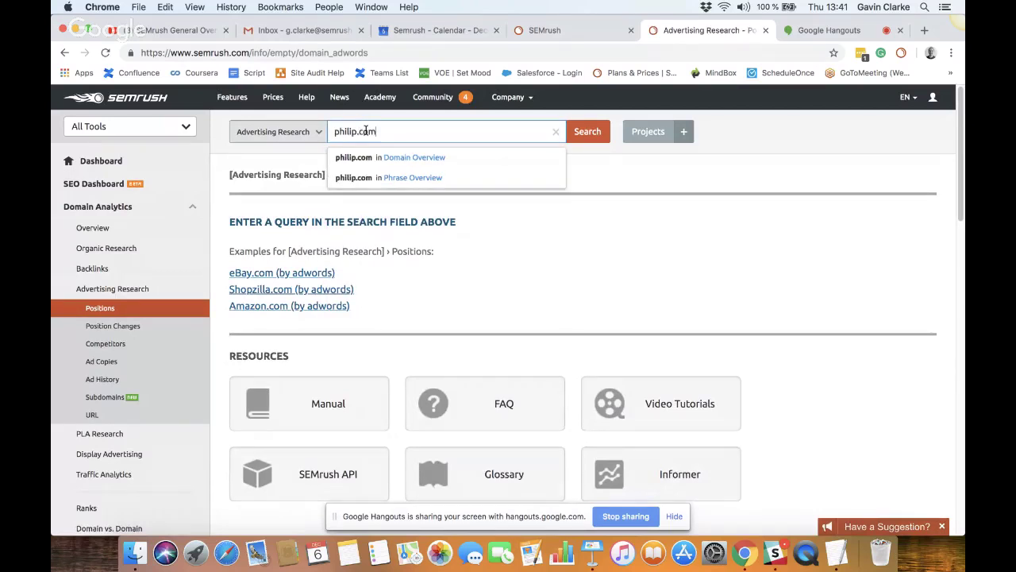
{"action": "key", "text": "Return"}
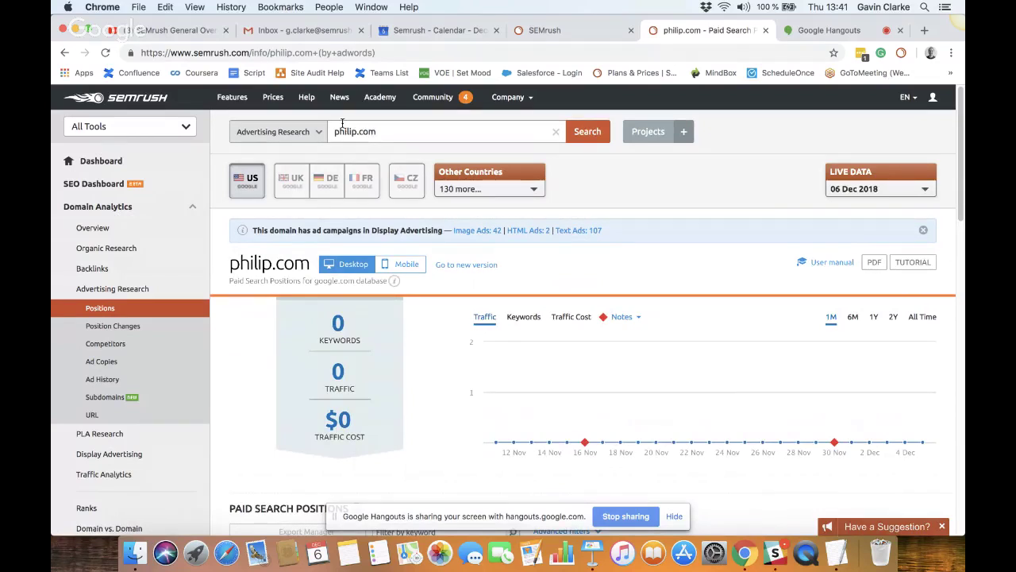
{"action": "scroll", "coordinate": [366, 135], "scroll_direction": "down", "scroll_amount": 3}
{"action": "scroll", "coordinate": [366, 155], "scroll_direction": "up", "scroll_amount": 3}
Step: Correct the searched domain to philips.com and examine its paid traffic chart and paid search positions table
{"action": "left_click", "coordinate": [382, 133]}
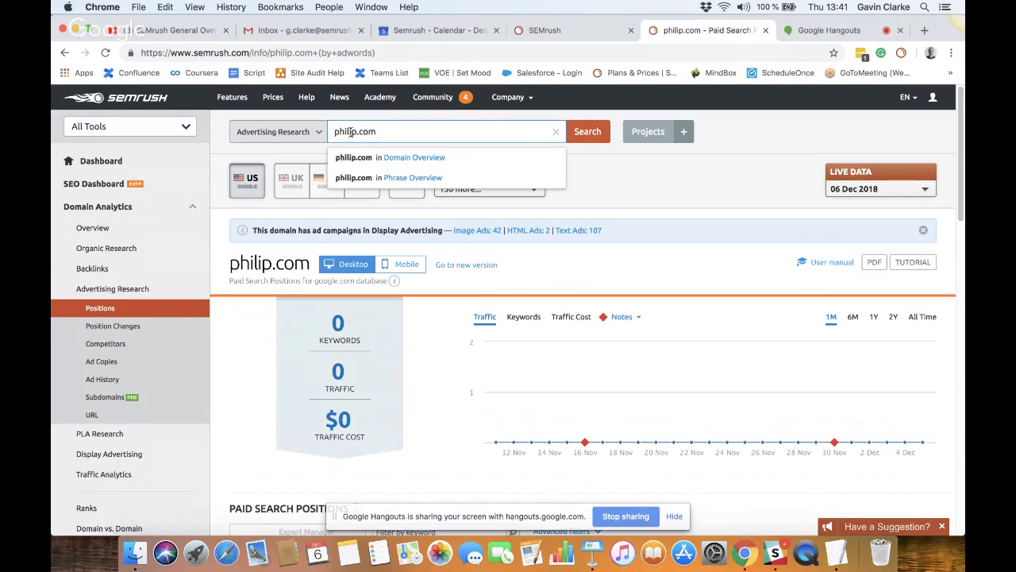
{"action": "left_click", "coordinate": [358, 135]}
{"action": "type", "text": "s"}
{"action": "key", "text": "Return"}
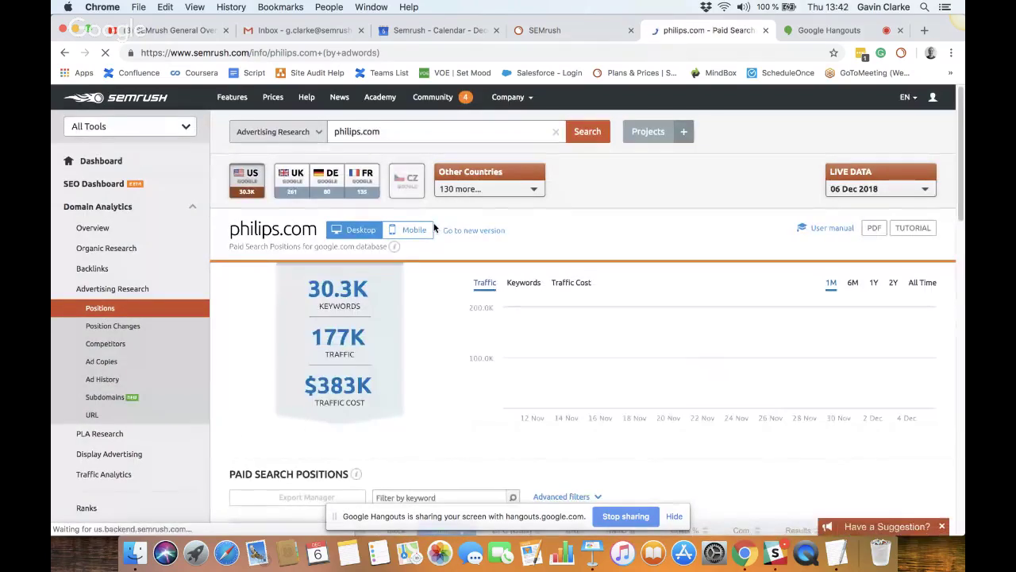
{"action": "scroll", "coordinate": [433, 228], "scroll_direction": "down", "scroll_amount": 4}
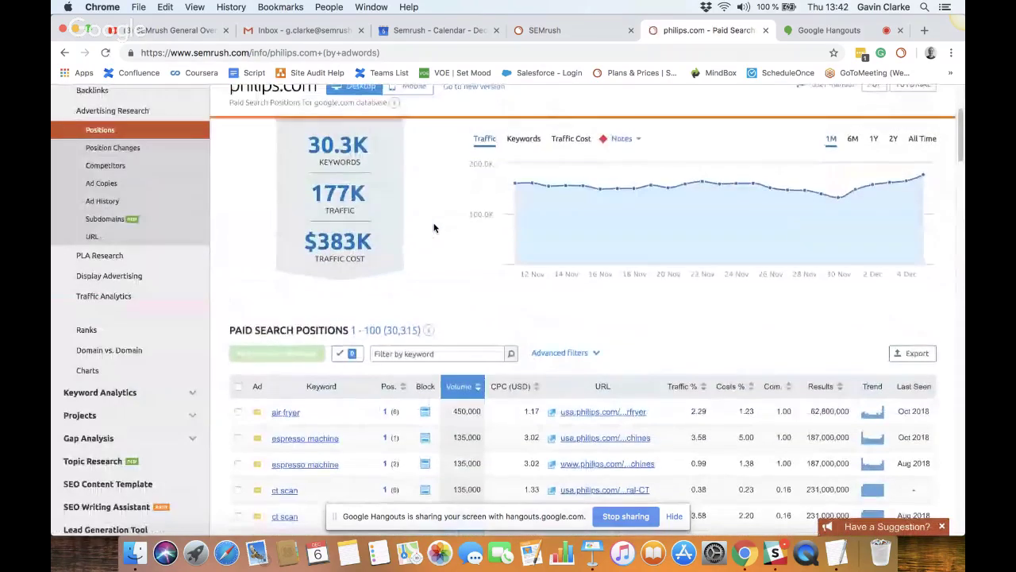
{"action": "scroll", "coordinate": [434, 228], "scroll_direction": "down", "scroll_amount": 3}
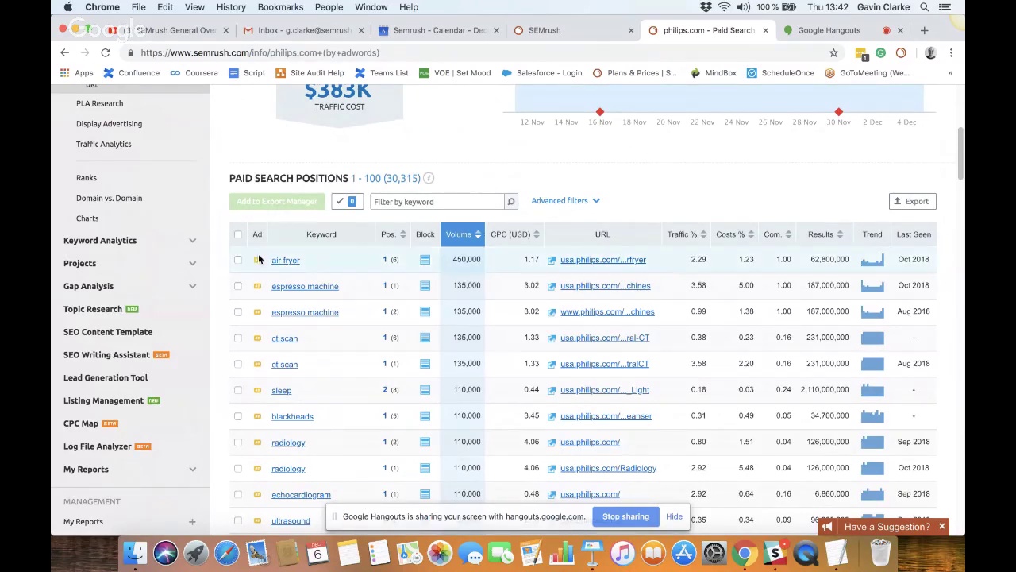
{"action": "mouse_move", "coordinate": [258, 263]}
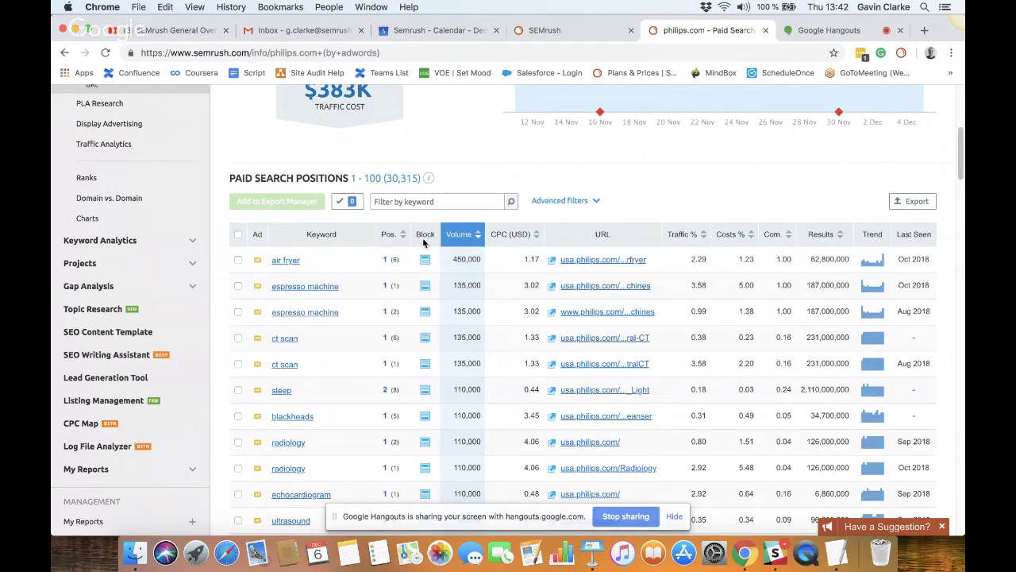
{"action": "mouse_move", "coordinate": [425, 244]}
{"action": "scroll", "coordinate": [320, 217], "scroll_direction": "up", "scroll_amount": 3}
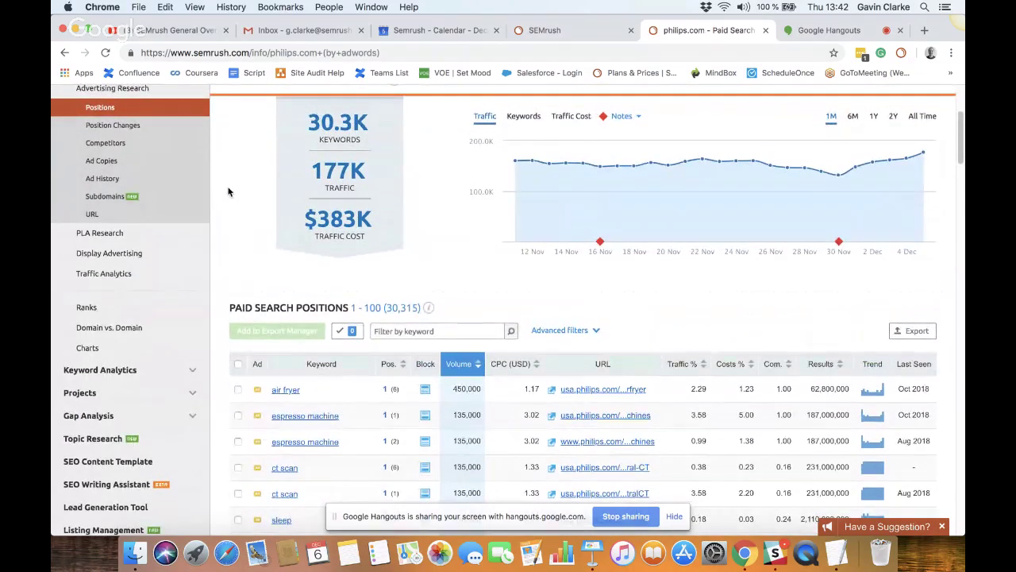
Step: View the ad copies of philips.com and inspect its ad history, including the February 2018 ad for the keyword "ct scan"
{"action": "left_click", "coordinate": [138, 159]}
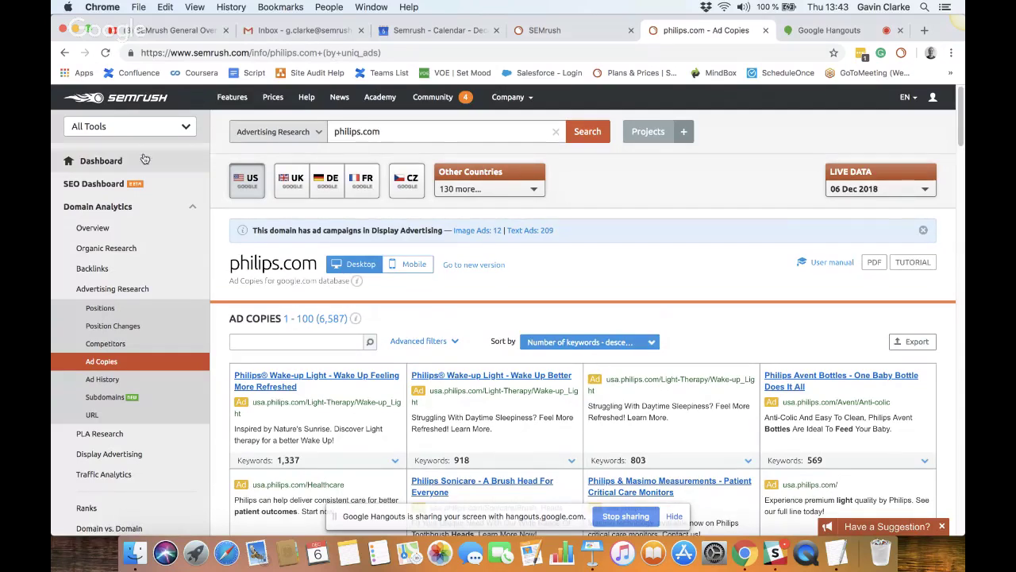
{"action": "scroll", "coordinate": [414, 393], "scroll_direction": "down", "scroll_amount": 1}
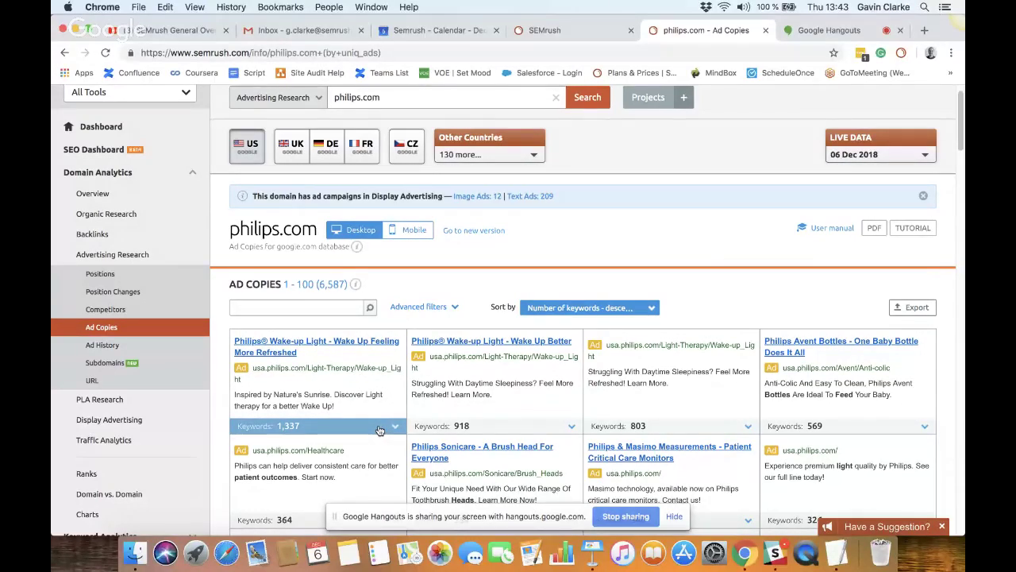
{"action": "left_click", "coordinate": [123, 343]}
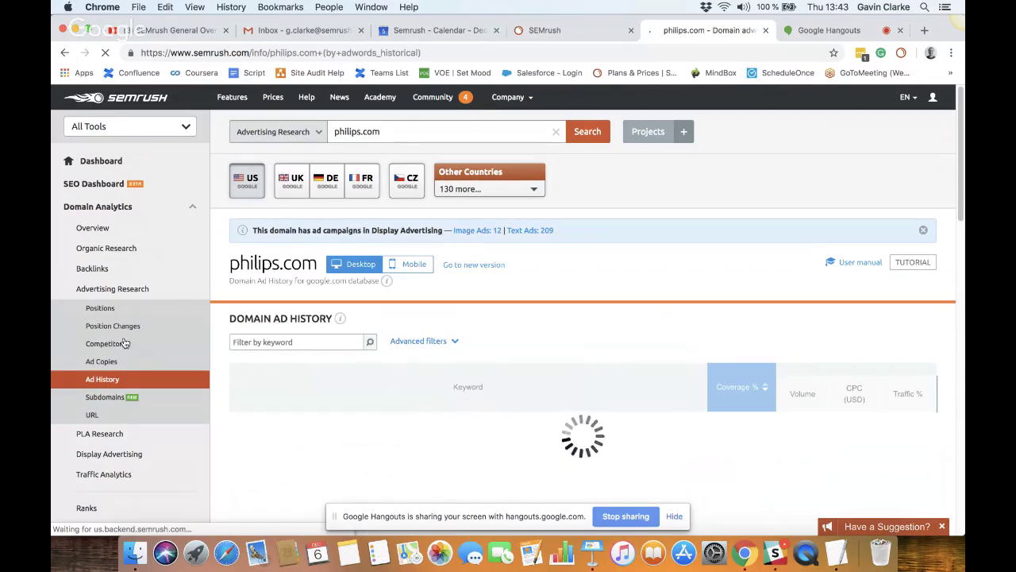
{"action": "scroll", "coordinate": [517, 265], "scroll_direction": "down", "scroll_amount": 2}
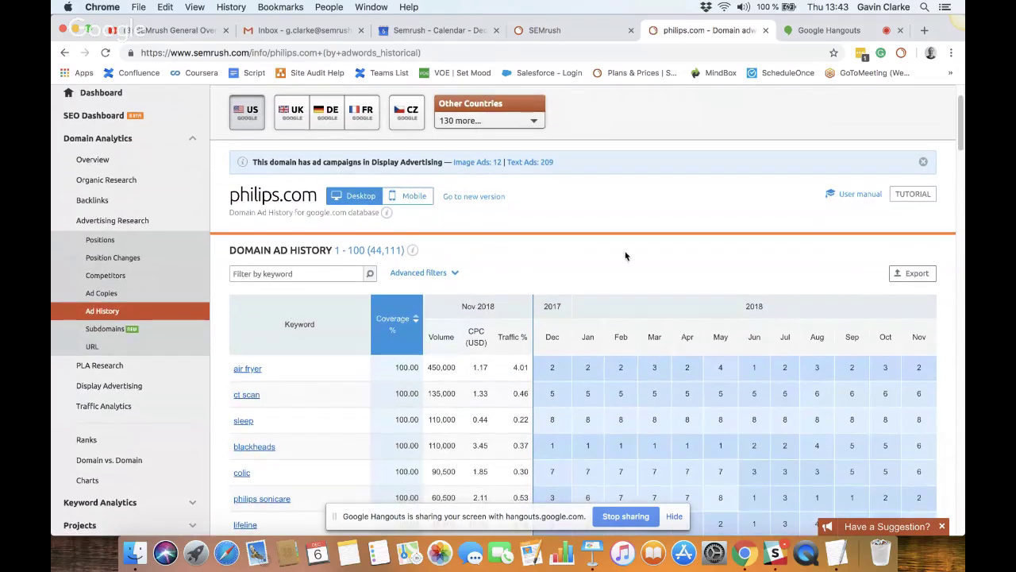
{"action": "scroll", "coordinate": [623, 255], "scroll_direction": "down", "scroll_amount": 1}
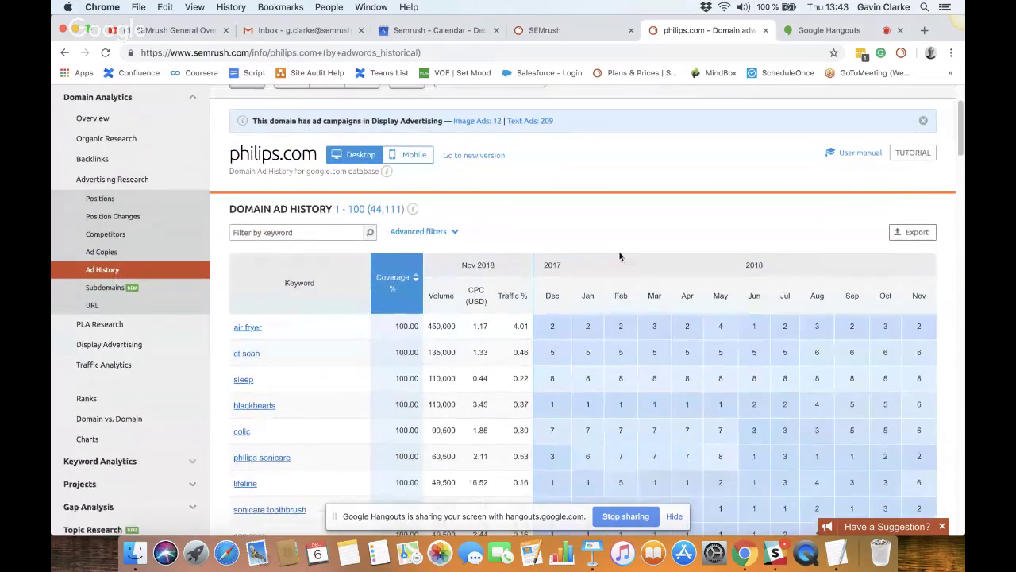
{"action": "left_click", "coordinate": [616, 355]}
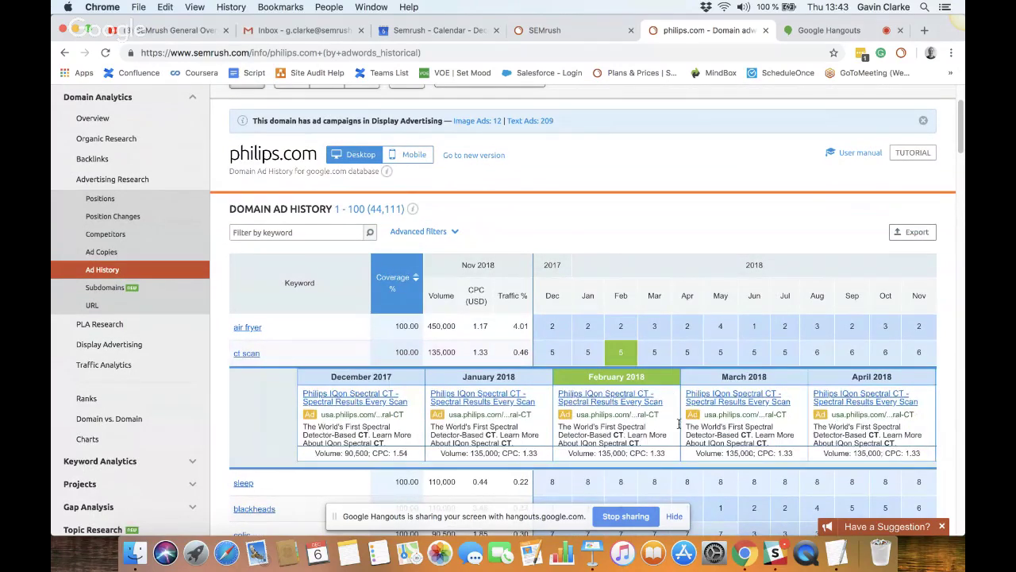
{"action": "left_click", "coordinate": [631, 355]}
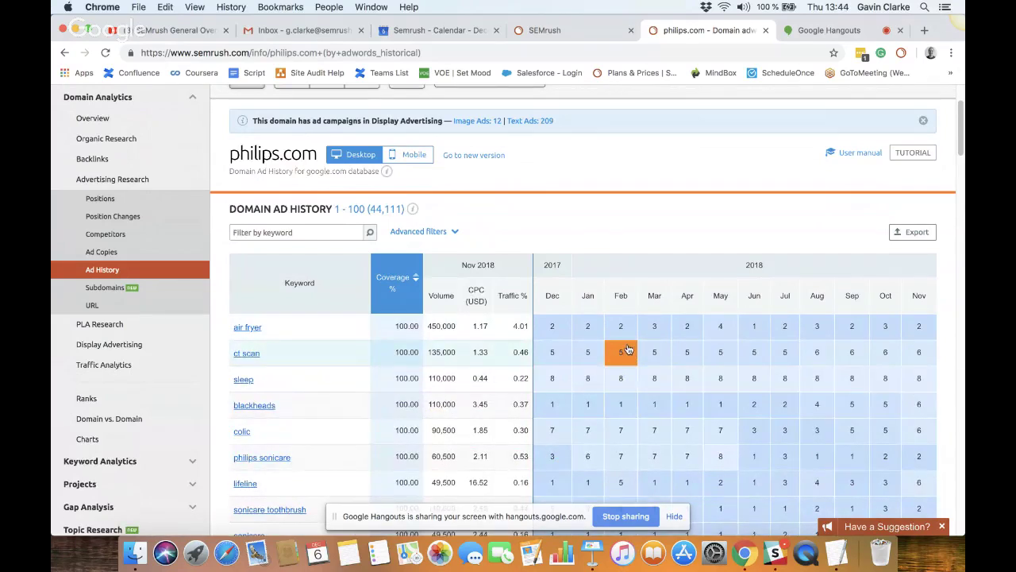
Step: Open the Philips Demo project's PPC Keyword tool and look through the keywords in its default campaign
{"action": "scroll", "coordinate": [78, 318], "scroll_direction": "down", "scroll_amount": 1}
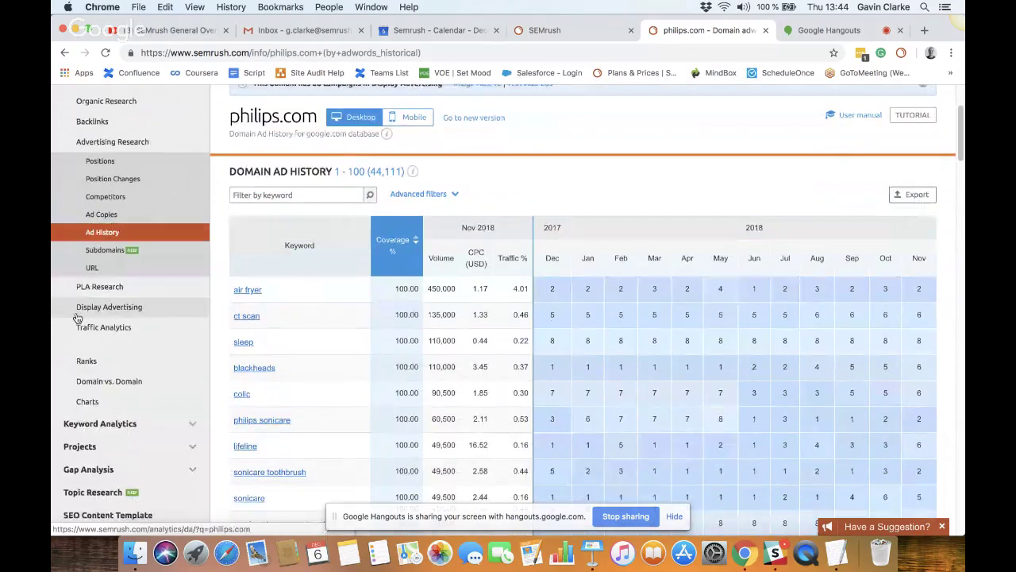
{"action": "scroll", "coordinate": [71, 322], "scroll_direction": "down", "scroll_amount": 1}
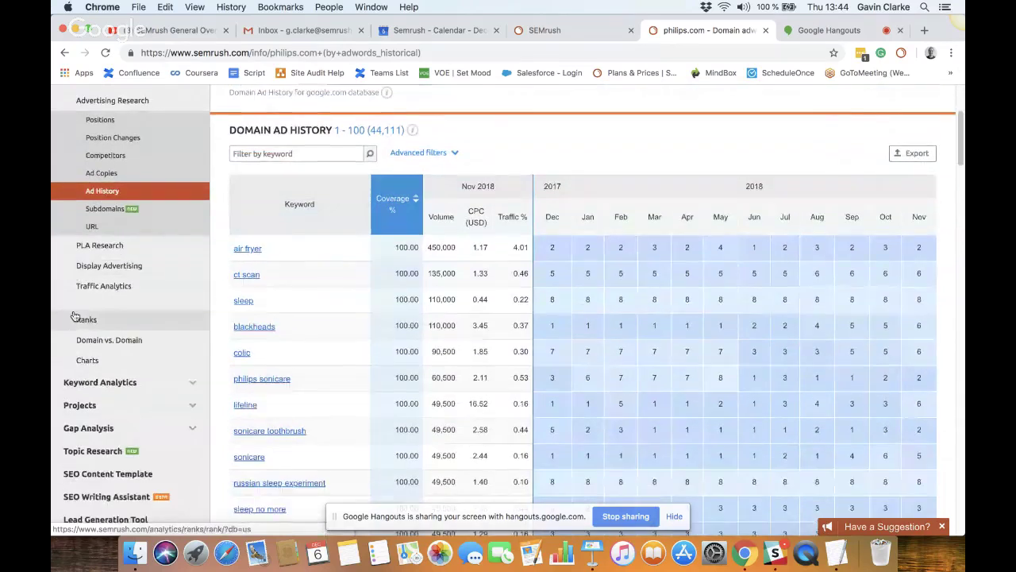
{"action": "left_click", "coordinate": [77, 413]}
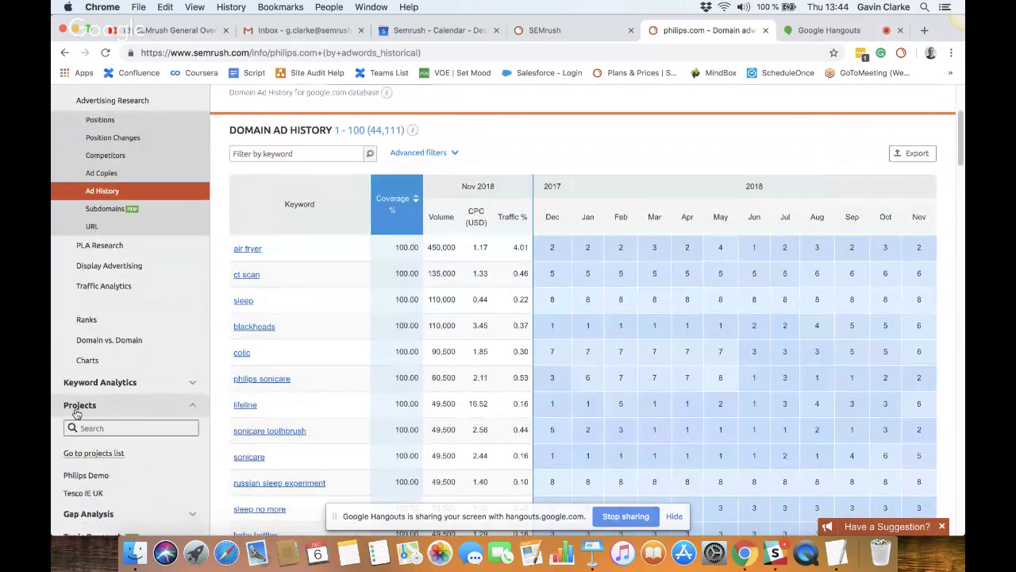
{"action": "left_click", "coordinate": [87, 475]}
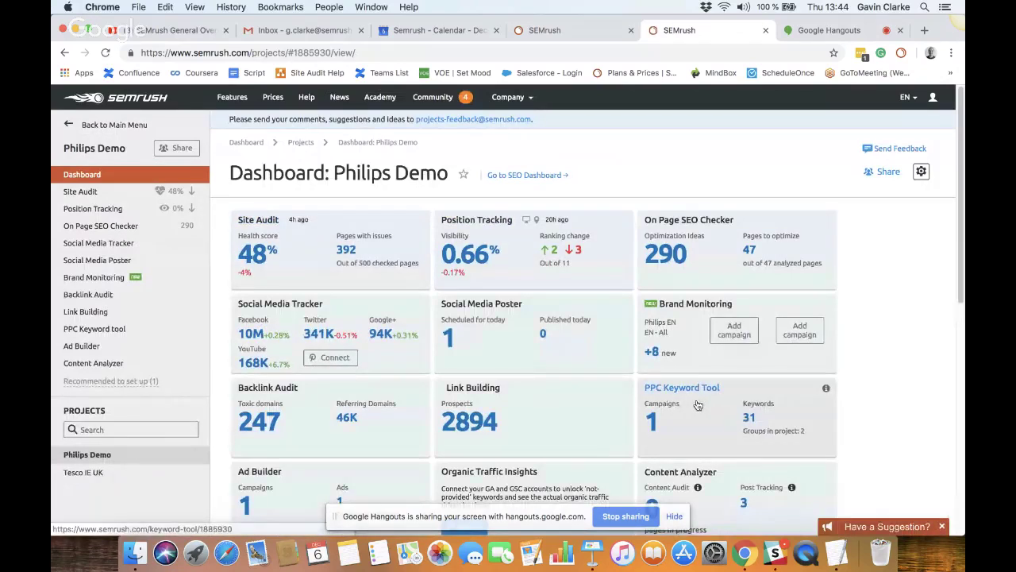
{"action": "left_click", "coordinate": [698, 405]}
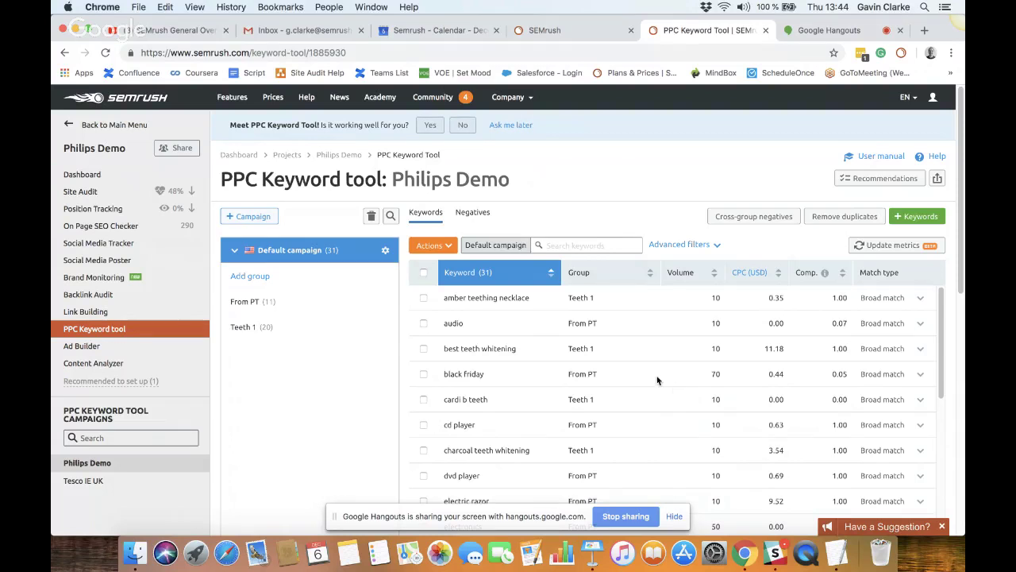
{"action": "scroll", "coordinate": [648, 342], "scroll_direction": "down", "scroll_amount": 1}
{"action": "scroll", "coordinate": [648, 341], "scroll_direction": "down", "scroll_amount": 3}
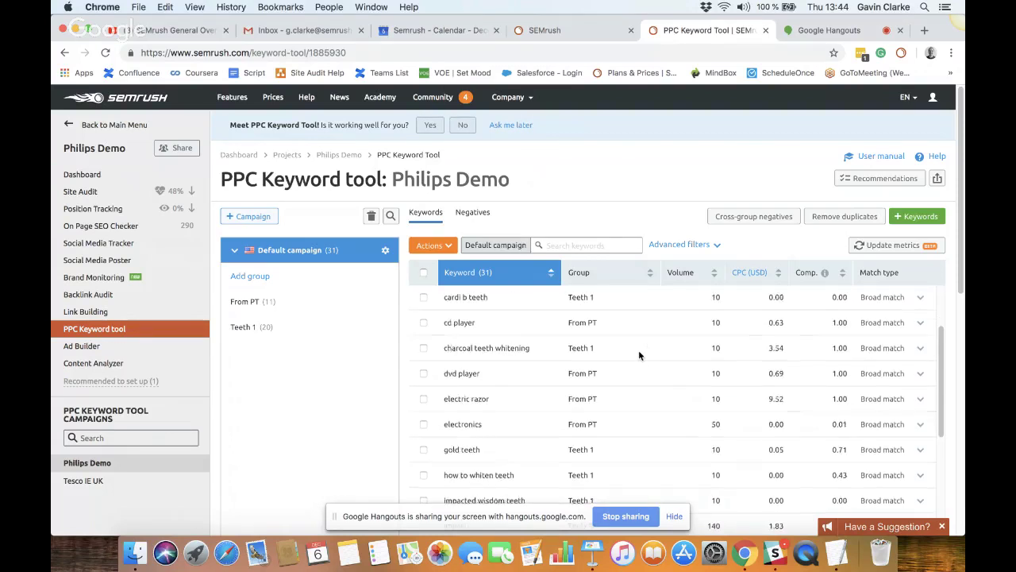
Step: Show only the keywords of the From PT group and look at the entry field for adding another group to the default campaign
{"action": "scroll", "coordinate": [645, 348], "scroll_direction": "up", "scroll_amount": 3}
{"action": "scroll", "coordinate": [642, 352], "scroll_direction": "down", "scroll_amount": 1}
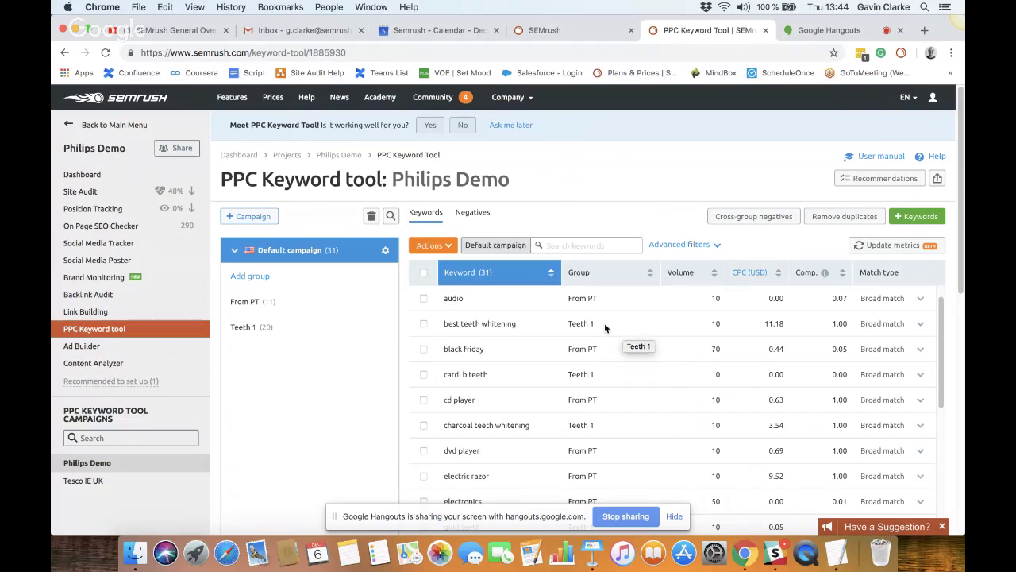
{"action": "left_click", "coordinate": [270, 310]}
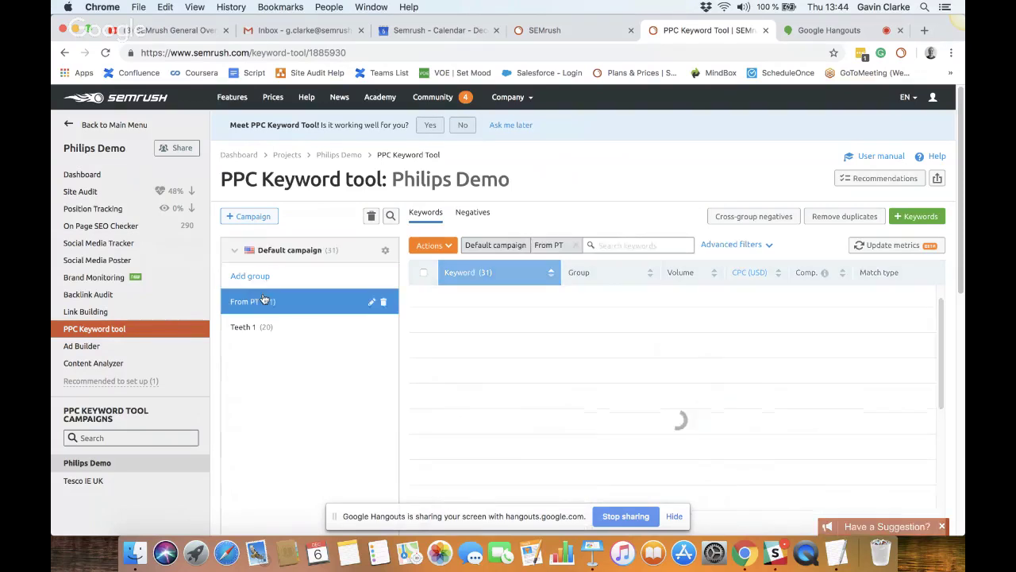
{"action": "left_click", "coordinate": [260, 278]}
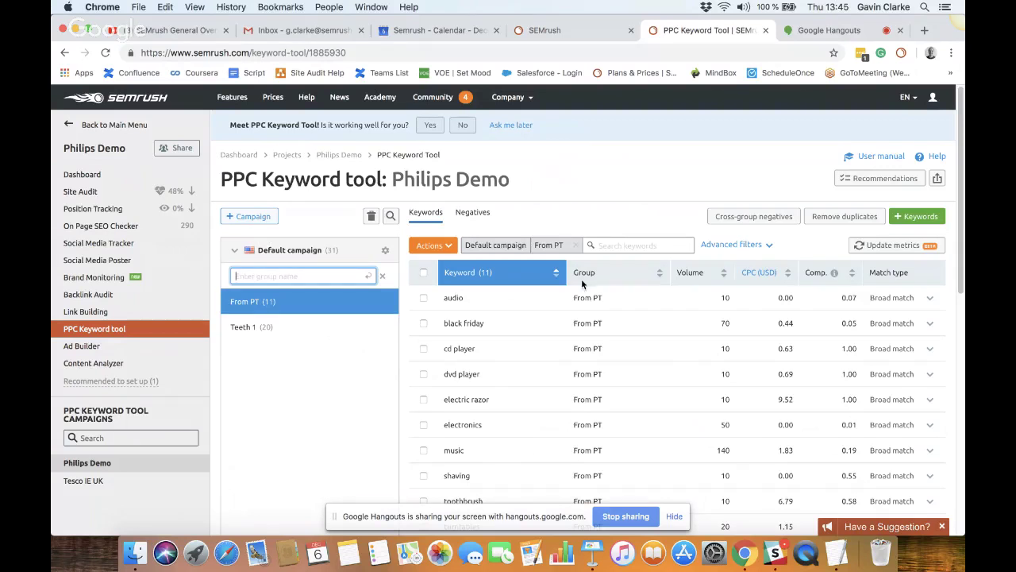
{"action": "left_click", "coordinate": [713, 164]}
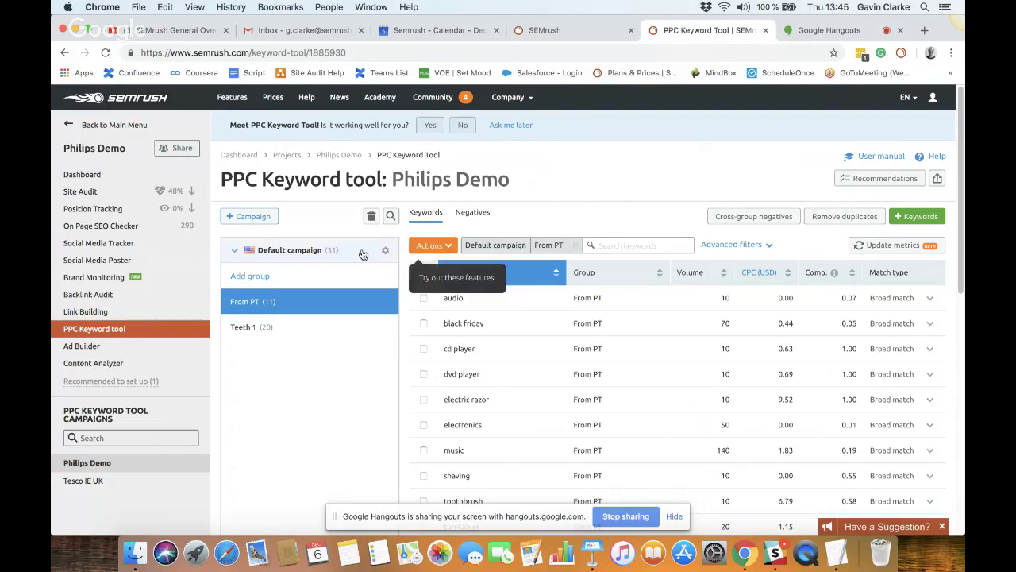
{"action": "left_click", "coordinate": [284, 274]}
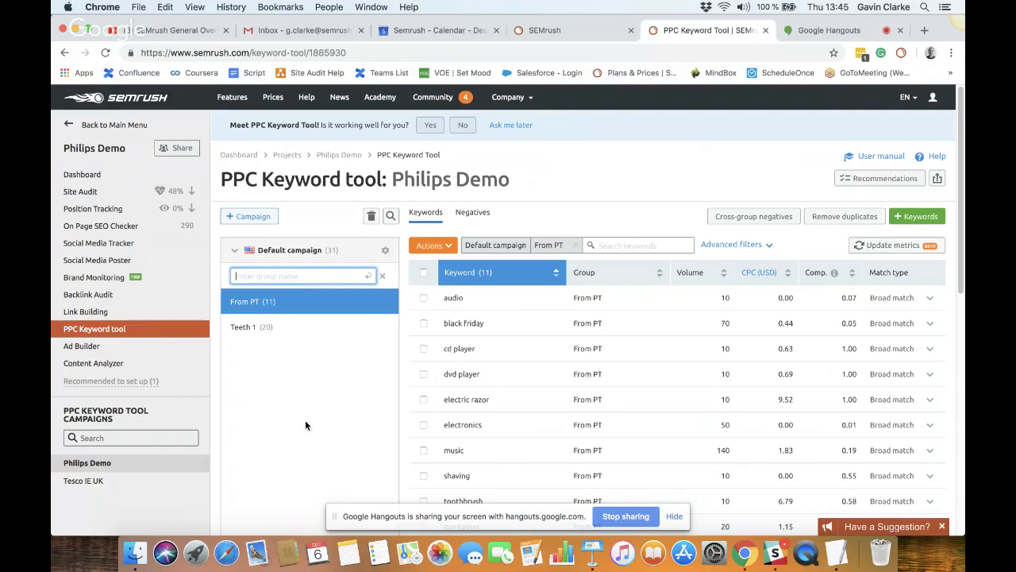
{"action": "left_click", "coordinate": [305, 425]}
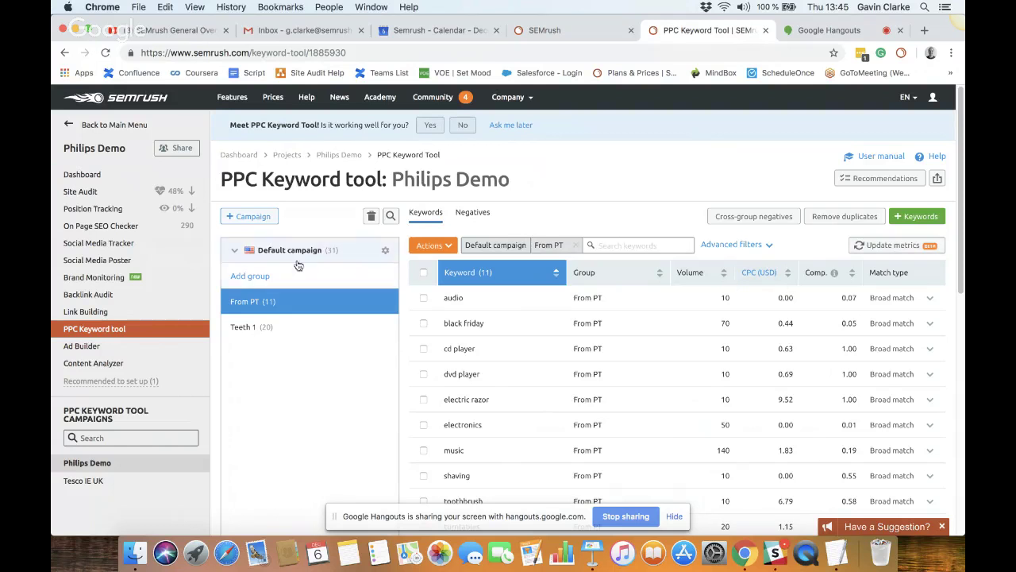
Step: Open the project's Ad Builder and search for competitor text ads by the domain philips.com
{"action": "left_click", "coordinate": [104, 346]}
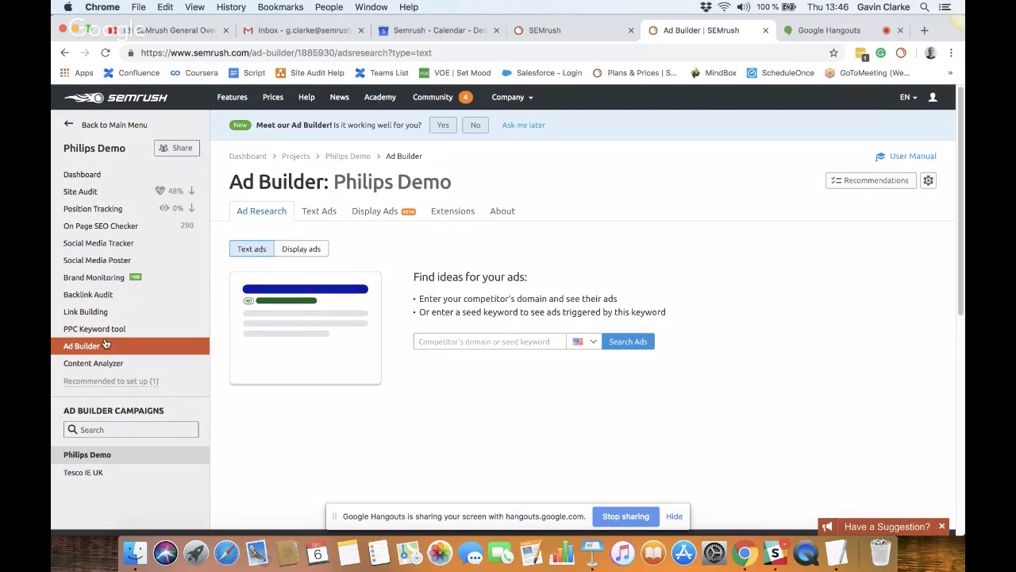
{"action": "left_click", "coordinate": [474, 341]}
{"action": "type", "text": "phil"}
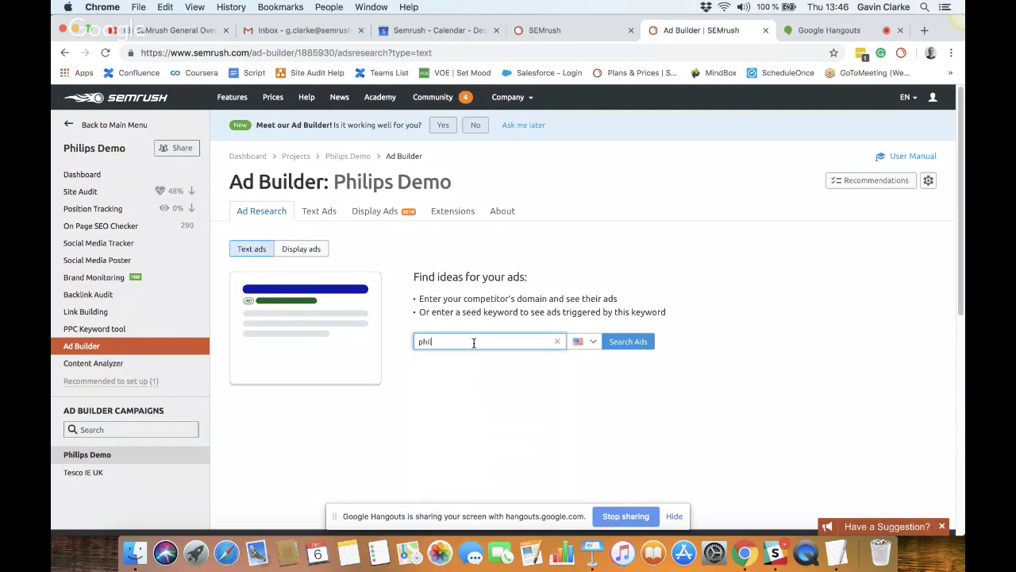
{"action": "type", "text": "ips.com"}
{"action": "key", "text": "Return"}
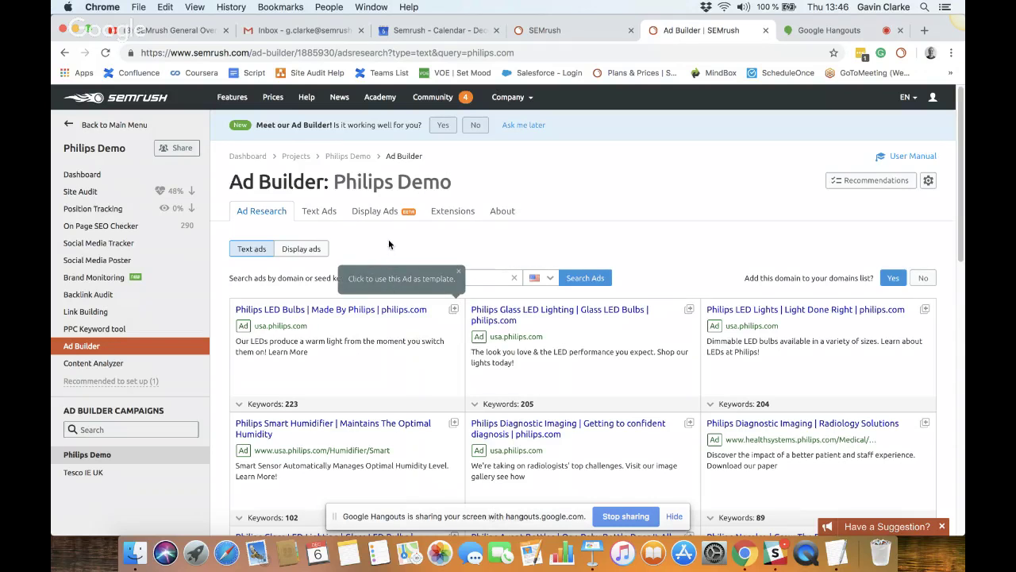
Step: View the project's text ads, open the "Generic Headline" ad for editing, review its fields and close it without changes
{"action": "left_click", "coordinate": [315, 223]}
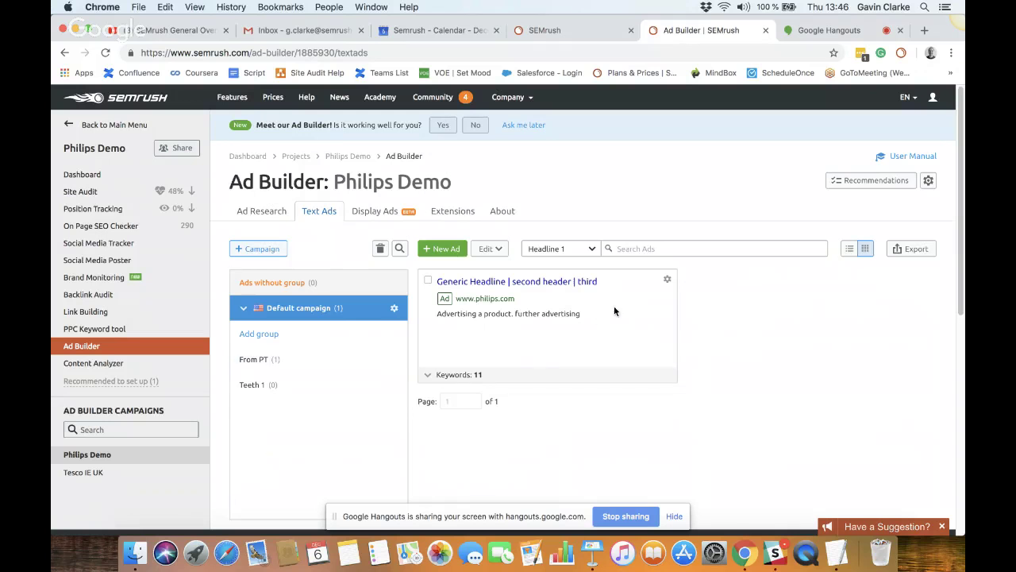
{"action": "left_click", "coordinate": [667, 279]}
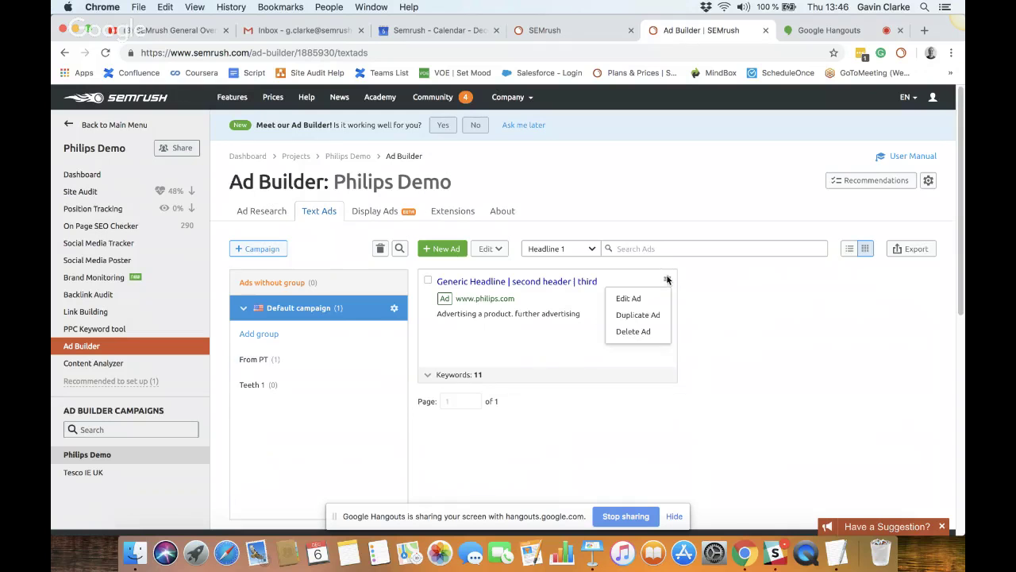
{"action": "left_click", "coordinate": [633, 298]}
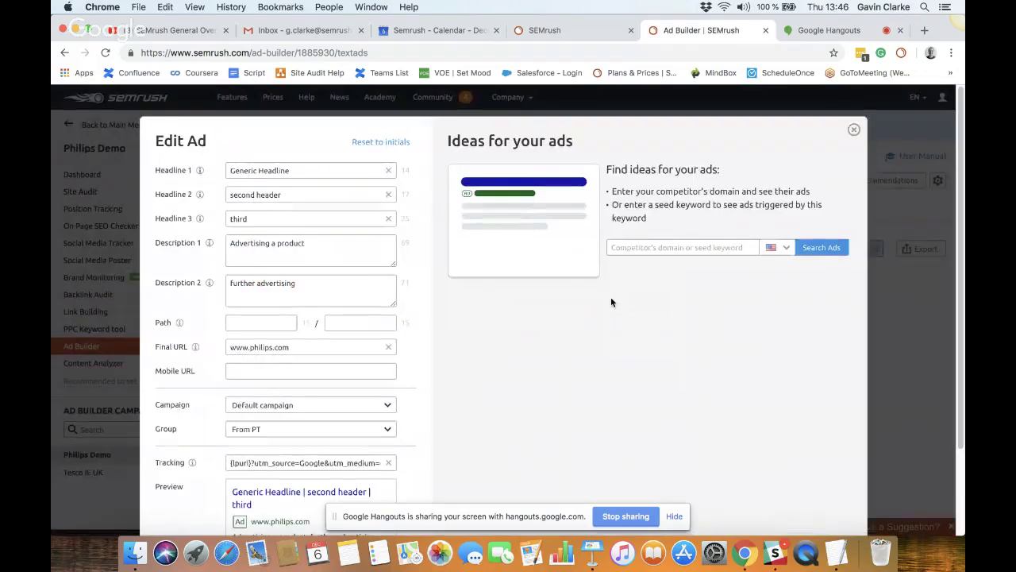
{"action": "scroll", "coordinate": [588, 322], "scroll_direction": "down", "scroll_amount": 1}
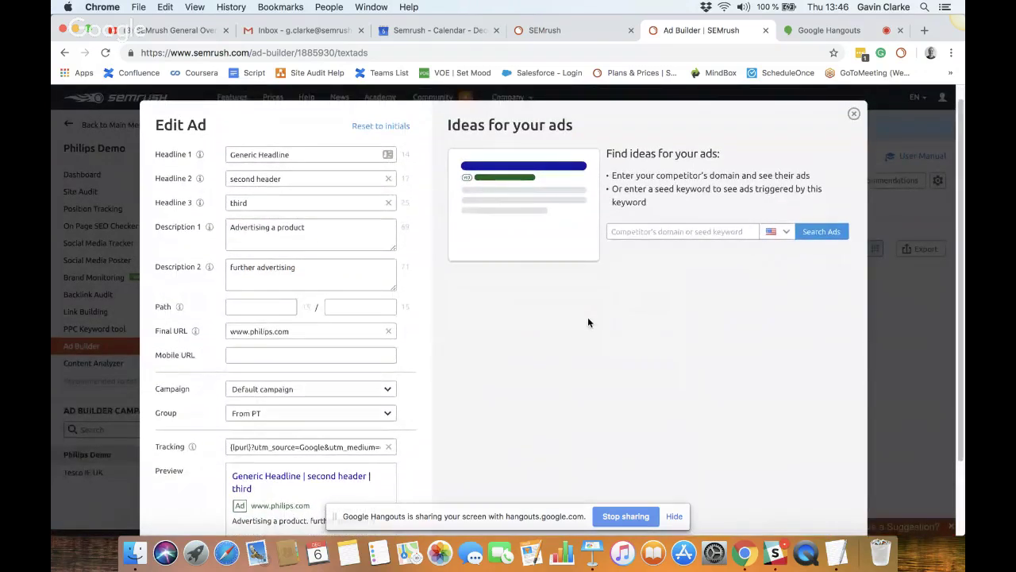
{"action": "scroll", "coordinate": [589, 322], "scroll_direction": "down", "scroll_amount": 1}
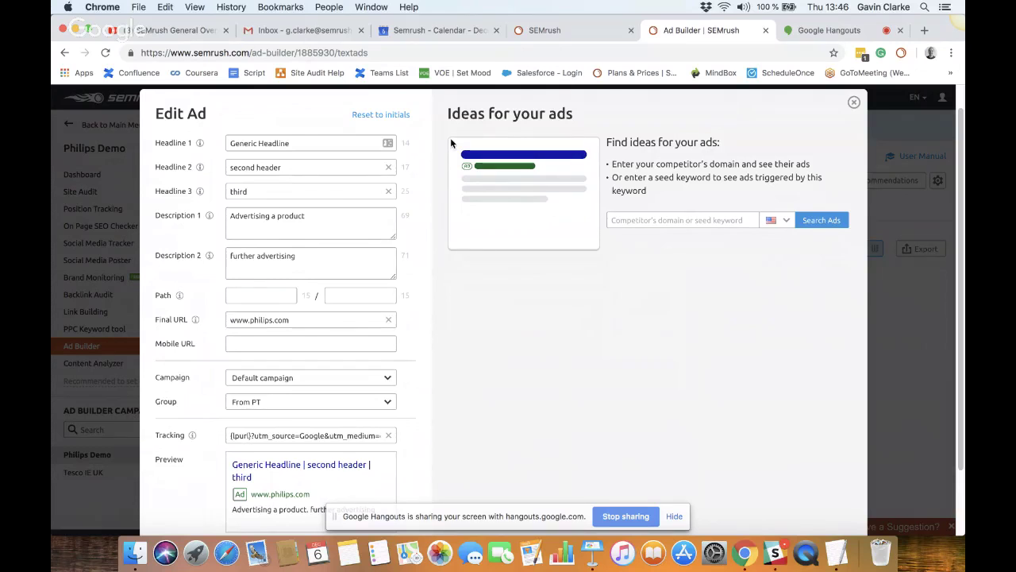
{"action": "left_click", "coordinate": [296, 143]}
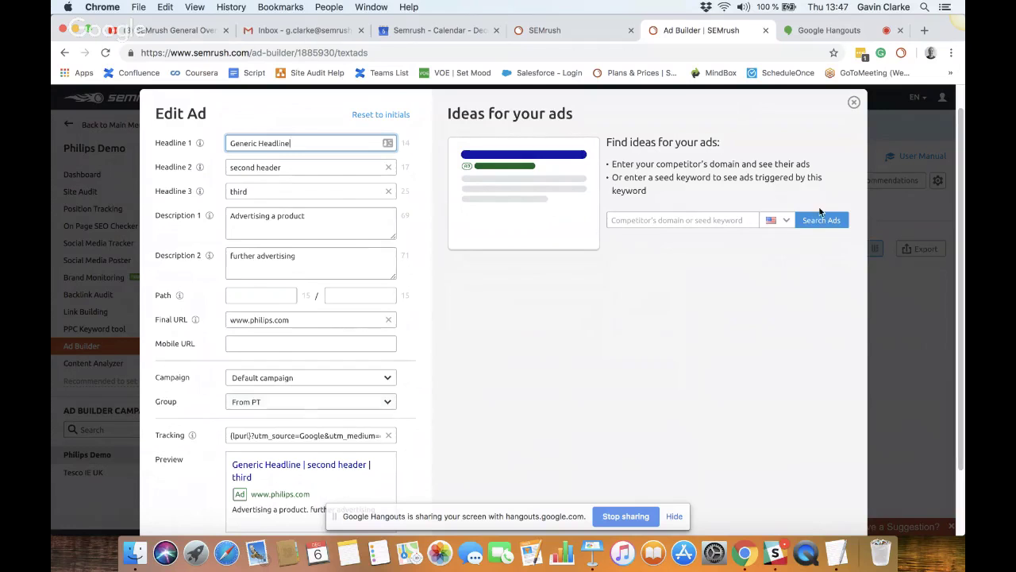
{"action": "left_click", "coordinate": [854, 103]}
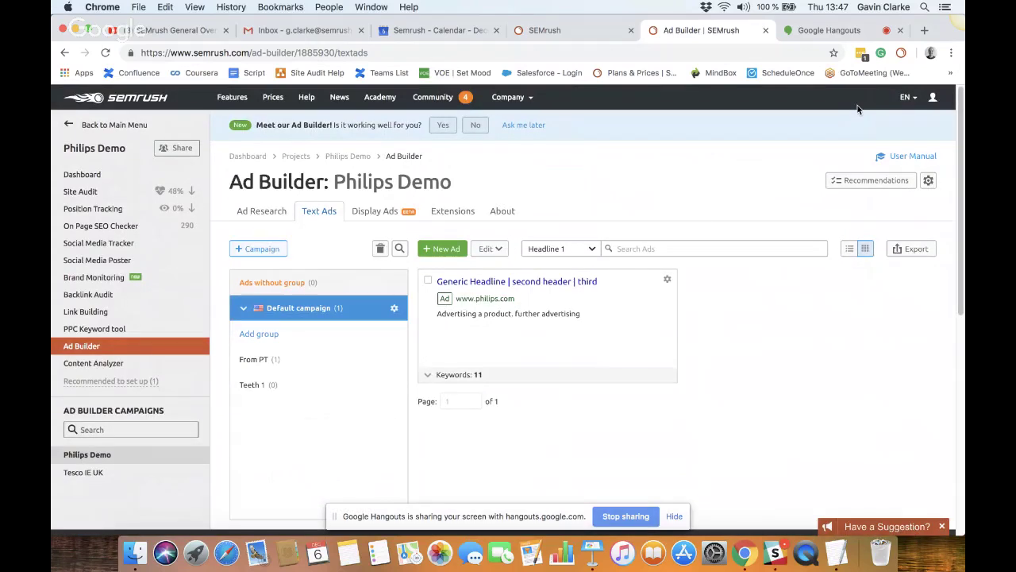
Step: Go back to Ad Research and search for display ads by the domain sony.com
{"action": "left_click", "coordinate": [265, 212]}
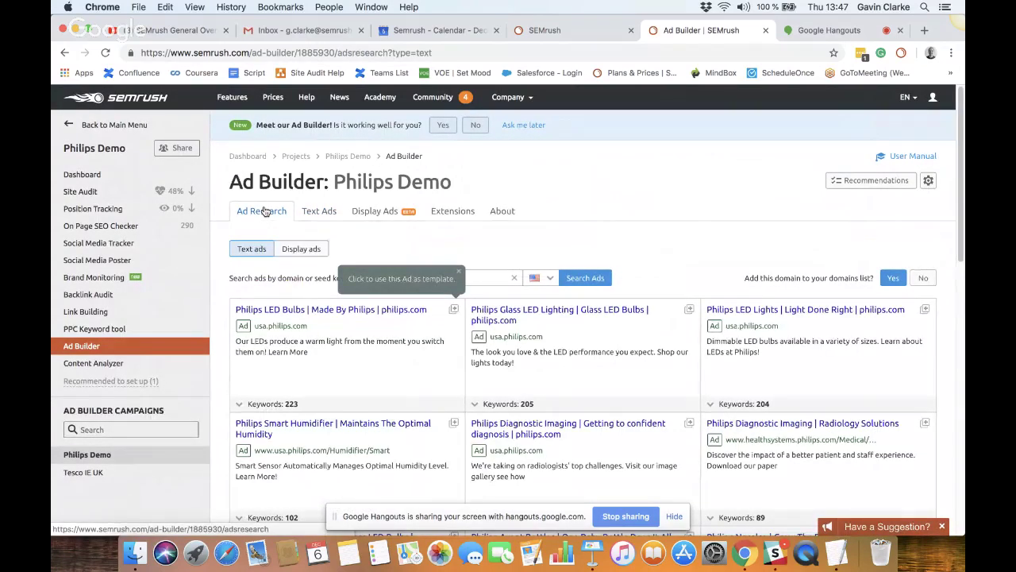
{"action": "left_click", "coordinate": [304, 248]}
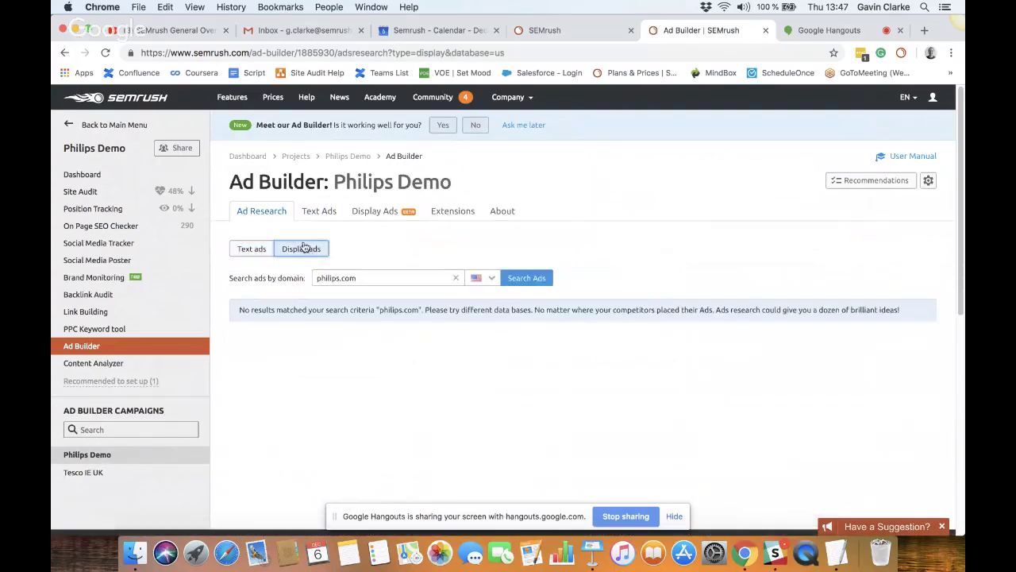
{"action": "triple_click", "coordinate": [368, 276]}
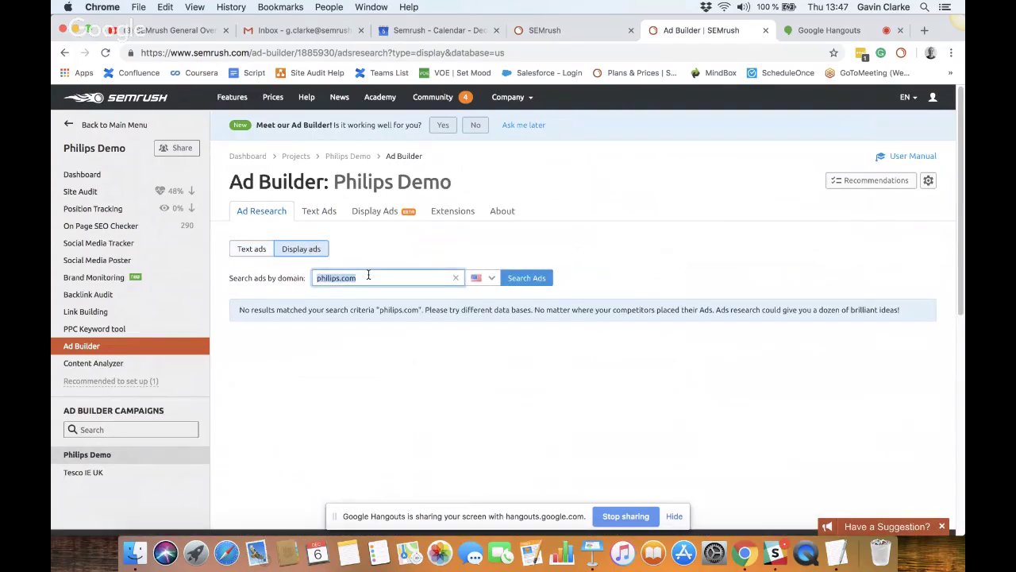
{"action": "type", "text": "sony.com"}
{"action": "key", "text": "Return"}
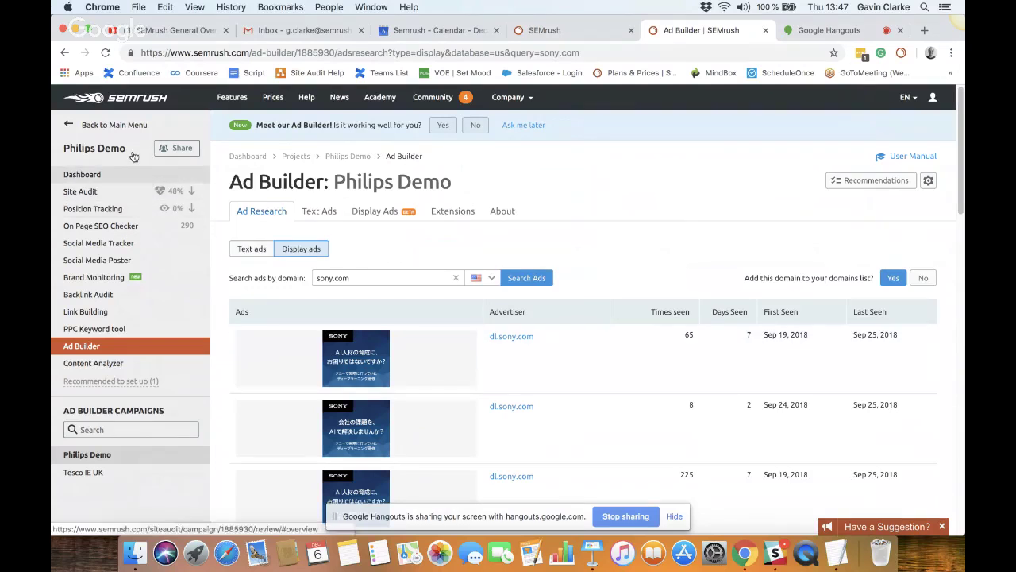
Step: Return to the main dashboard and open the Philips Demo project from the projects list
{"action": "left_click", "coordinate": [136, 104]}
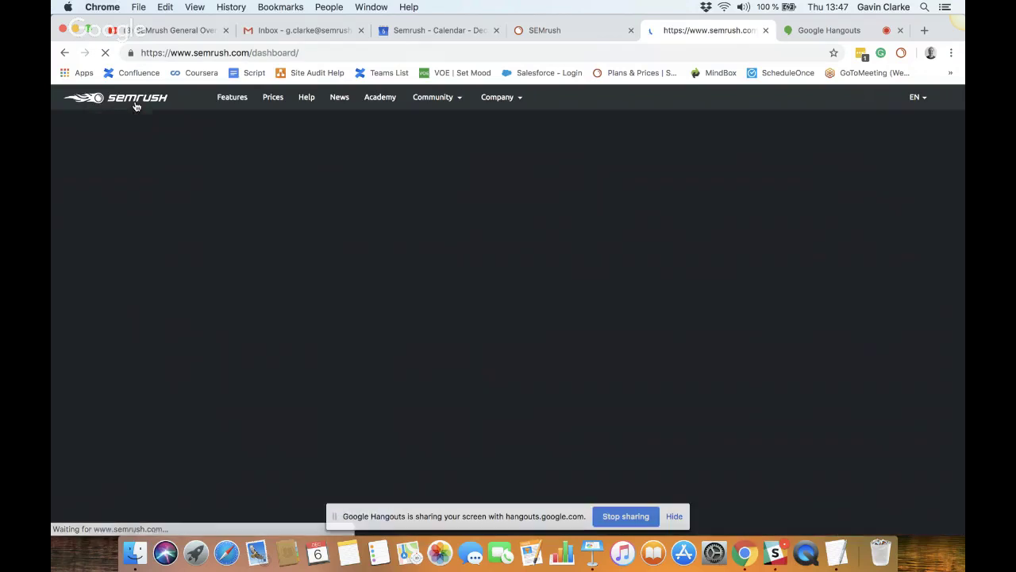
{"action": "scroll", "coordinate": [85, 175], "scroll_direction": "down", "scroll_amount": 1}
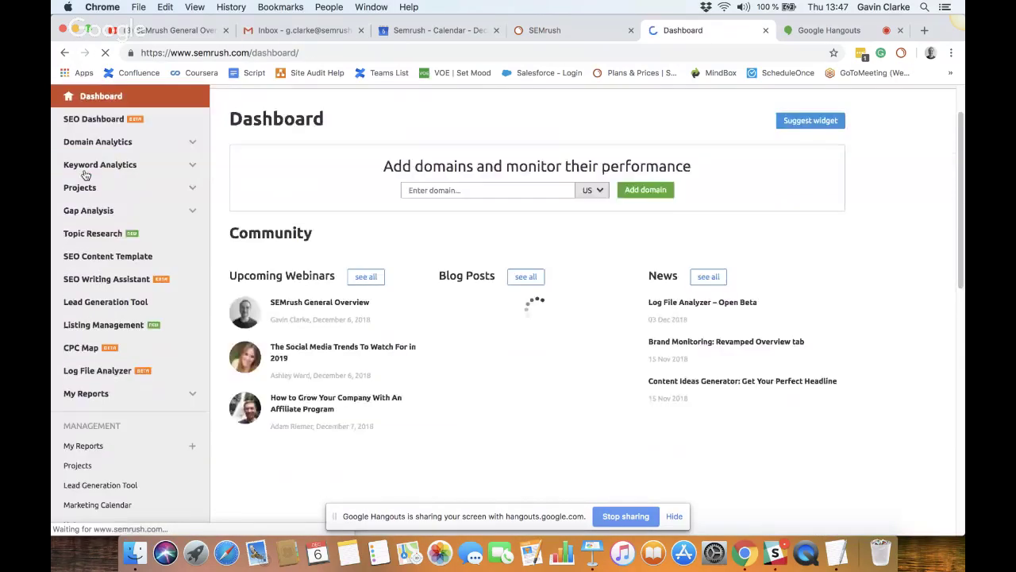
{"action": "left_click", "coordinate": [70, 464]}
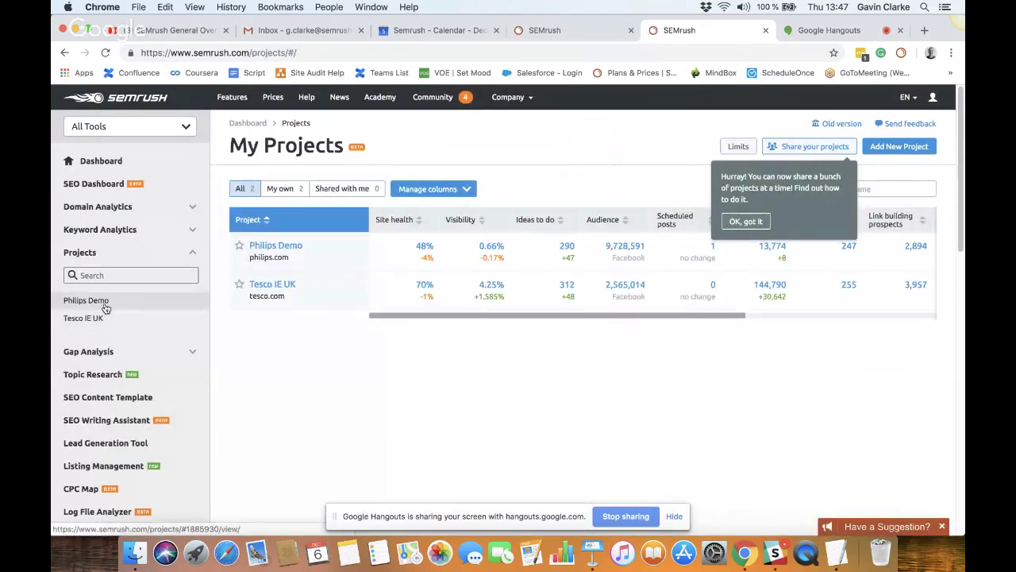
{"action": "left_click", "coordinate": [105, 306]}
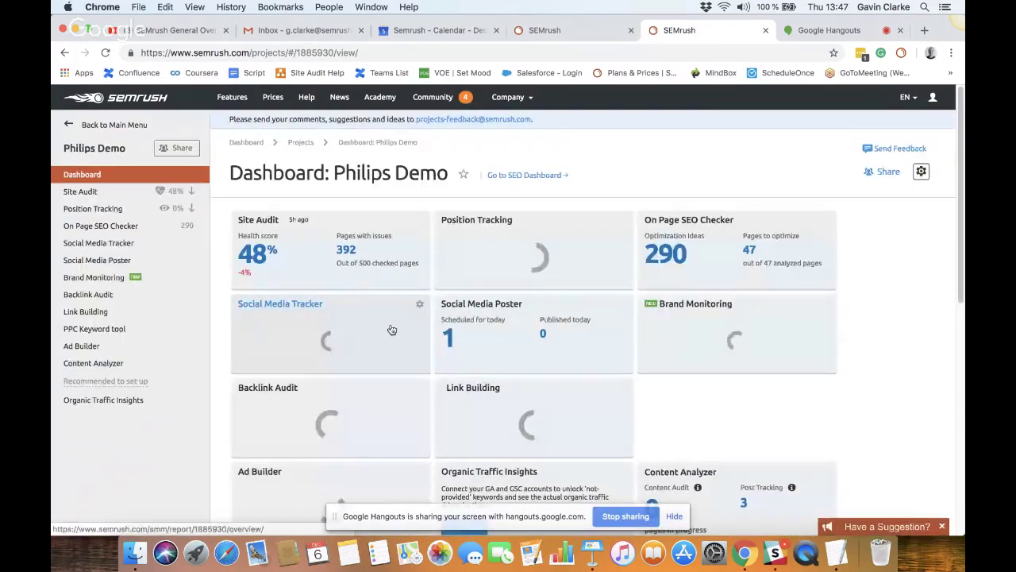
Step: Open the Social Media Tracker and examine the Google+ audience figures and followers trend chart
{"action": "left_click", "coordinate": [380, 333]}
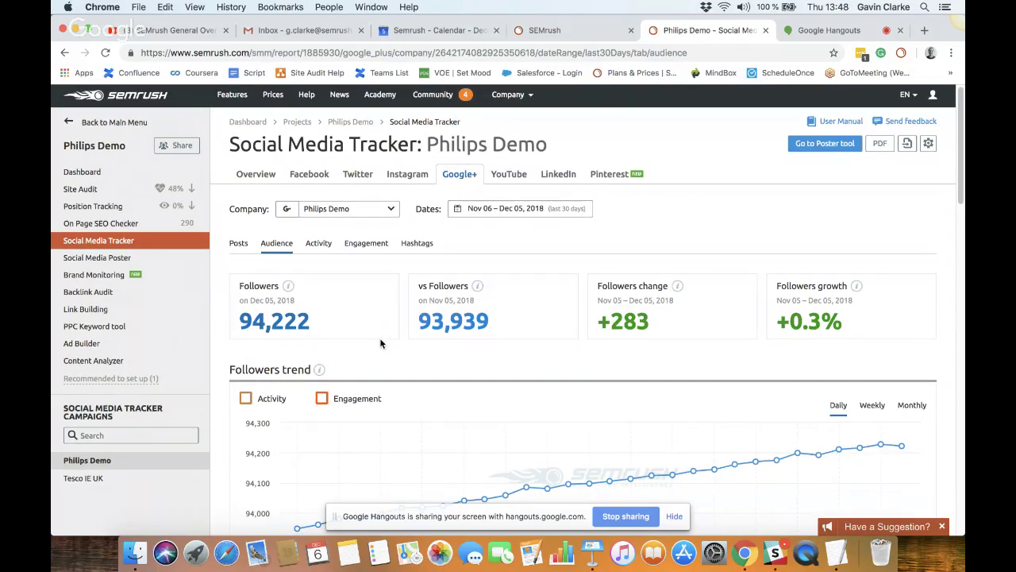
{"action": "scroll", "coordinate": [380, 342], "scroll_direction": "down", "scroll_amount": 2}
{"action": "scroll", "coordinate": [380, 343], "scroll_direction": "down", "scroll_amount": 2}
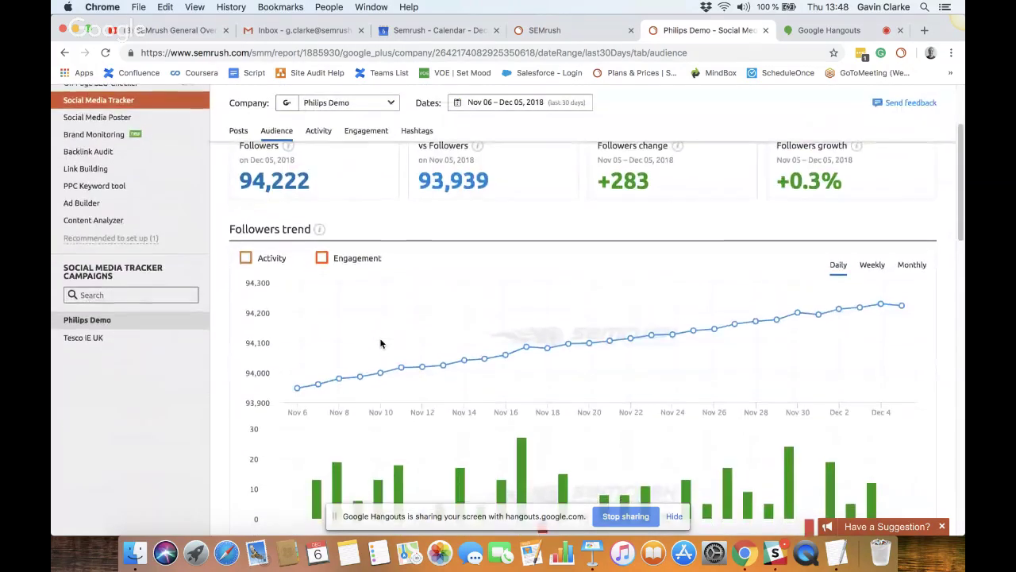
{"action": "scroll", "coordinate": [381, 342], "scroll_direction": "up", "scroll_amount": 4}
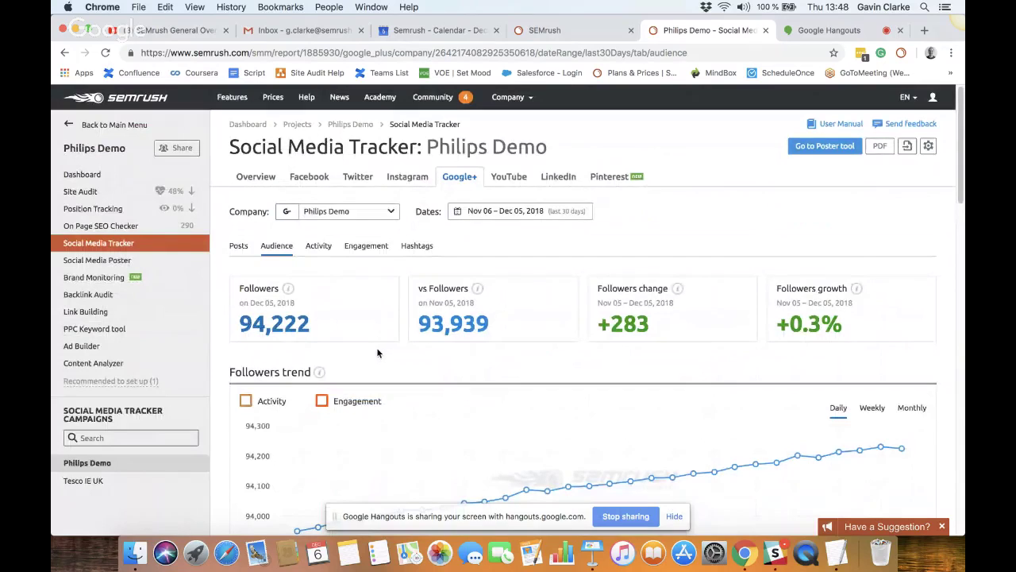
Step: Switch the tracker to the Twitter audience report and examine its follower figures and followers trend
{"action": "left_click", "coordinate": [349, 177]}
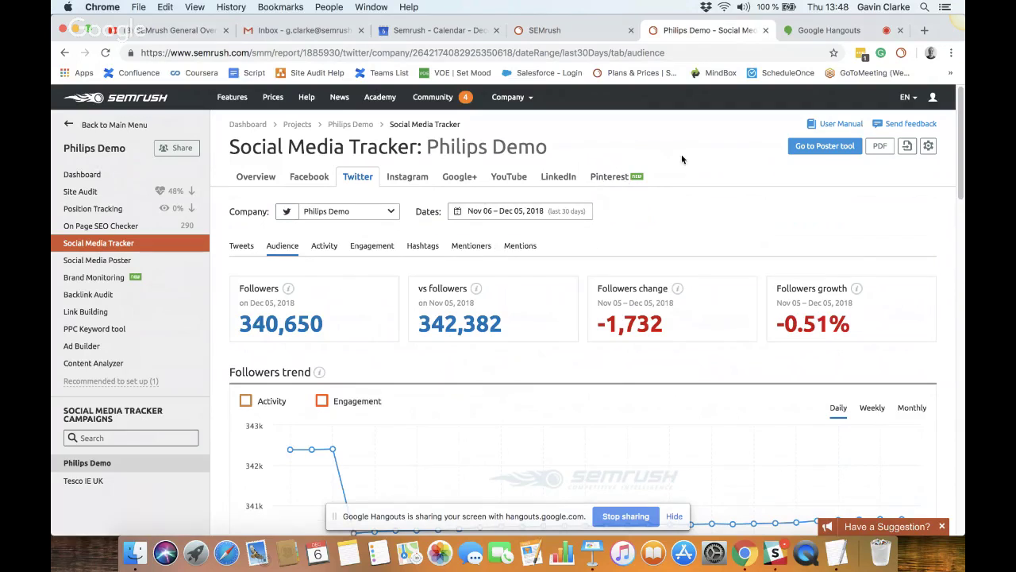
{"action": "scroll", "coordinate": [671, 214], "scroll_direction": "down", "scroll_amount": 5}
{"action": "scroll", "coordinate": [669, 224], "scroll_direction": "up", "scroll_amount": 2}
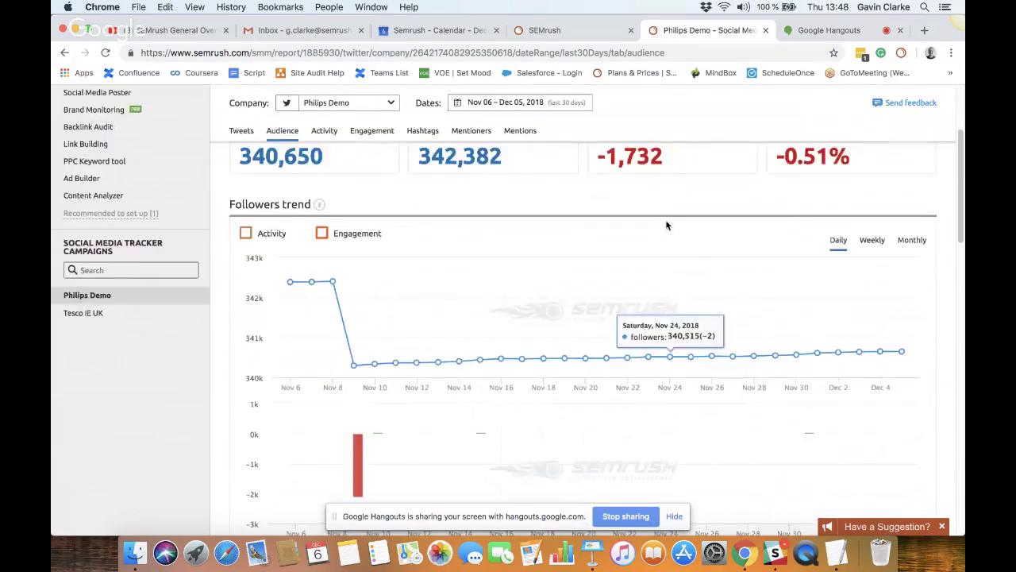
{"action": "scroll", "coordinate": [666, 226], "scroll_direction": "up", "scroll_amount": 3}
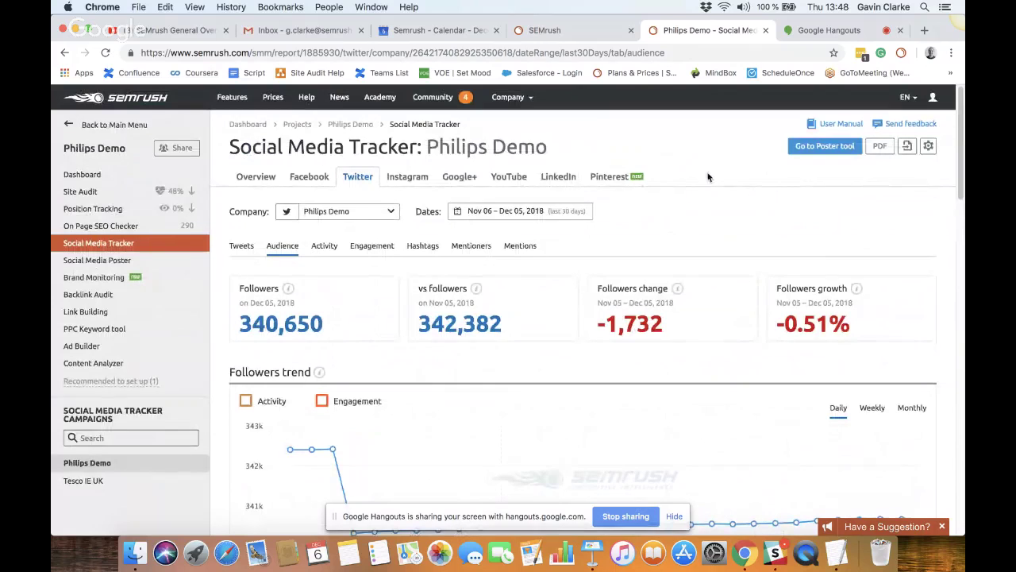
Step: Go to the Social Media Poster, review its December 2018 calendar and show the profiles available in the posting queue
{"action": "left_click", "coordinate": [826, 148]}
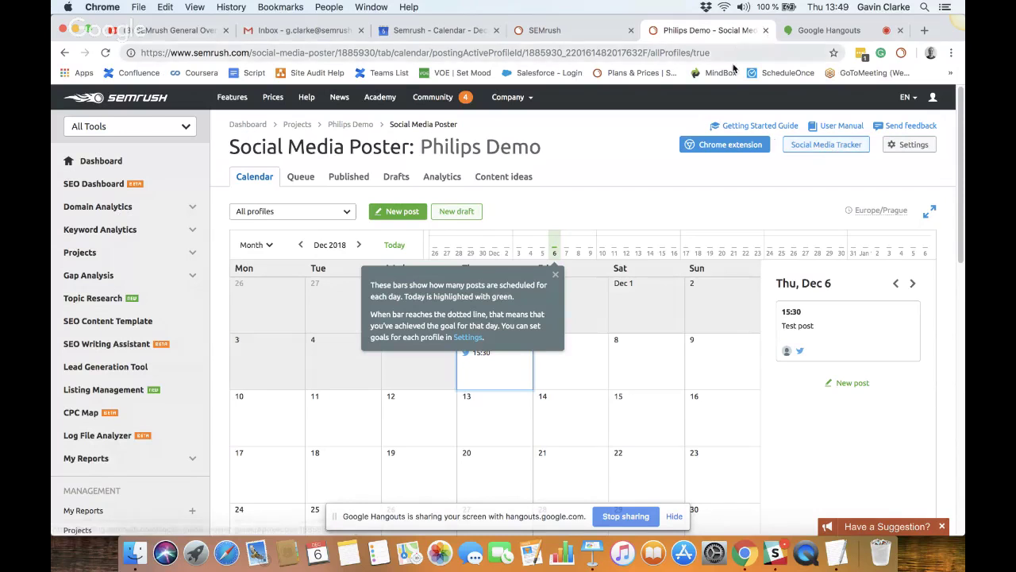
{"action": "left_click", "coordinate": [553, 276]}
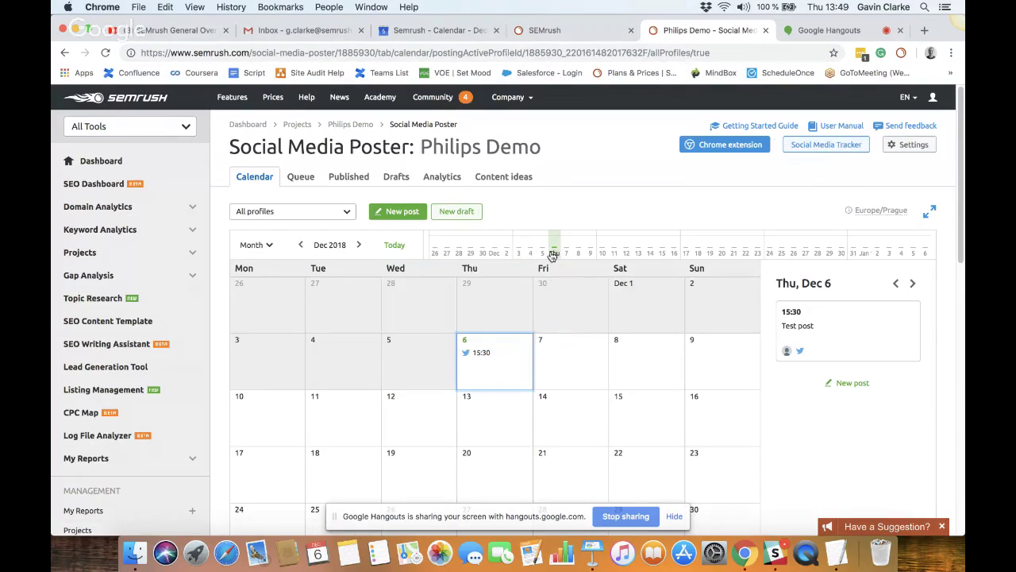
{"action": "scroll", "coordinate": [552, 256], "scroll_direction": "down", "scroll_amount": 1}
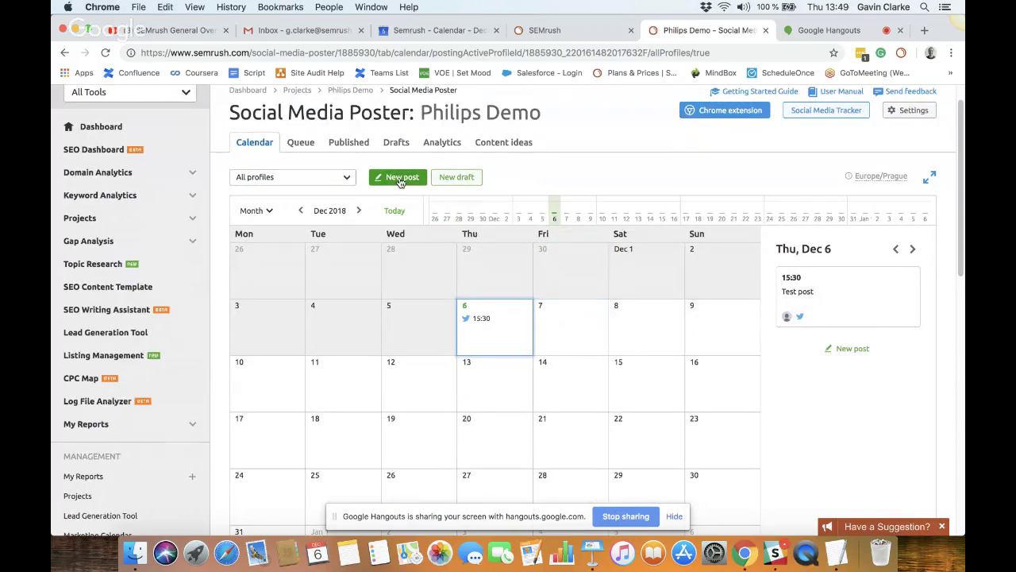
{"action": "left_click", "coordinate": [317, 143]}
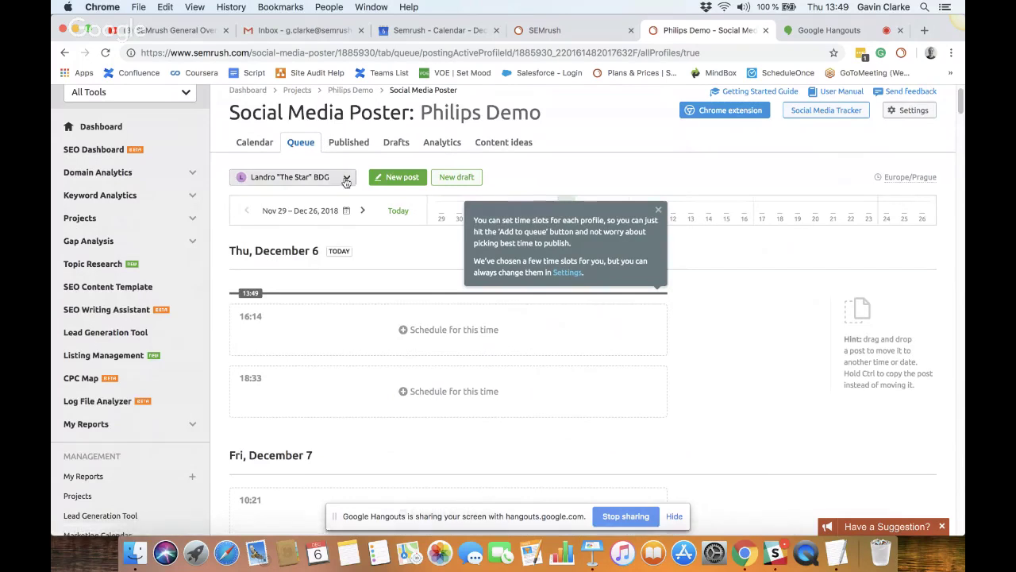
{"action": "left_click", "coordinate": [347, 180]}
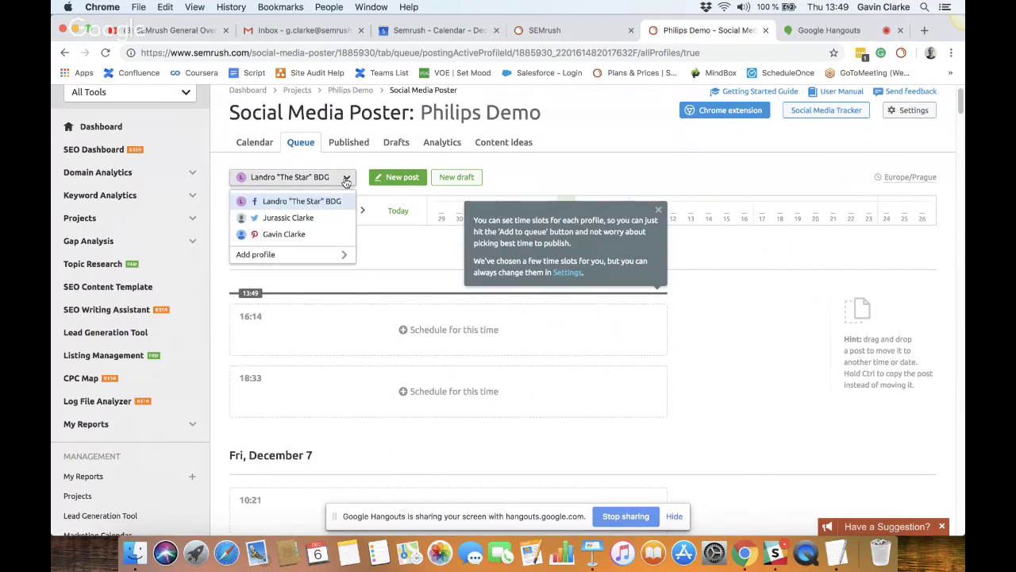
{"action": "left_click", "coordinate": [346, 180]}
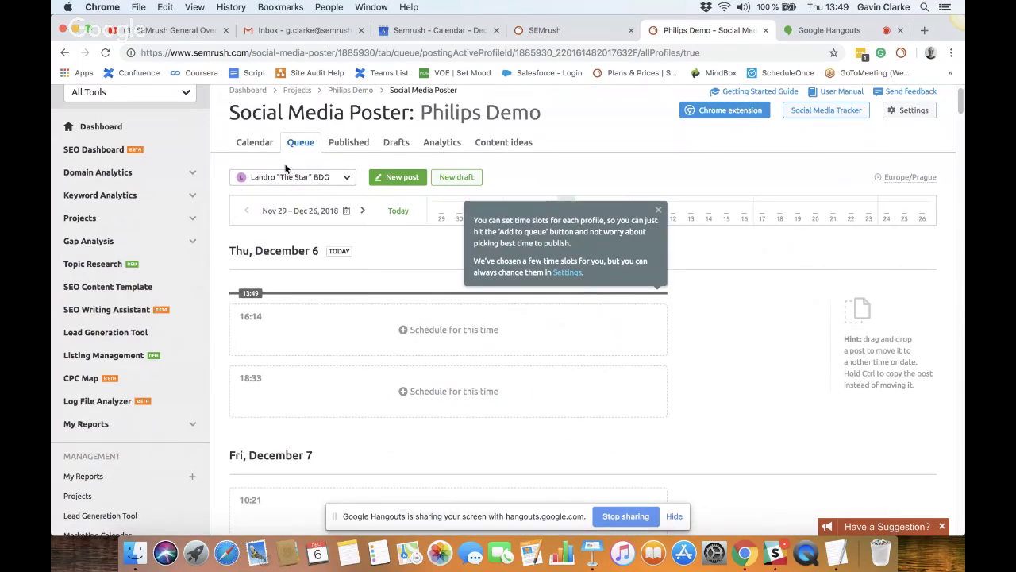
{"action": "left_click", "coordinate": [258, 143]}
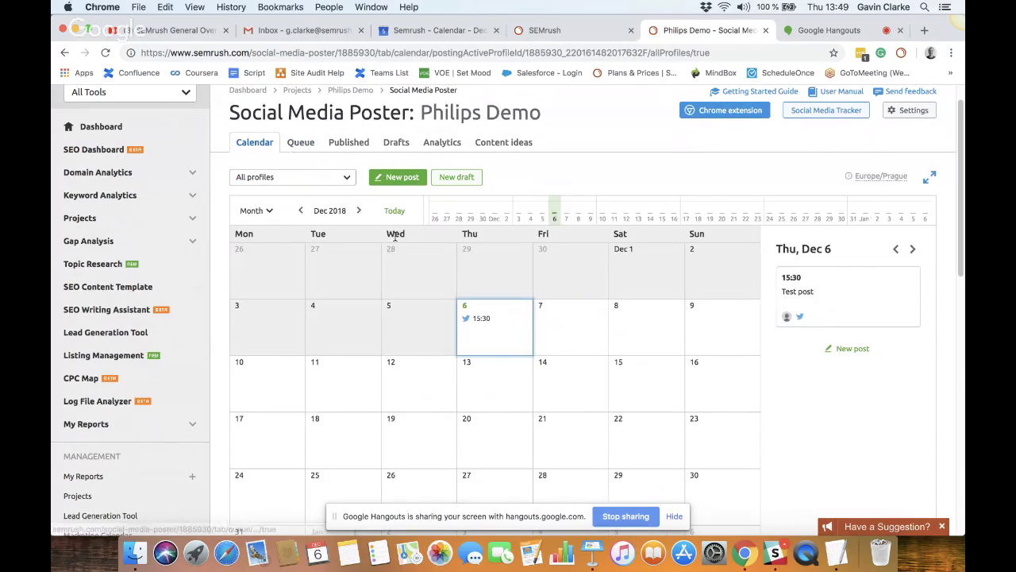
{"action": "left_click", "coordinate": [353, 143]}
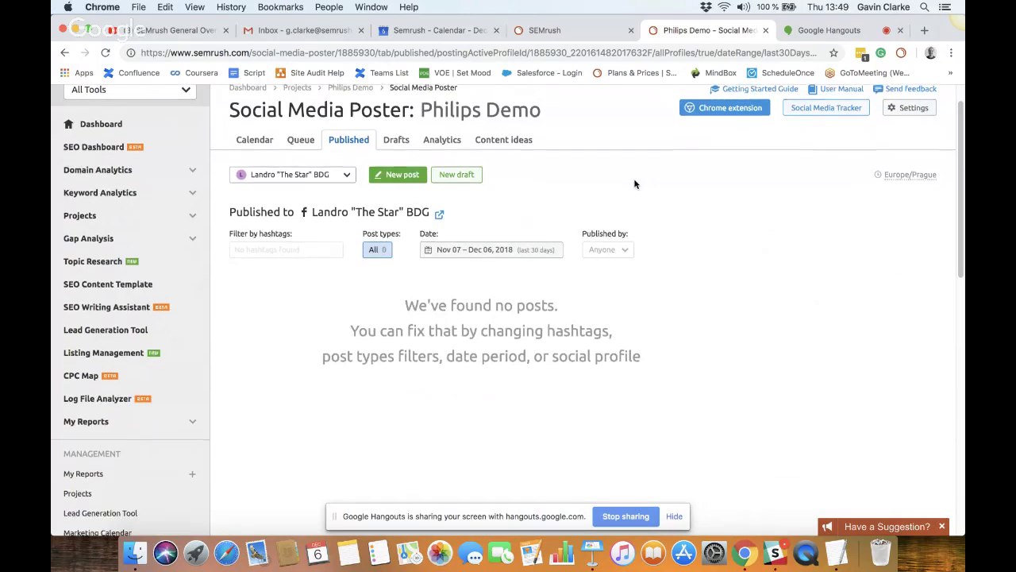
{"action": "scroll", "coordinate": [383, 173], "scroll_direction": "up", "scroll_amount": 1}
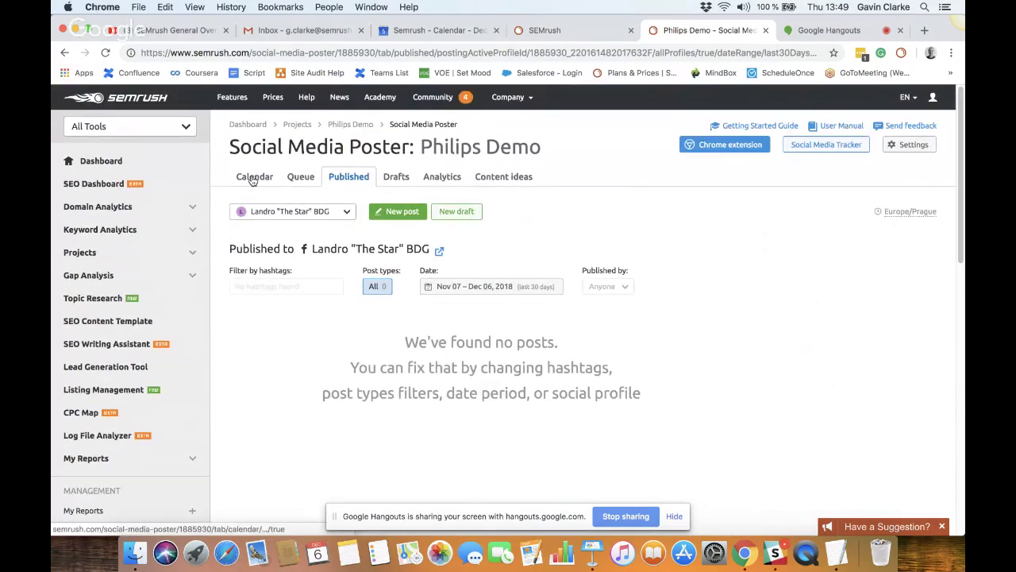
{"action": "left_click", "coordinate": [251, 176]}
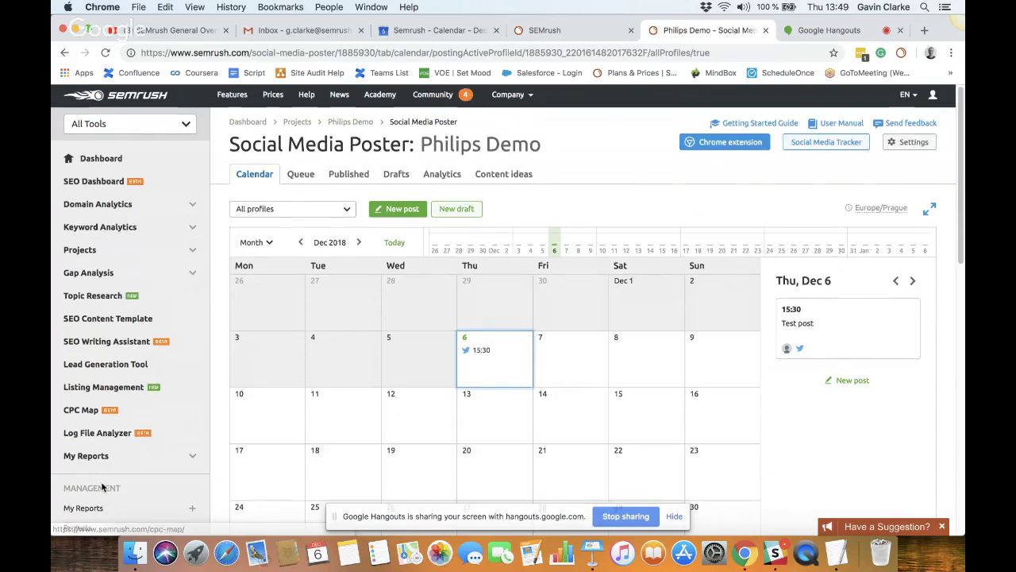
Step: Open the Philips Demo project's Content Analyzer by way of the projects list and dismiss the article rewriting announcement
{"action": "scroll", "coordinate": [90, 416], "scroll_direction": "down", "scroll_amount": 3}
{"action": "left_click", "coordinate": [91, 415]}
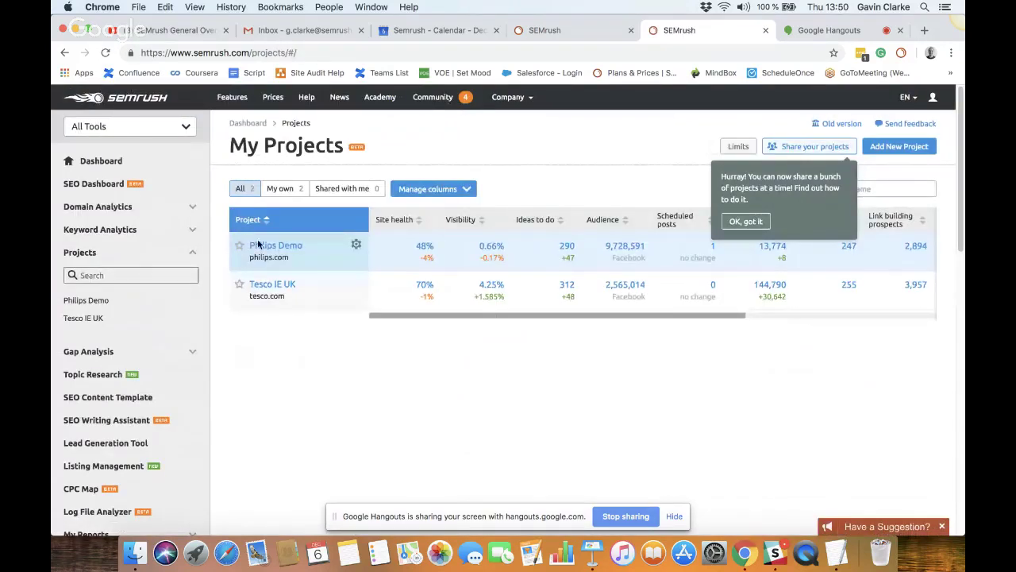
{"action": "left_click", "coordinate": [270, 244]}
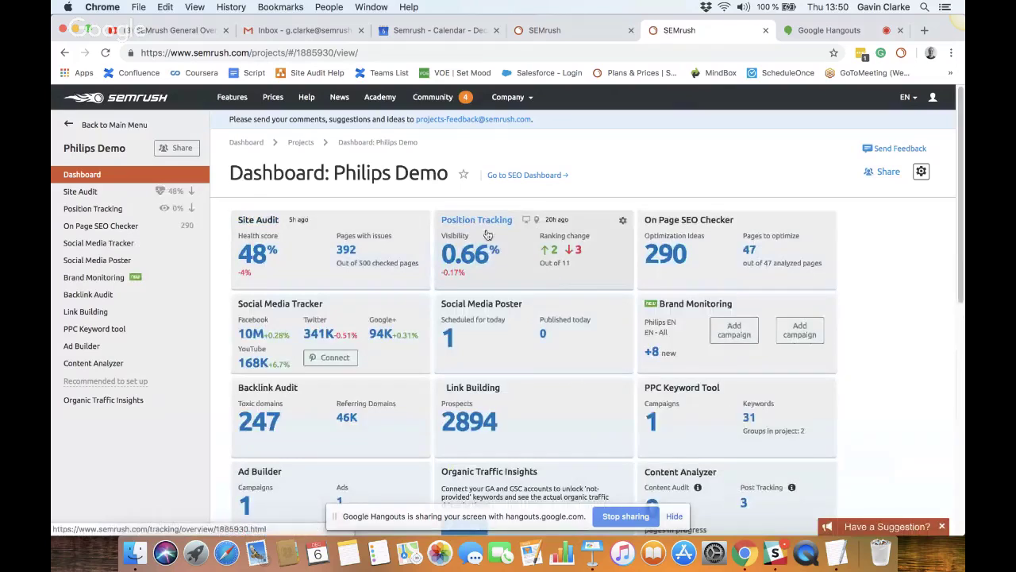
{"action": "scroll", "coordinate": [671, 330], "scroll_direction": "down", "scroll_amount": 4}
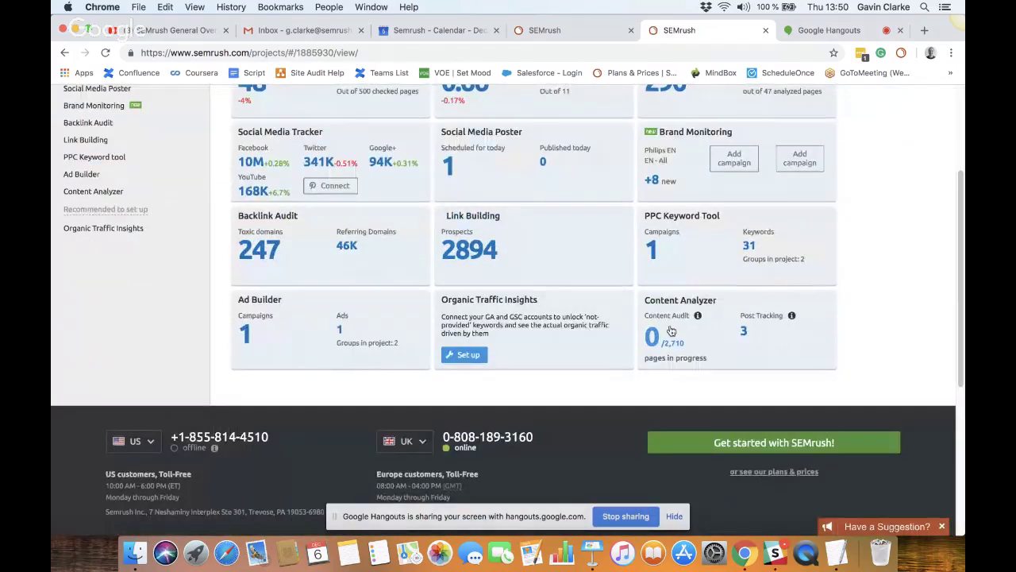
{"action": "left_click", "coordinate": [671, 330]}
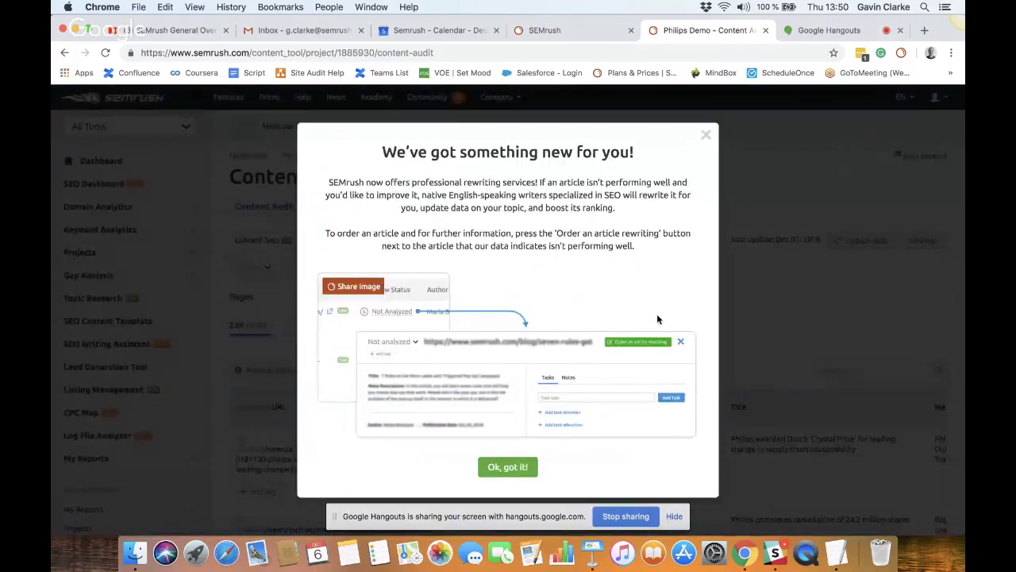
{"action": "left_click", "coordinate": [705, 139]}
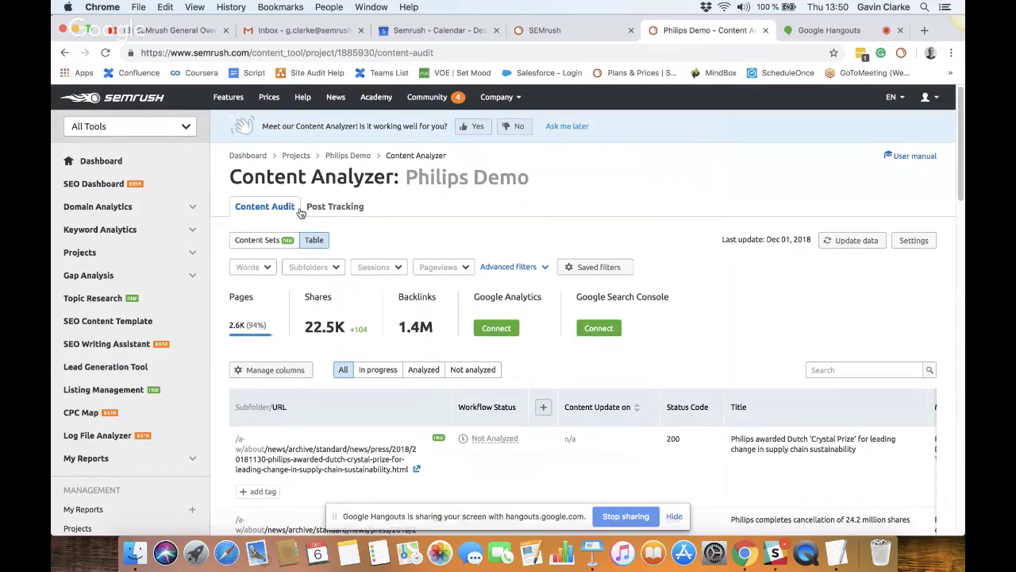
Step: Show the Content Analyzer's Post Tracking report and examine the tracked articles with their shares and backlinks
{"action": "left_click", "coordinate": [324, 211]}
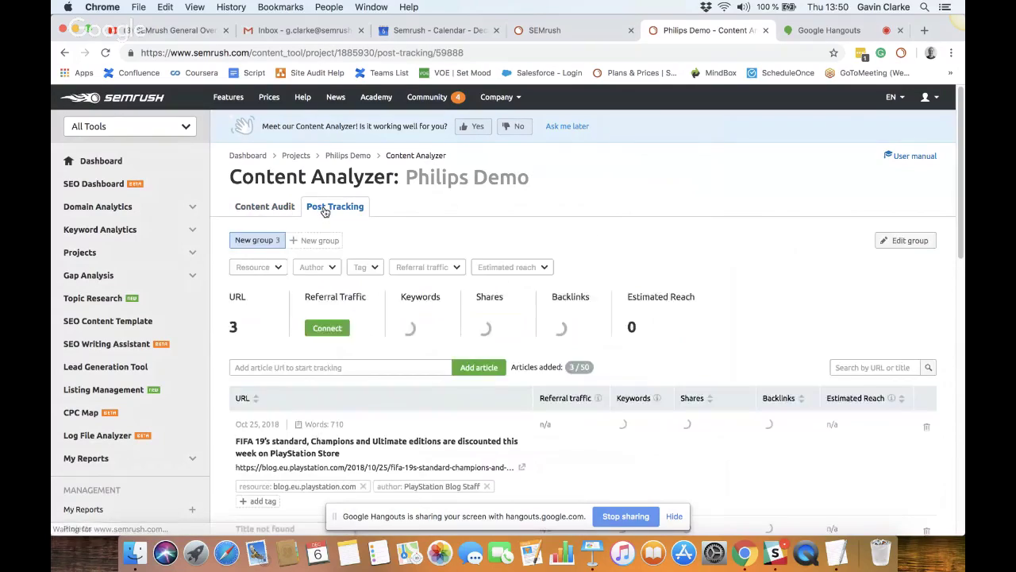
{"action": "scroll", "coordinate": [295, 282], "scroll_direction": "down", "scroll_amount": 3}
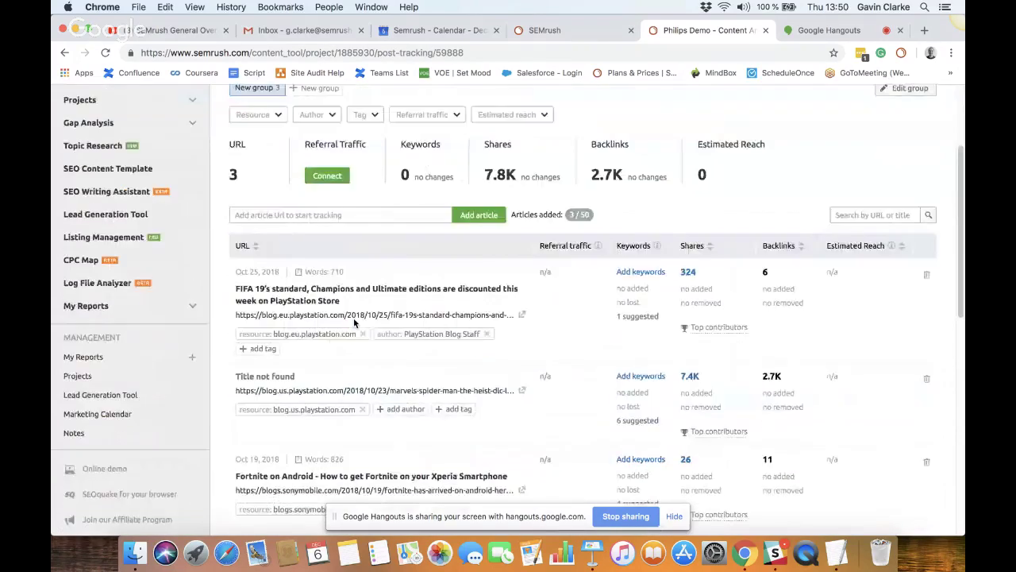
{"action": "scroll", "coordinate": [295, 266], "scroll_direction": "up", "scroll_amount": 3}
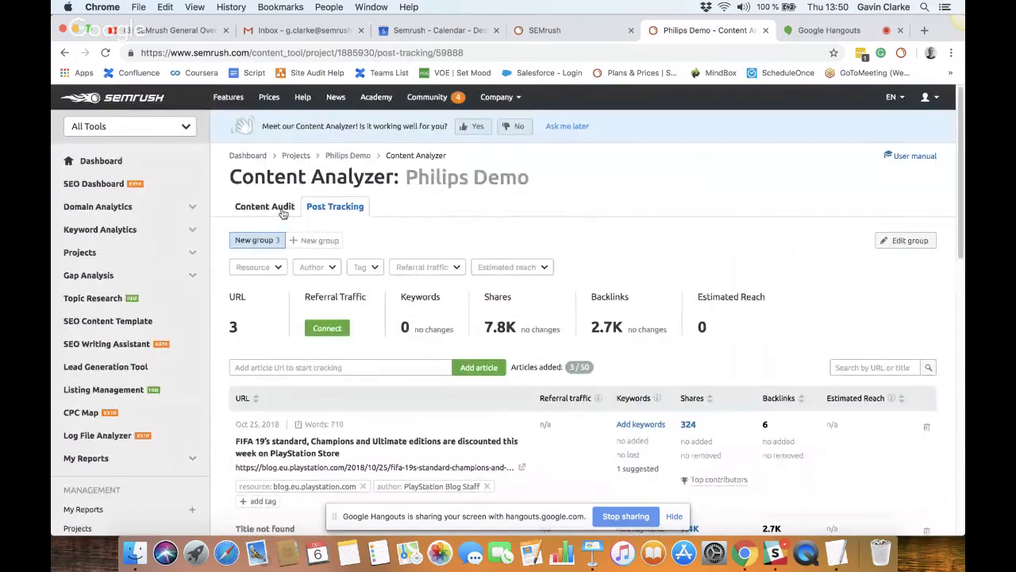
Step: Go back to the Content Audit and examine its summary figures and table of audited pages
{"action": "left_click", "coordinate": [283, 207]}
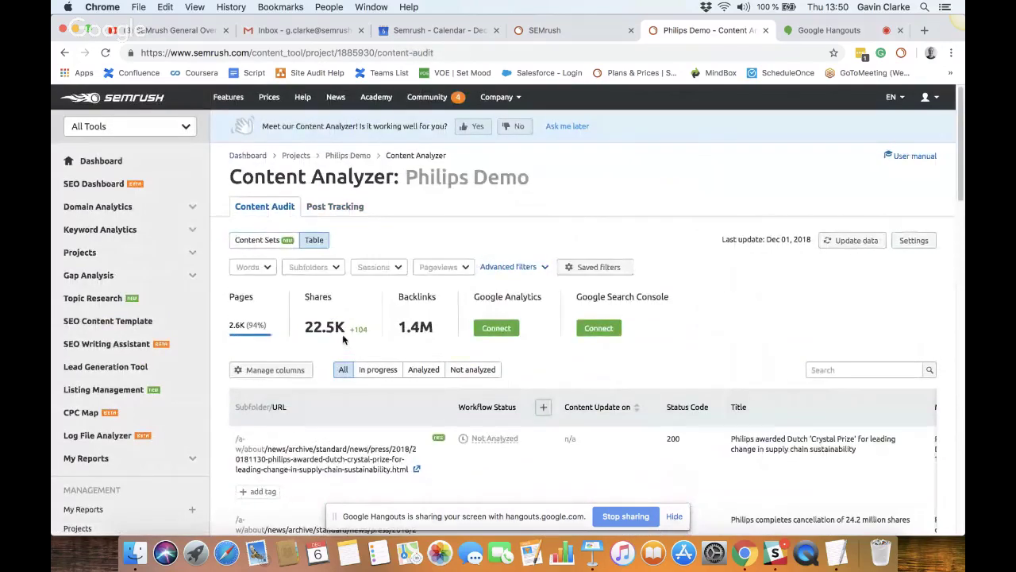
{"action": "scroll", "coordinate": [537, 449], "scroll_direction": "down", "scroll_amount": 5}
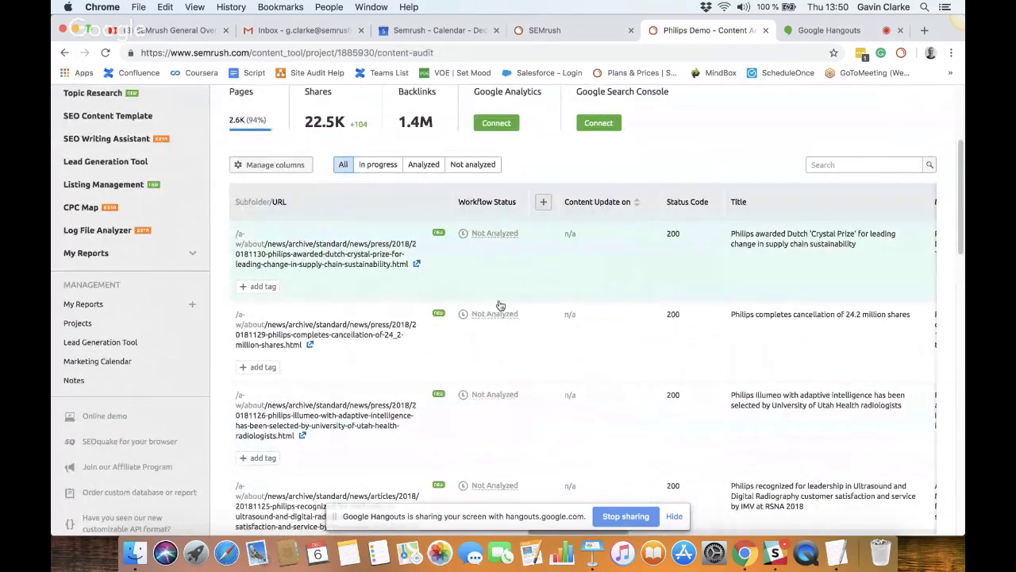
{"action": "scroll", "coordinate": [794, 210], "scroll_direction": "up", "scroll_amount": 3}
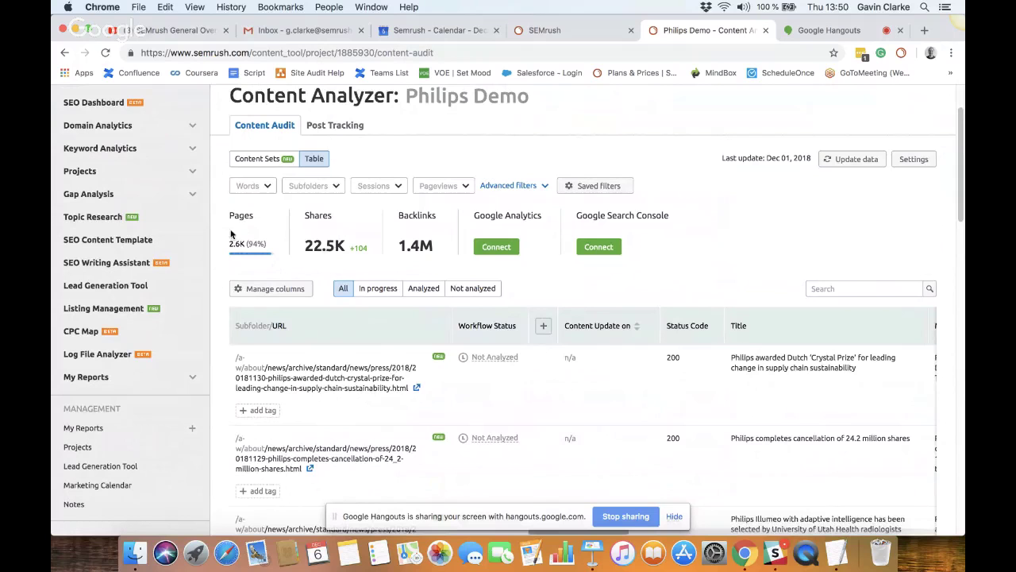
Step: Revisit the Post Tracking summary for the tracked article group and return to the Content Audit table
{"action": "left_click", "coordinate": [342, 122]}
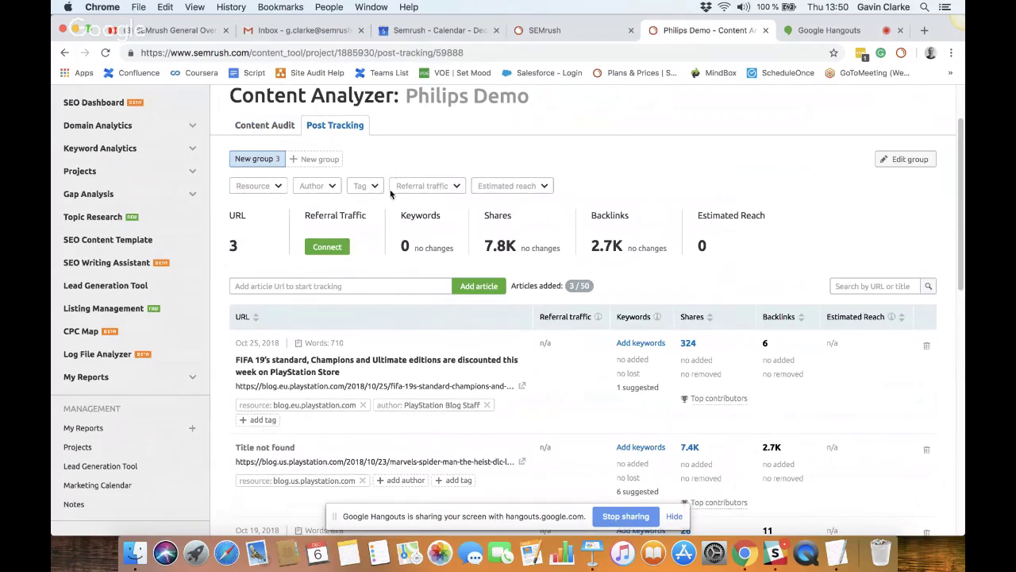
{"action": "scroll", "coordinate": [387, 251], "scroll_direction": "up", "scroll_amount": 1}
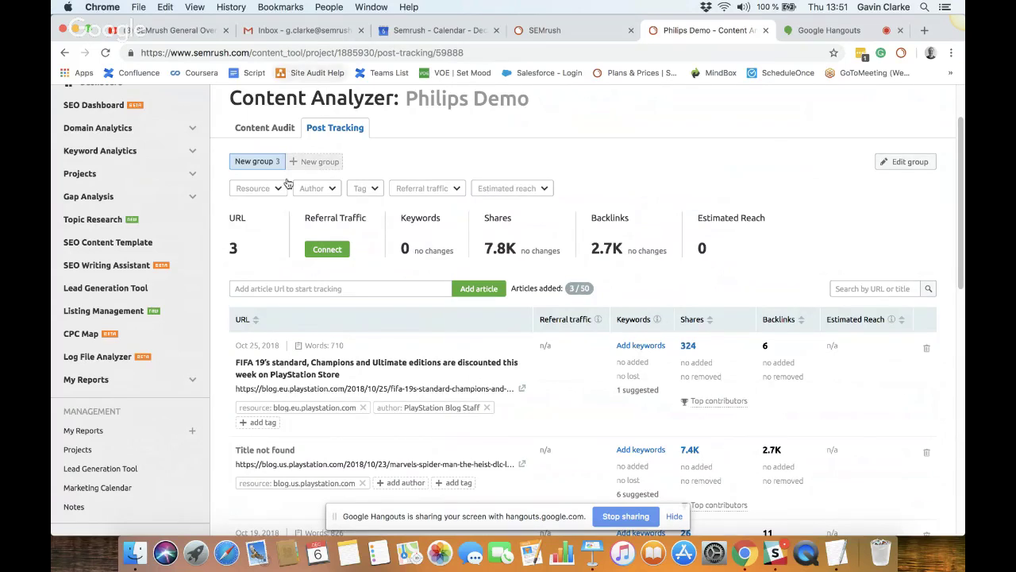
{"action": "left_click", "coordinate": [266, 130]}
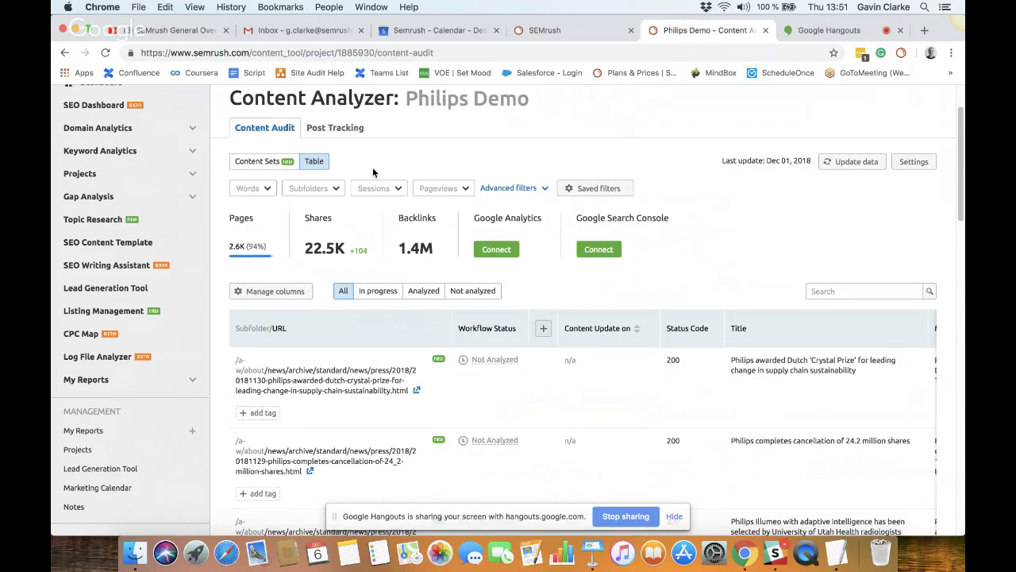
Step: Go to Topic Research, open the content ideas for the recent dinosaurs search and look over the topic cards
{"action": "left_click", "coordinate": [112, 228]}
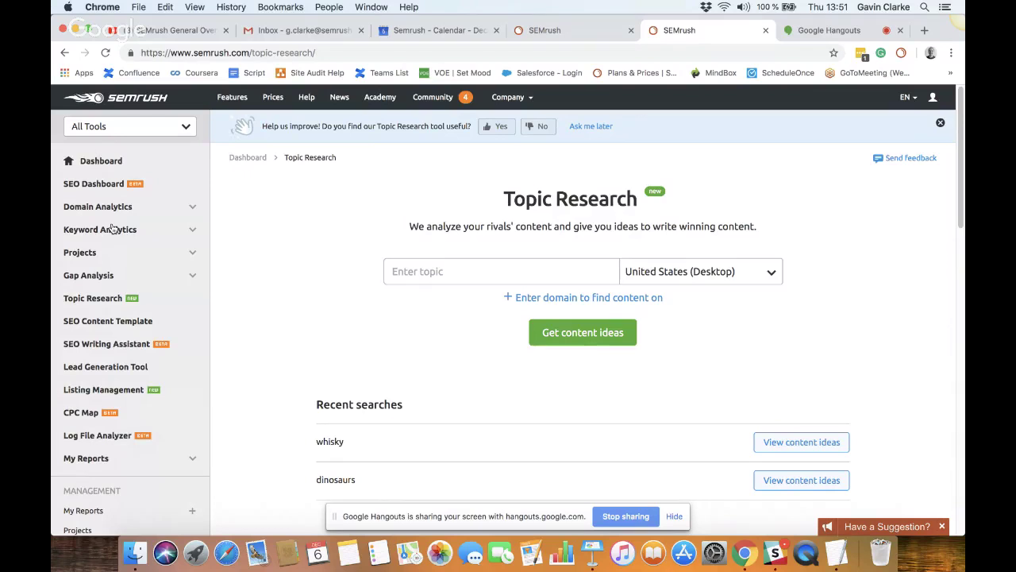
{"action": "scroll", "coordinate": [572, 291], "scroll_direction": "down", "scroll_amount": 5}
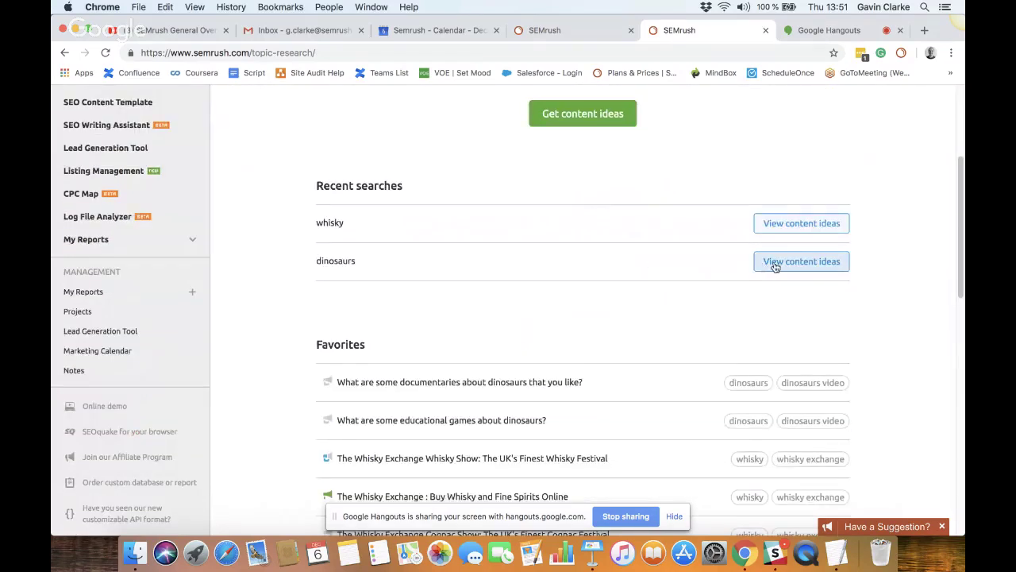
{"action": "left_click", "coordinate": [775, 264]}
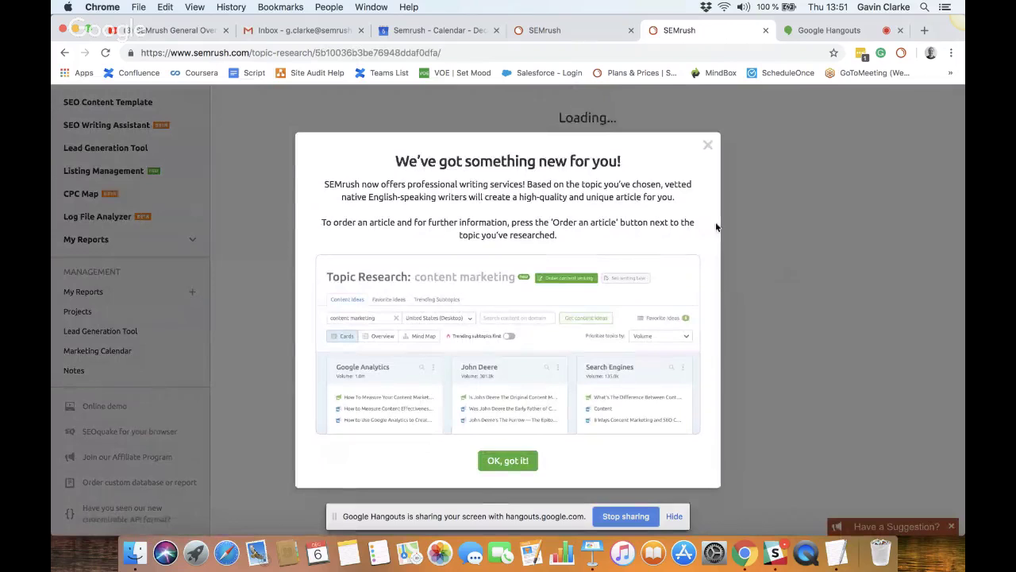
{"action": "left_click", "coordinate": [706, 146]}
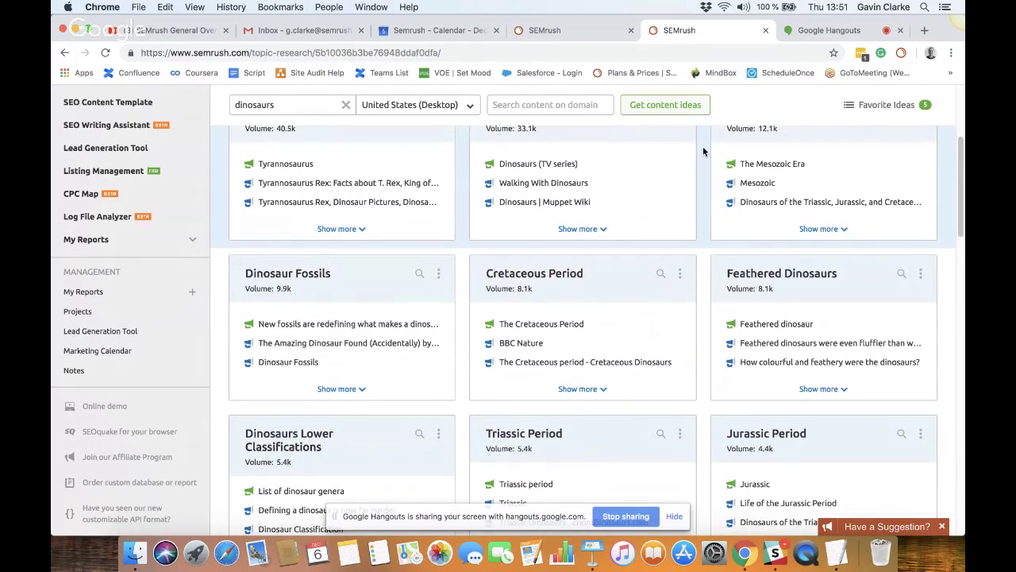
{"action": "scroll", "coordinate": [703, 151], "scroll_direction": "up", "scroll_amount": 5}
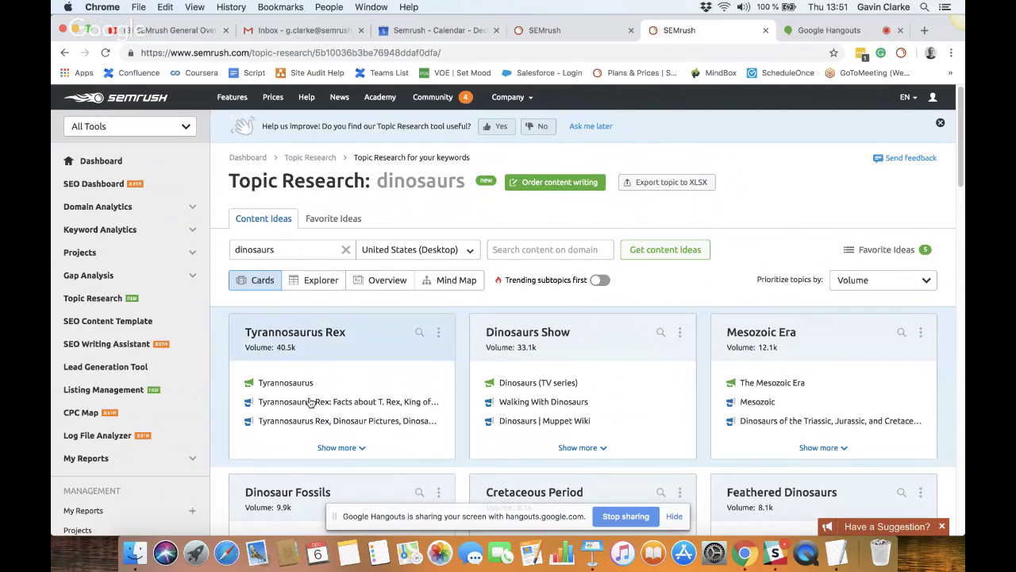
{"action": "scroll", "coordinate": [357, 356], "scroll_direction": "down", "scroll_amount": 2}
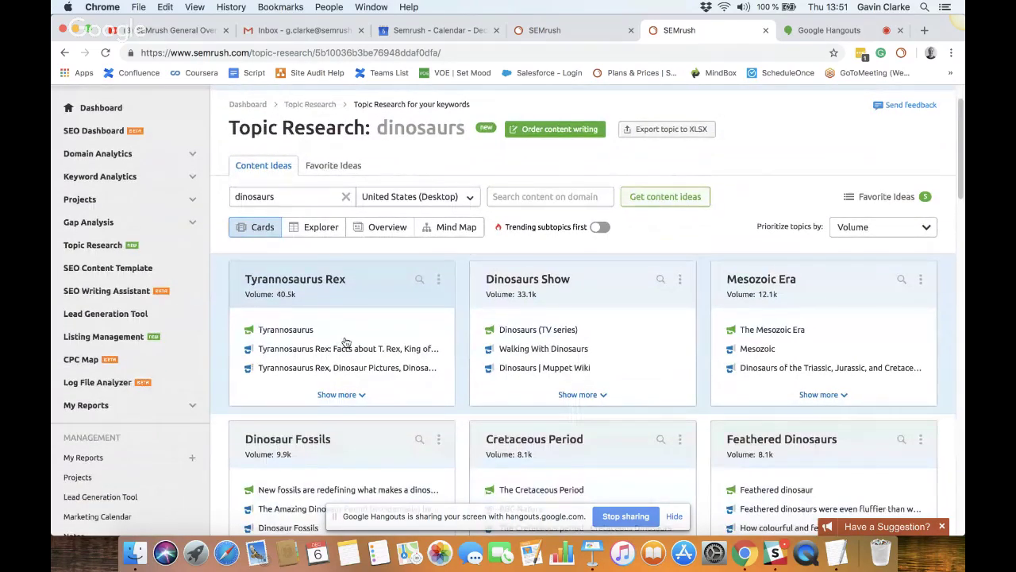
{"action": "scroll", "coordinate": [593, 250], "scroll_direction": "down", "scroll_amount": 1}
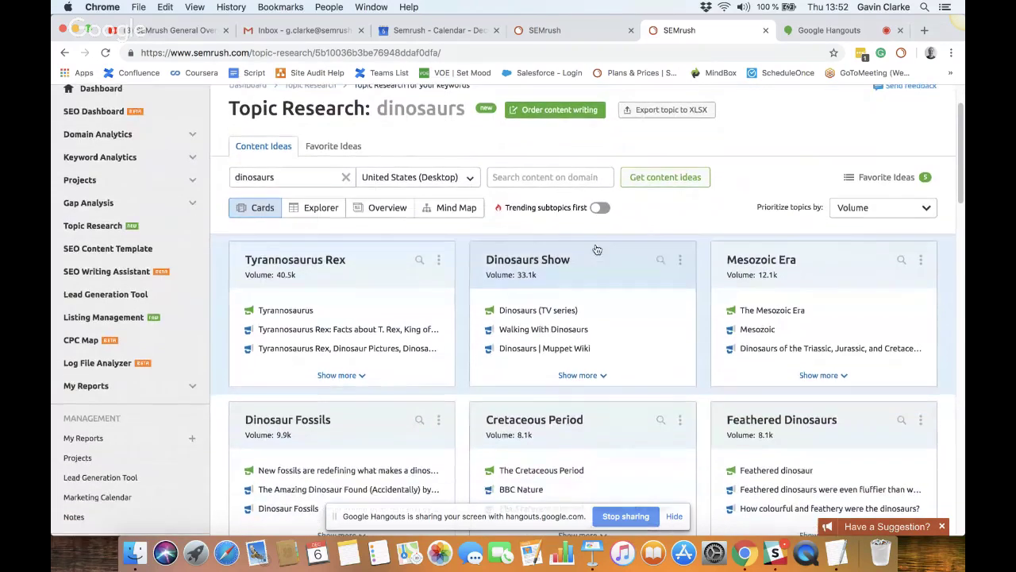
Step: Put trending subtopics first and expand the Dinosaurs Video card to review its headlines and questions
{"action": "left_click", "coordinate": [598, 208]}
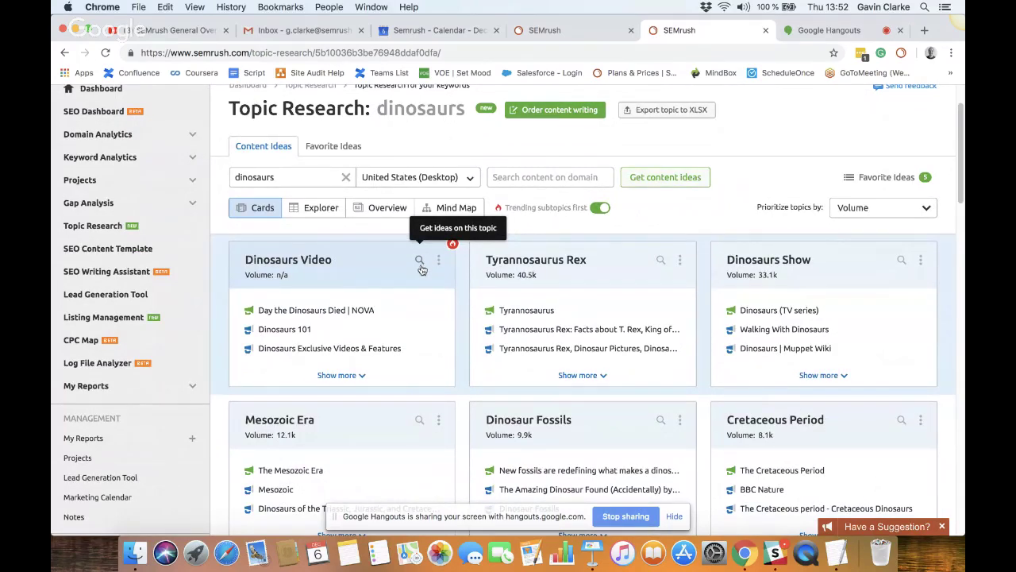
{"action": "left_click", "coordinate": [354, 378]}
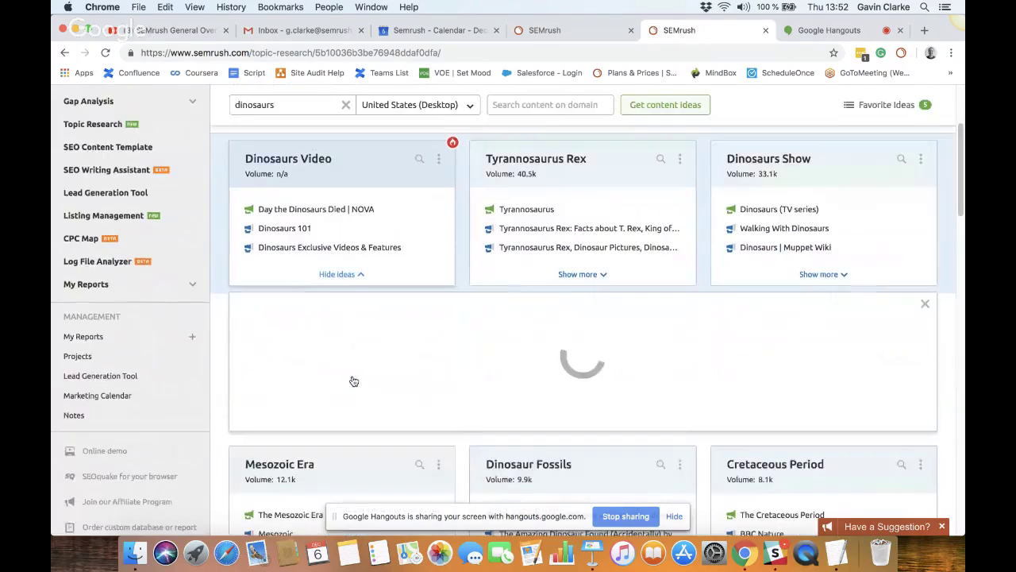
{"action": "scroll", "coordinate": [423, 347], "scroll_direction": "down", "scroll_amount": 2}
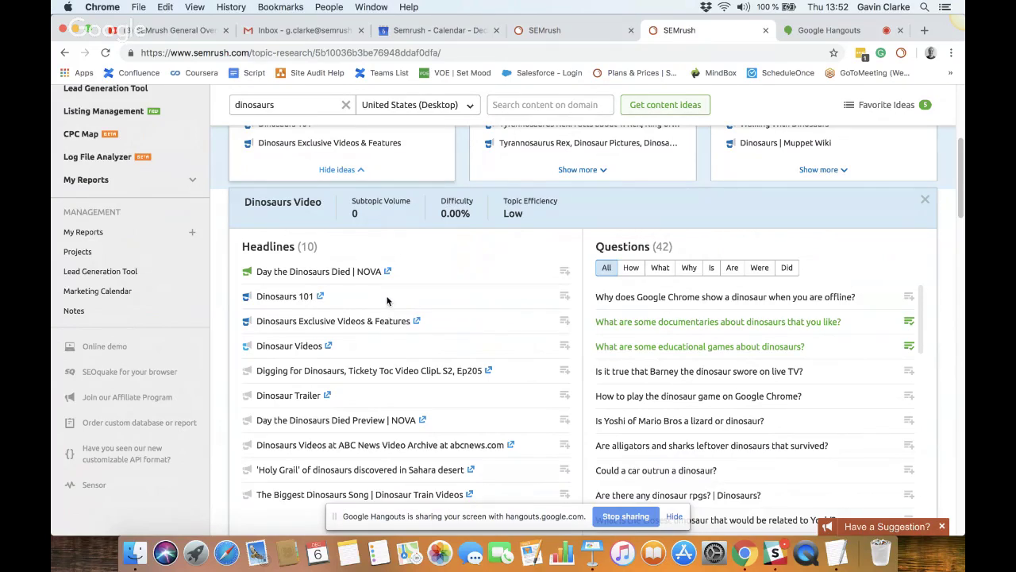
{"action": "scroll", "coordinate": [392, 297], "scroll_direction": "up", "scroll_amount": 5}
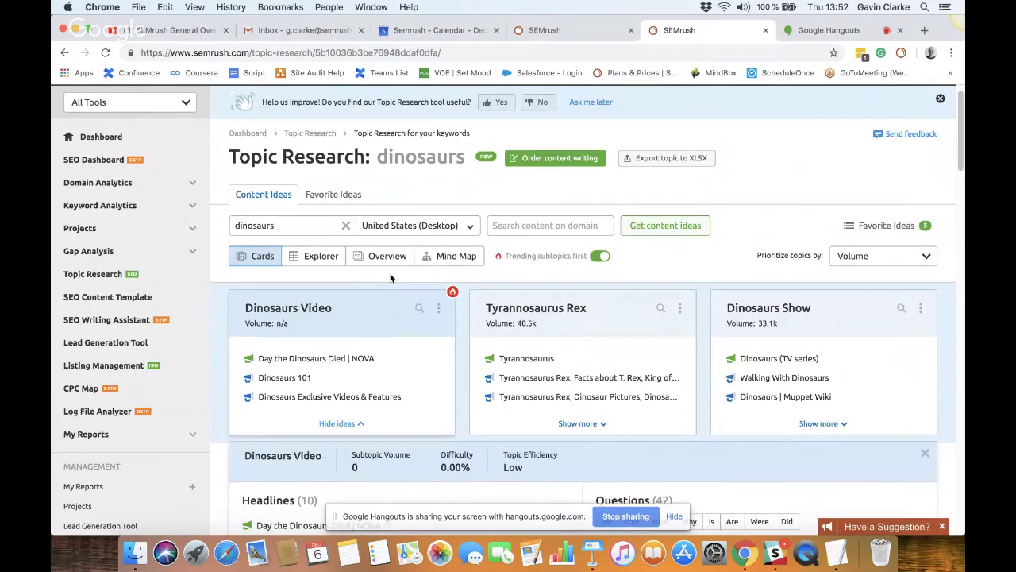
Step: Switch the dinosaurs topic to the Mind Map view and examine its subtopics and headlines
{"action": "left_click", "coordinate": [473, 265]}
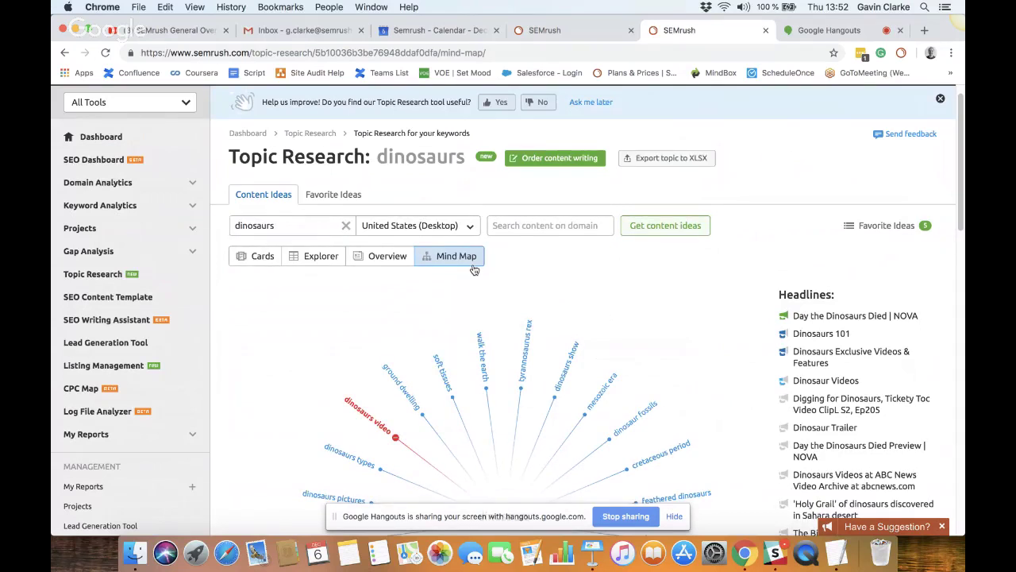
{"action": "scroll", "coordinate": [508, 285], "scroll_direction": "down", "scroll_amount": 1}
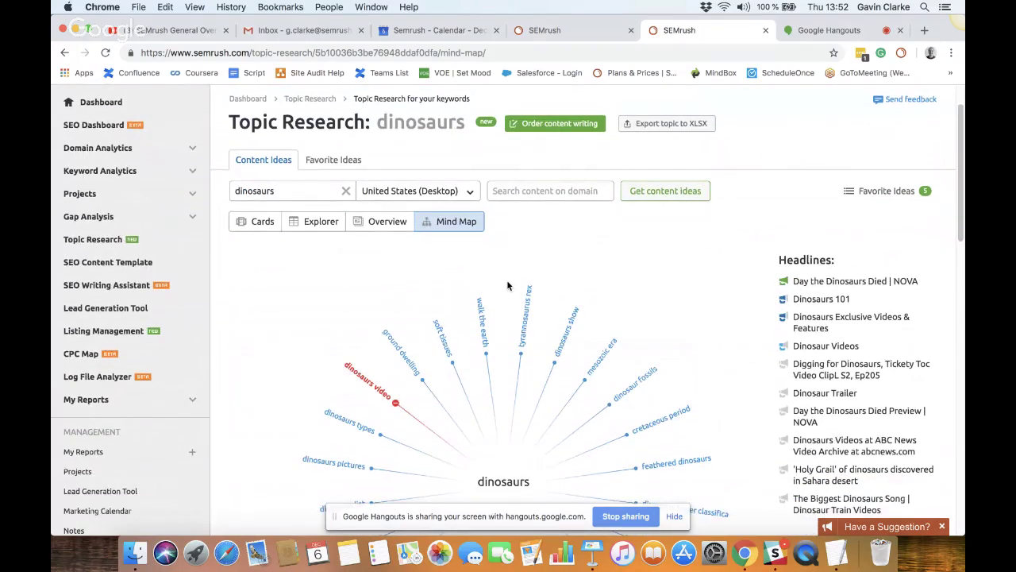
{"action": "scroll", "coordinate": [509, 286], "scroll_direction": "down", "scroll_amount": 3}
{"action": "scroll", "coordinate": [508, 286], "scroll_direction": "up", "scroll_amount": 4}
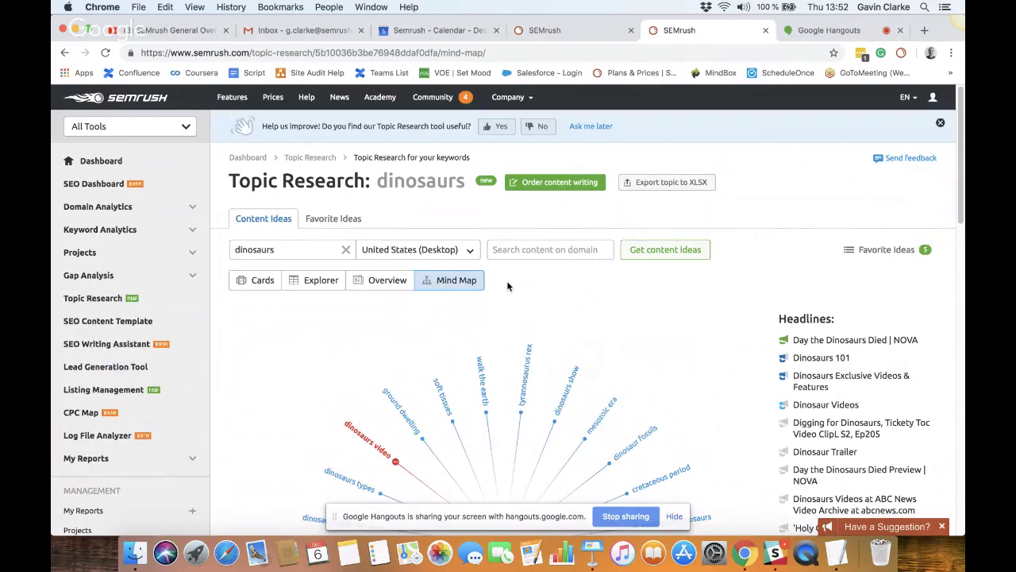
Step: Open the SEO Content Template tool and set its target country to United States
{"action": "left_click", "coordinate": [94, 321]}
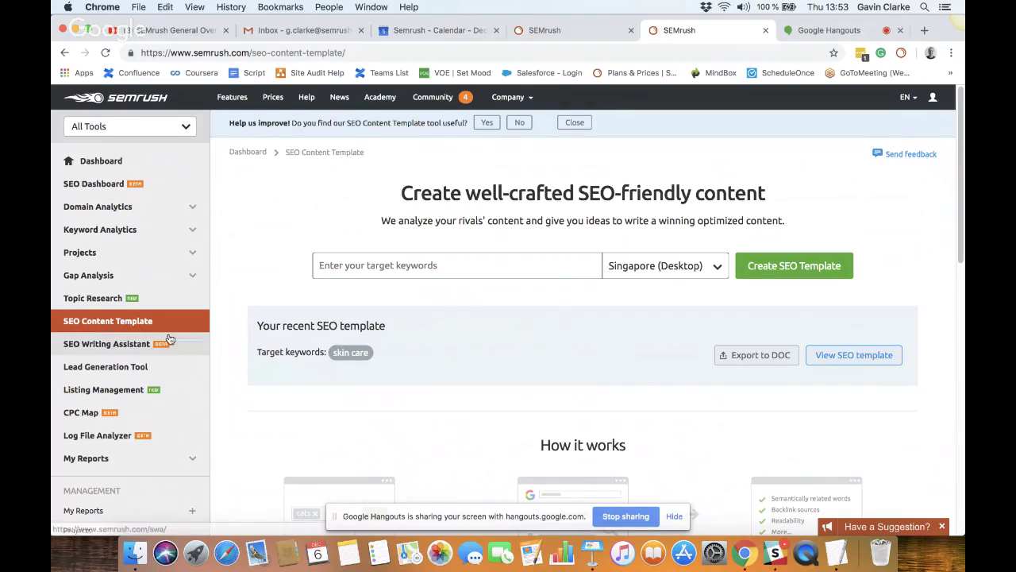
{"action": "left_click", "coordinate": [648, 270]}
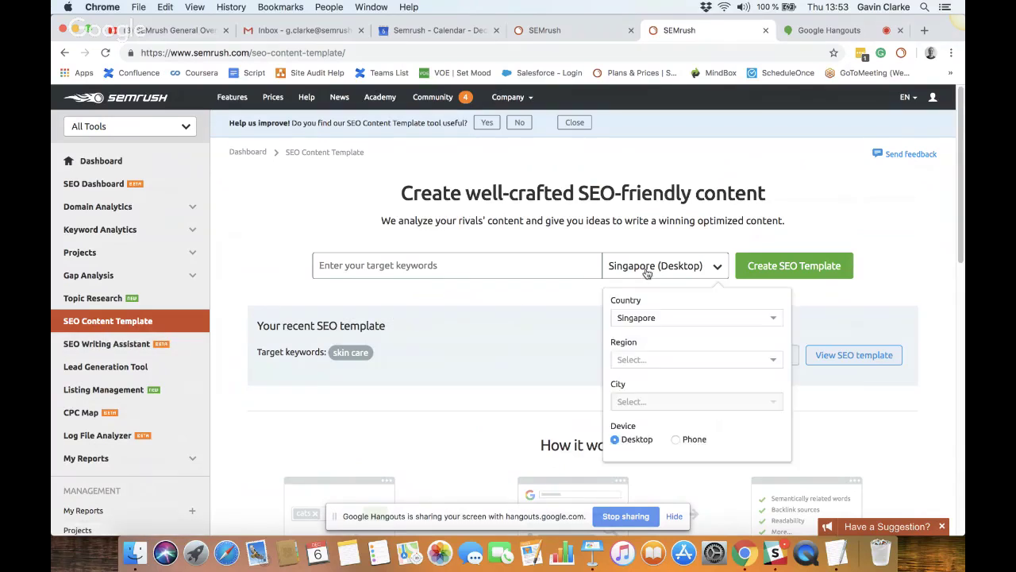
{"action": "left_click", "coordinate": [702, 325]}
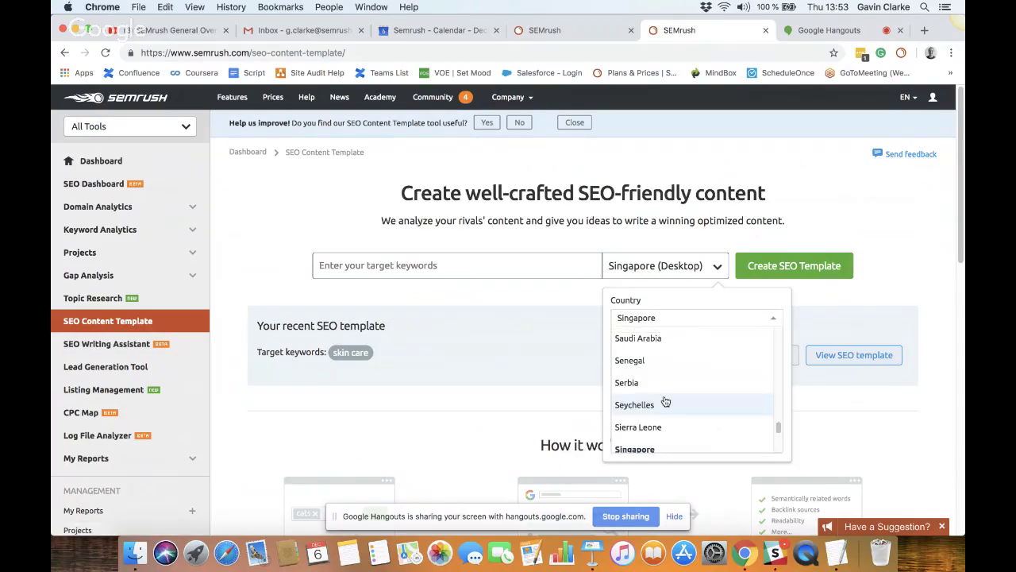
{"action": "type", "text": "u"}
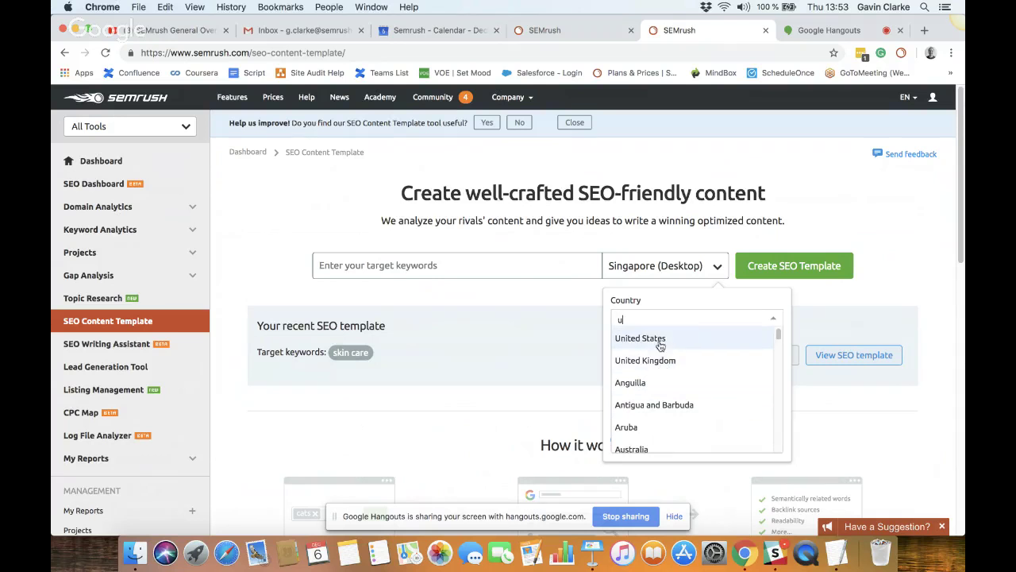
{"action": "left_click", "coordinate": [647, 339]}
Step: Create an SEO template for the target keyword "things" and dismiss the writing services promotion
{"action": "left_click", "coordinate": [391, 262]}
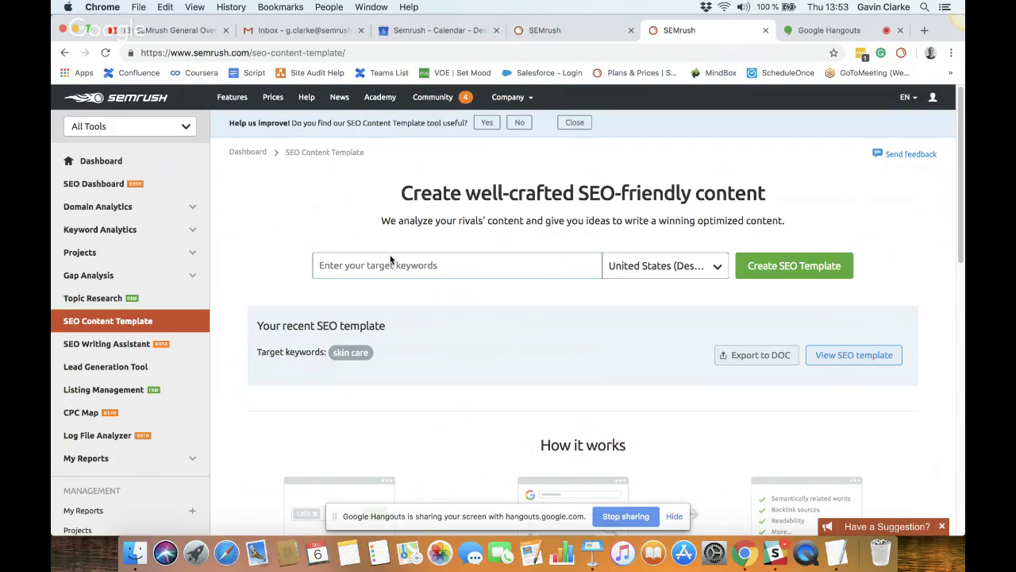
{"action": "type", "text": "things"}
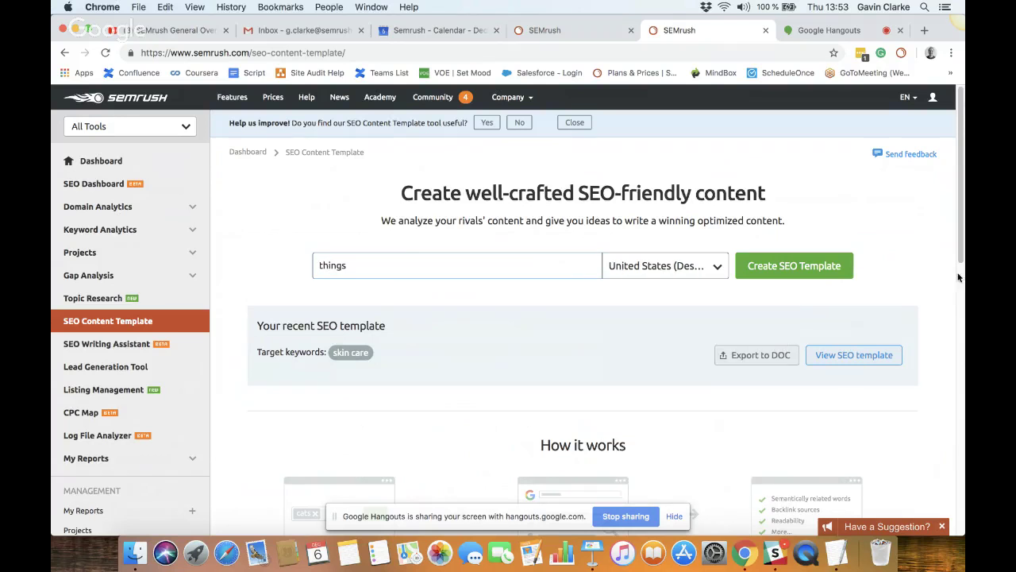
{"action": "left_click", "coordinate": [838, 266]}
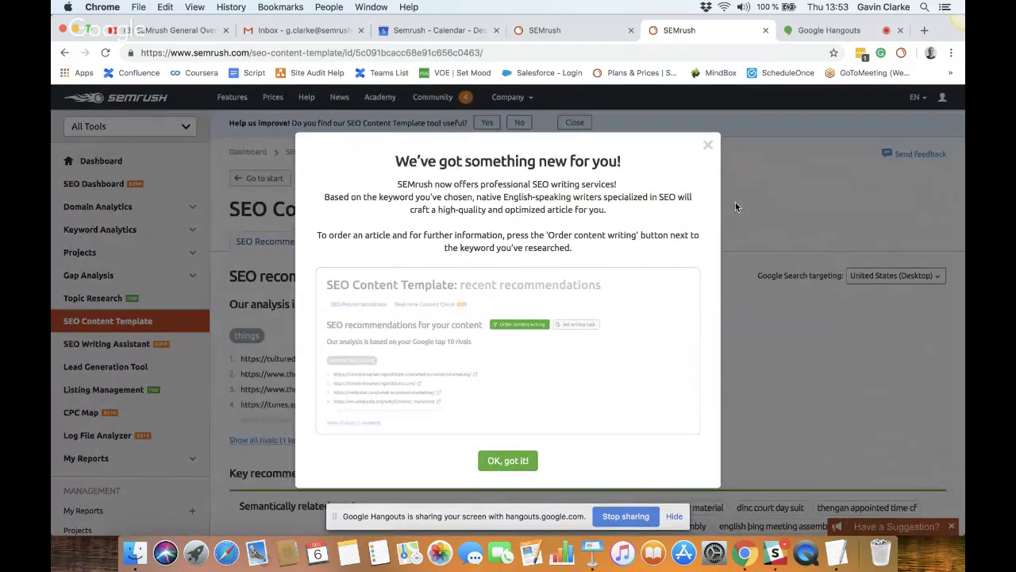
{"action": "left_click", "coordinate": [707, 143]}
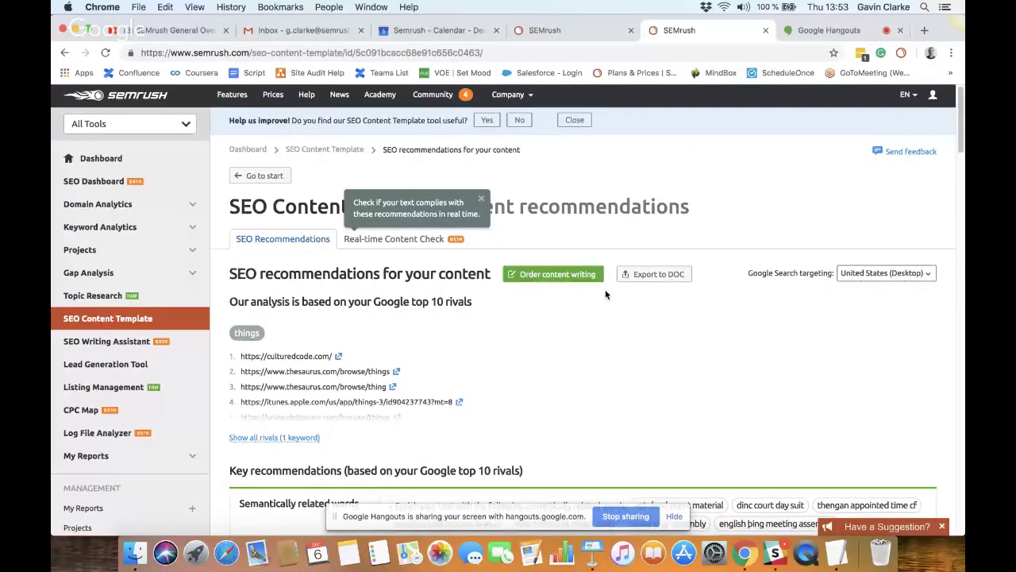
Step: Review the template's top rivals, semantically related words, backlink sources, readability, text length and competitors' keyword usage
{"action": "scroll", "coordinate": [606, 295], "scroll_direction": "down", "scroll_amount": 1}
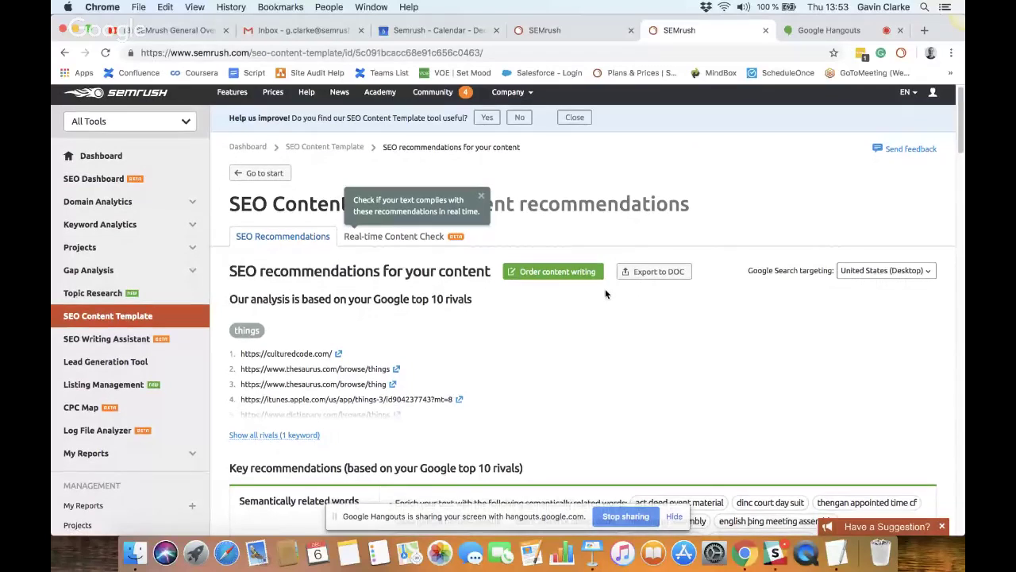
{"action": "scroll", "coordinate": [605, 295], "scroll_direction": "down", "scroll_amount": 1}
{"action": "scroll", "coordinate": [605, 295], "scroll_direction": "down", "scroll_amount": 3}
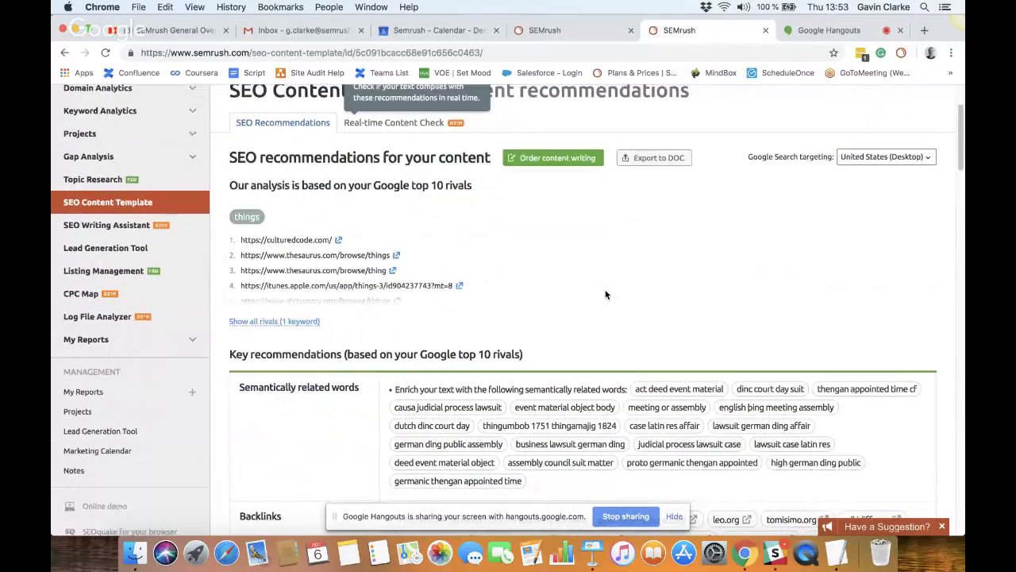
{"action": "scroll", "coordinate": [606, 295], "scroll_direction": "down", "scroll_amount": 1}
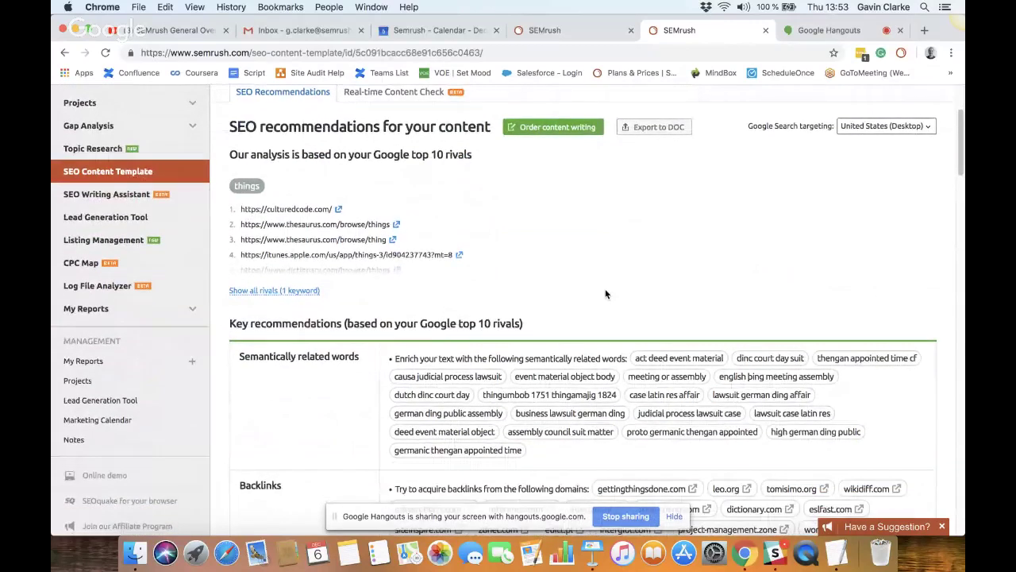
{"action": "scroll", "coordinate": [605, 295], "scroll_direction": "down", "scroll_amount": 10}
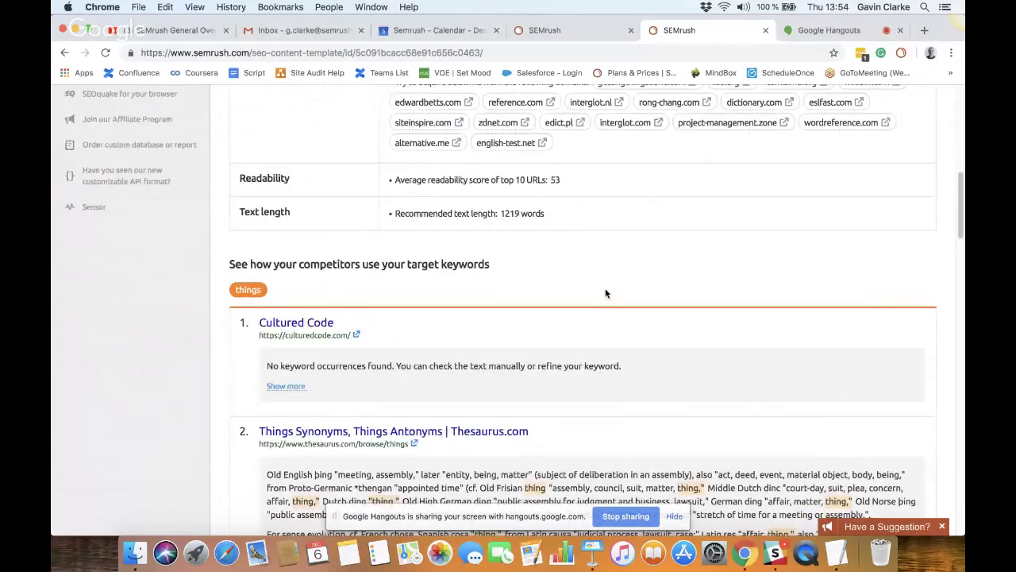
{"action": "scroll", "coordinate": [606, 290], "scroll_direction": "down", "scroll_amount": 1}
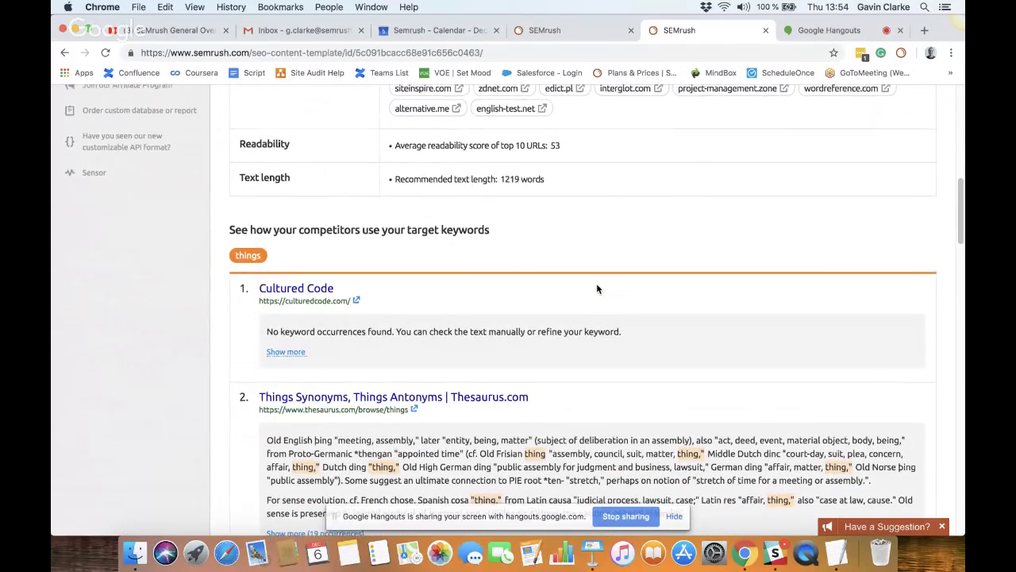
{"action": "scroll", "coordinate": [597, 283], "scroll_direction": "up", "scroll_amount": 6}
{"action": "scroll", "coordinate": [592, 281], "scroll_direction": "up", "scroll_amount": 6}
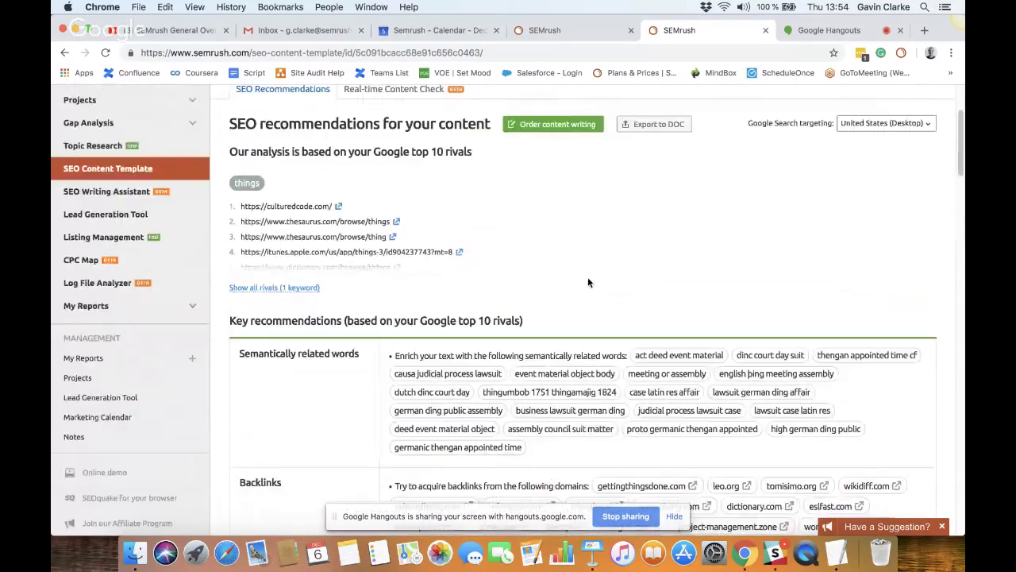
{"action": "scroll", "coordinate": [587, 277], "scroll_direction": "up", "scroll_amount": 4}
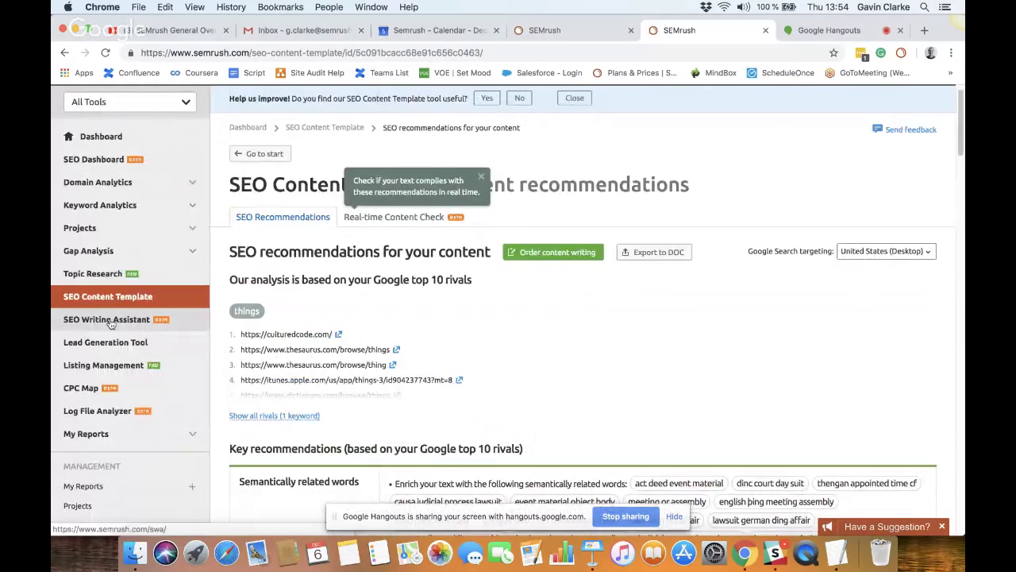
Step: Open a quick check of the "things" template in SEO Writing Assistant and enter "testing testing" as the text
{"action": "left_click", "coordinate": [111, 322]}
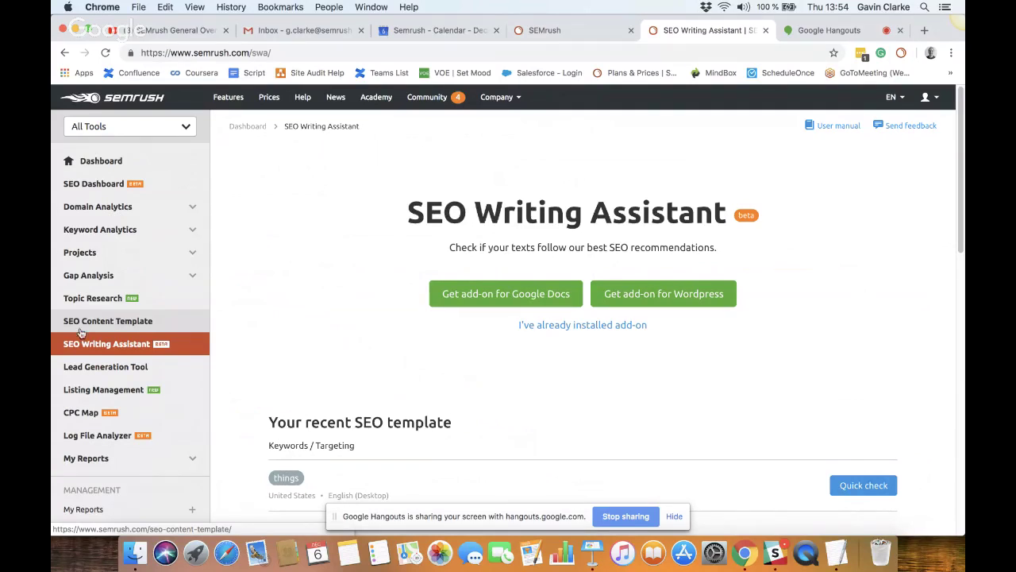
{"action": "left_click", "coordinate": [861, 495]}
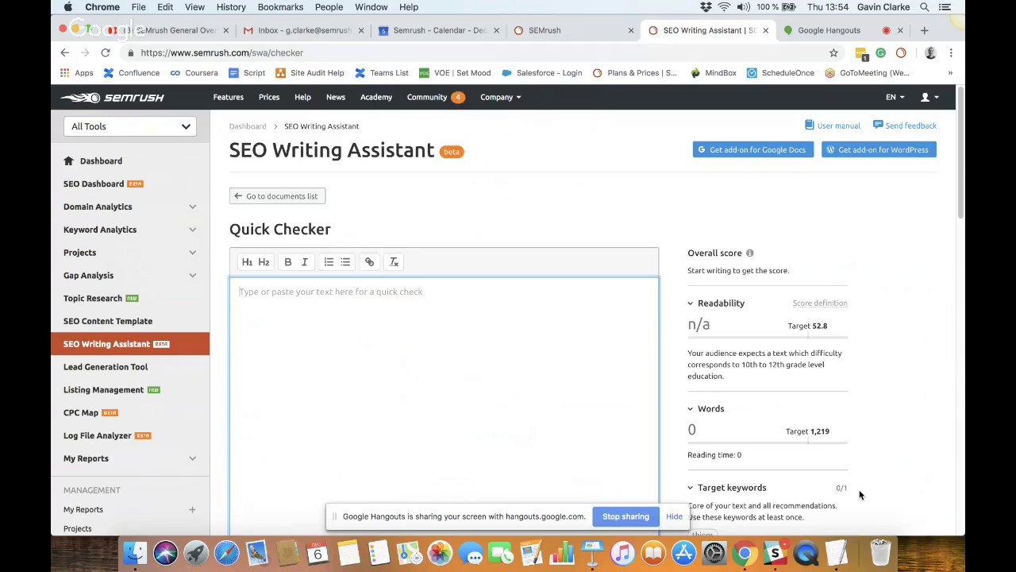
{"action": "scroll", "coordinate": [778, 296], "scroll_direction": "down", "scroll_amount": 5}
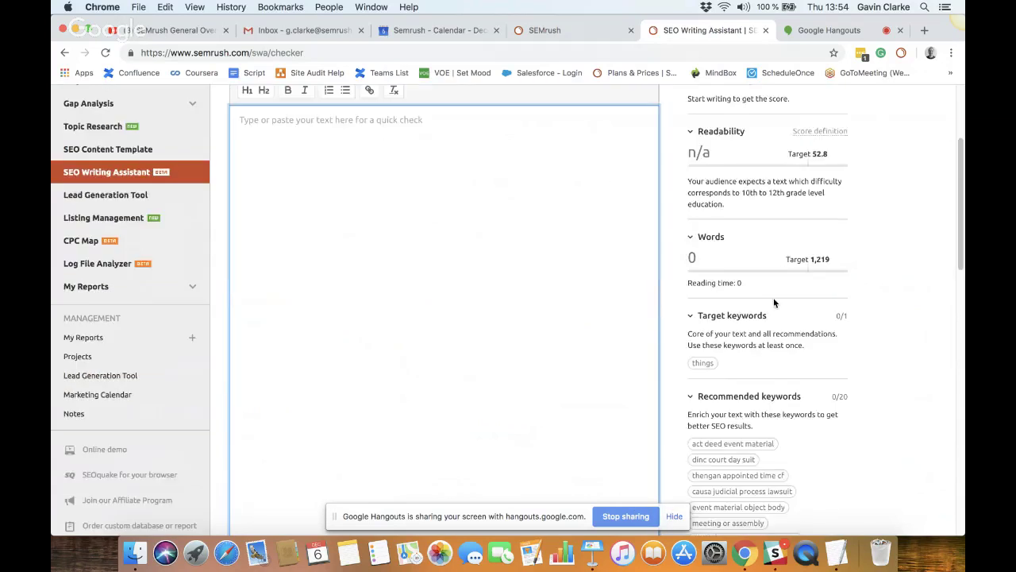
{"action": "scroll", "coordinate": [771, 302], "scroll_direction": "up", "scroll_amount": 2}
{"action": "type", "text": "testing testing"}
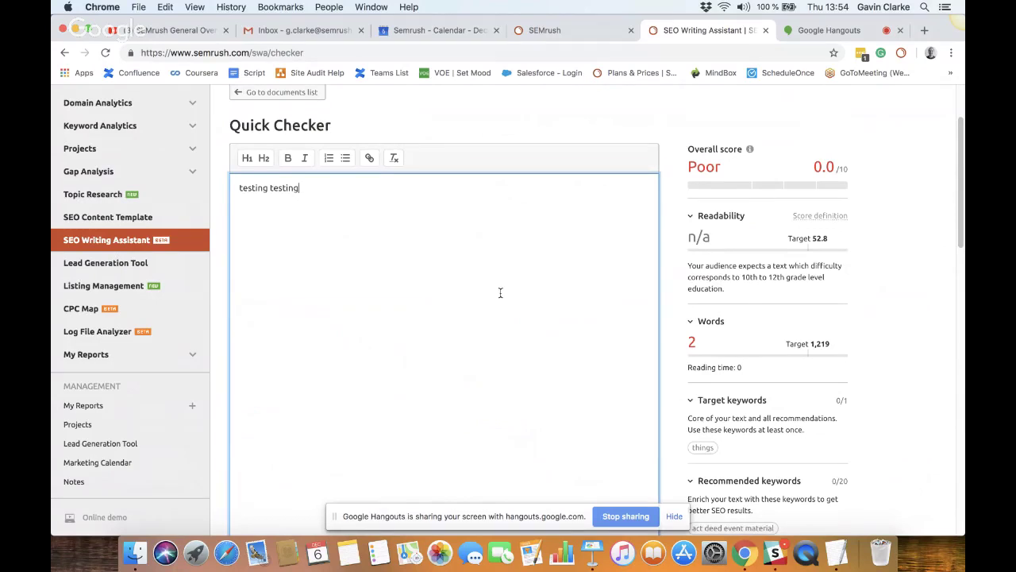
{"action": "scroll", "coordinate": [500, 290], "scroll_direction": "up", "scroll_amount": 2}
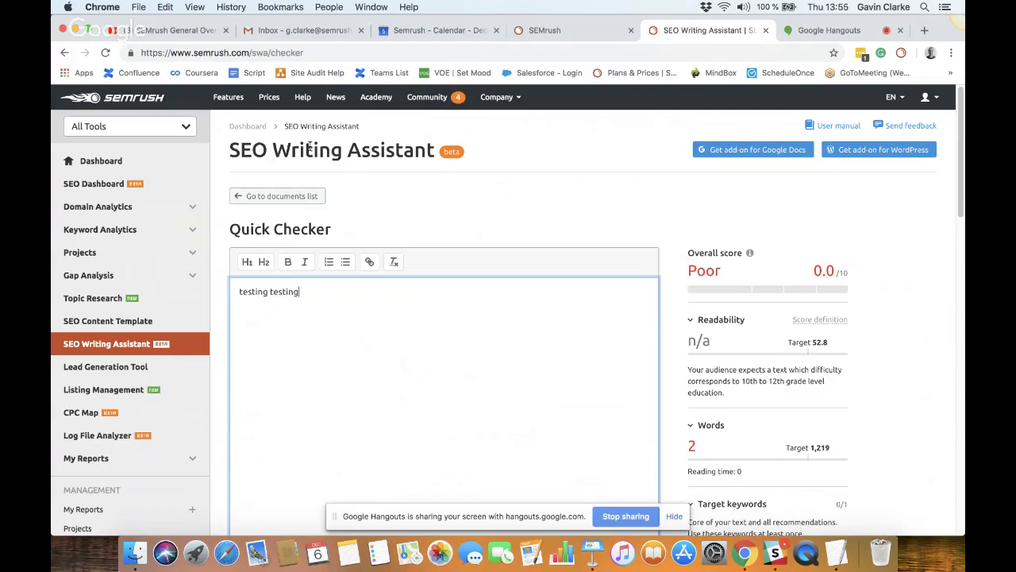
Step: Return to the main Dashboard and open the Report List under My Reports
{"action": "left_click", "coordinate": [103, 162]}
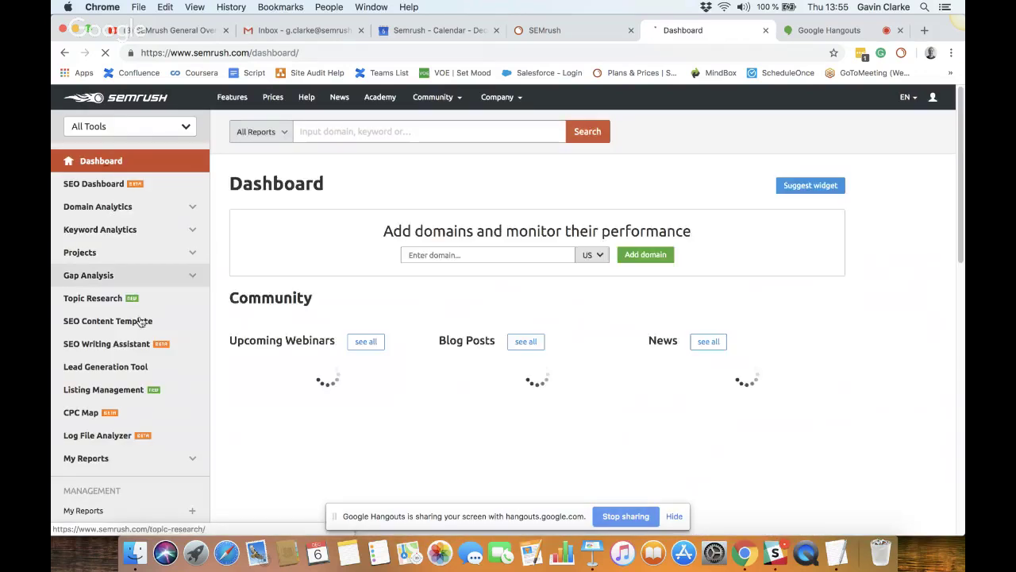
{"action": "left_click", "coordinate": [91, 458]}
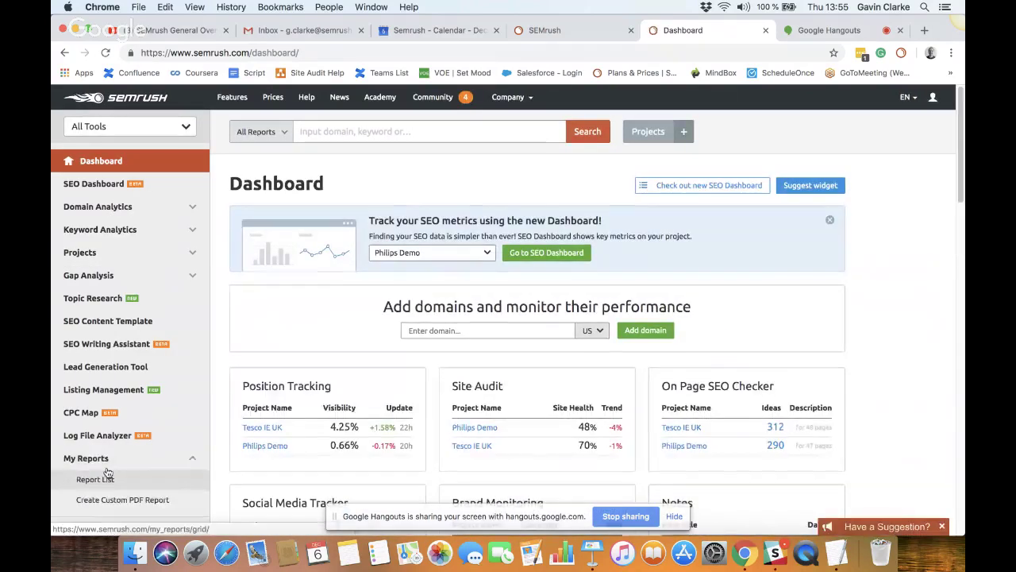
{"action": "scroll", "coordinate": [92, 485], "scroll_direction": "down", "scroll_amount": 1}
{"action": "left_click", "coordinate": [94, 509]}
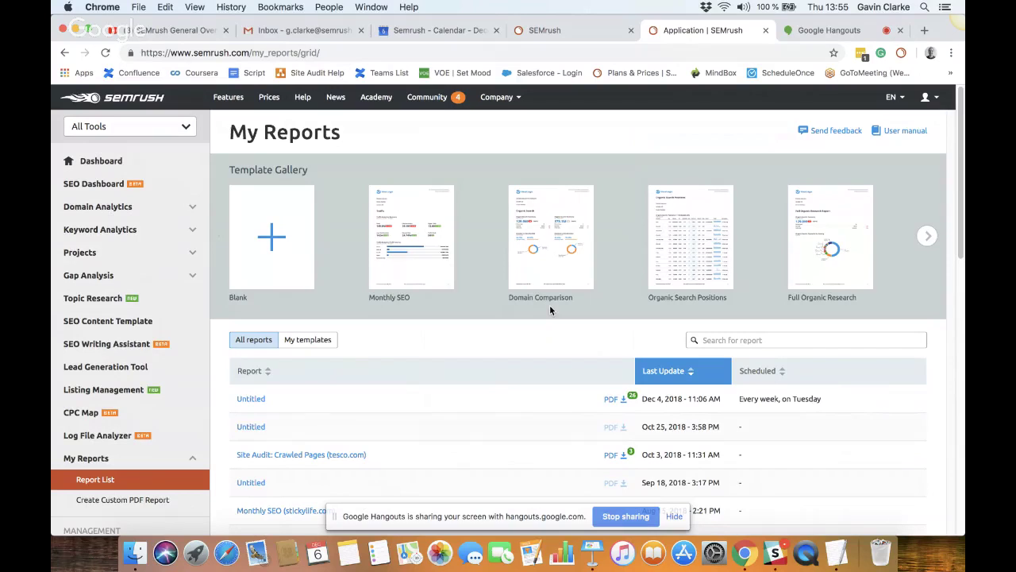
Step: Open a blank report in the Report Builder, view its PDF generation options and return to the report list
{"action": "left_click", "coordinate": [305, 236]}
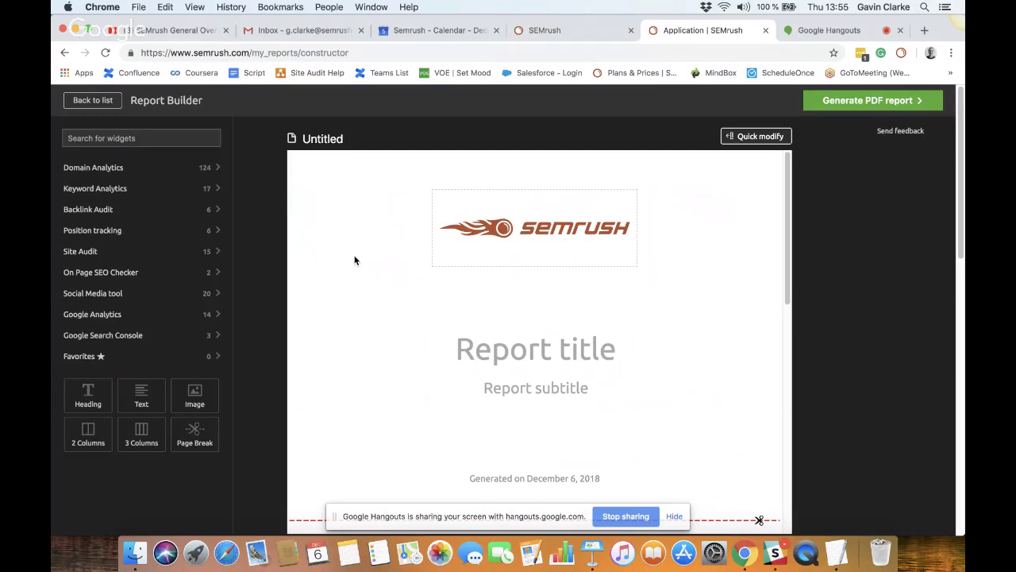
{"action": "left_click", "coordinate": [890, 102]}
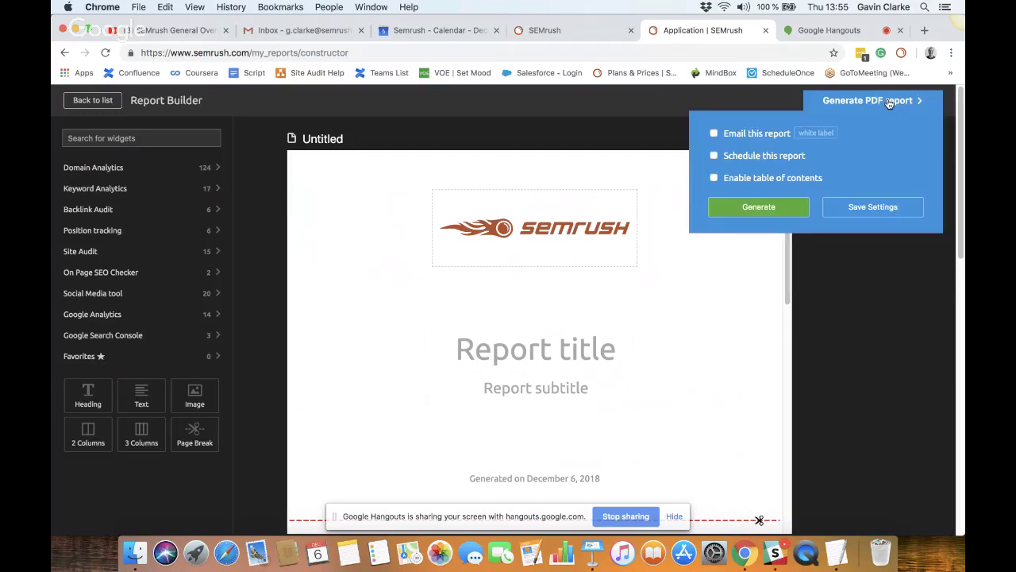
{"action": "left_click", "coordinate": [882, 321]}
{"action": "left_click", "coordinate": [93, 104]}
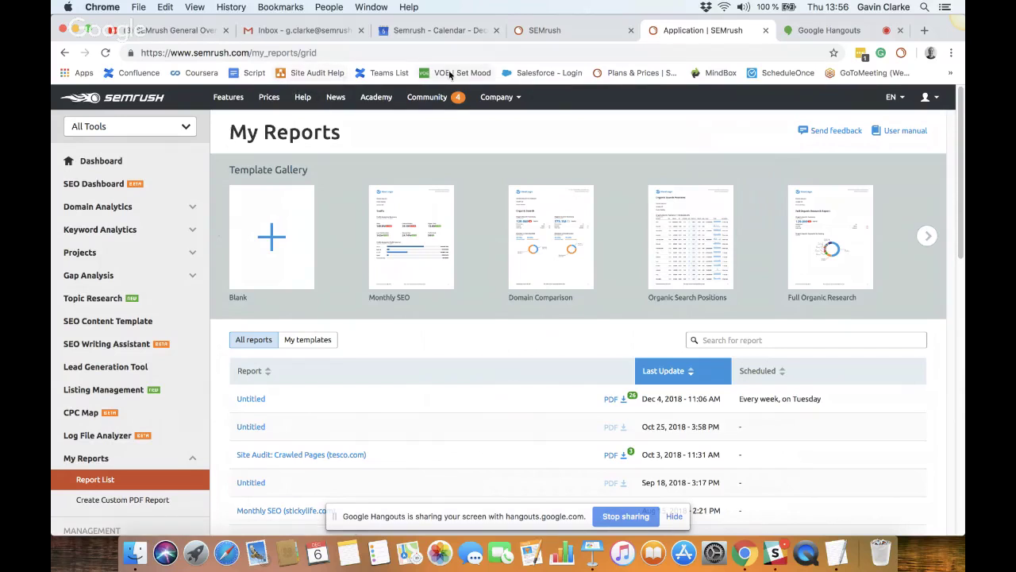
Step: Look over the Community resources and the page footer's support contacts, including the country choices for European customers
{"action": "mouse_move", "coordinate": [449, 94]}
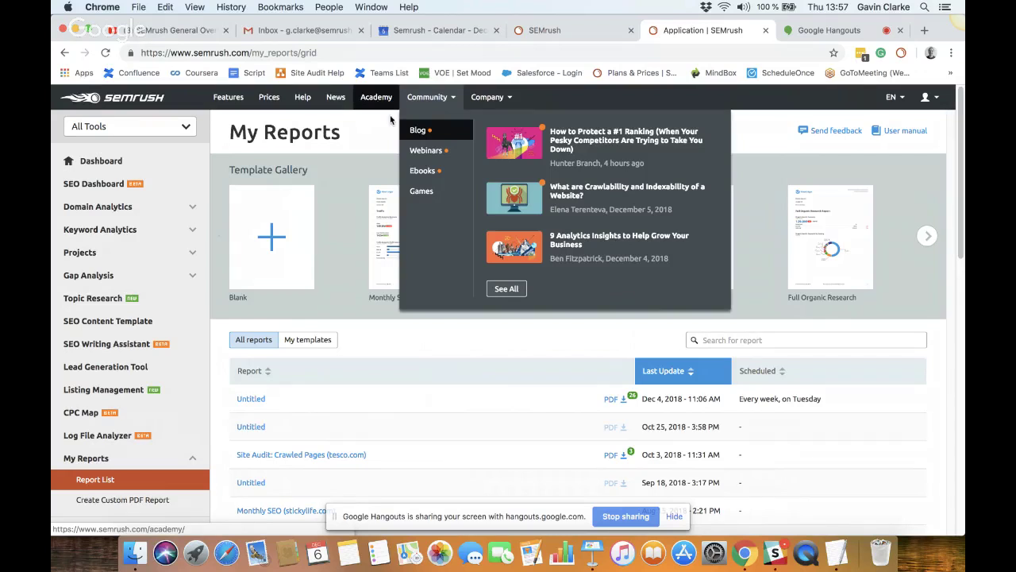
{"action": "scroll", "coordinate": [340, 266], "scroll_direction": "down", "scroll_amount": 15}
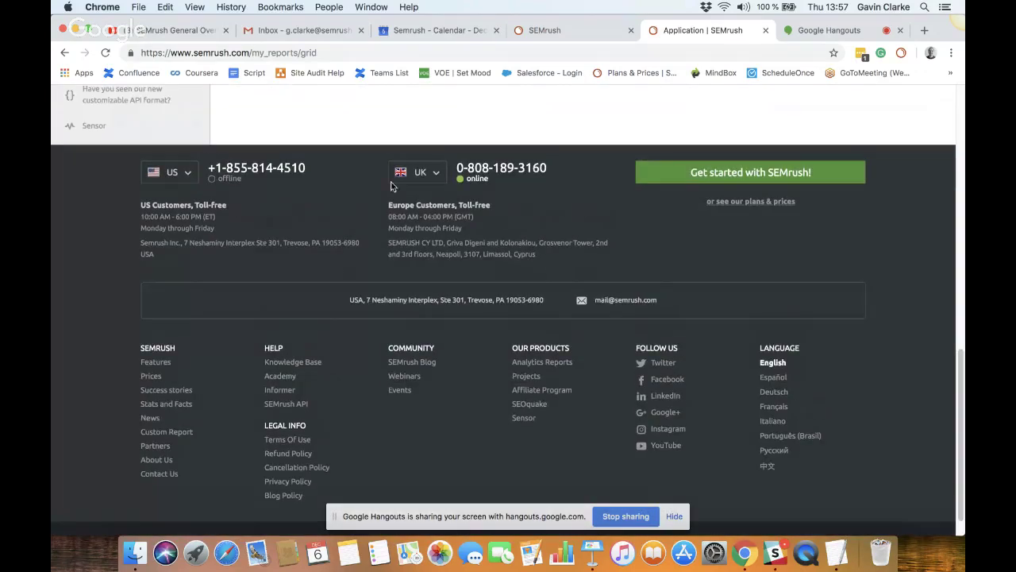
{"action": "left_click", "coordinate": [420, 174]}
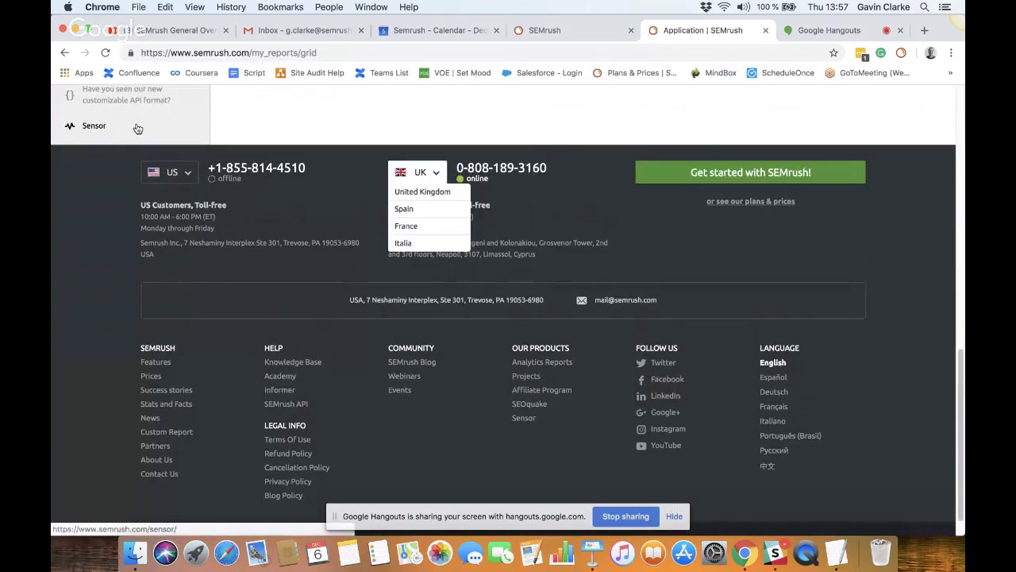
{"action": "left_click", "coordinate": [296, 125]}
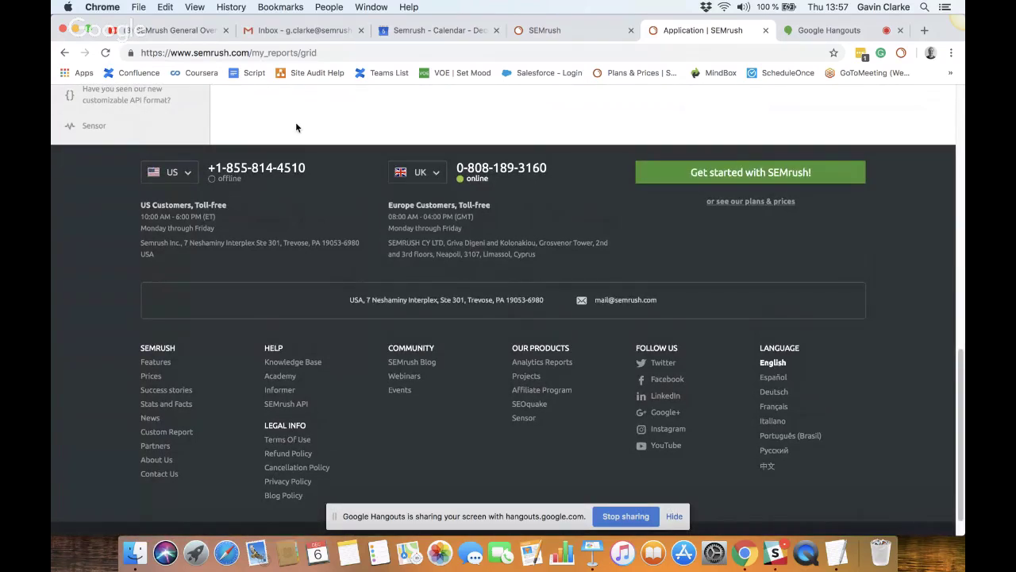